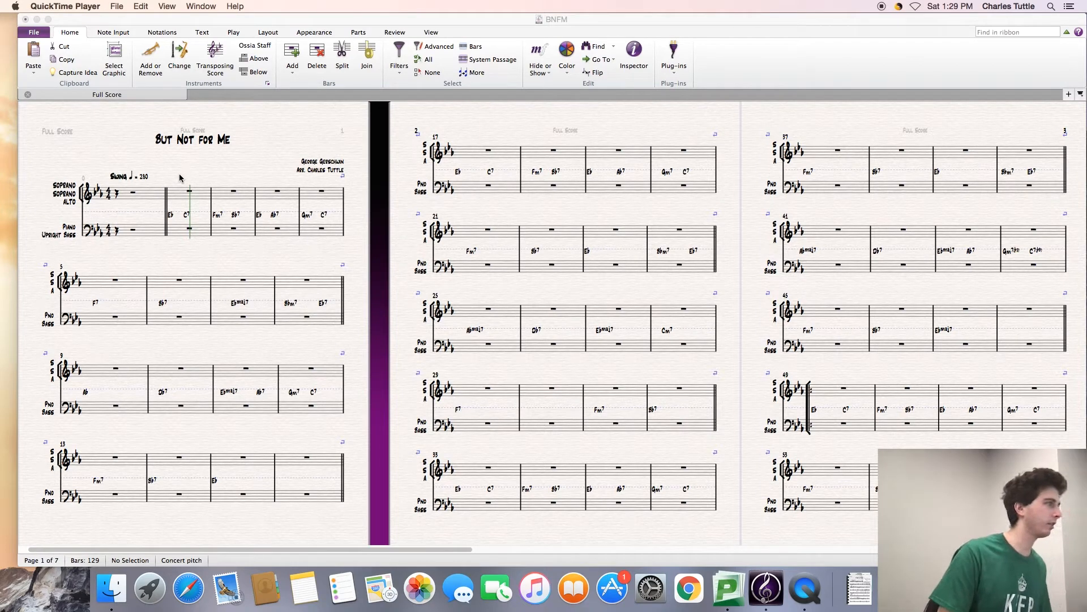
Step: In the upper vocal staff's pickup bar, enter eighth notes F4 and Eb4, then an eighth-note chord C4, F4, Bb4 on beat 2.5
click(118, 196)
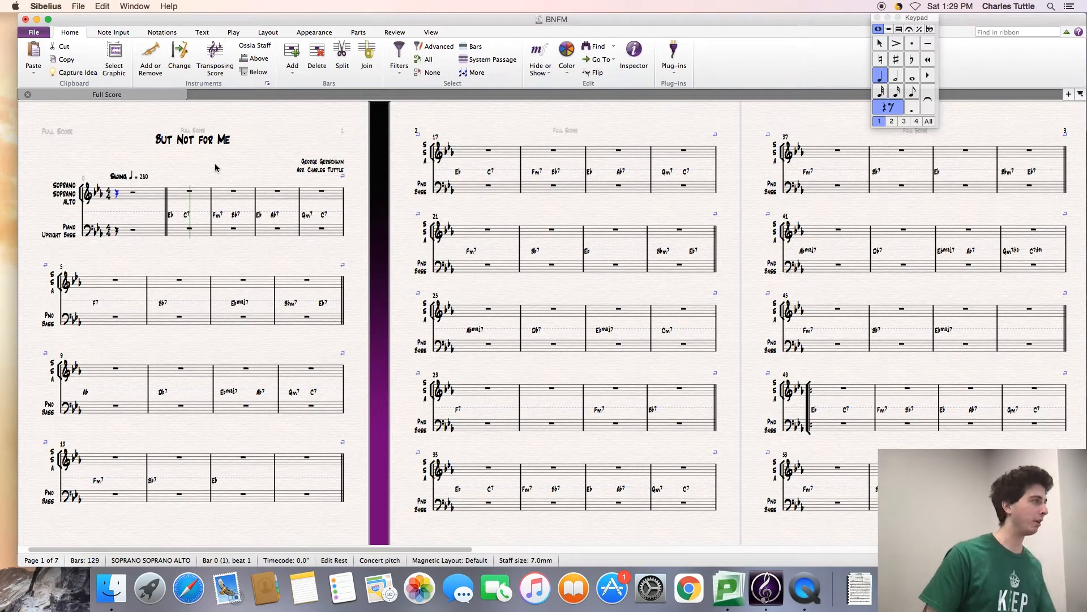
key(3)
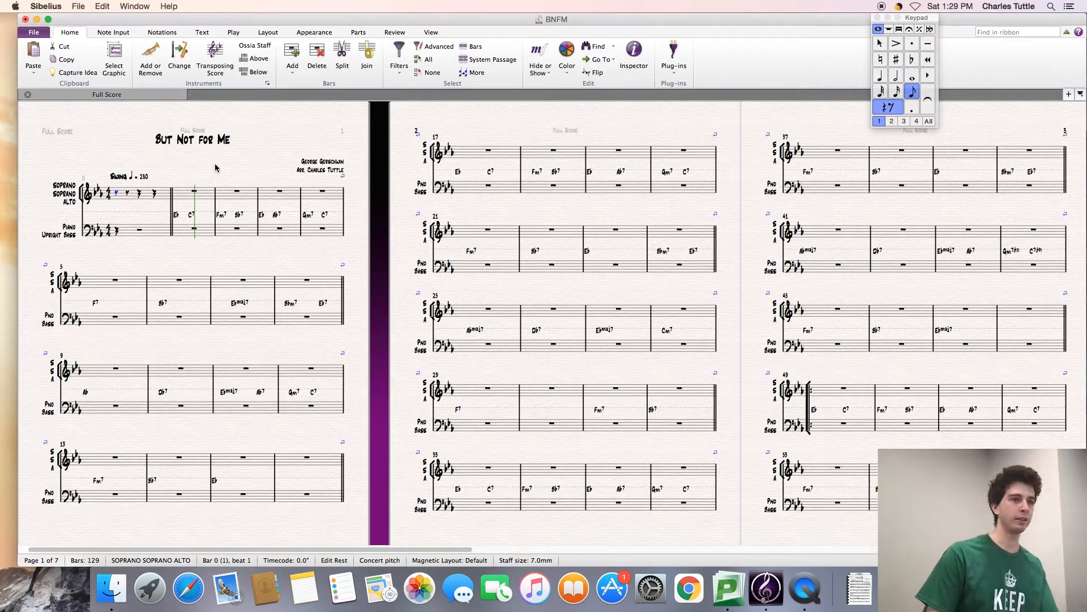
key(f)
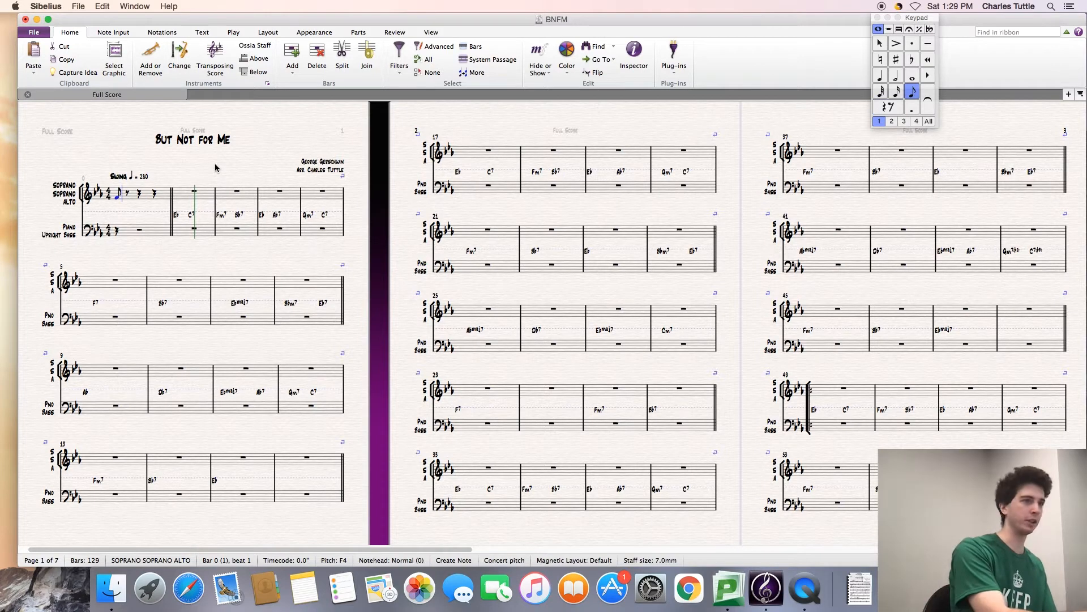
key(e)
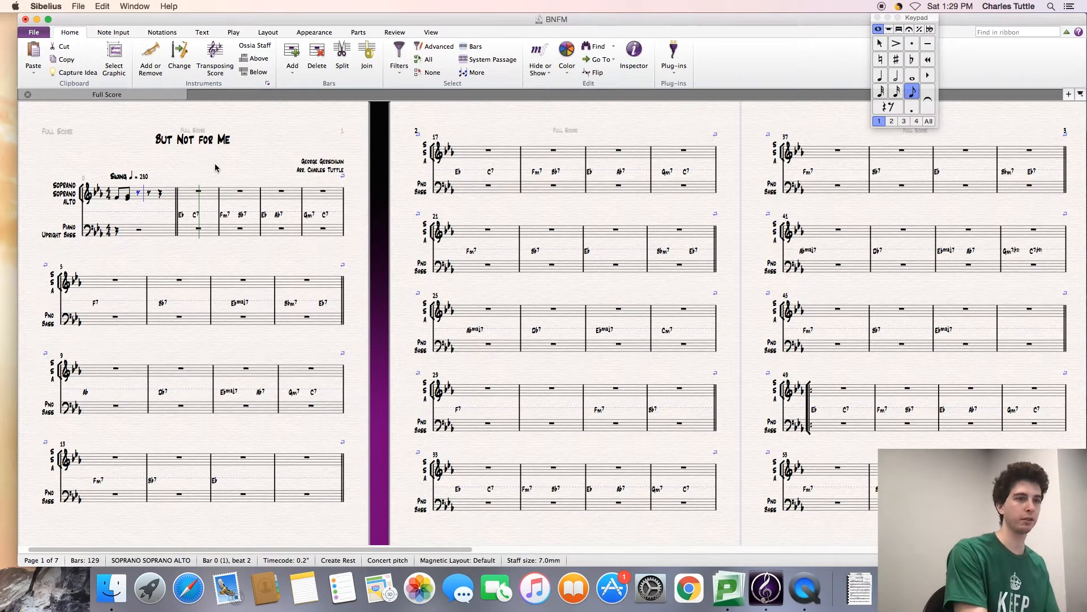
key(c)
key(shift+f)
key(shift+b)
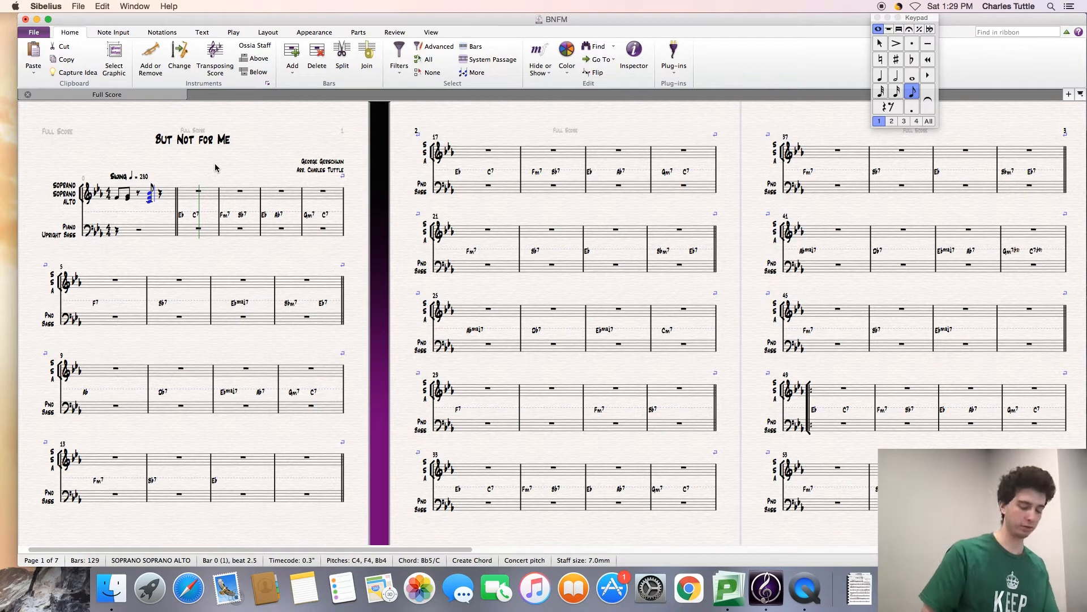
Step: Add a quarter-note chord of Bb3, Eb4, G4 and C5 on beat 3 of the pickup bar
key(4)
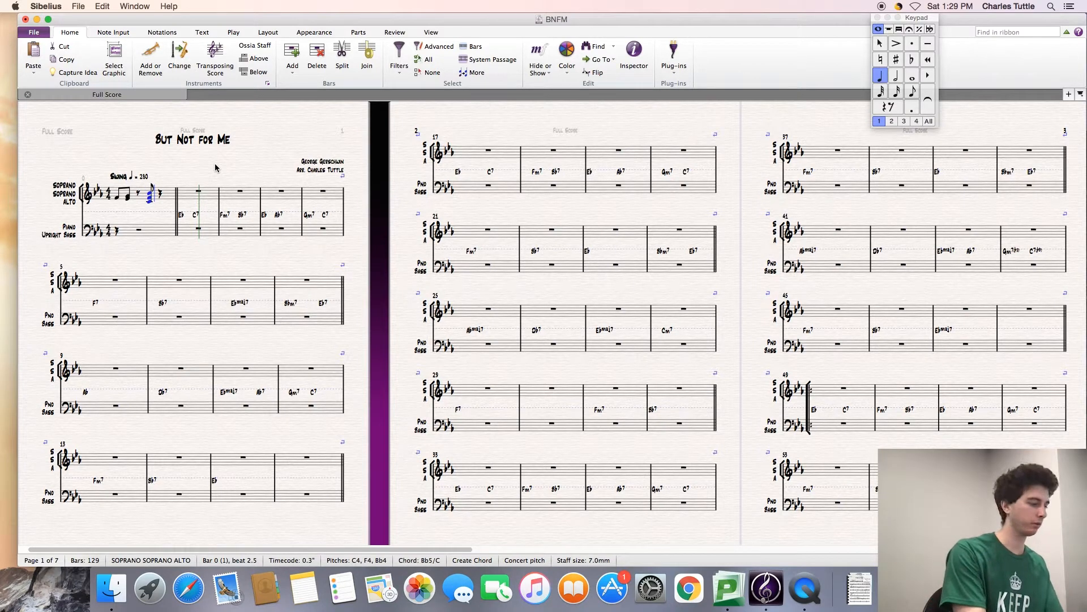
key(b)
key(shift+e)
key(shift+g)
key(shift+c)
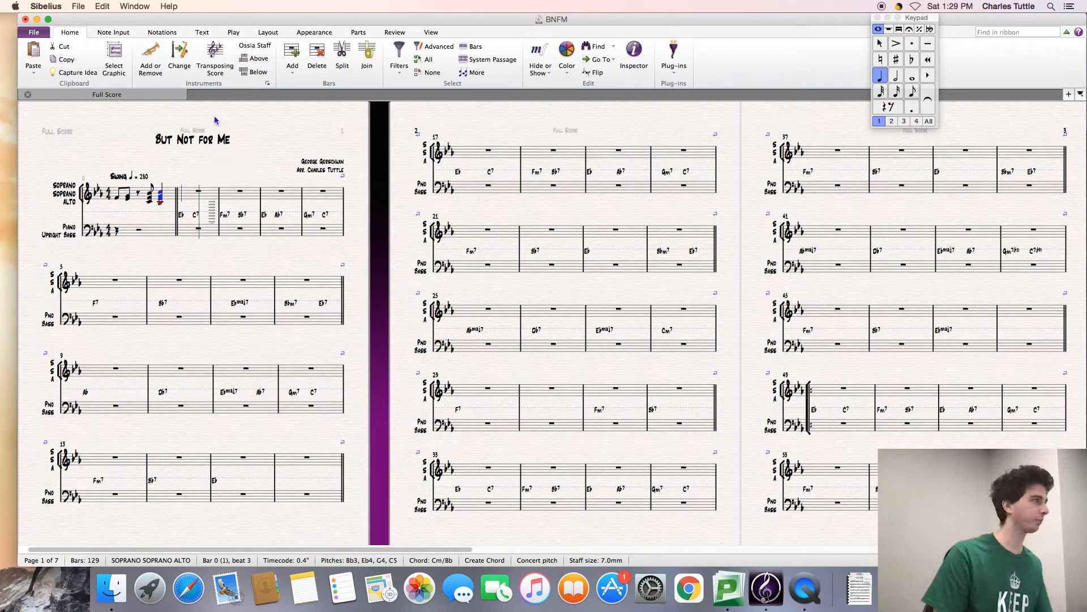
Step: Fill bar 1 with a dotted-quarter C4-G4-Bb4-Eb5 chord, an eighth-note chord, and a C4-F4-Ab4-D5 chord tied into bar 2
click(199, 195)
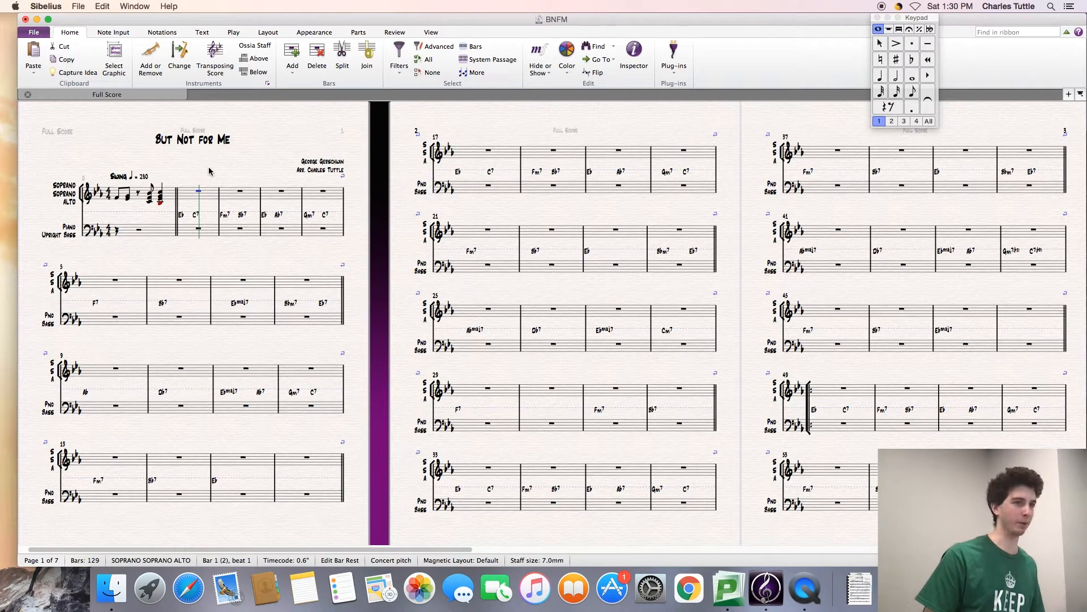
key(4)
key(period)
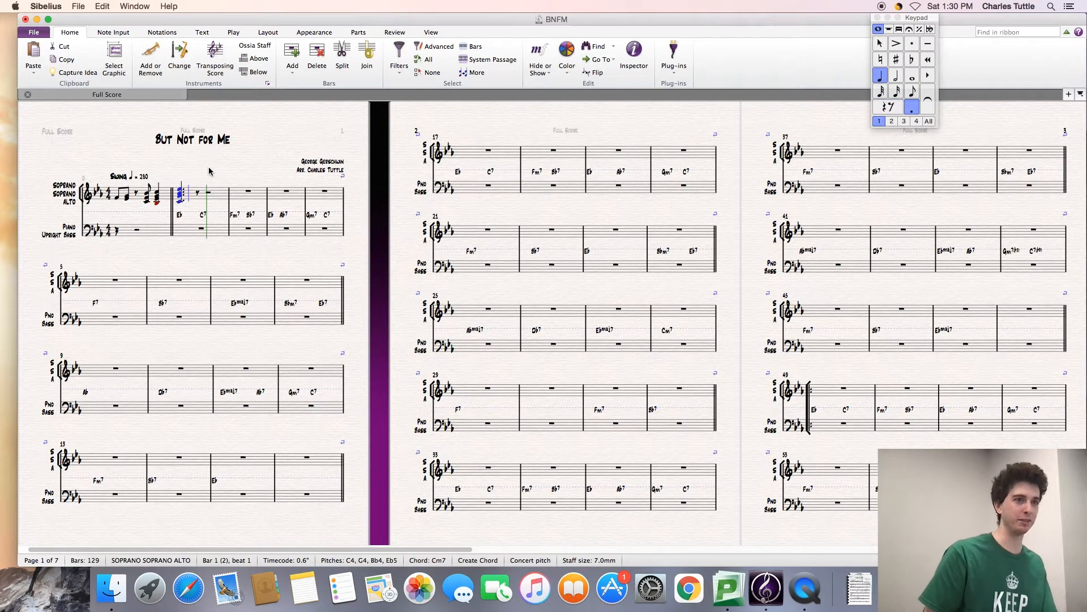
key(KP_Decimal)
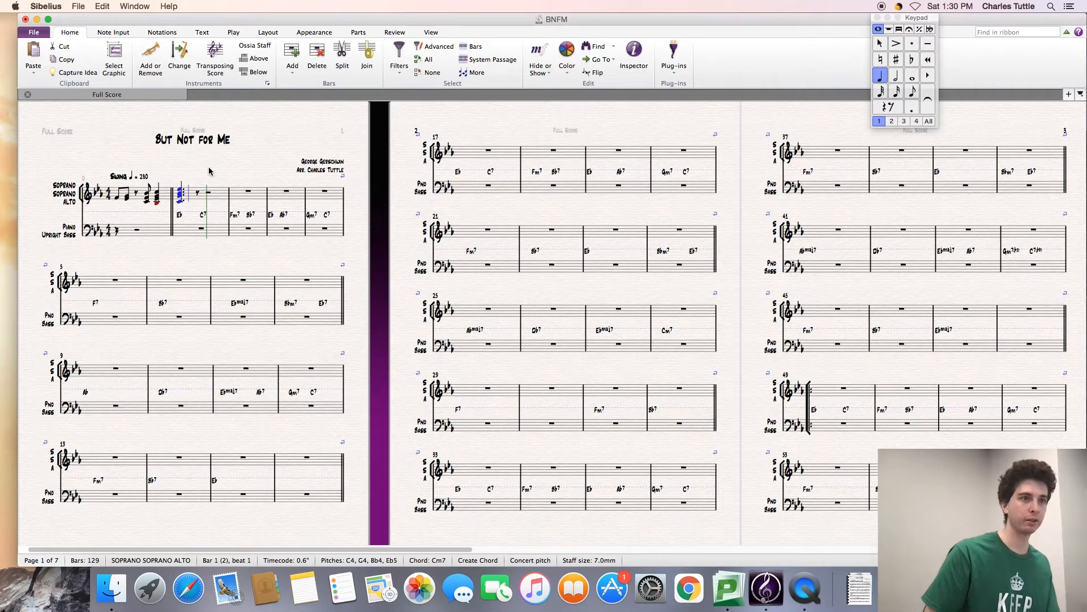
key(KP_3)
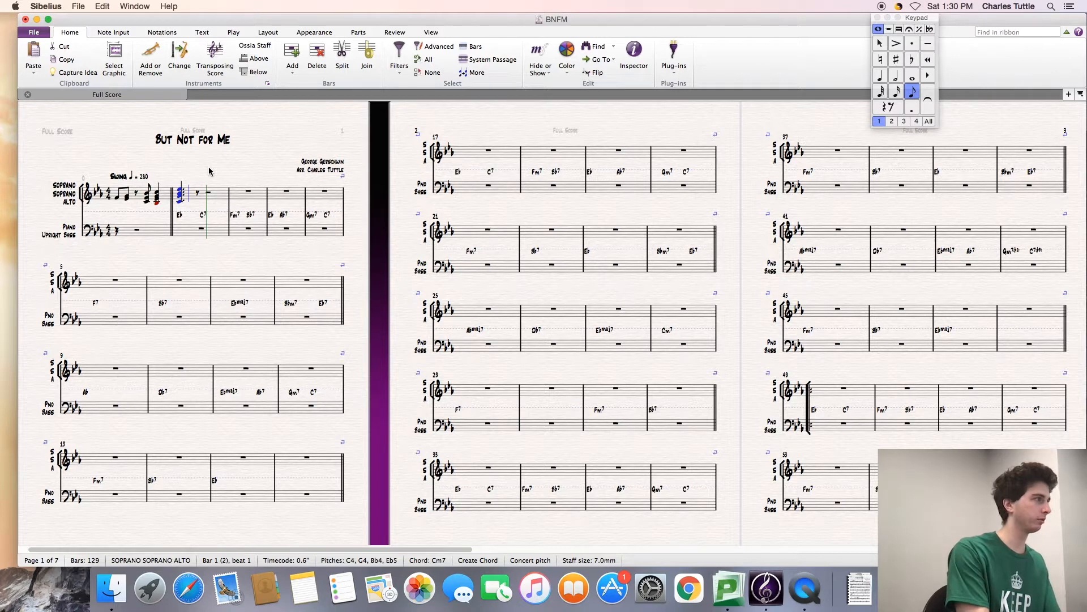
key(KP_4)
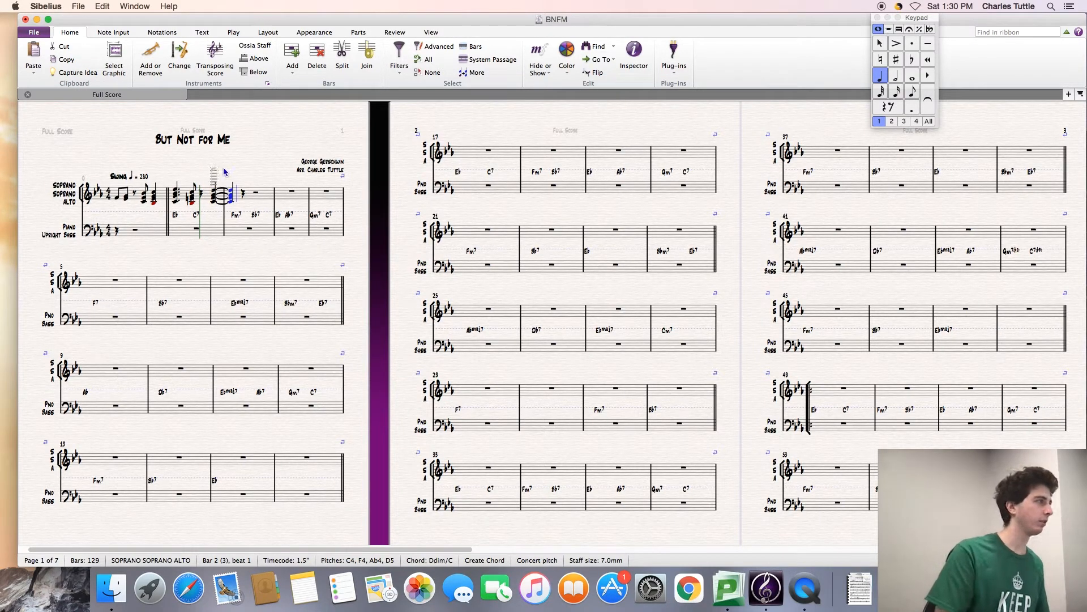
key(Escape)
key(Escape)
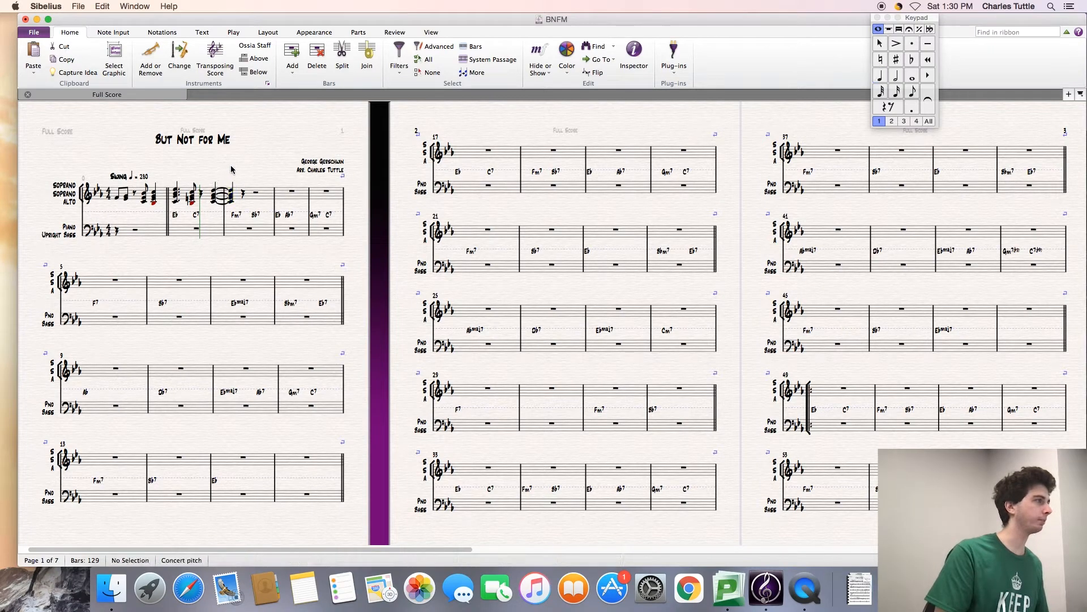
Step: Change the first chord symbol in bar 2 to Fm6
drag(230, 163, 220, 151)
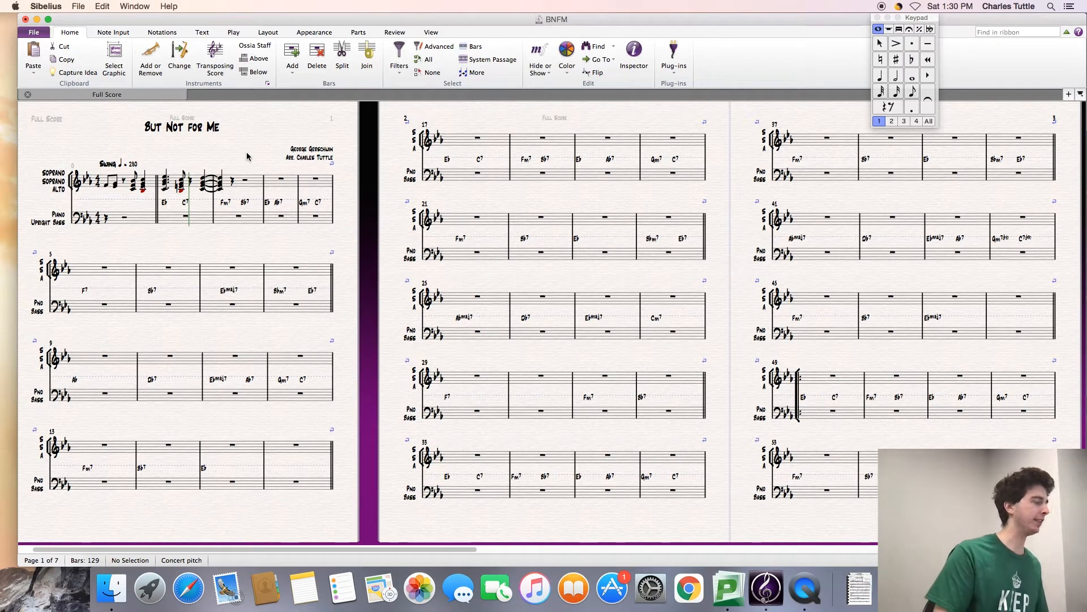
double_click(225, 202)
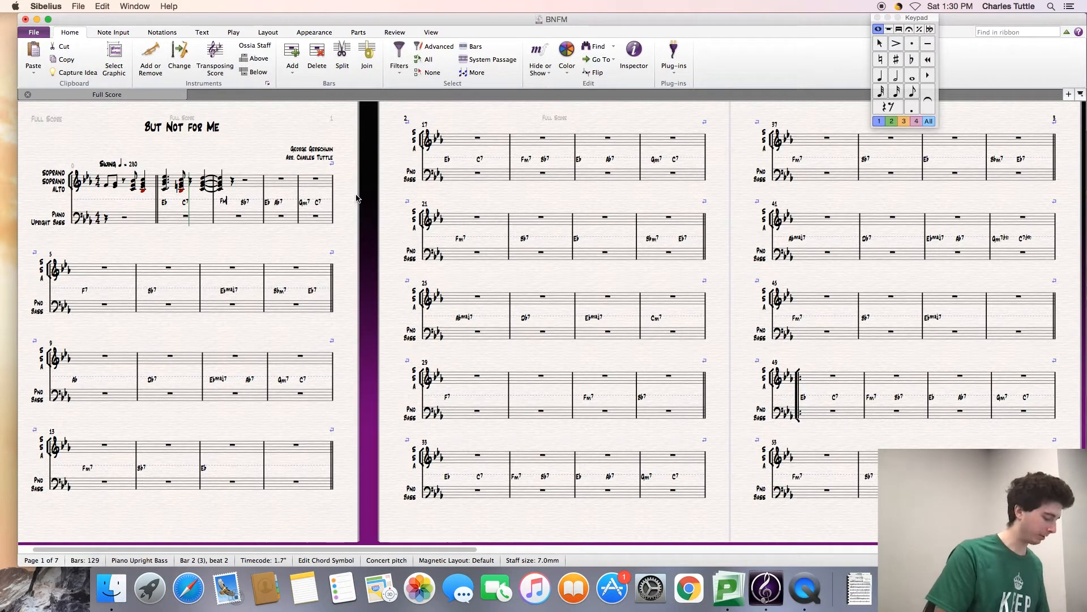
text(6)
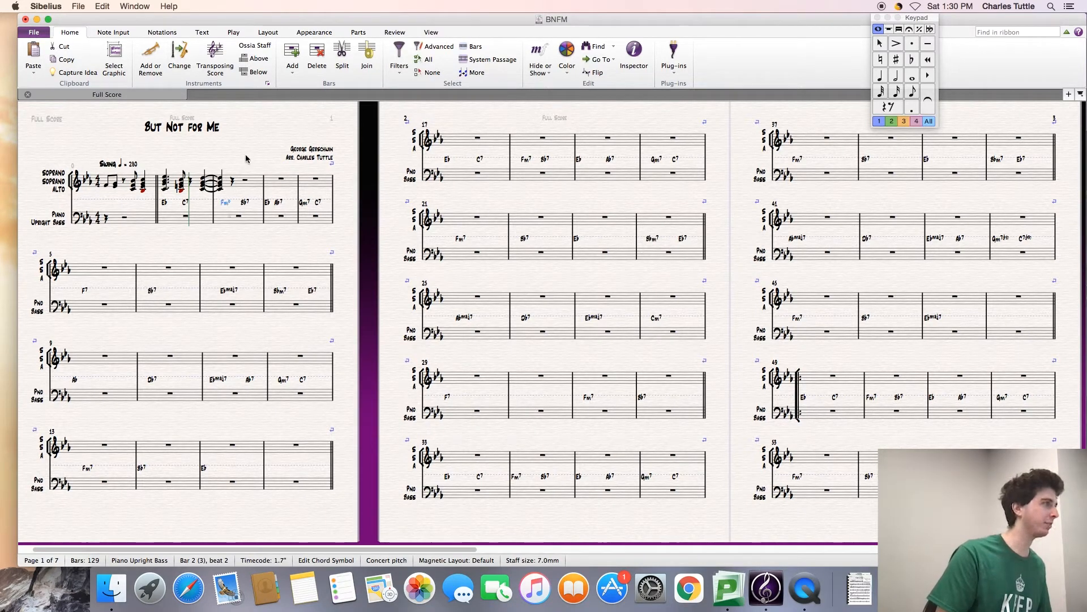
key(Escape)
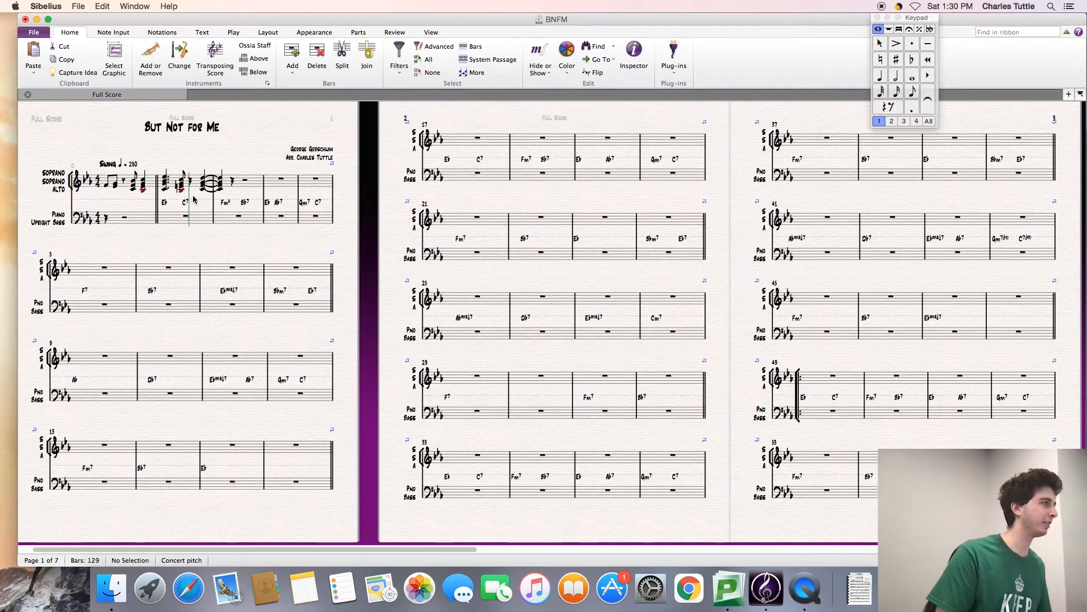
Step: Repeat the vocal passage from the pickup bar through bar 2 beat 1 directly after itself, starting on bar 2 beat 2
click(233, 182)
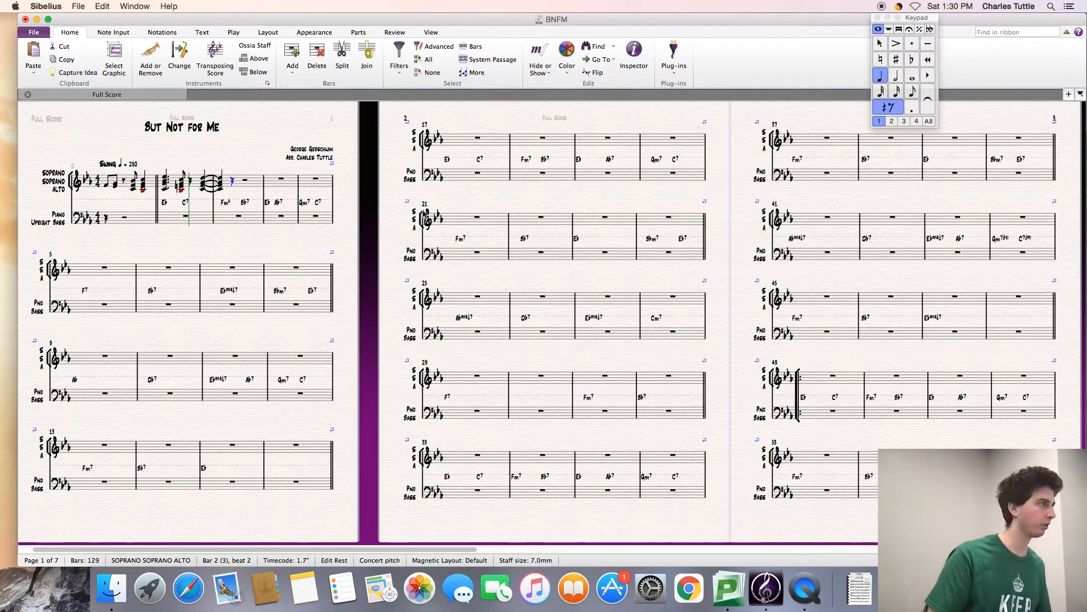
click(222, 190)
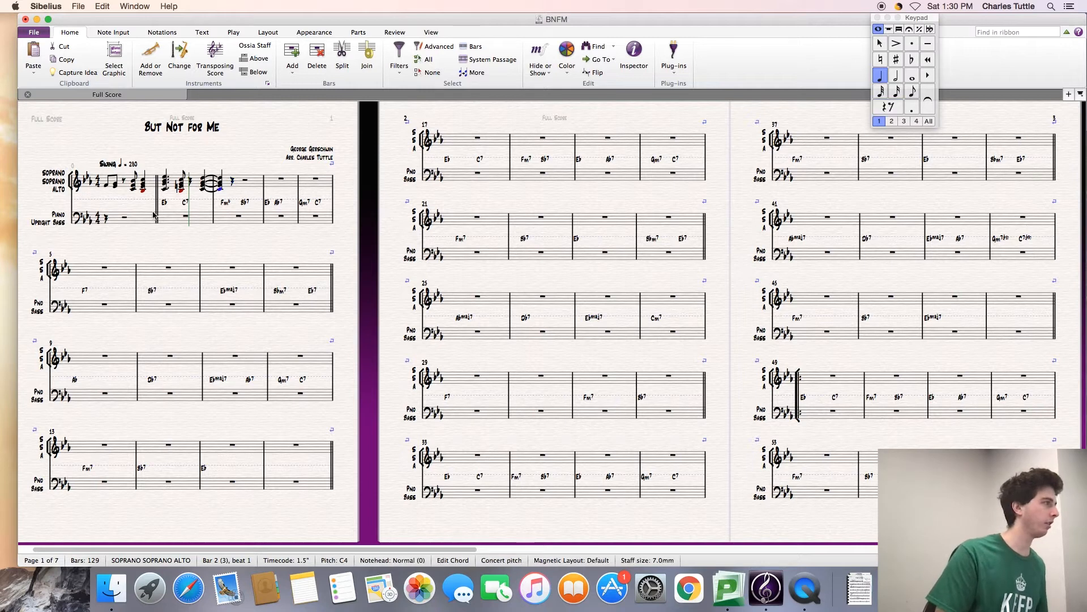
shift+click(107, 188)
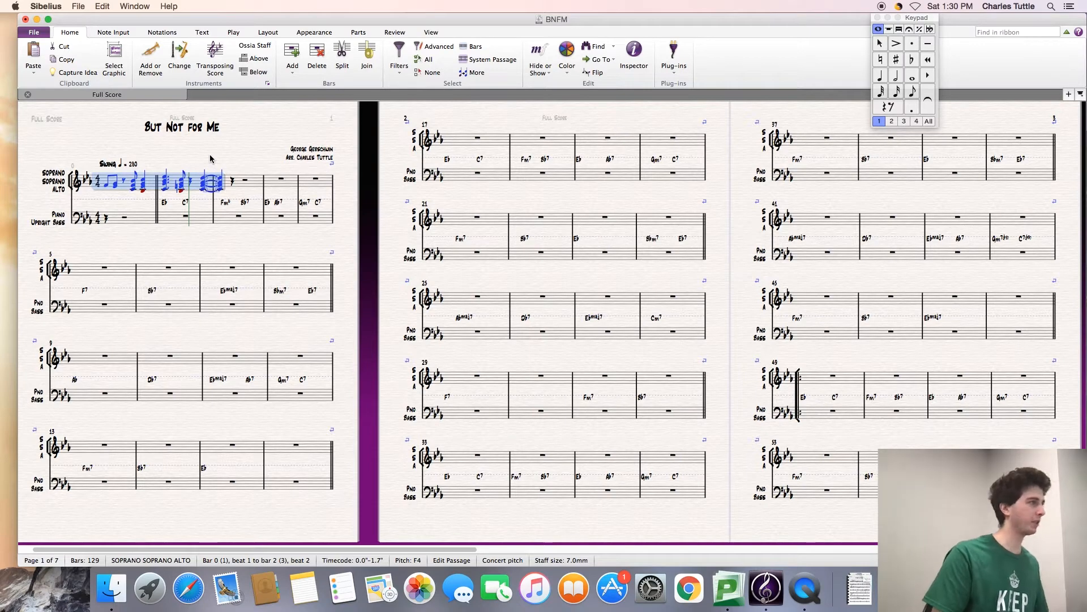
key(r)
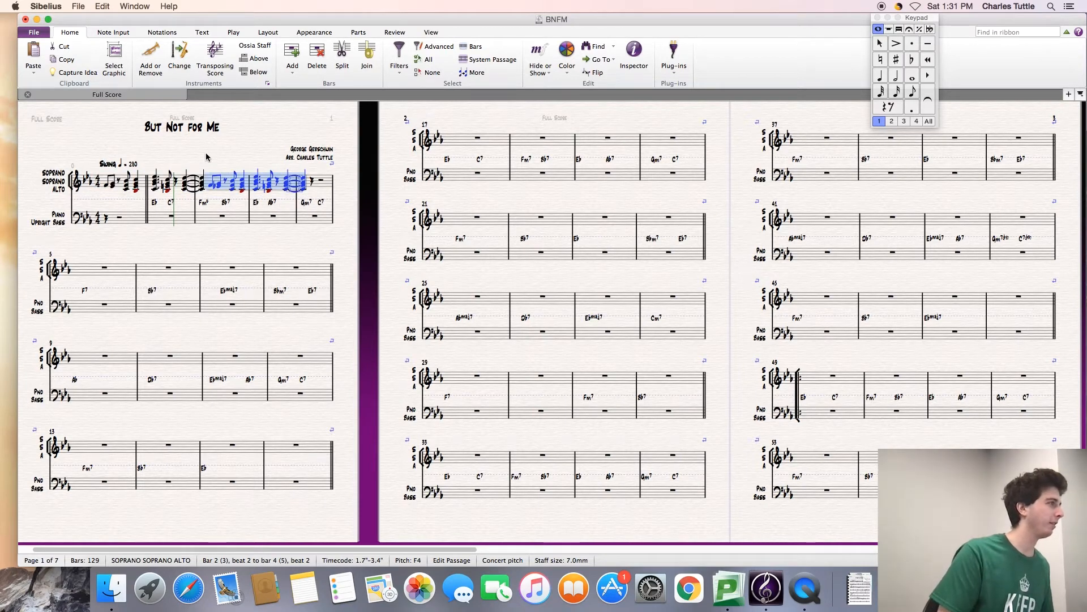
drag(205, 157, 229, 155)
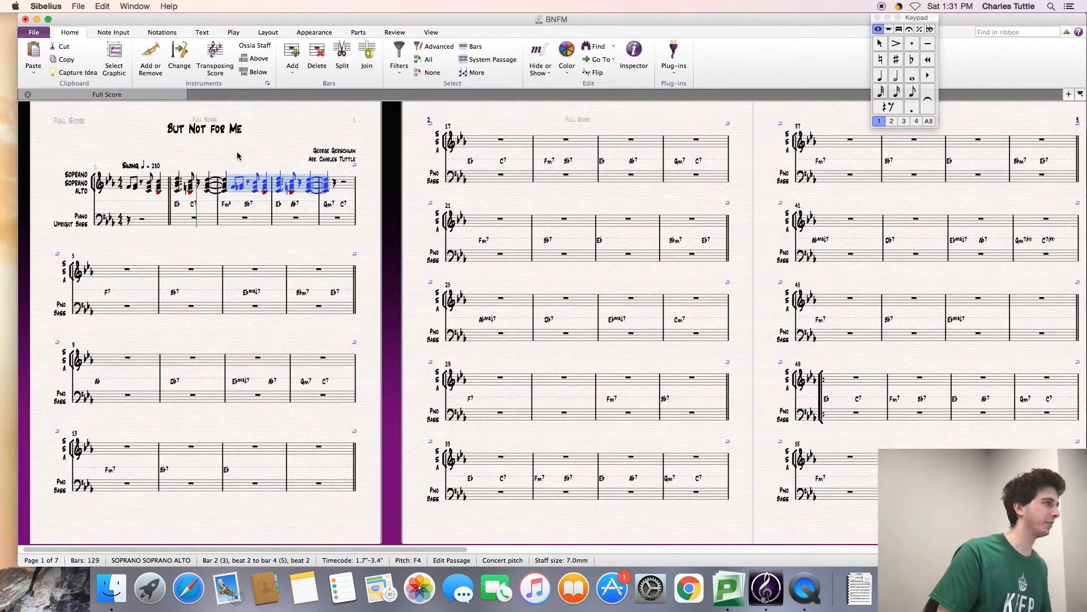
key(Escape)
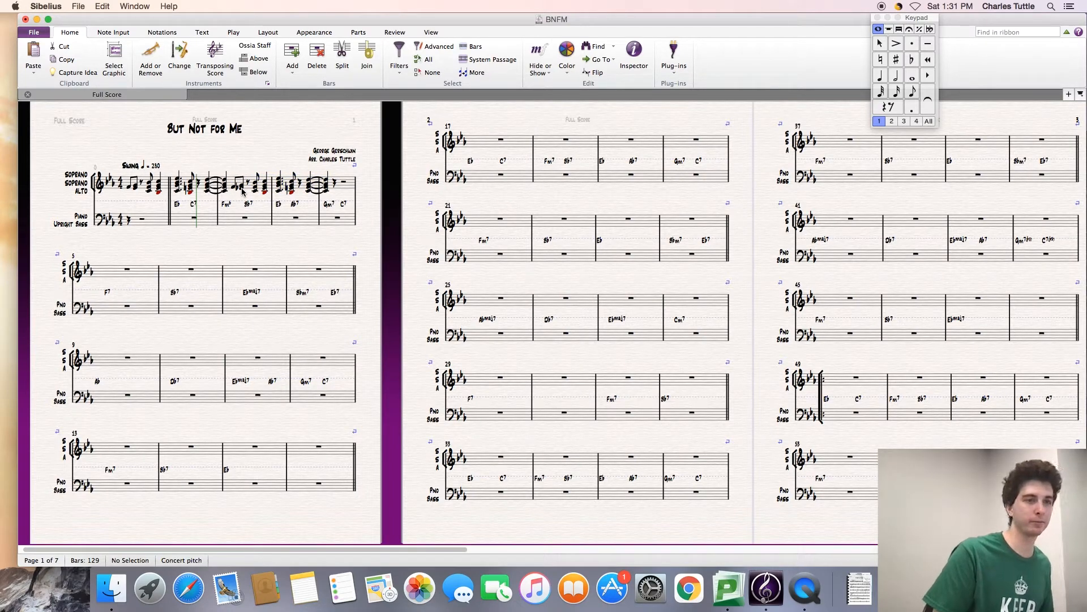
Step: Revoice bar 3's offbeat eighth-note chord, and set the tied chord from bar 3 beat 4 into bar 4 to Bb3, F4, A4, D5
click(291, 193)
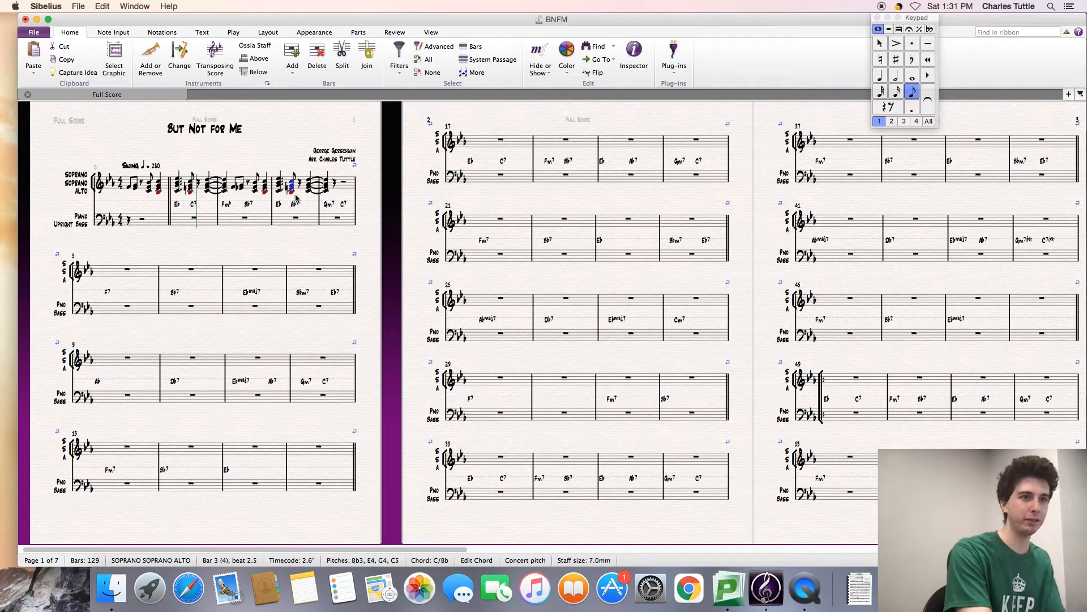
key(Right)
key(Right)
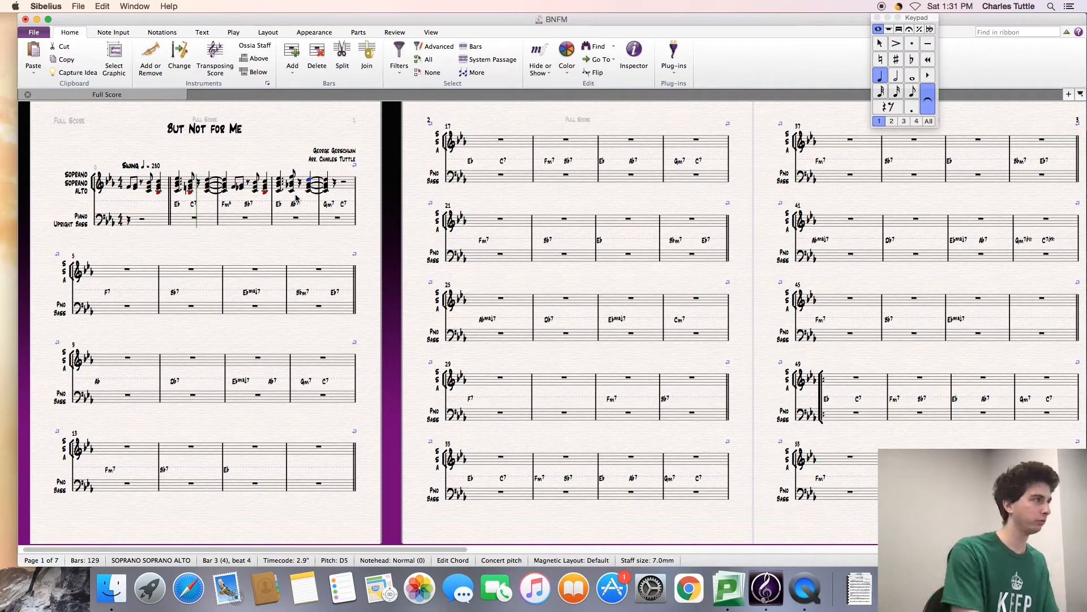
key(KP_Enter)
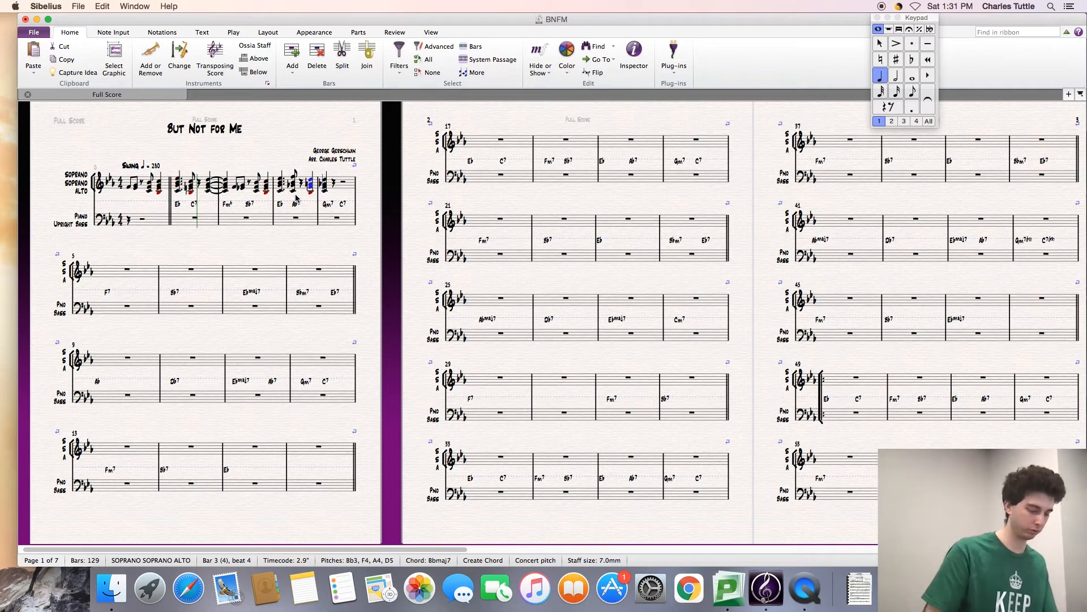
key(KP_Enter)
key(Right)
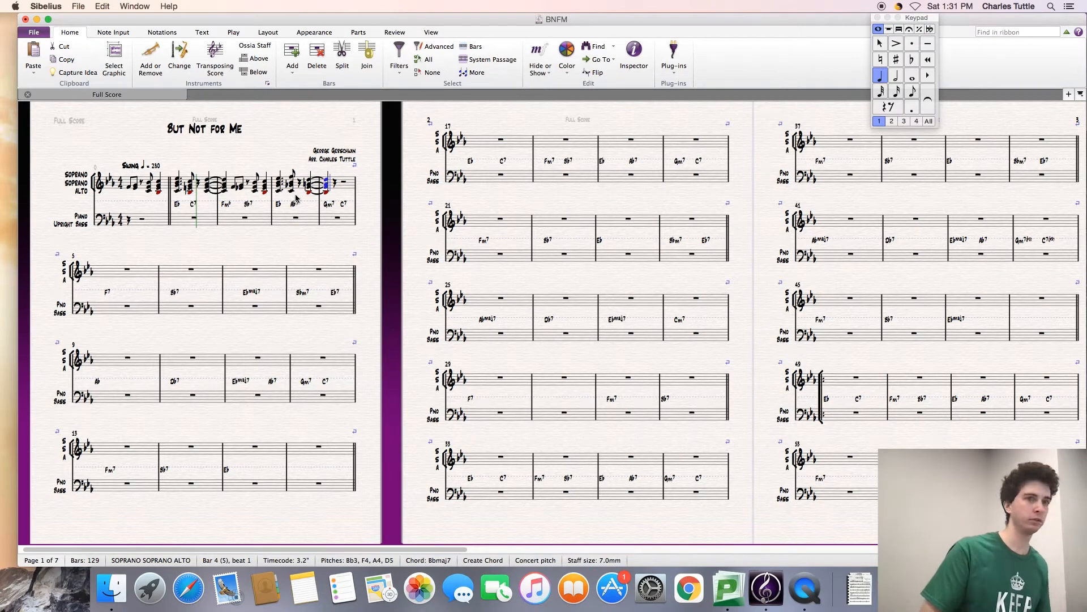
key(KP_0)
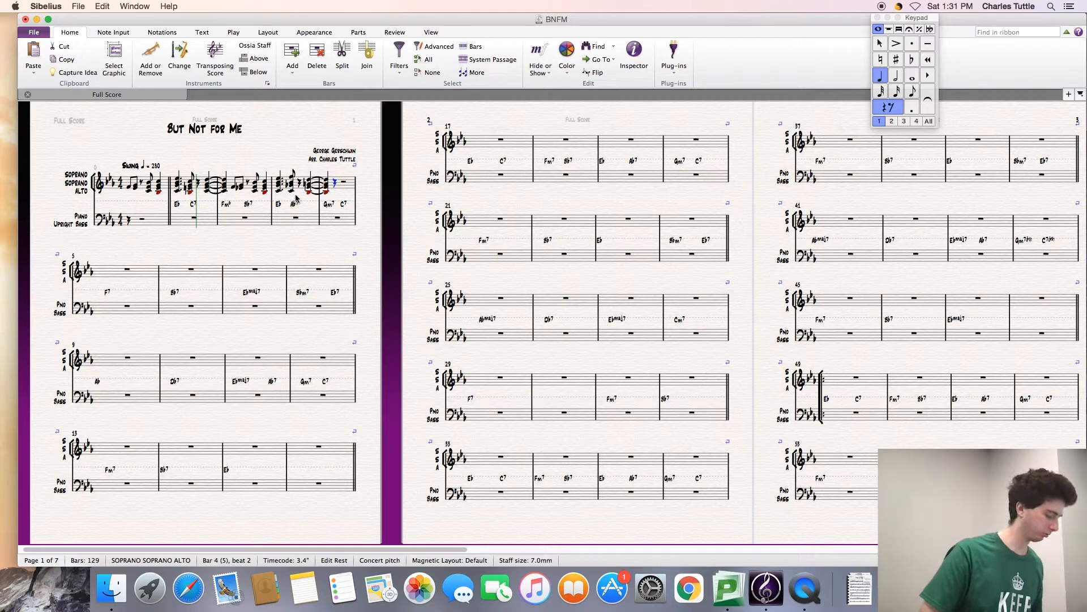
key(super+v)
key(super+z)
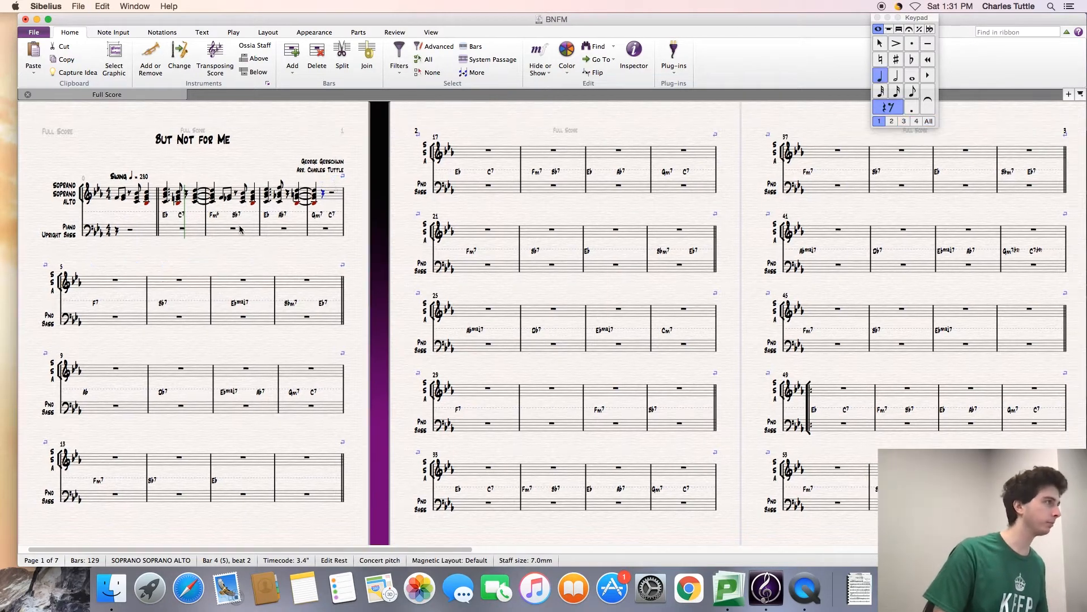
Step: Copy the vocal passage from bar 2 beat 2 through bar 4 beat 1 and paste it at bar 4 beat 2
shift+click(313, 206)
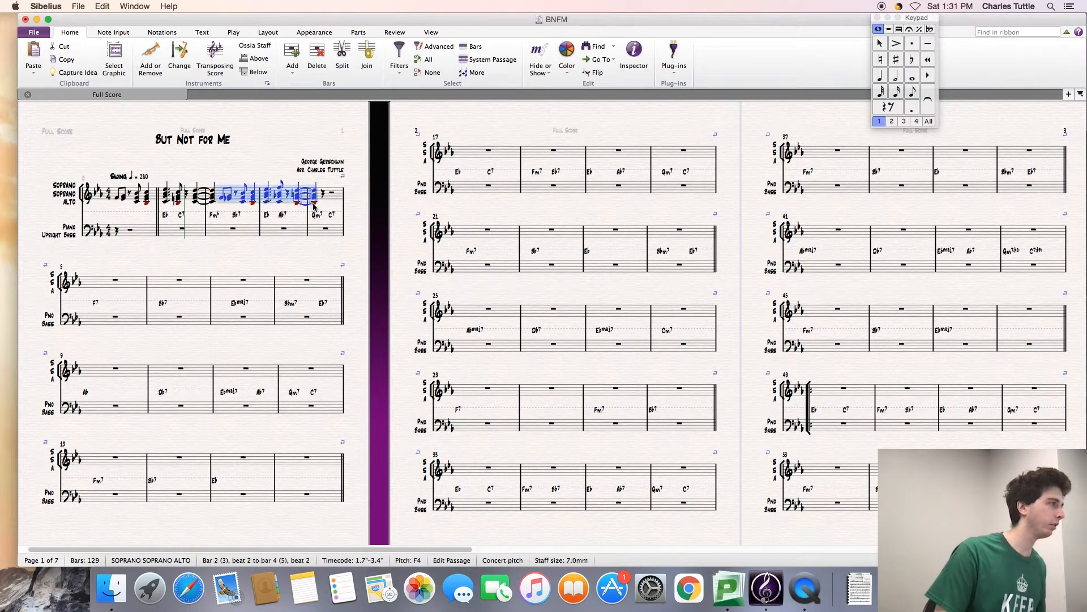
key(super+c)
click(324, 193)
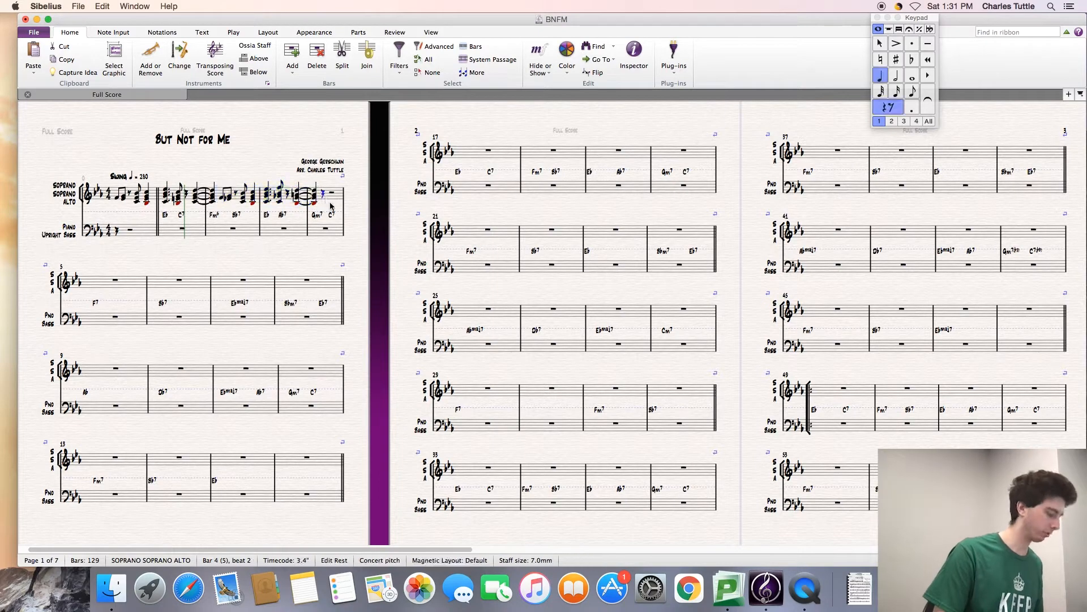
key(super+v)
click(279, 255)
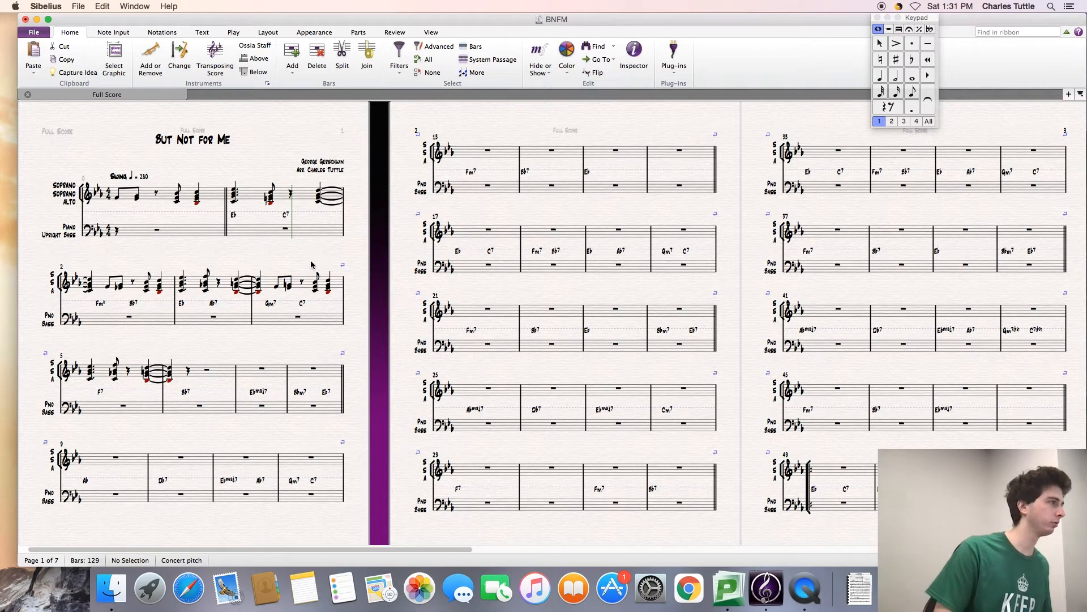
Step: Revoice bar 5's first vocal chord as A3, Eb4, Ab4, C5, Eb5 and shorten it to a quarter note
scroll(313, 263, down, 2)
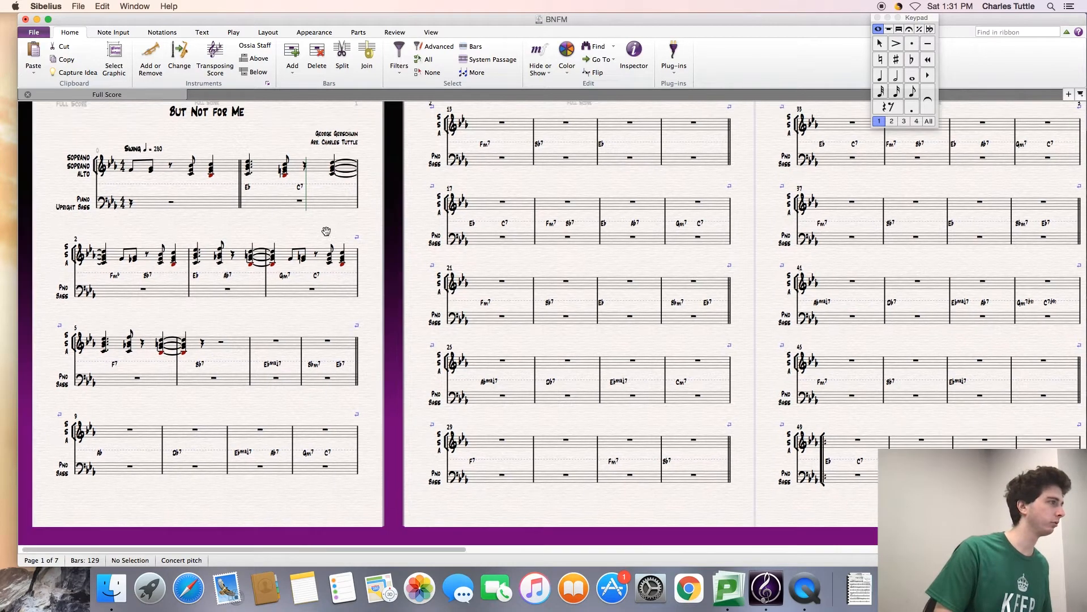
click(106, 353)
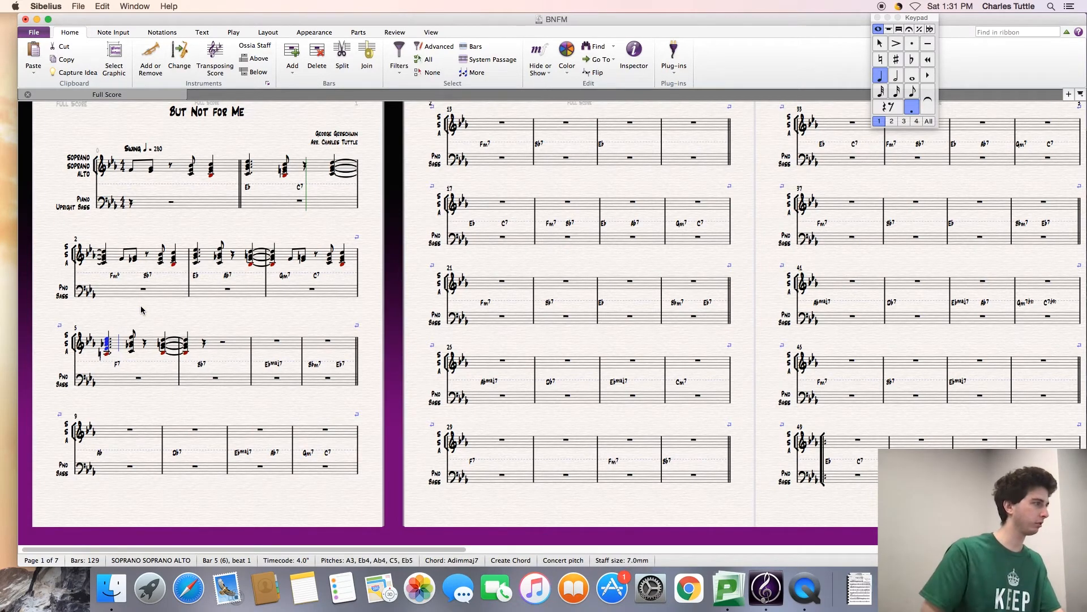
key(alt+Up)
key(alt+Up)
key(KP_Decimal)
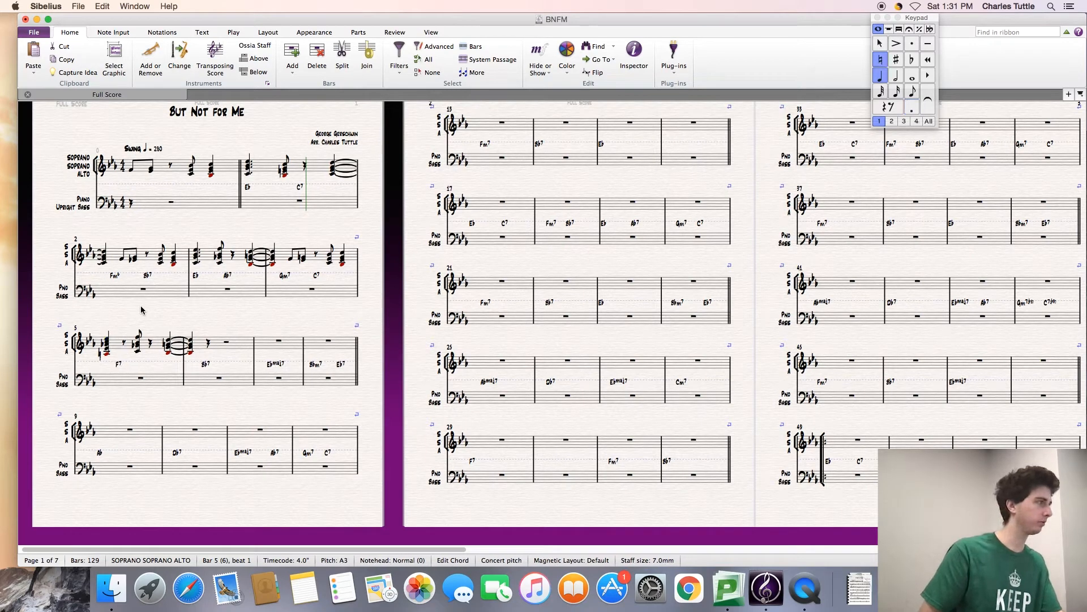
Step: Fill bar 5 from beat 2 with a Db4–Db5 quarter-note octave, C and Db eighth-note octaves, and an eighth rest on beat 4
key(Right)
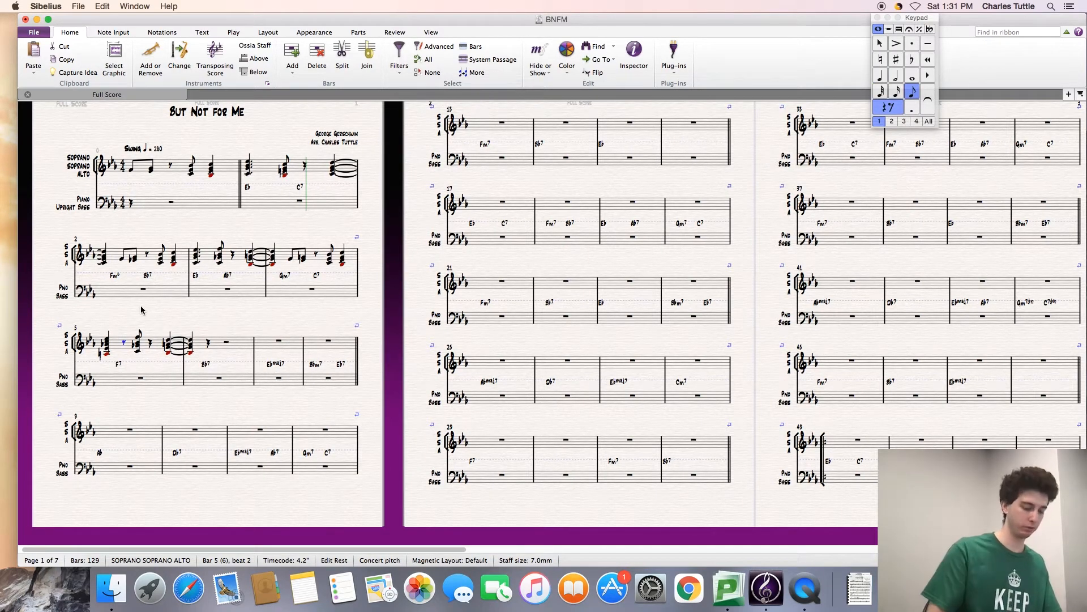
key(KP_4)
key(d)
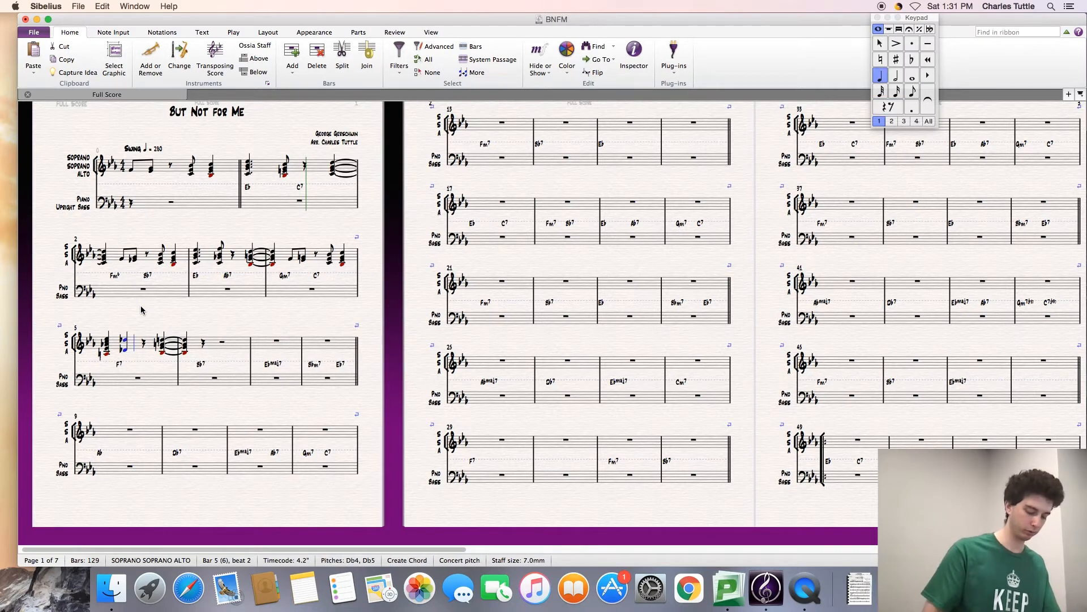
key(KP_3)
key(c)
key(d)
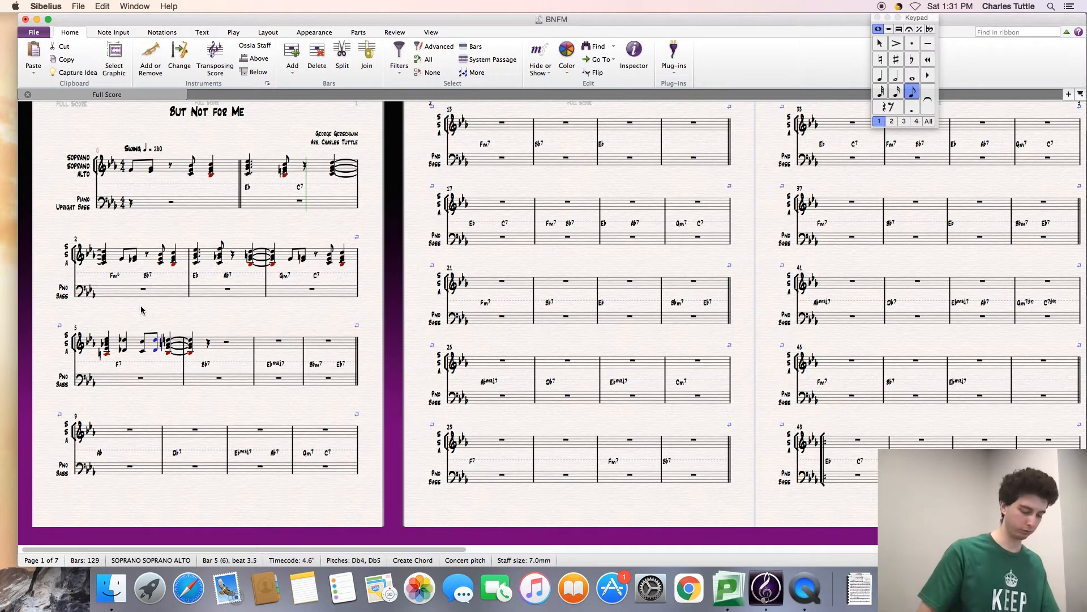
key(KP_0)
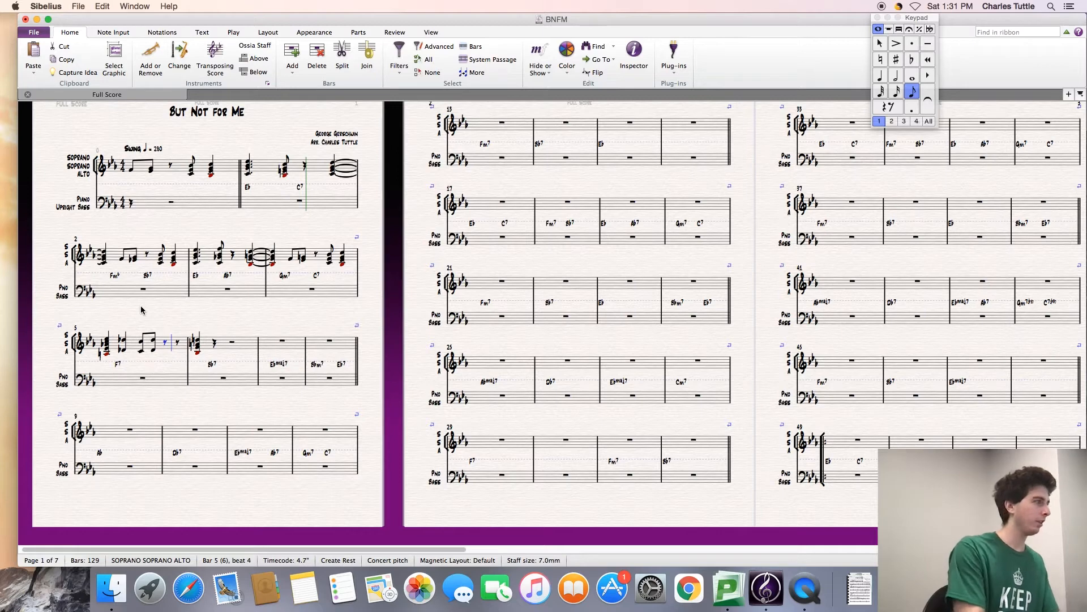
key(Escape)
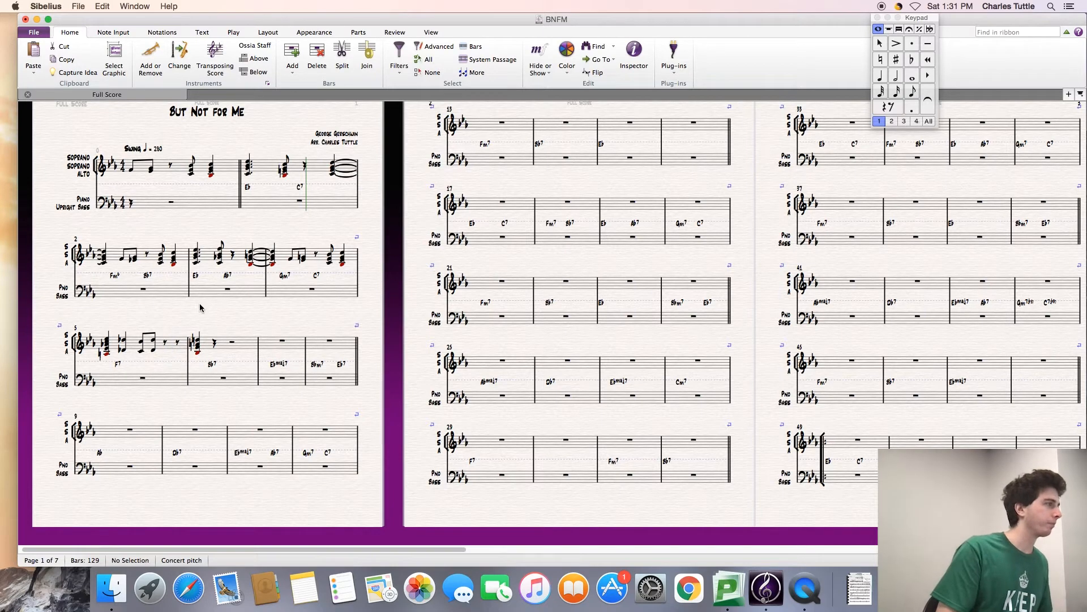
Step: Change bar 5's chord symbol to F7b9
double_click(119, 364)
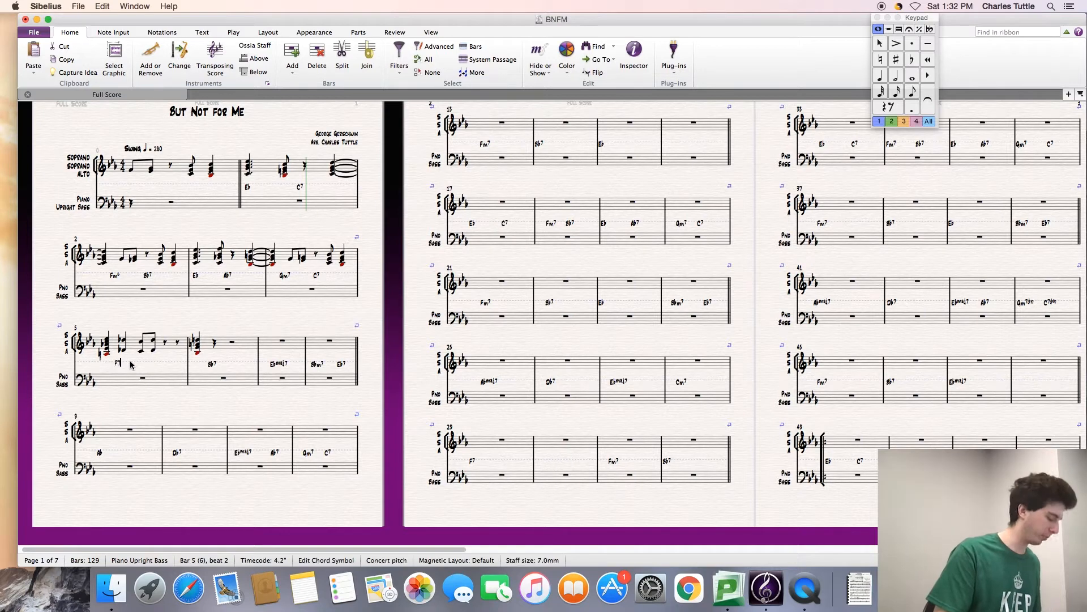
text(b9)
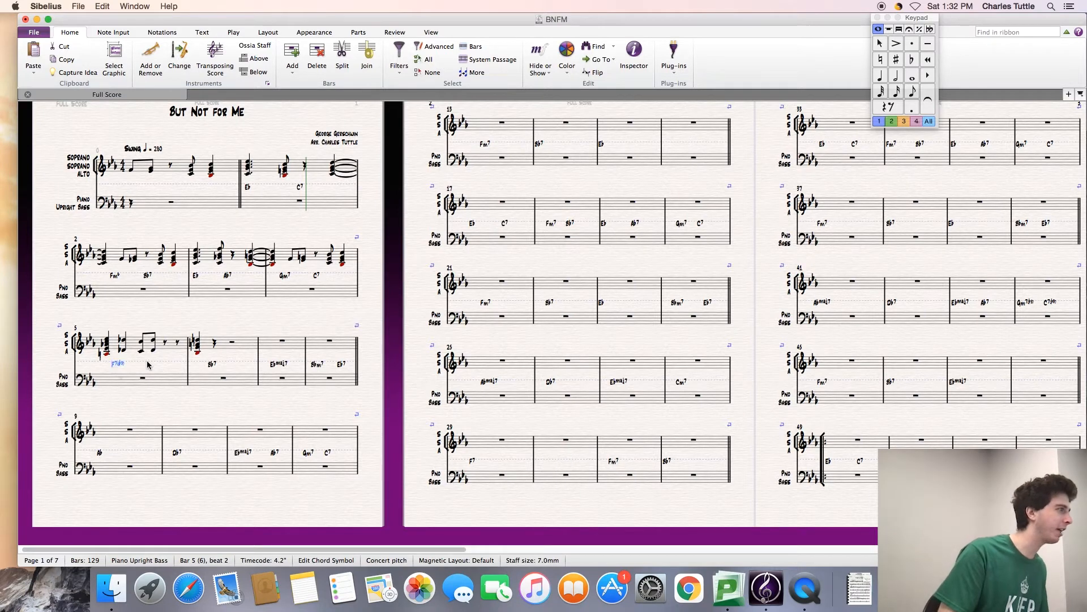
key(Escape)
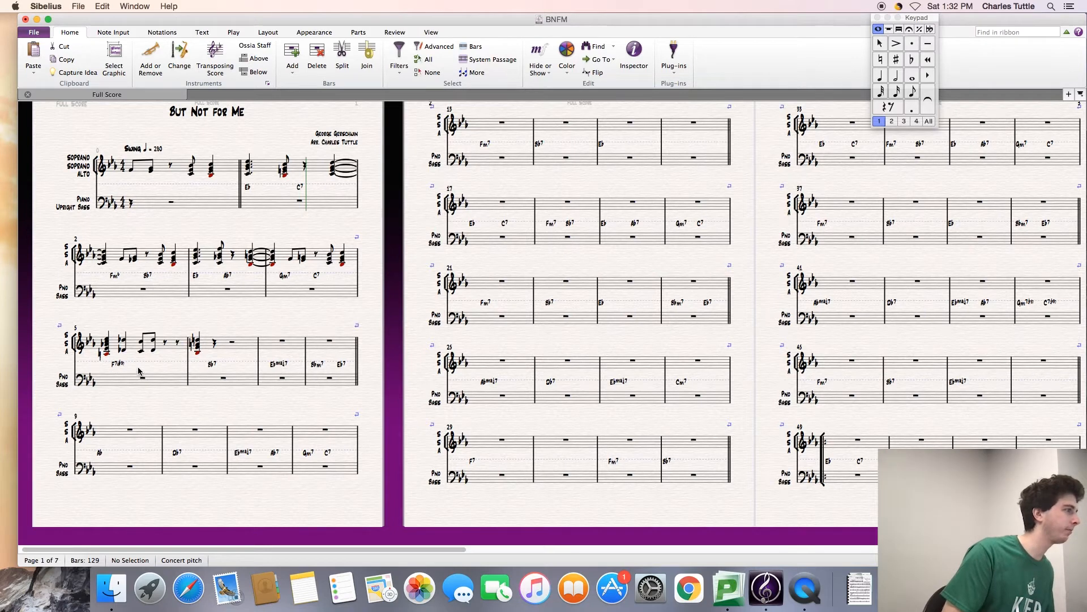
Step: Enter the chord Ab3, D4, G4, C5, E5 as an eighth on bar 5 beat 4.5, tied to a quarter on bar 6 beat 1
click(178, 343)
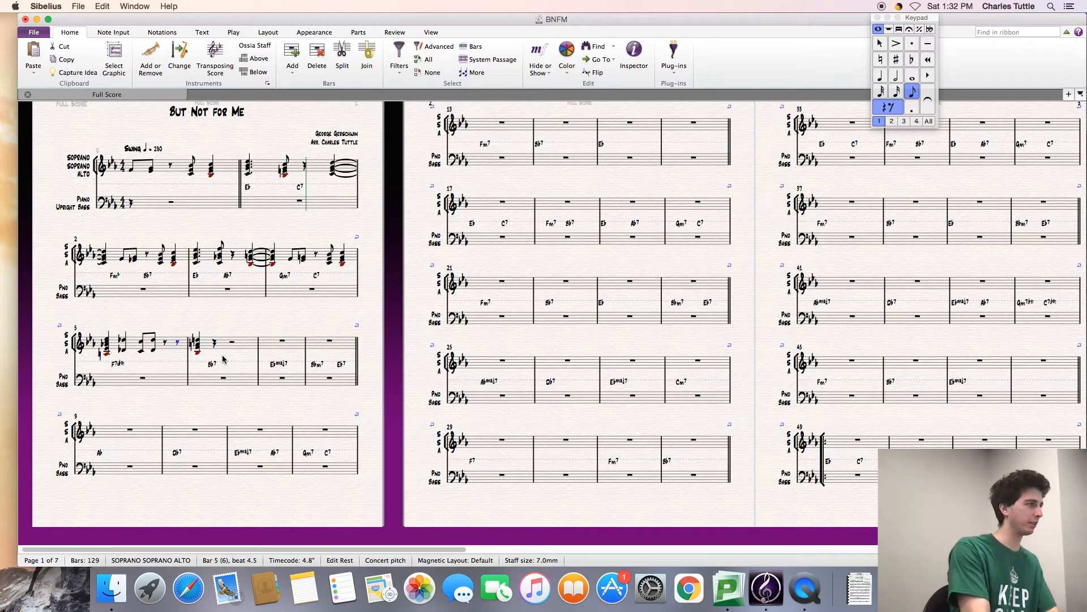
key(Return)
key(4)
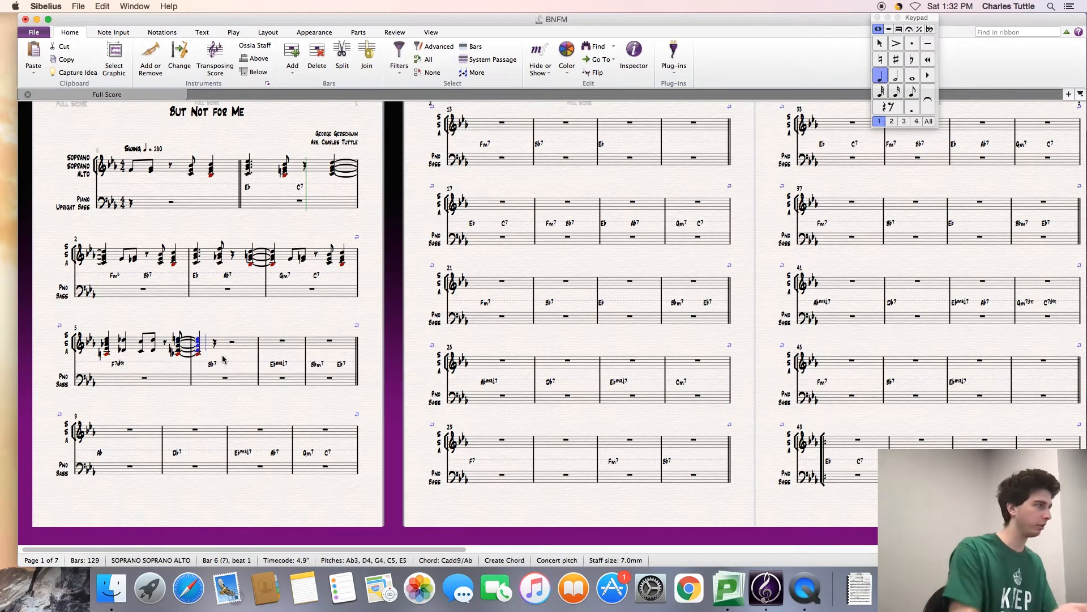
Step: Change bar 6's chord symbol to Bb7#11
click(215, 363)
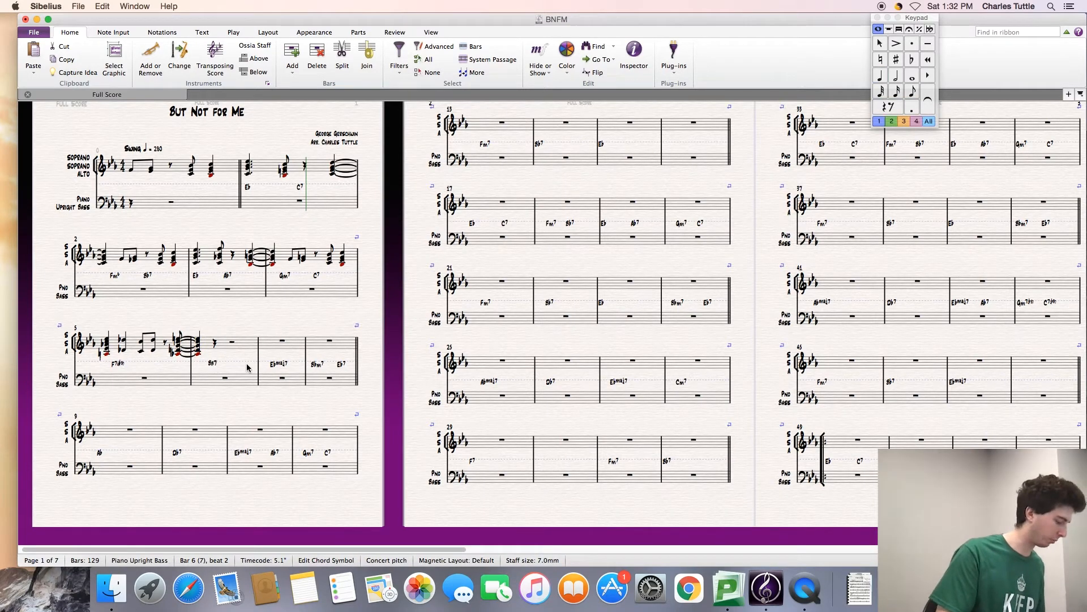
text(#11)
key(Escape)
key(Escape)
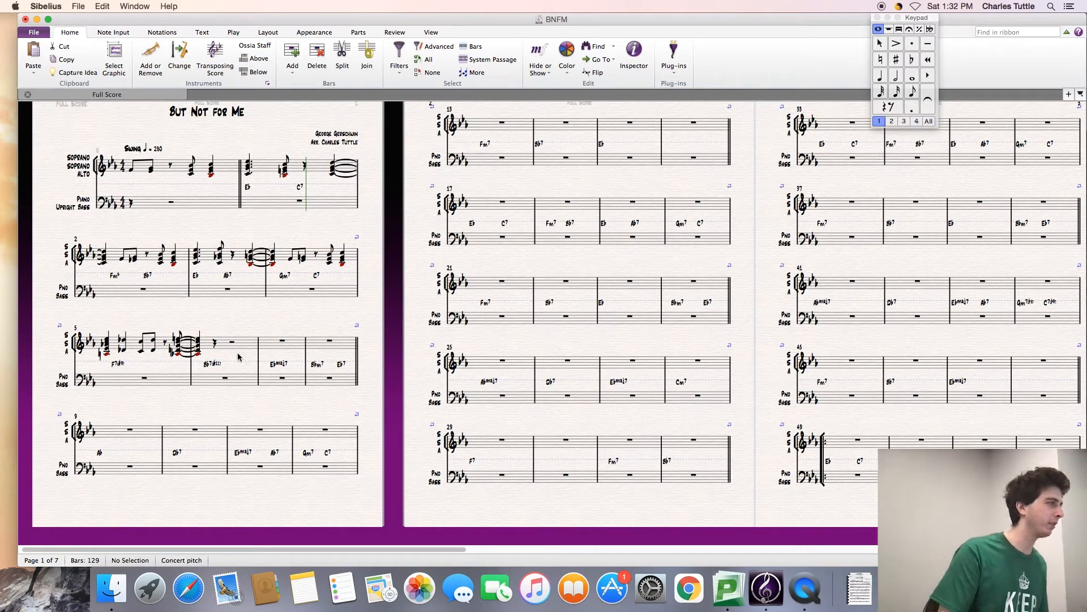
Step: Fill bar 6 from beat 2 with a Db4–Db5 quarter octave, two eighth-note octaves ending on Db, and an eighth rest on beat 4
click(215, 344)
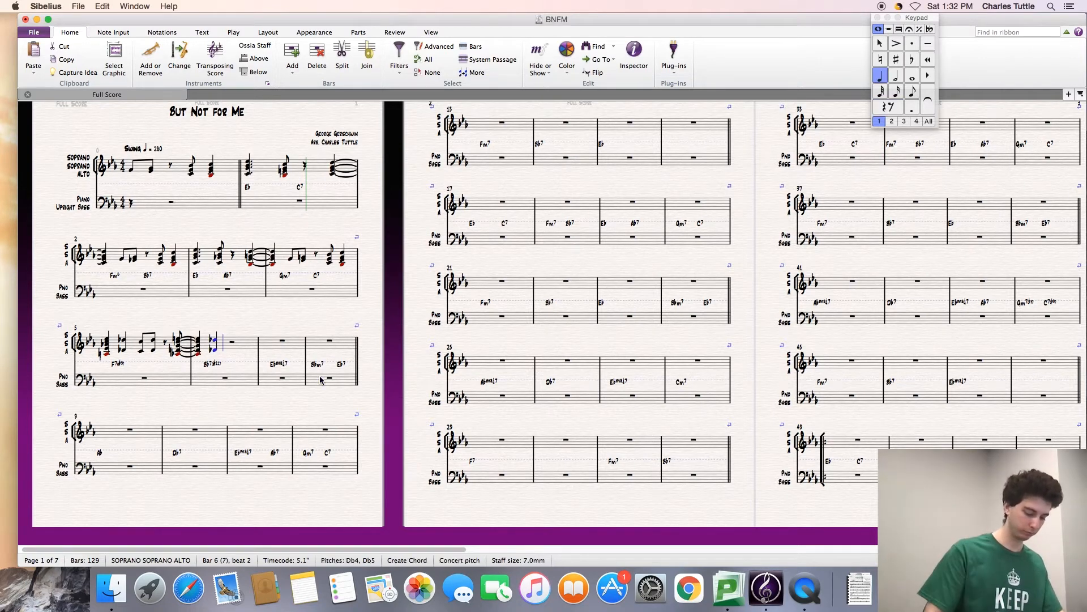
key(3)
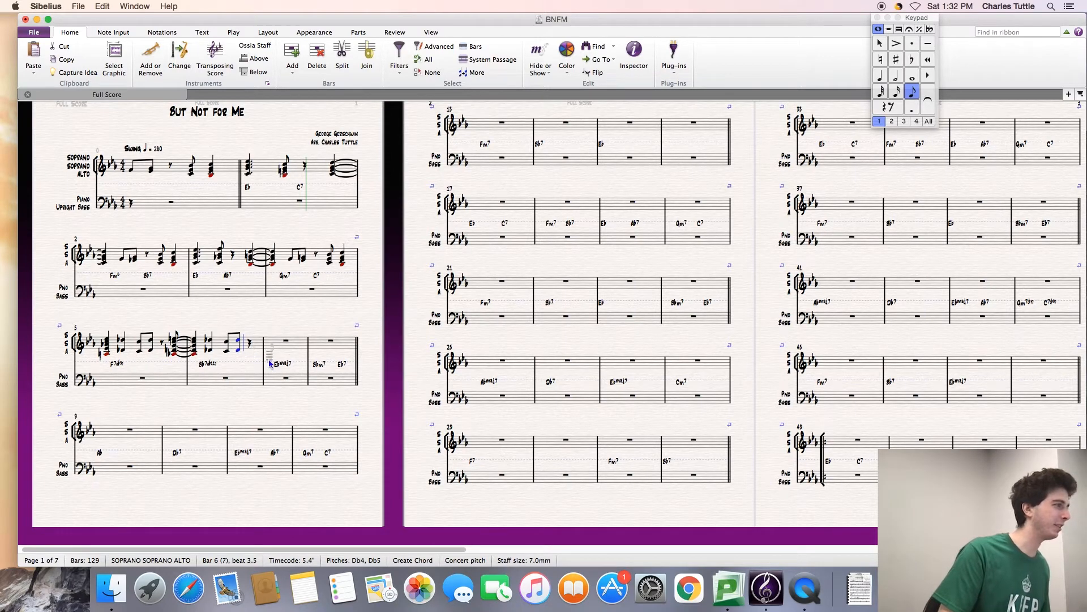
key(0)
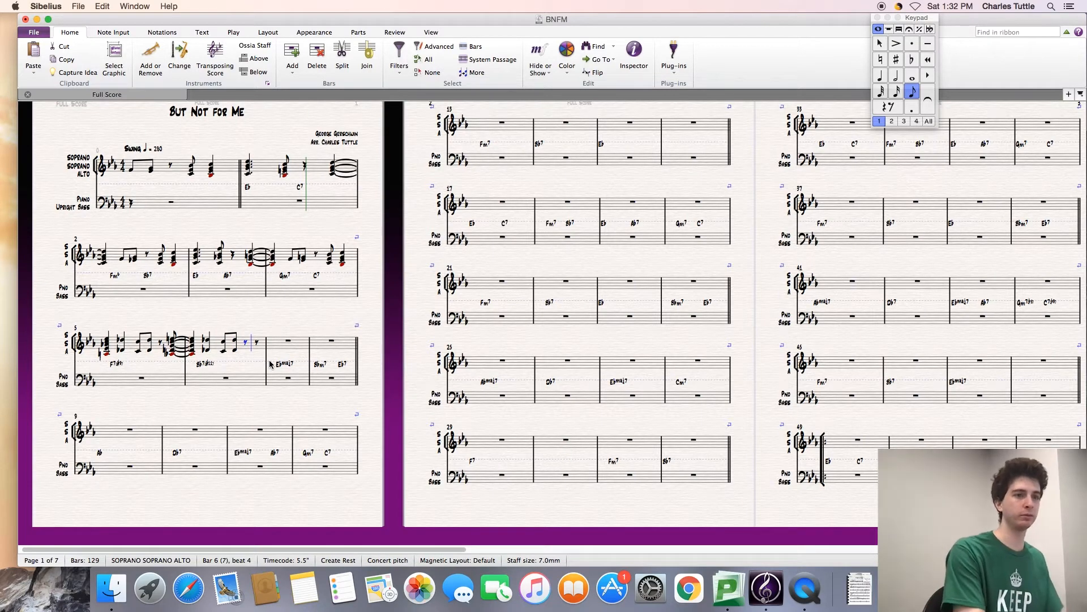
Step: Enter the chord Bb3, D4, G4, C5, F5 as an eighth on bar 6 beat 4.5, tied to a whole note in bar 7
key(KP_Enter)
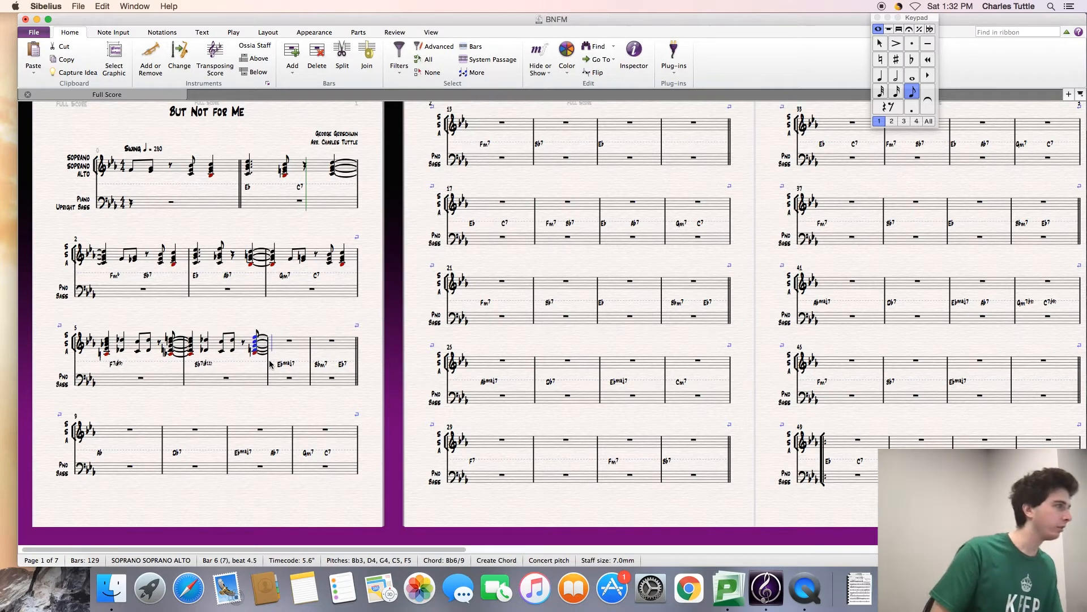
key(6)
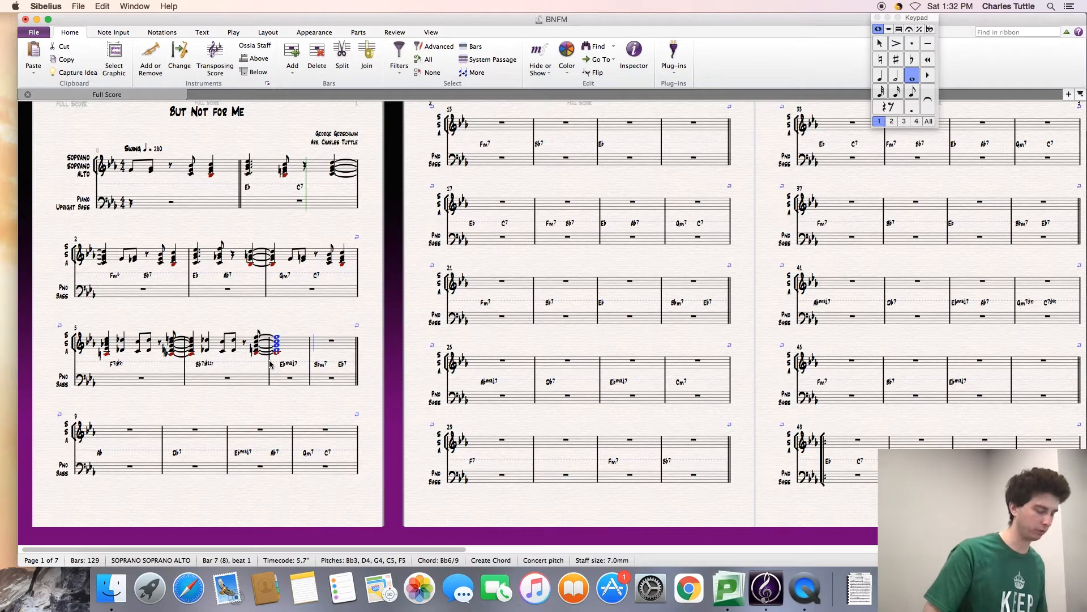
key(Escape)
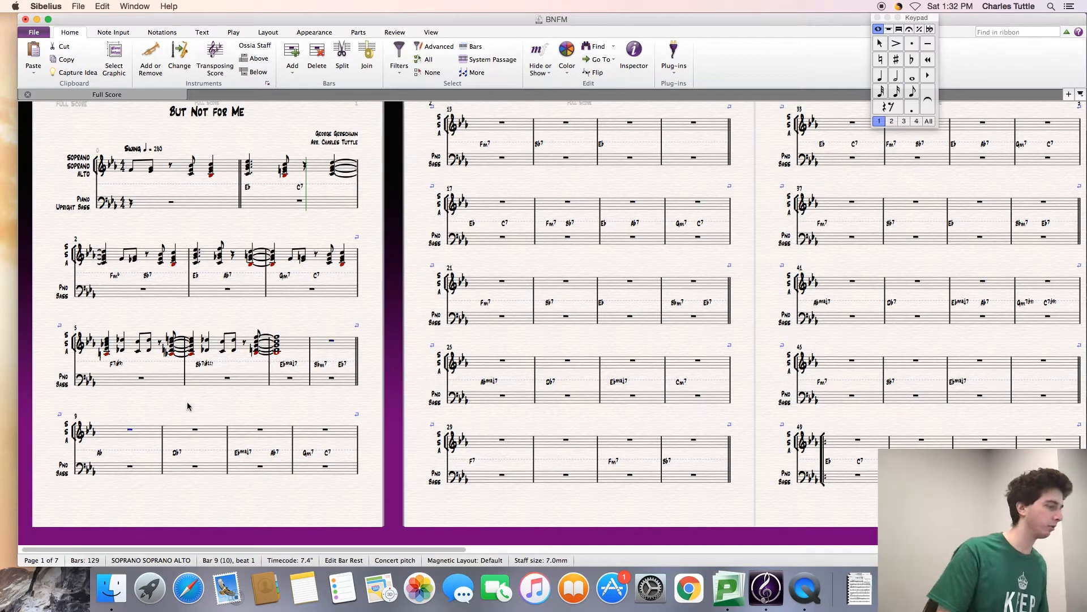
Step: Enter a half rest in bar 9, followed by the half-note chord Ab3, C4, Eb4, G4 on beat 3
key(5)
key(0)
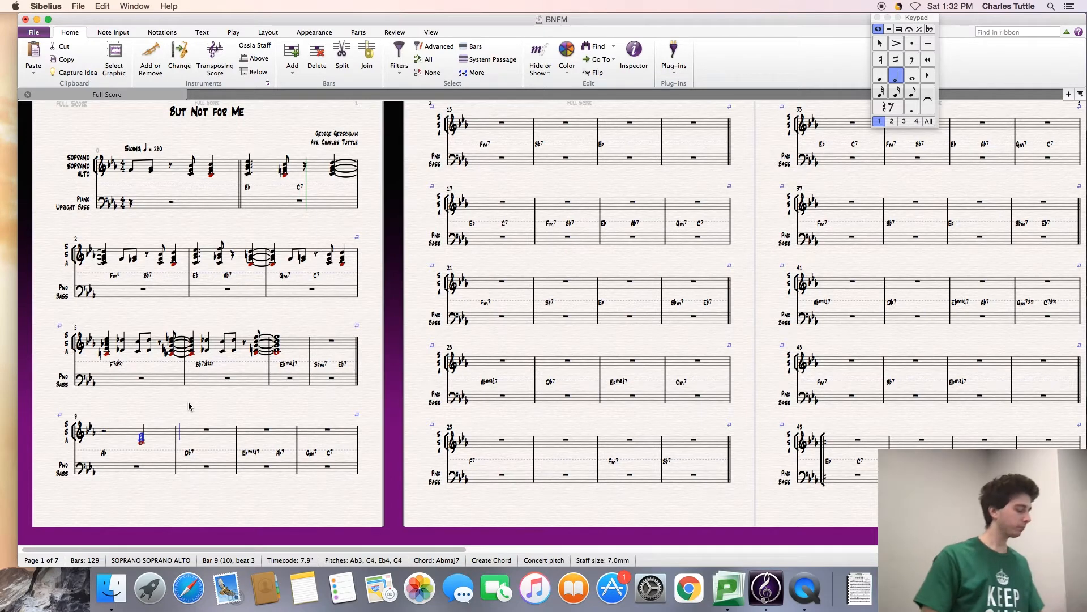
key(Escape)
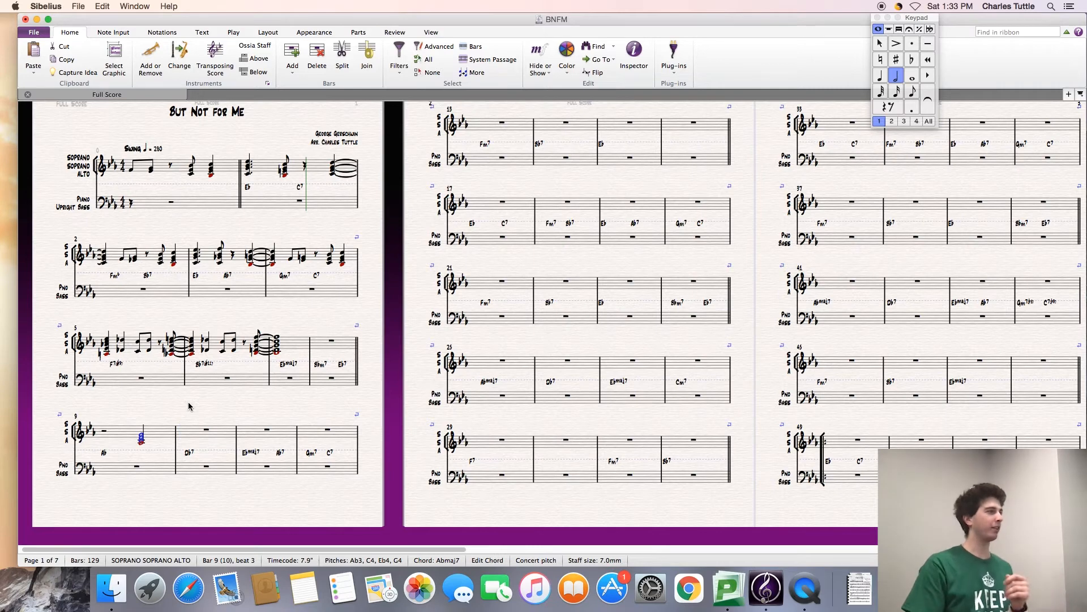
key(Escape)
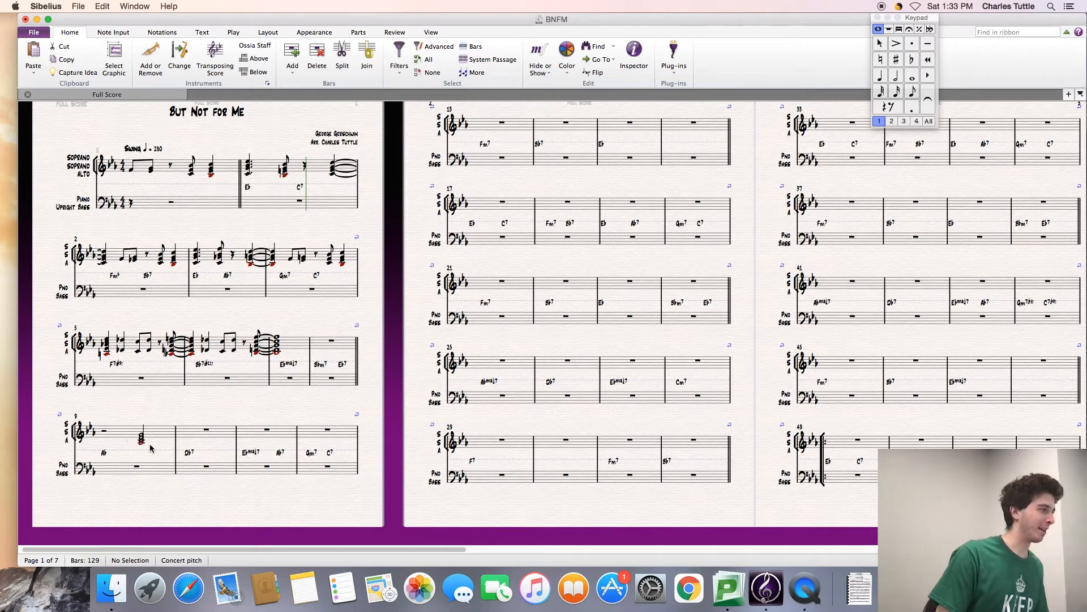
Step: Enter two half-note chords in bar 10, then in bar 11 a half-note G3, D4, F4, Bb4 and a dotted-quarter Gb3, C4, F4, Ab4
click(206, 430)
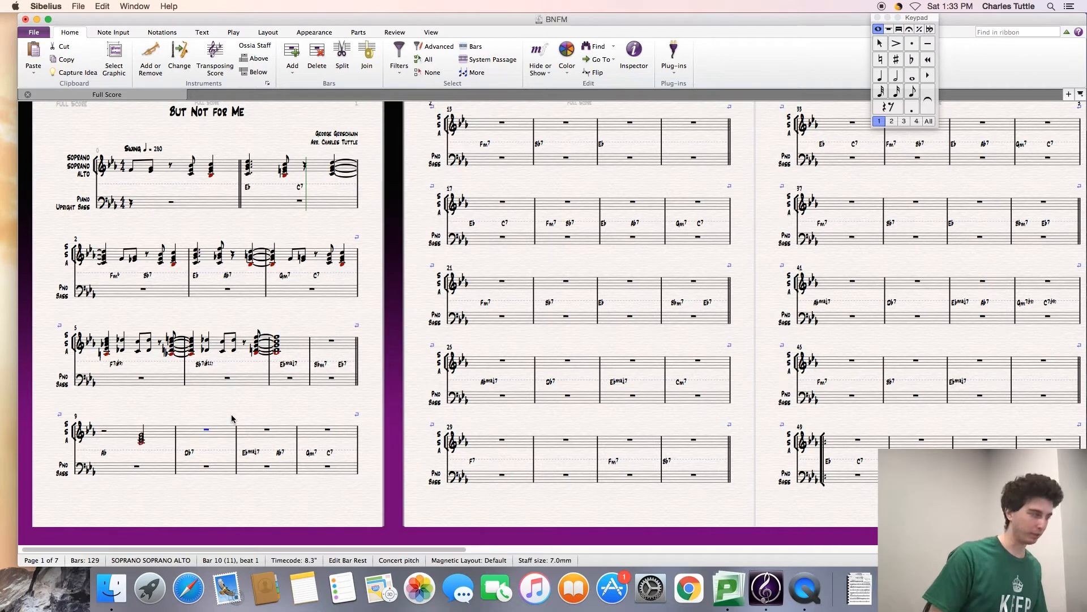
key(5)
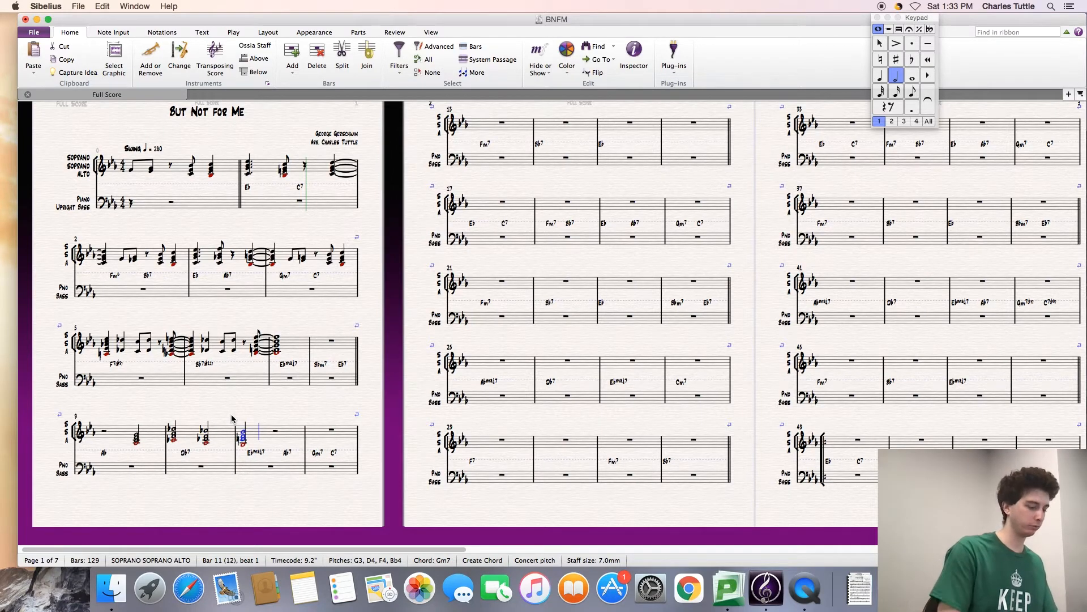
key(KP_4)
key(KP_Decimal)
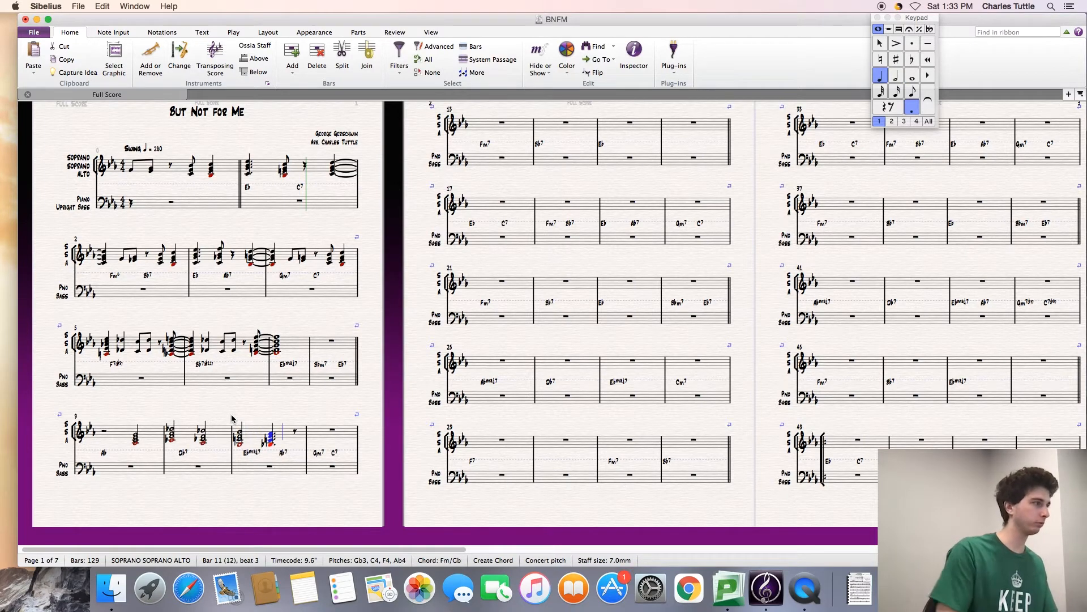
Step: Enter the chord F3, Bb3, Db4, G4 as an eighth on bar 11 beat 4.5, tied to a half note in bar 12
key(KP_3)
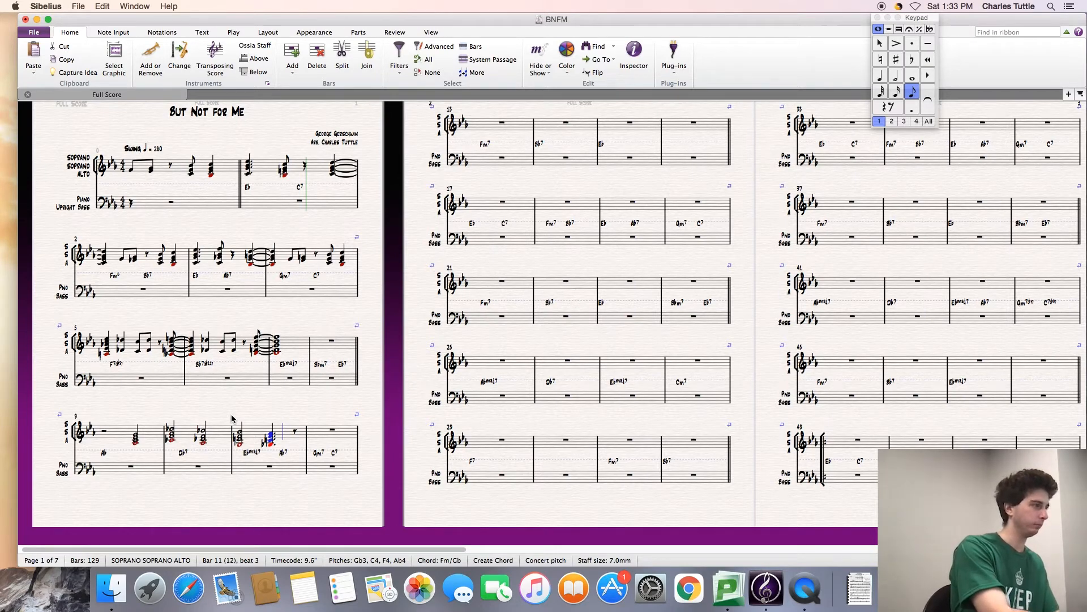
key(Return)
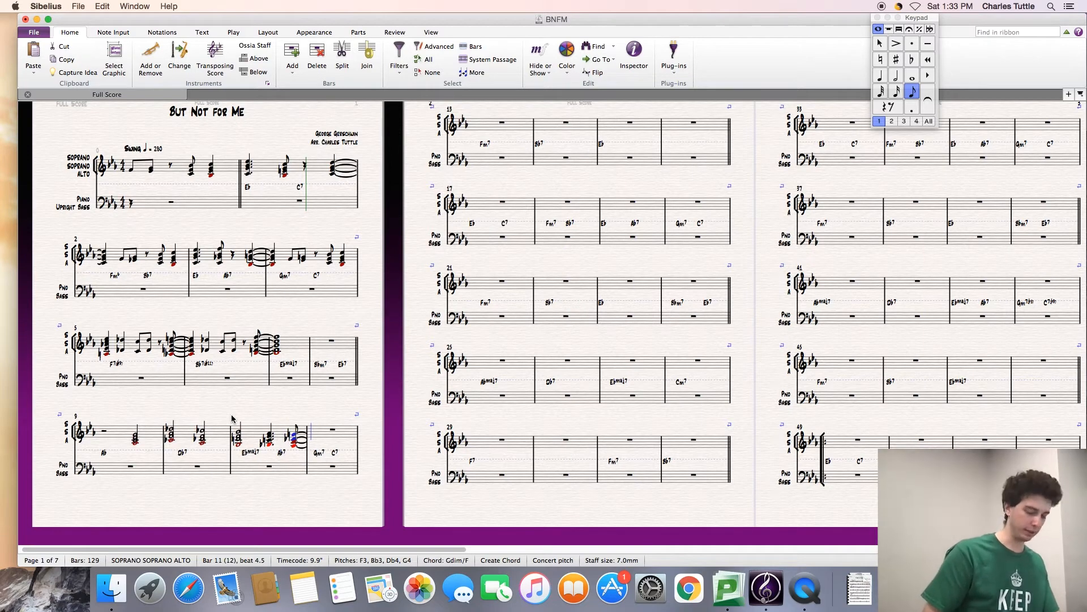
key(Escape)
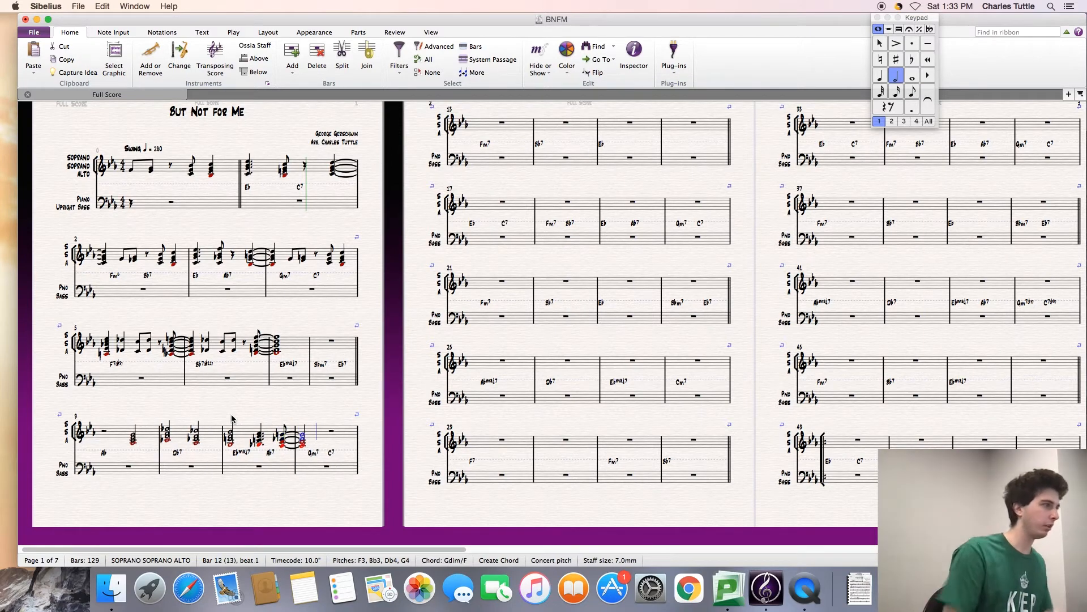
key(Escape)
Step: Change bar 12's two chord symbols to Gm7b5 and C7b9
double_click(311, 453)
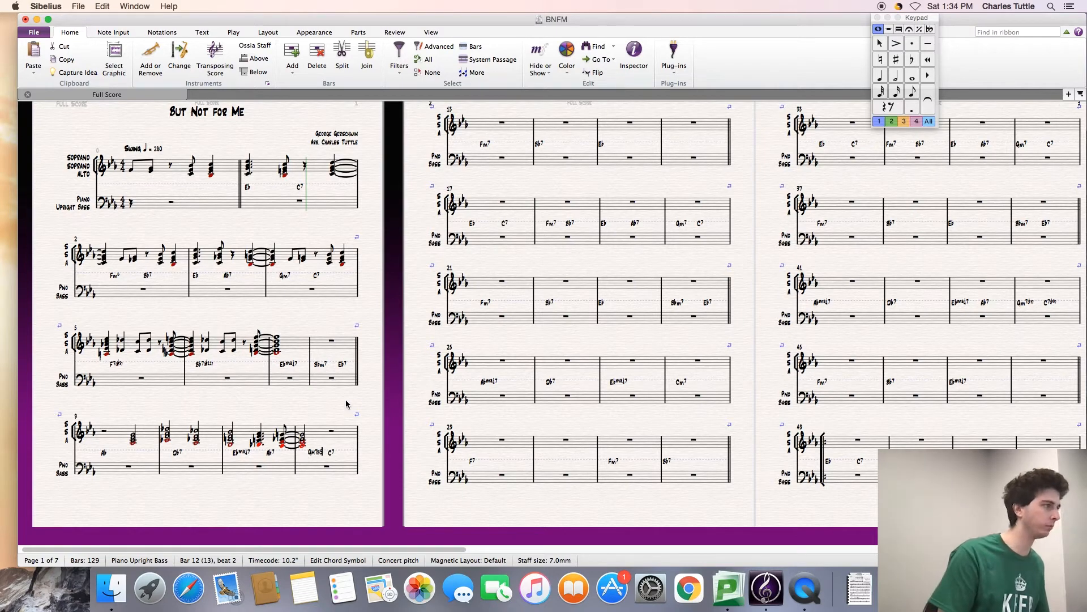
click(324, 408)
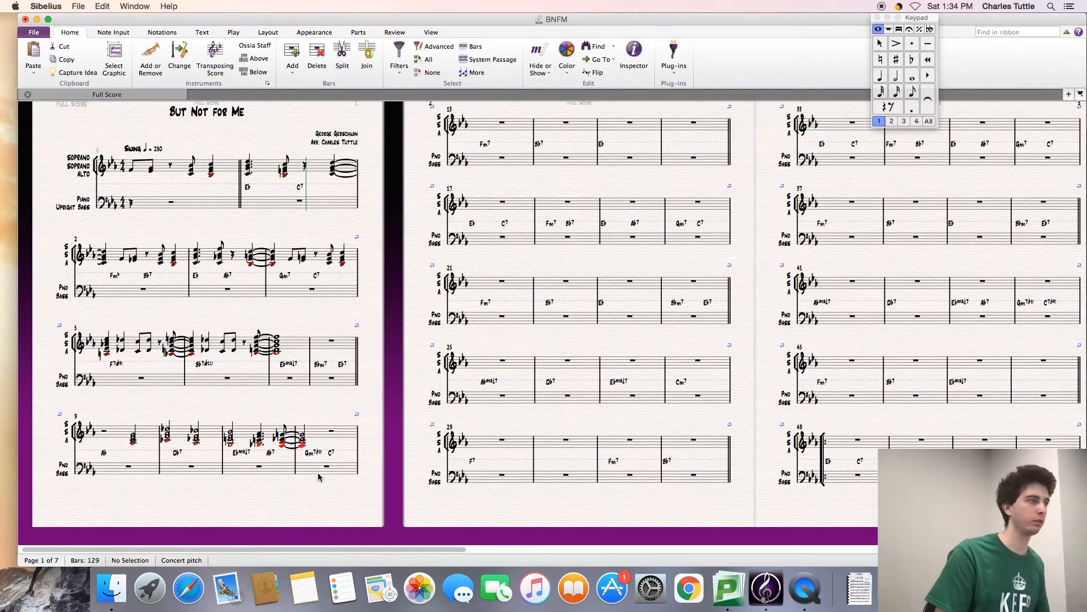
double_click(332, 453)
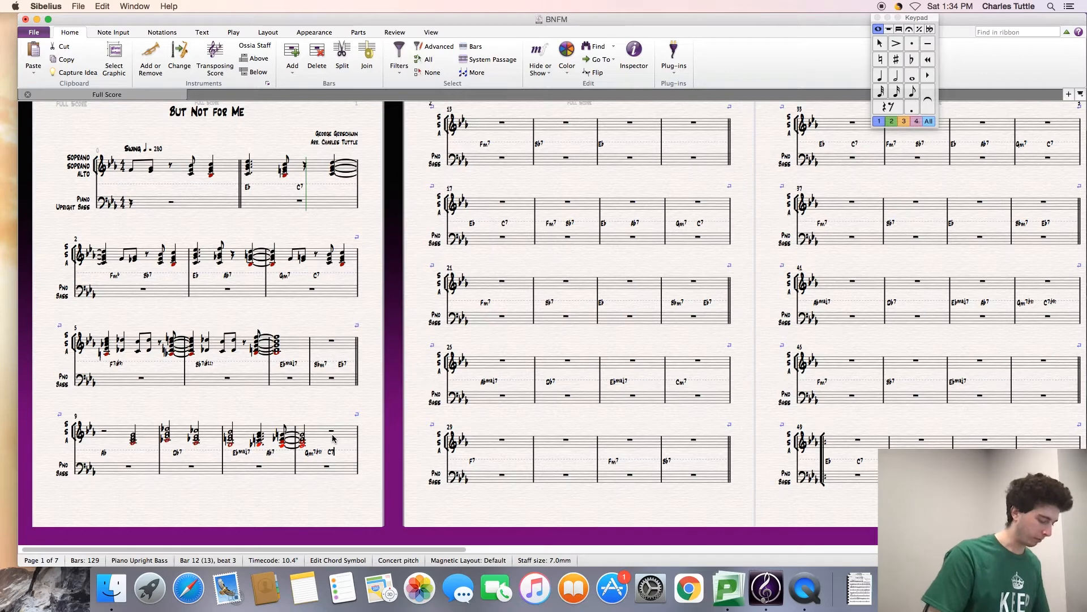
text(b9)
click(332, 412)
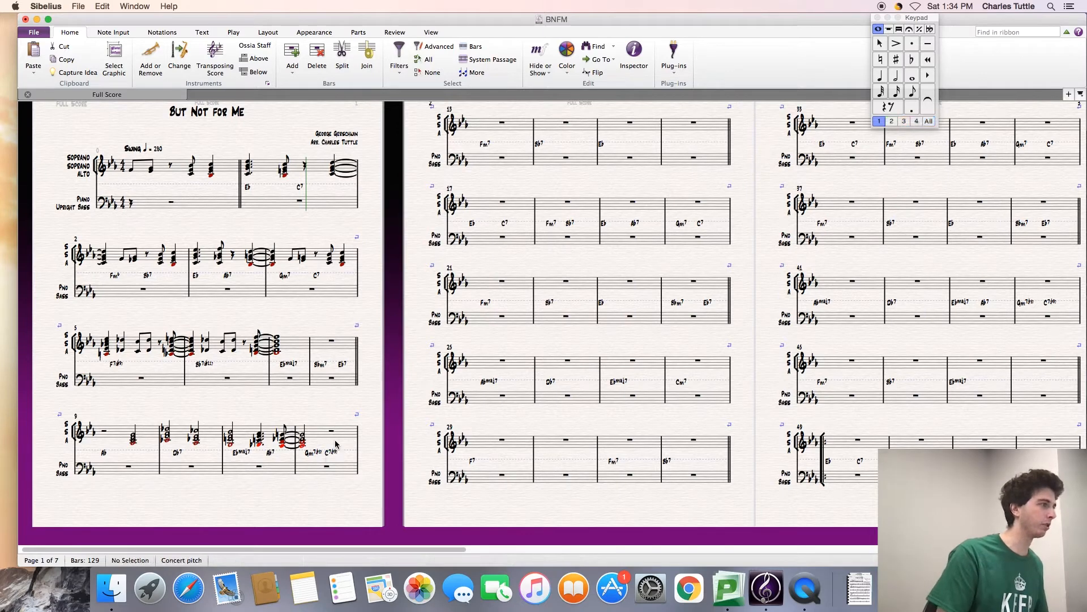
drag(349, 410, 324, 460)
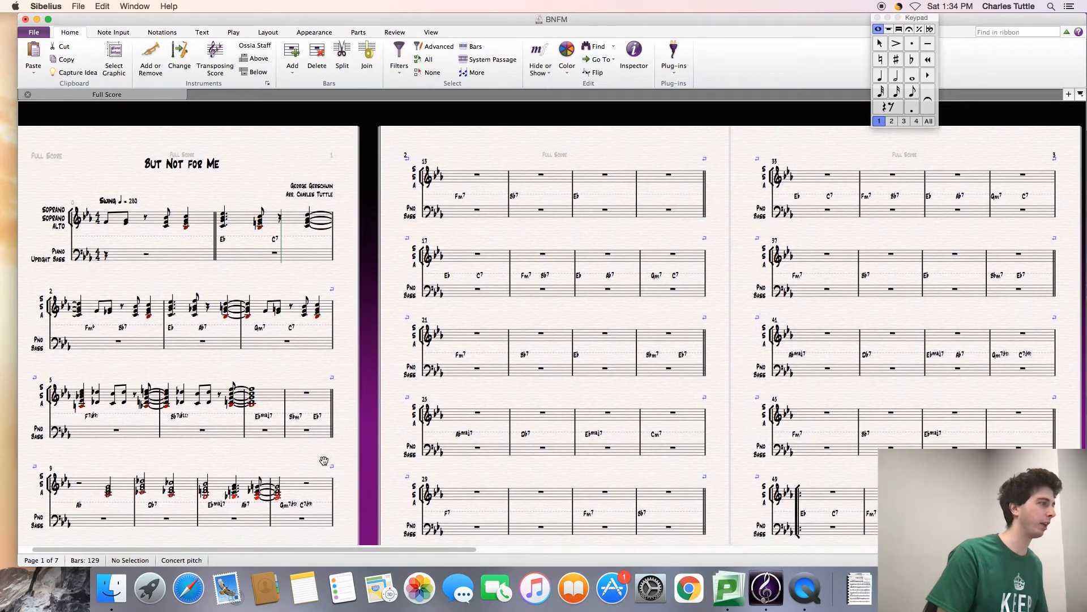
Step: Fill bar 13 with a quarter-note C4, two eighth notes ending on F4, an eighth rest, an eighth-note Ab4 and a quarter note
click(478, 176)
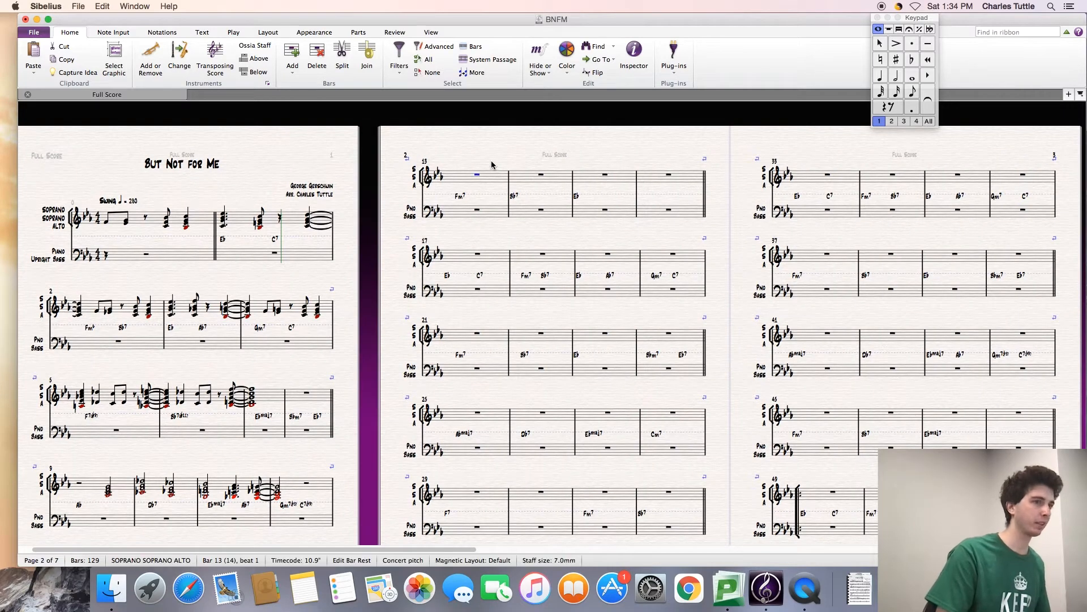
key(4)
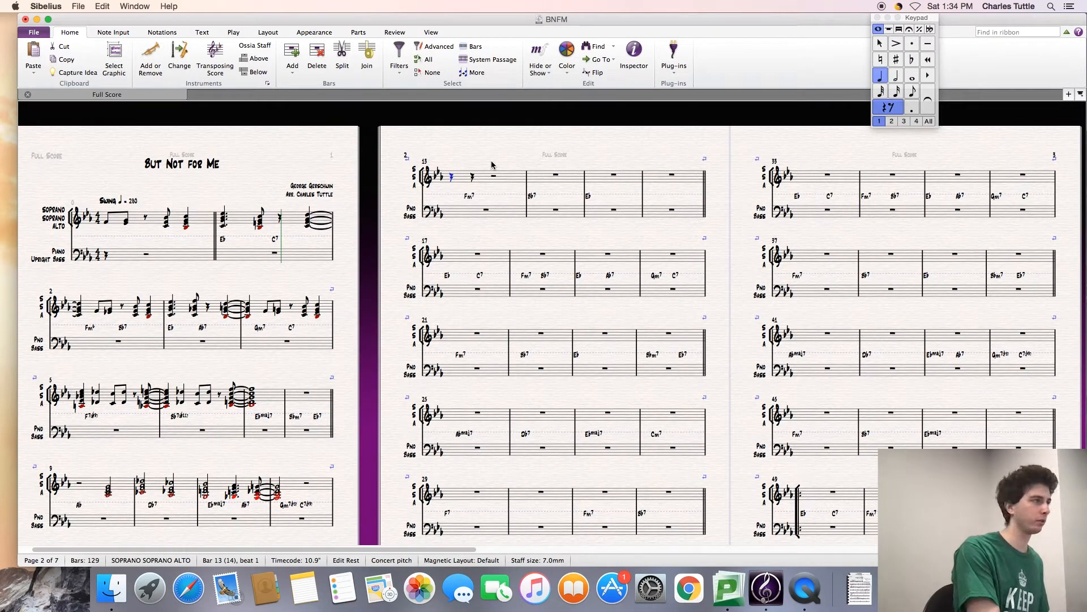
key(c)
key(3)
key(e)
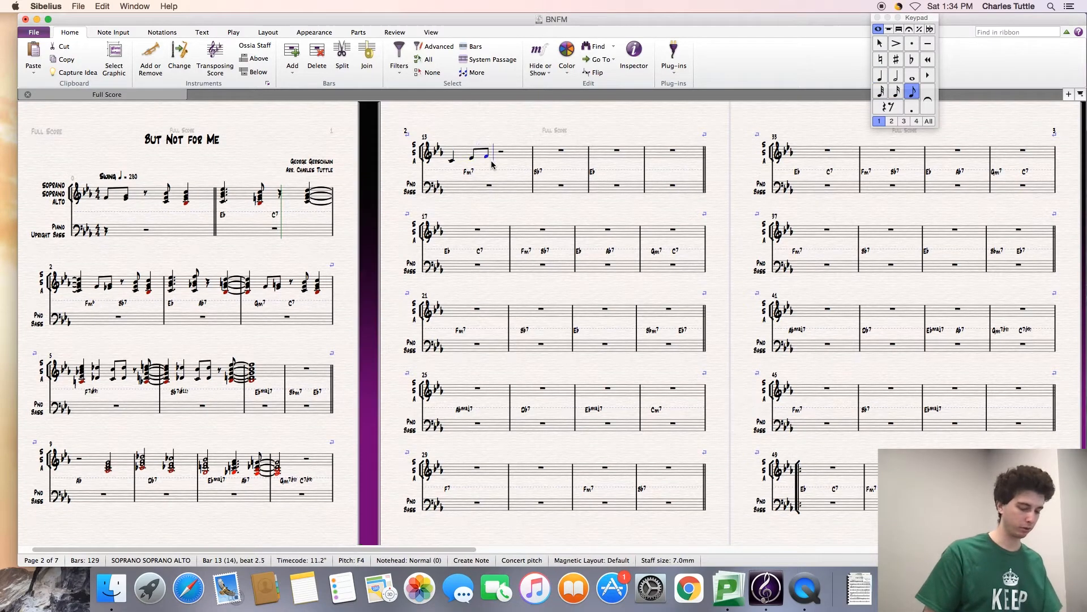
key(e)
key(c)
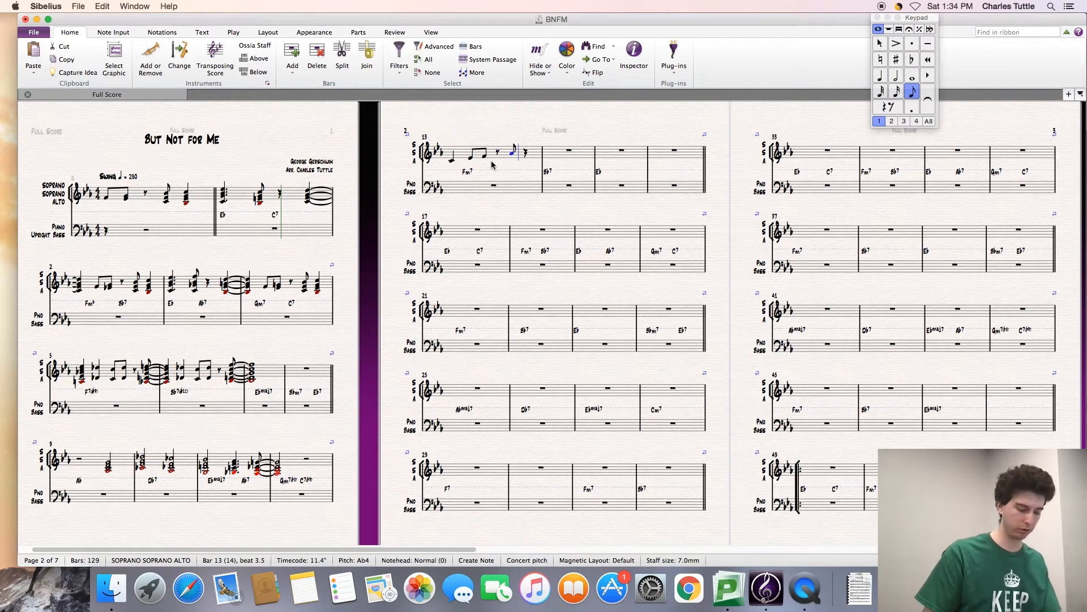
key(4)
key(b)
Step: Repeat the phrase from bar 13 in bar 14
key(shift+super+Left)
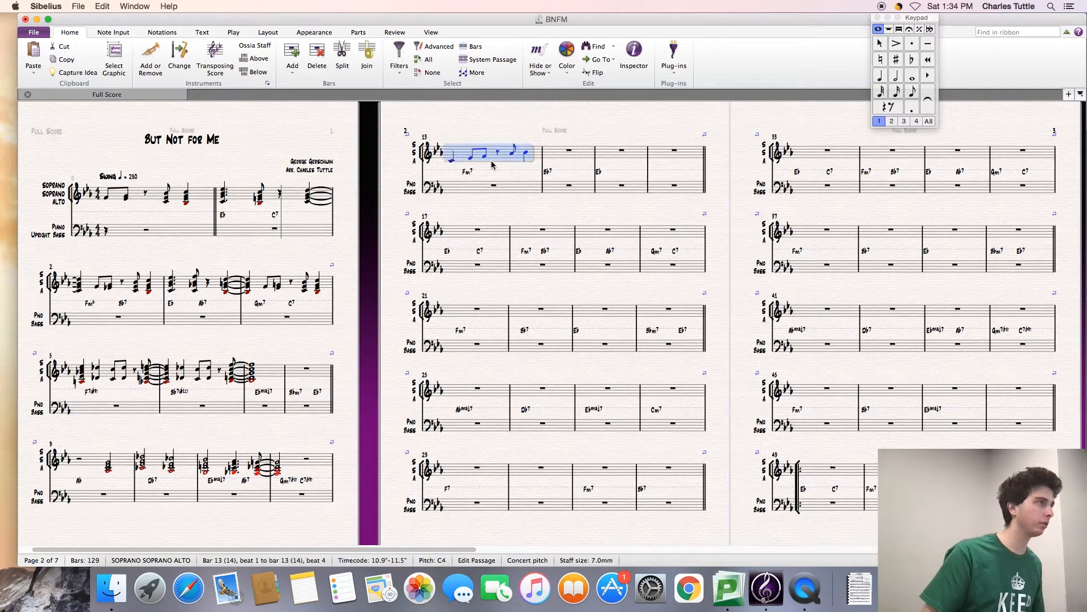
key(r)
key(Escape)
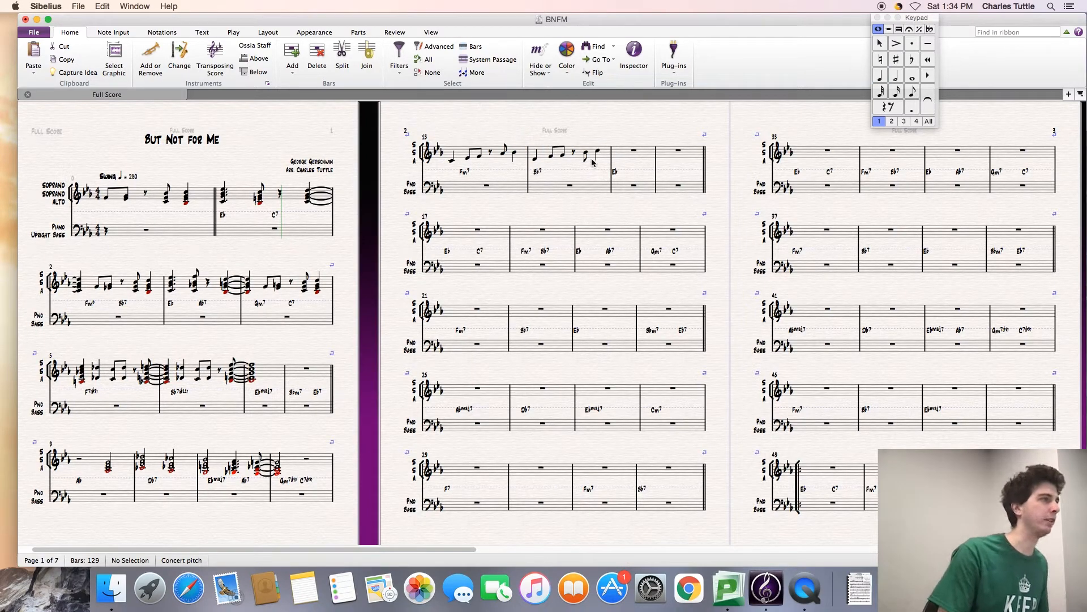
Step: Enter the quarter-note chord G3, C4, F4, Bb4, Eb5 on beat 1 of bar 15
click(632, 156)
key(4)
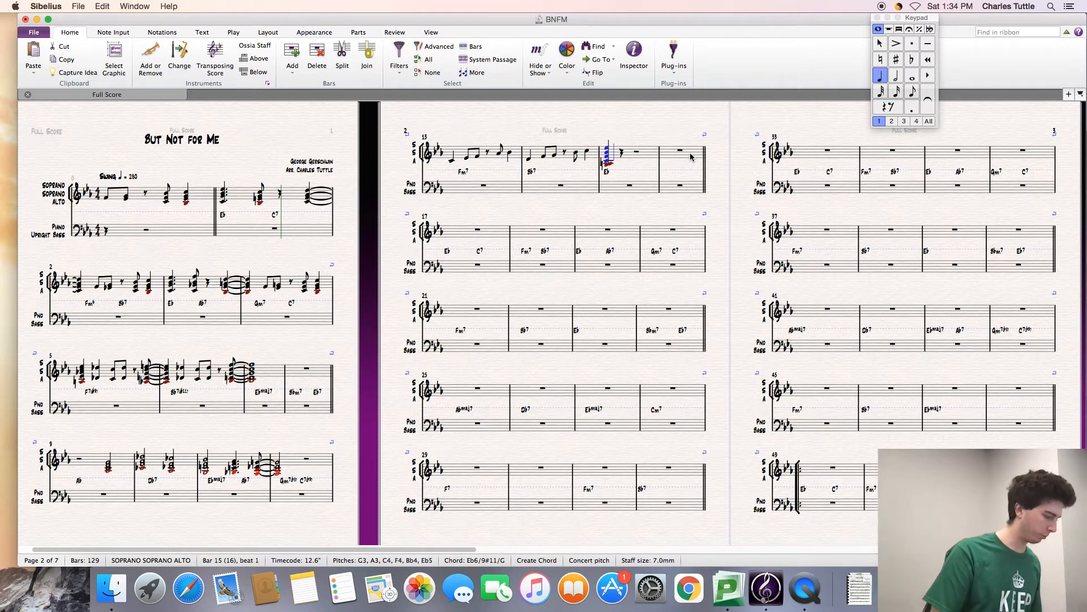
scroll(690, 157, right, 6)
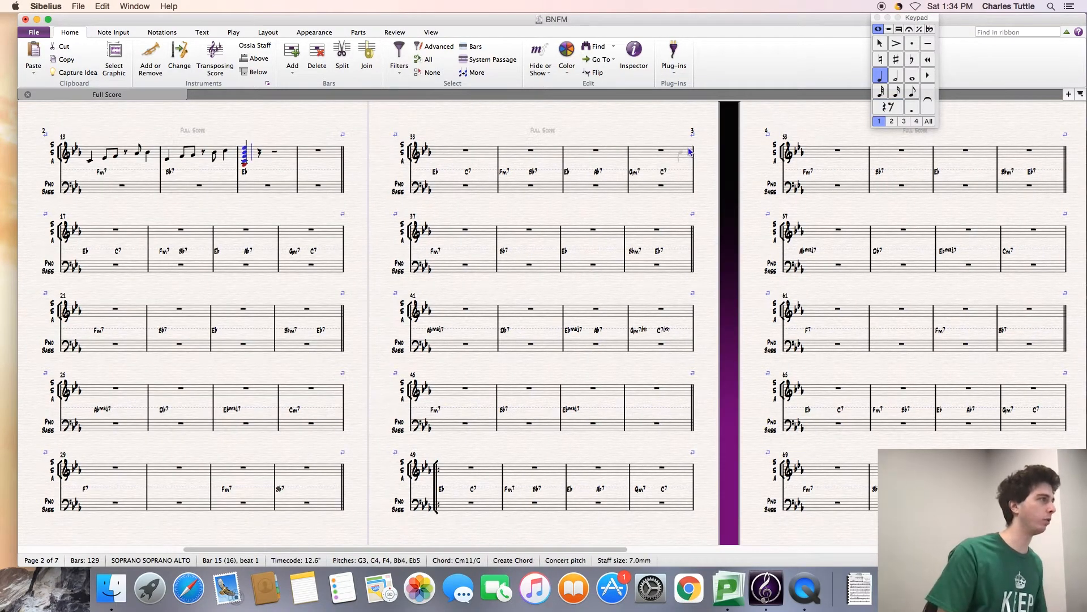
key(Escape)
key(Escape)
scroll(372, 199, left, 3)
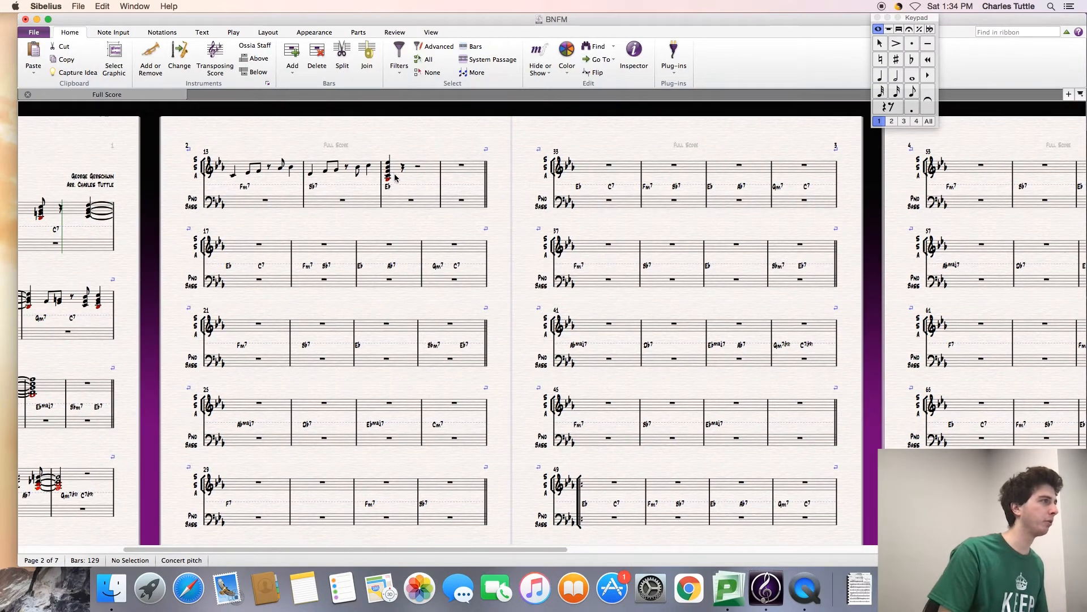
Step: Fill bar 16 with an eighth rest, a dotted-quarter D4 and quarter notes Eb4 and F4
click(463, 169)
key(n)
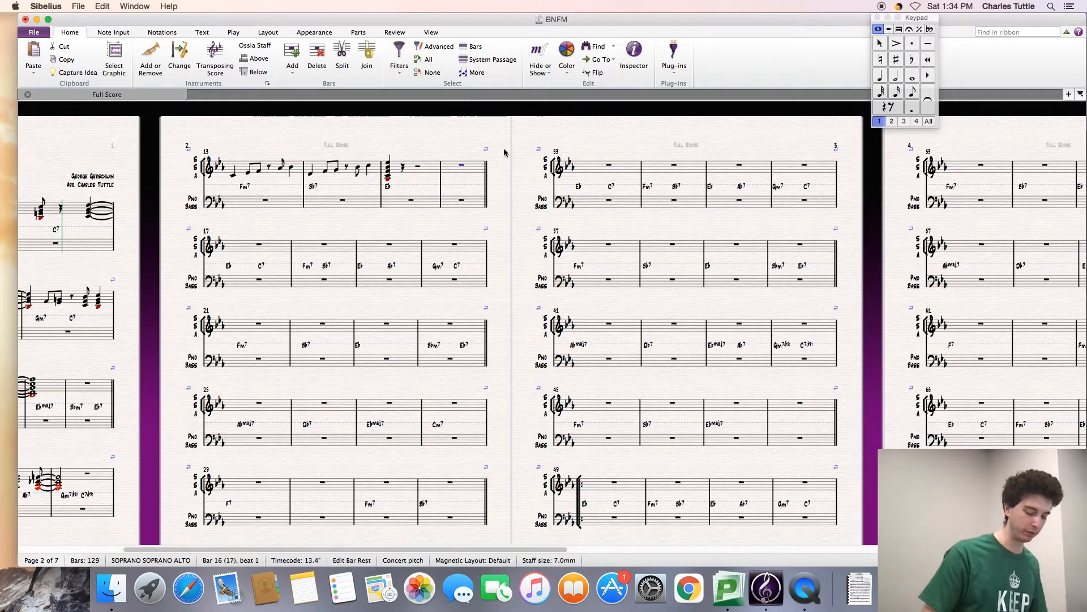
key(3)
key(0)
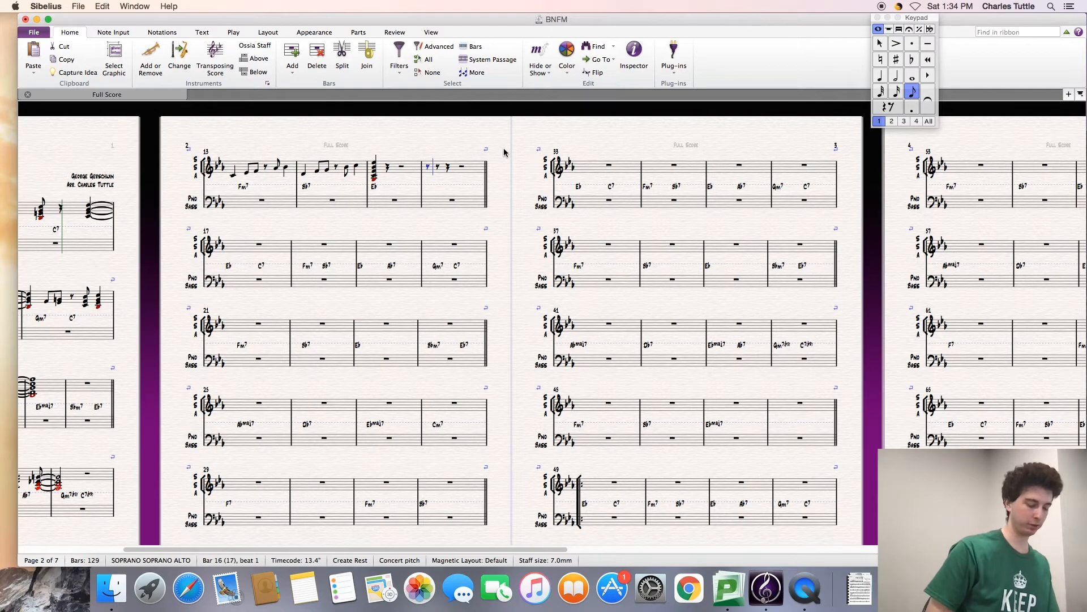
key(4)
key(period)
key(d)
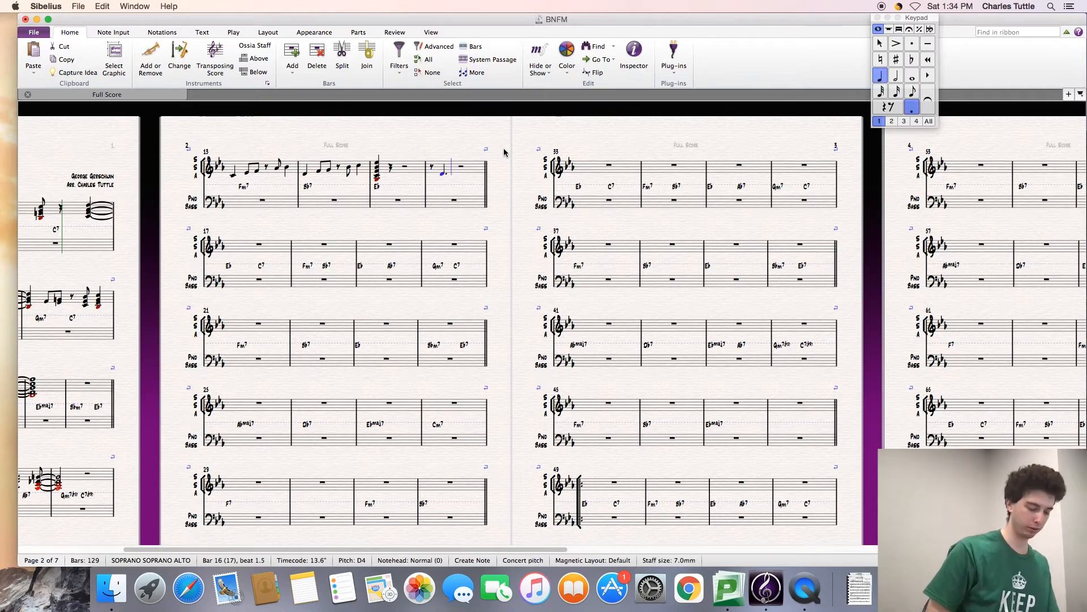
key(period)
key(e)
key(f)
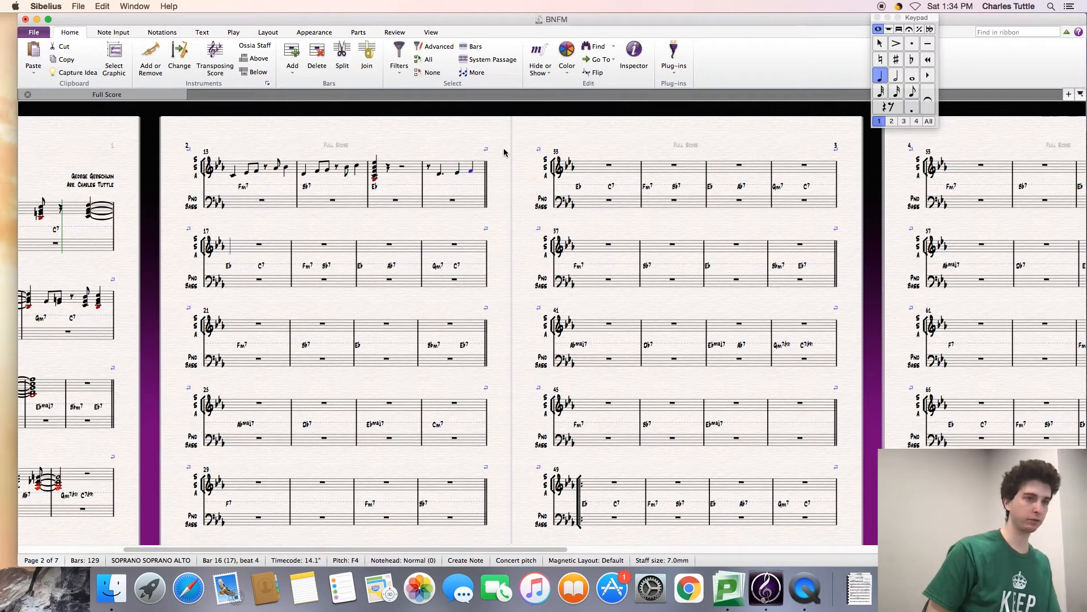
Step: Fill bar 17 with a half-note G4, a dotted-quarter F4 and an eighth-note Eb4 tied over the barline
key(5)
key(g)
key(4)
key(period)
key(f)
key(3)
key(period)
key(e)
key(Return)
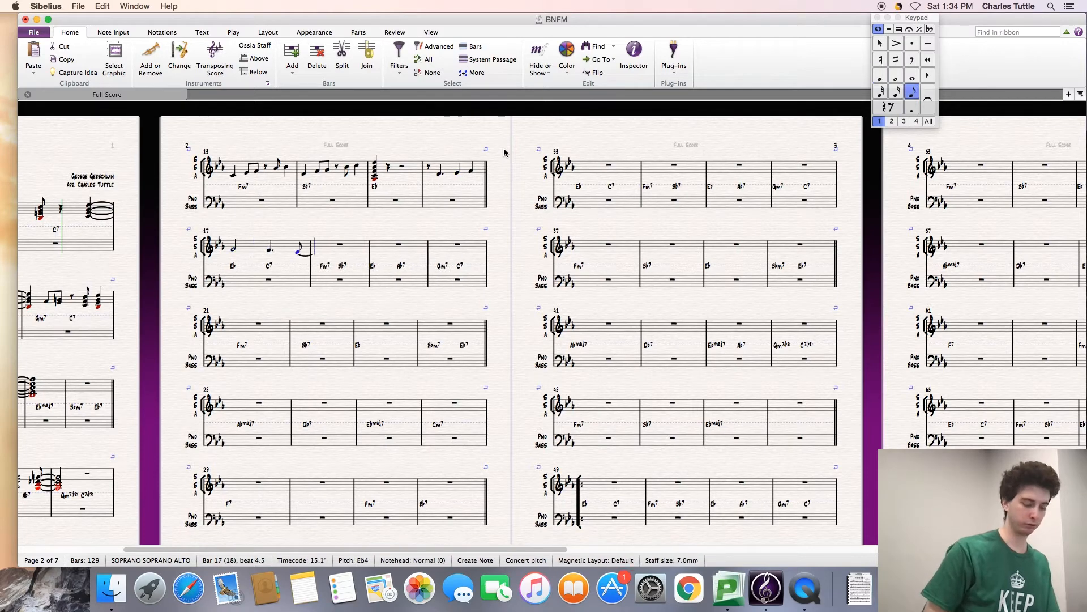
Step: Fill bar 18 with a dotted-quarter Eb4, an eighth-note F4, a quarter note and two eighth notes, F4 and G4
key(4)
key(period)
key(e)
key(3)
key(period)
key(f)
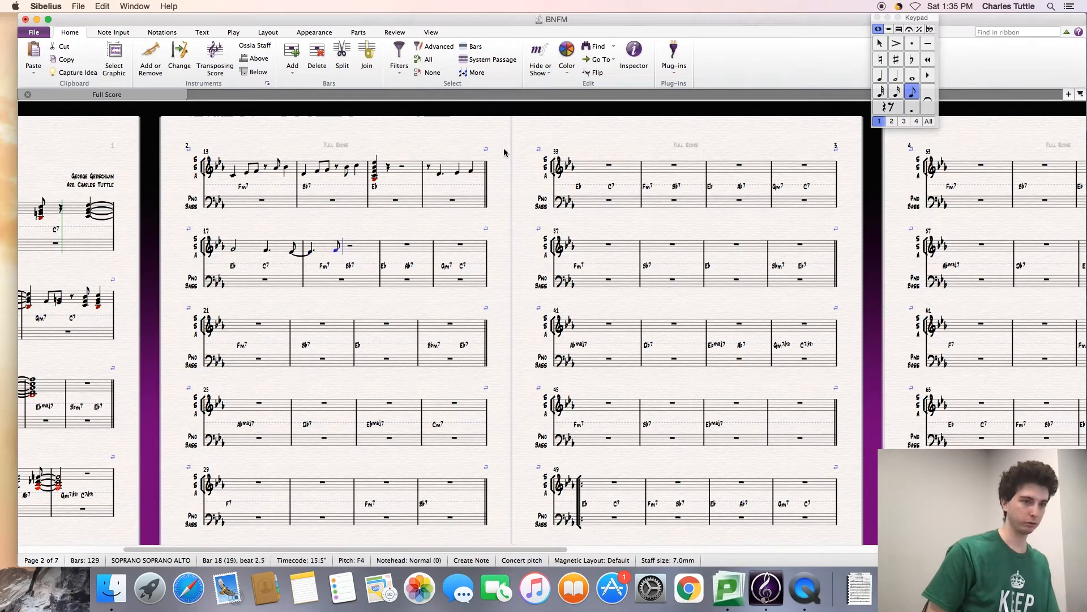
key(4)
key(g)
key(3)
key(f)
key(g)
Step: Tie the last G4 of bar 18 to a whole-note G4 filling bar 19
key(Return)
key(6)
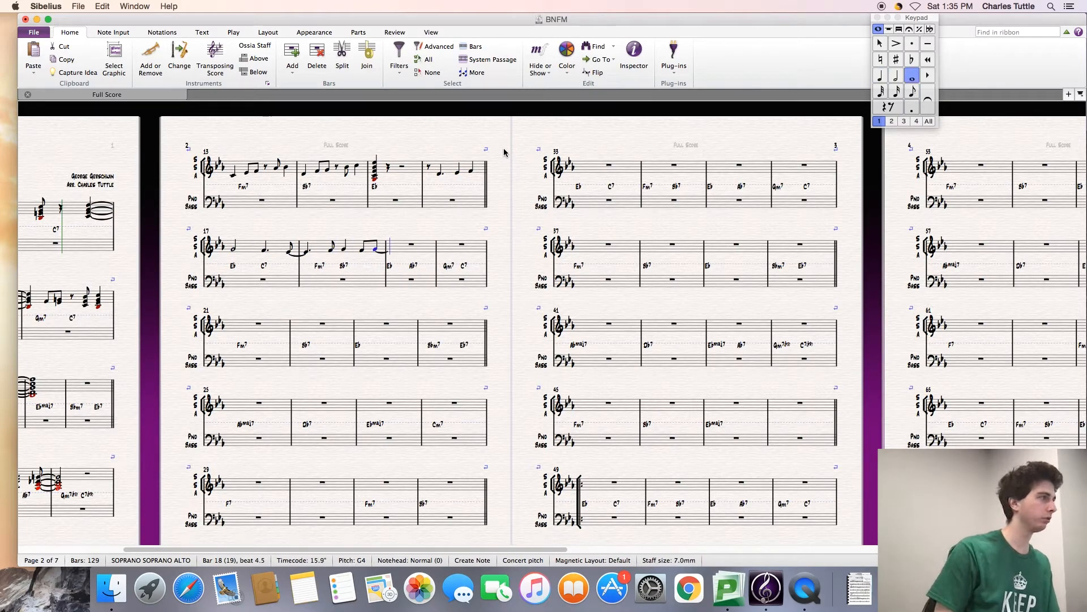
key(g)
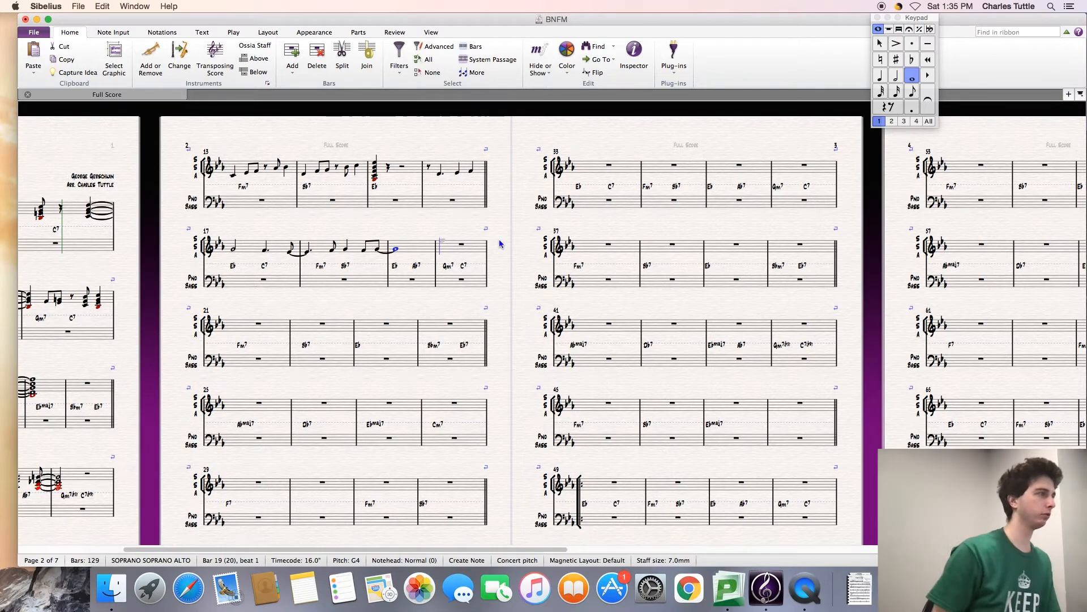
Step: Fill bar 20 with an eighth rest, a dotted-quarter D4 and two quarter notes ending on F4
key(3)
key(0)
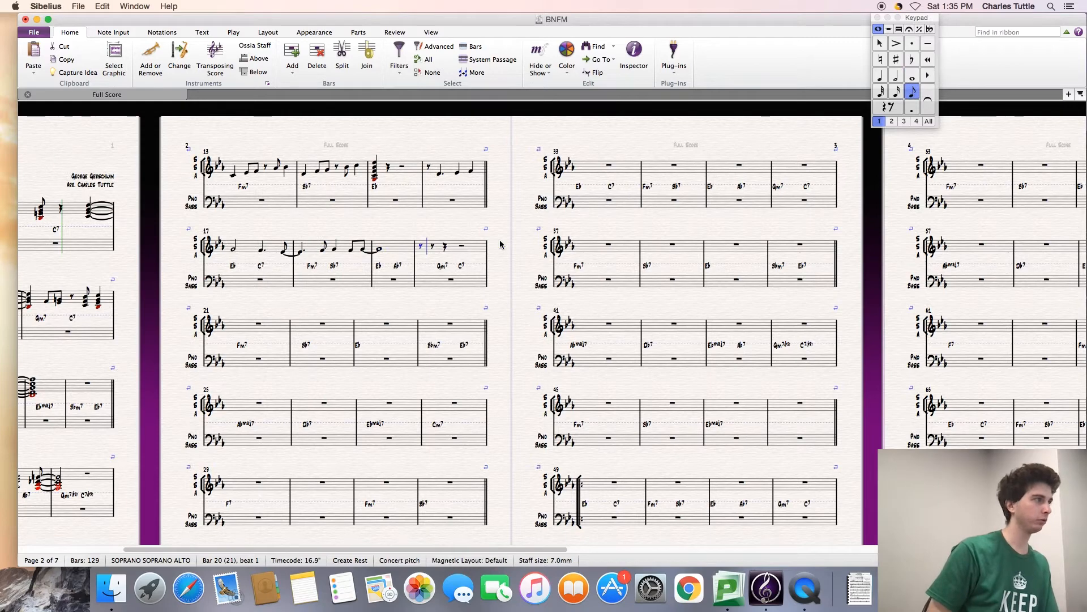
key(4)
key(period)
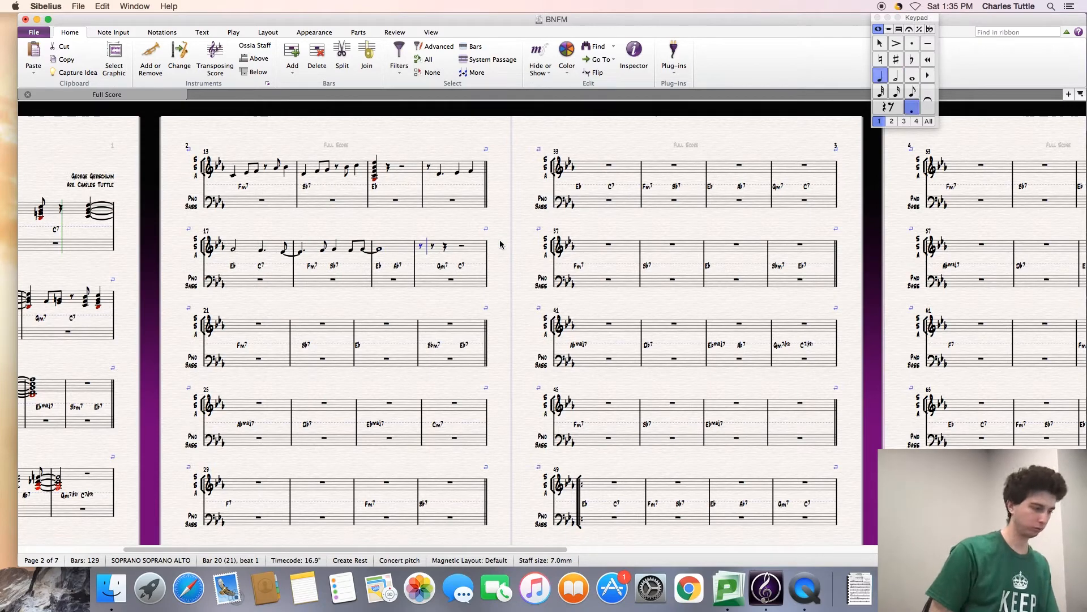
key(d)
key(period)
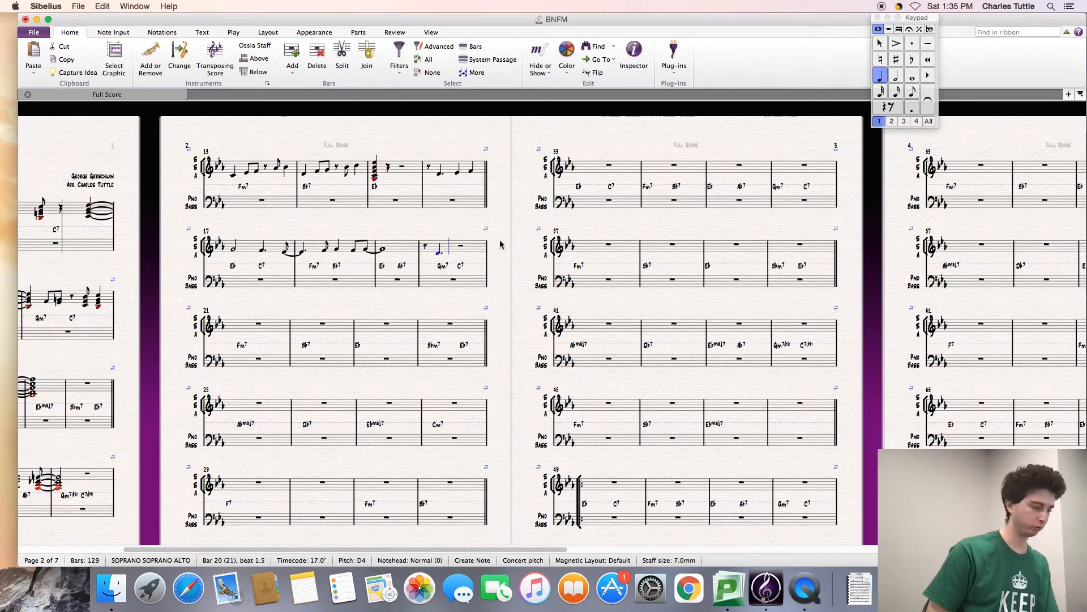
key(d)
key(f)
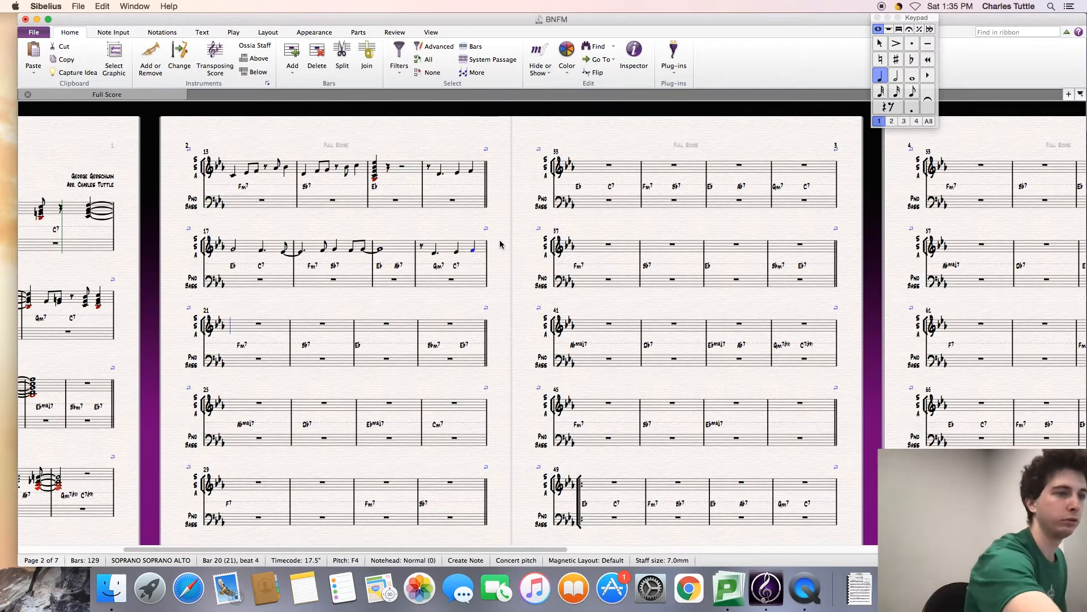
Step: Fill bar 21 with a half-note G4, an eighth note, a quarter-note F4 and an eighth note tied into bar 22
key(5)
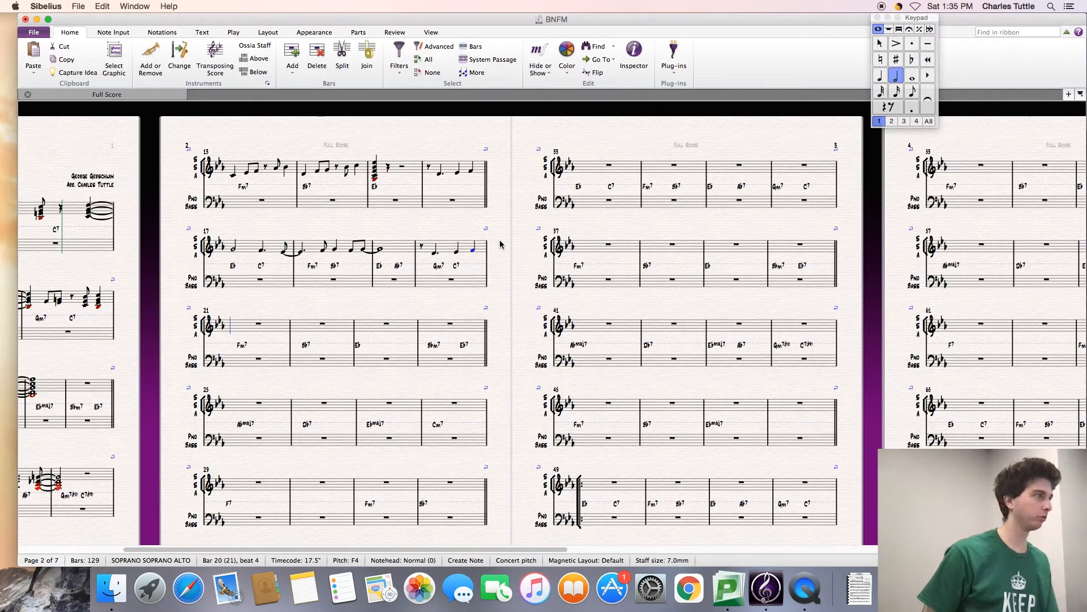
key(g)
key(3)
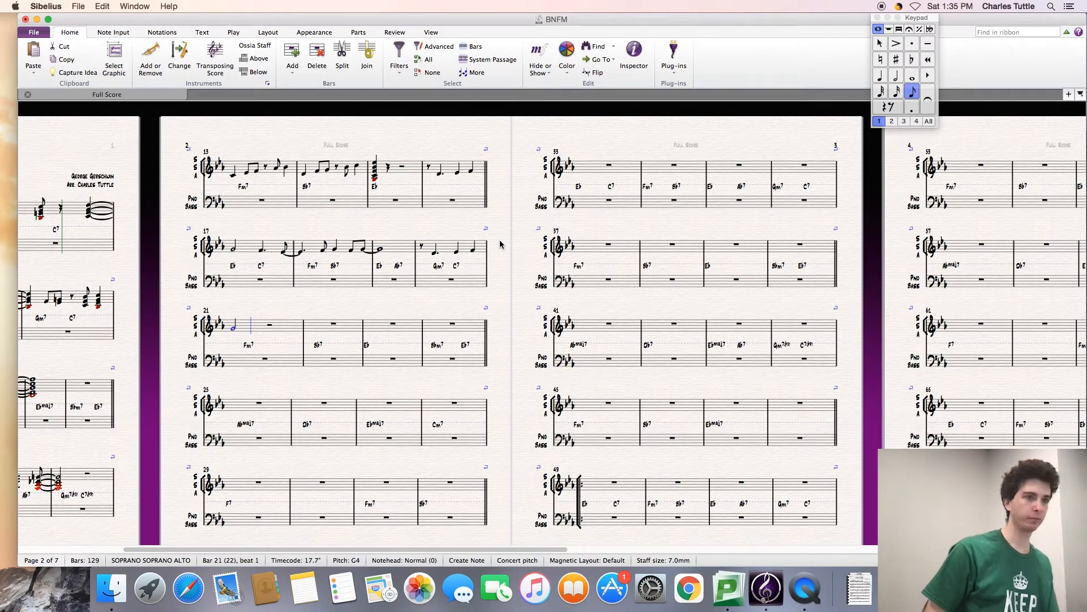
key(b)
key(4)
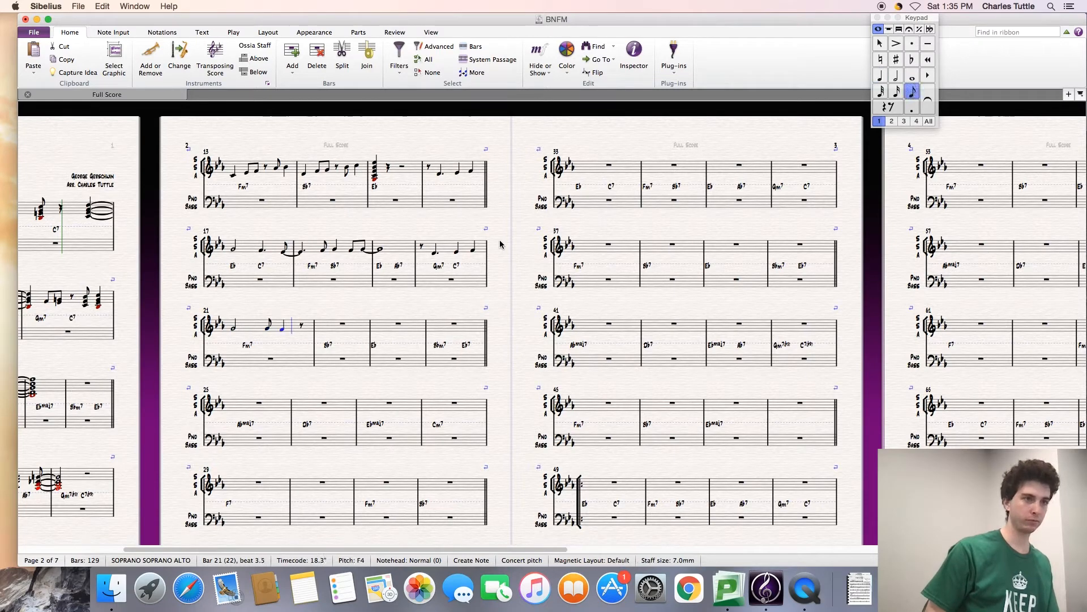
key(g)
key(3)
key(f)
Step: Fill bar 22 with three quarter notes, an eighth-note Bb4 and an eighth note tied to a whole note in bar 23
key(4)
key(f)
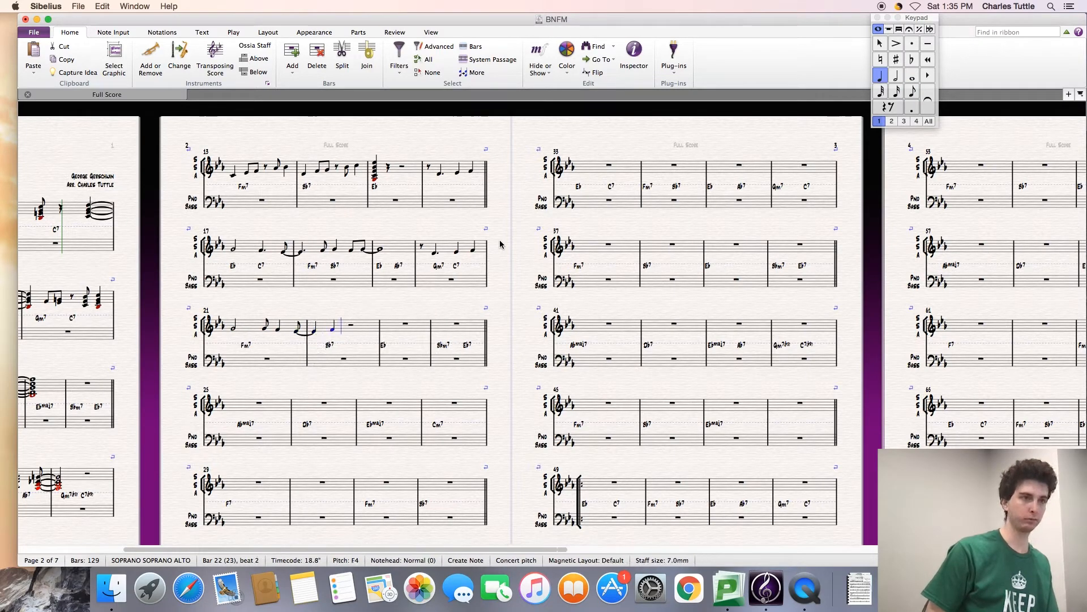
key(f)
key(3)
key(a)
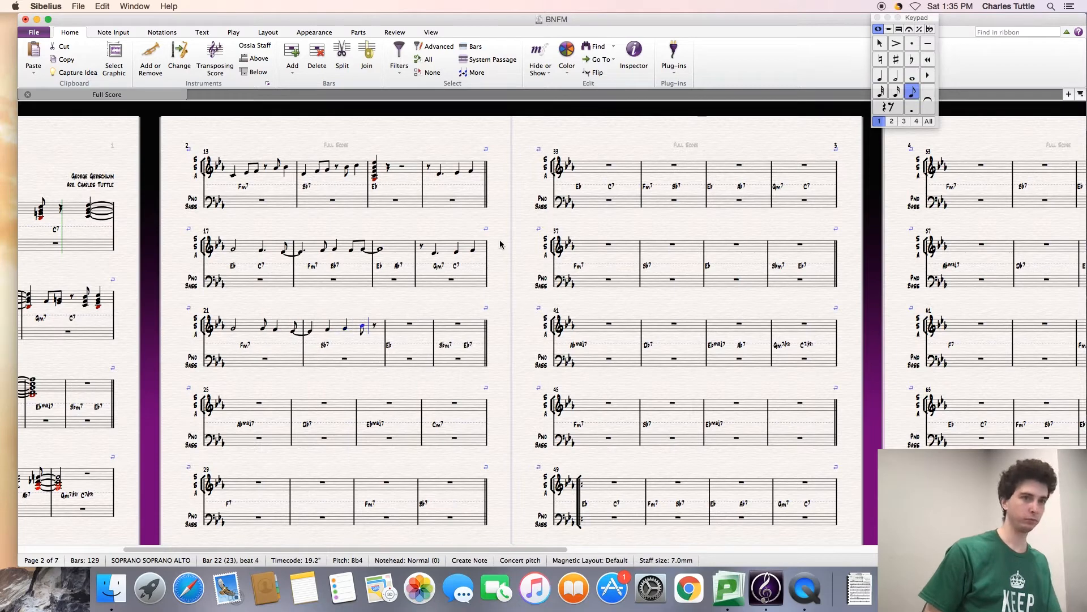
key(g)
key(6)
key(Return)
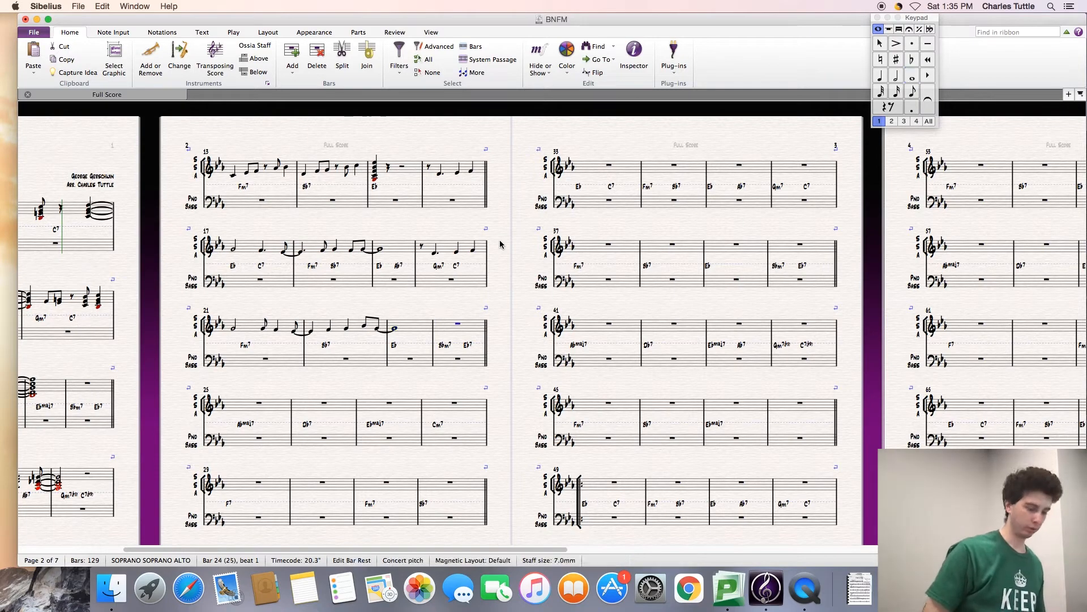
Step: Fill bar 24 with an eighth rest, a dotted-quarter G4, a quarter-note chord and the quarter-note chord Eb4, G4, Bb4
key(3)
key(0)
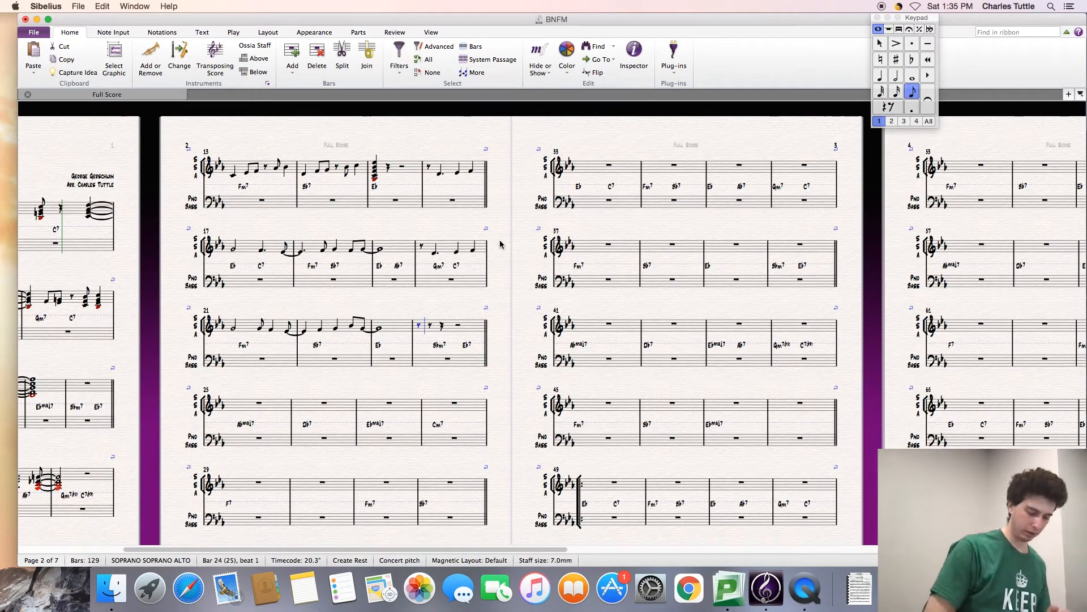
key(4)
key(period)
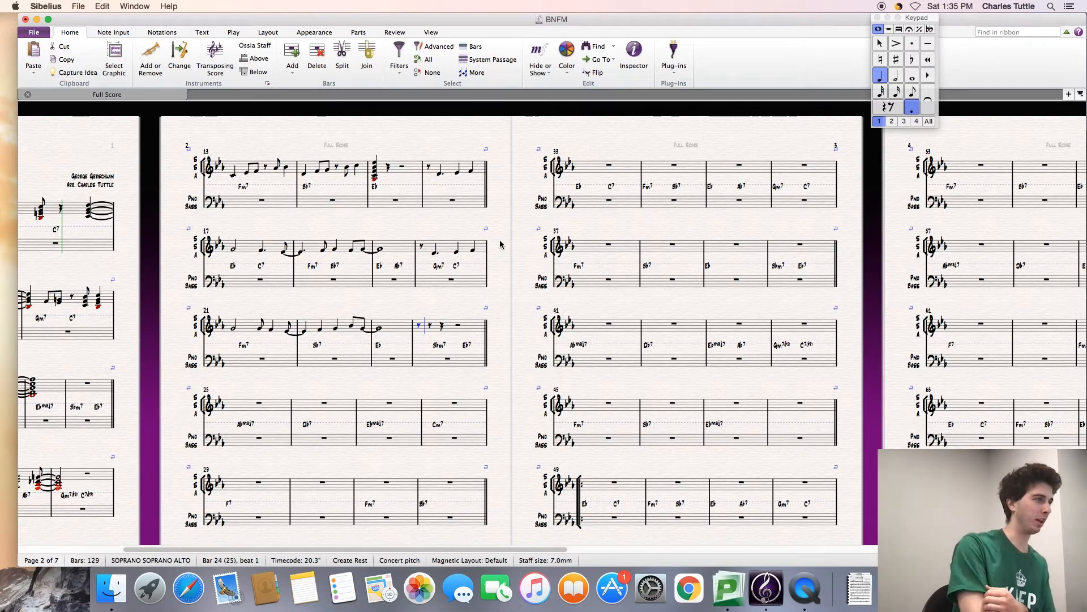
key(g)
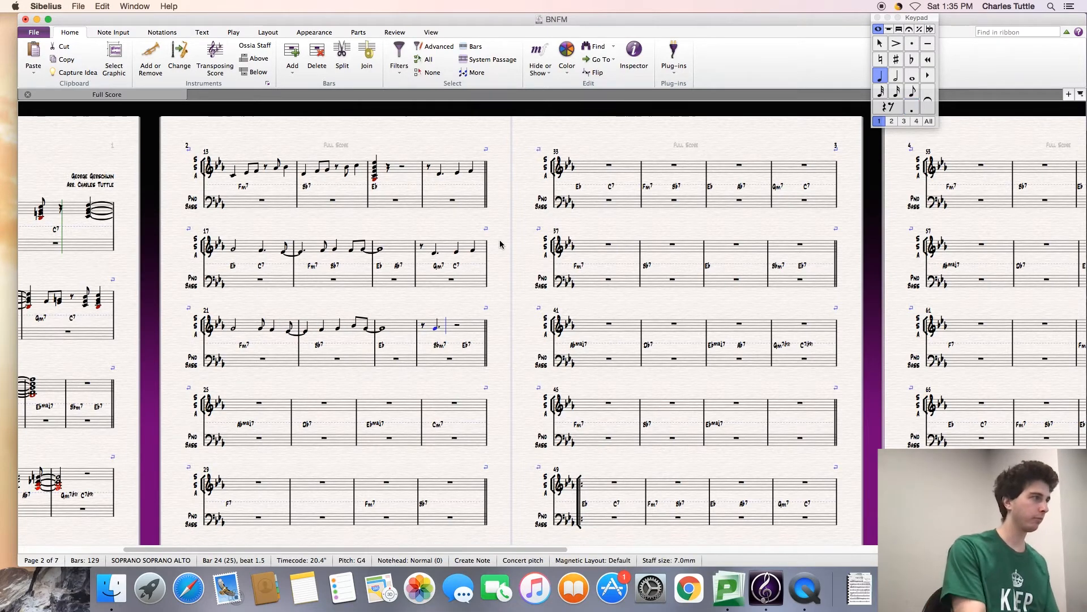
key(e)
key(shift+g)
key(shift+b)
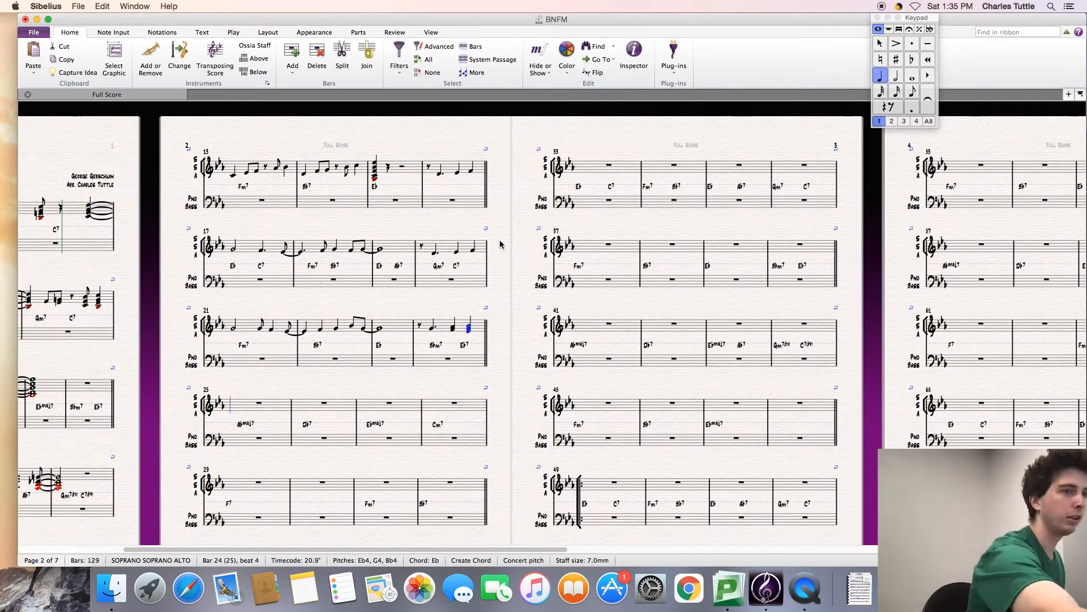
Step: Fill bar 25 with a dotted-quarter B-natural 4, an eighth-note C5 tied to a quarter note, and a quarter note on beat 4
key(Right)
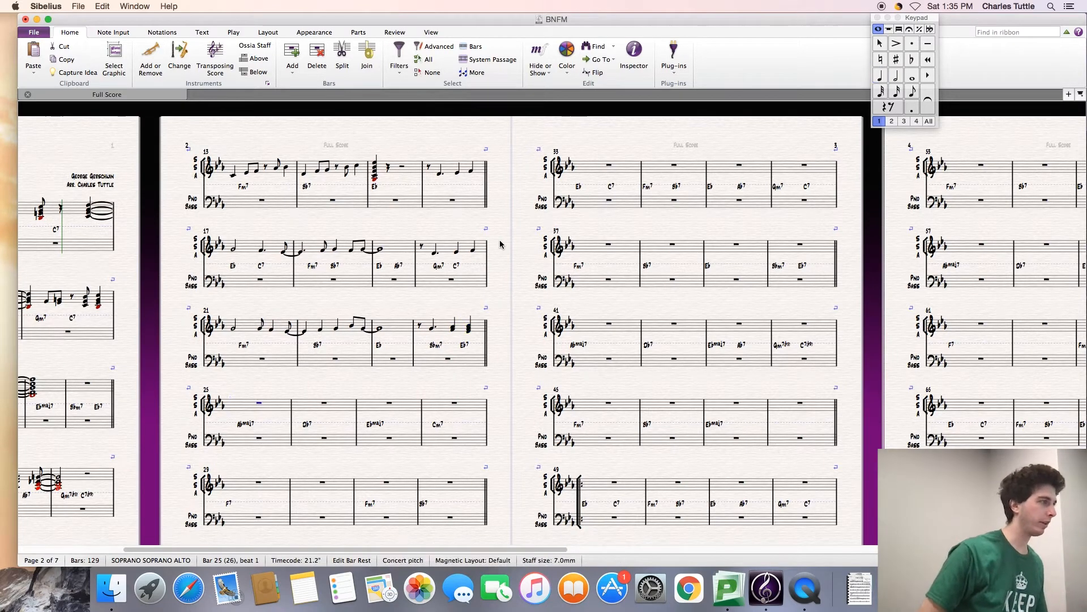
key(4)
key(period)
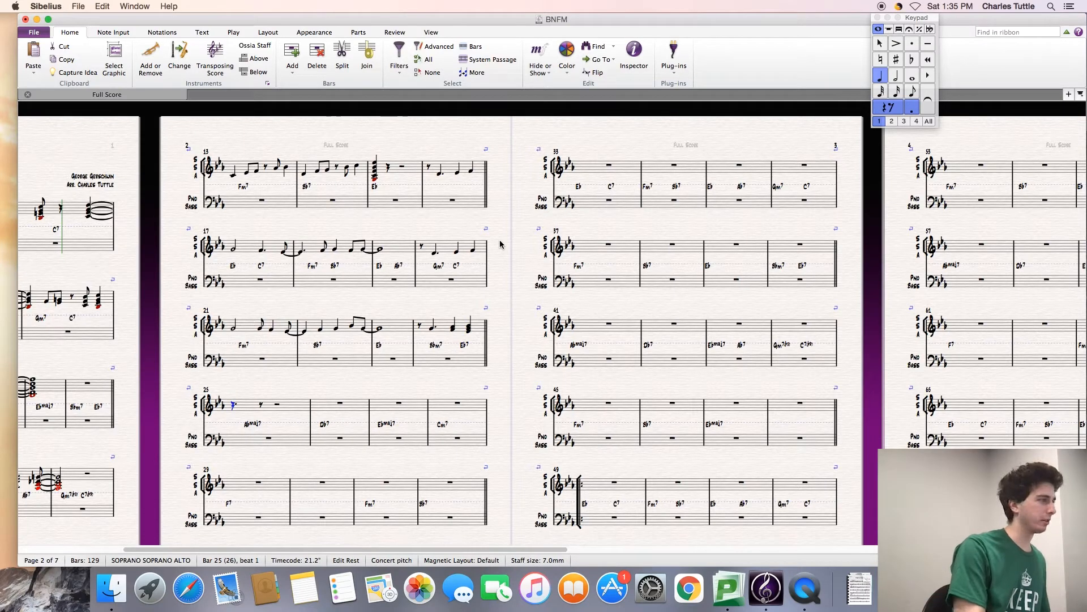
key(b)
key(3)
key(c)
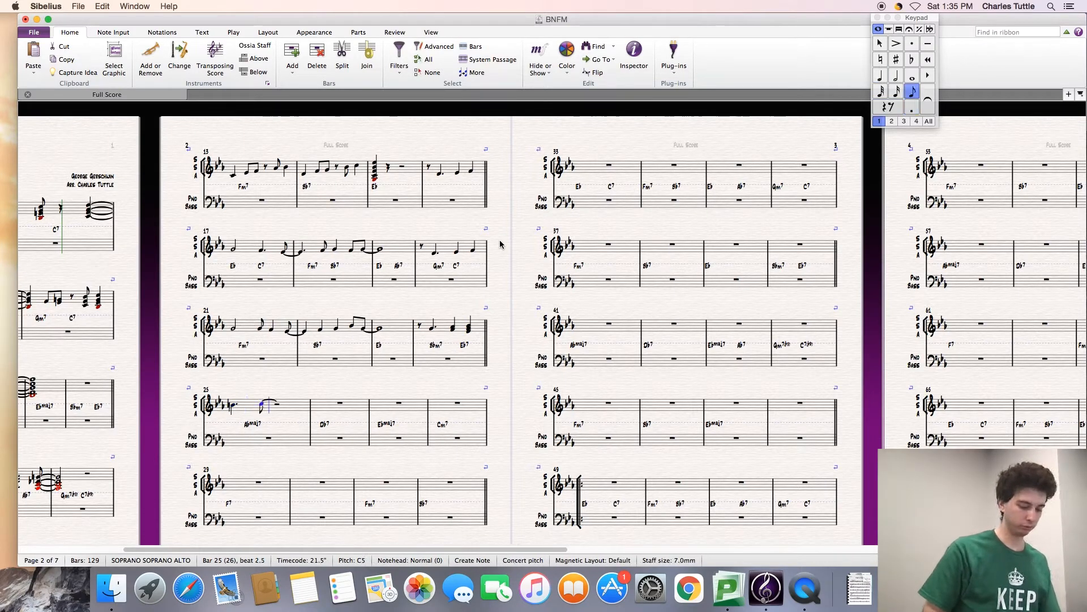
key(4)
key(Return)
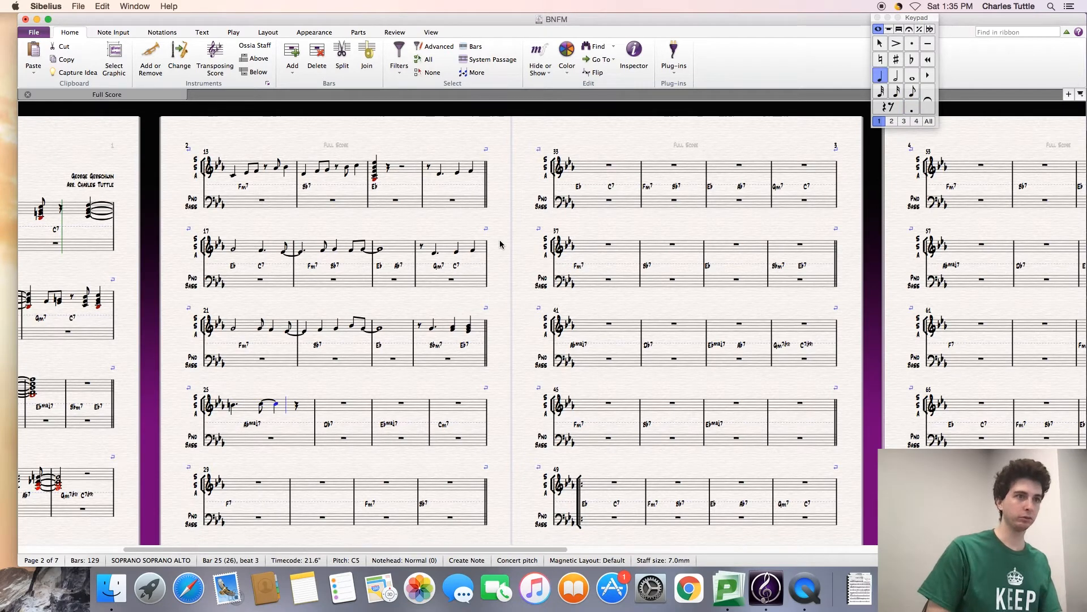
key(Escape)
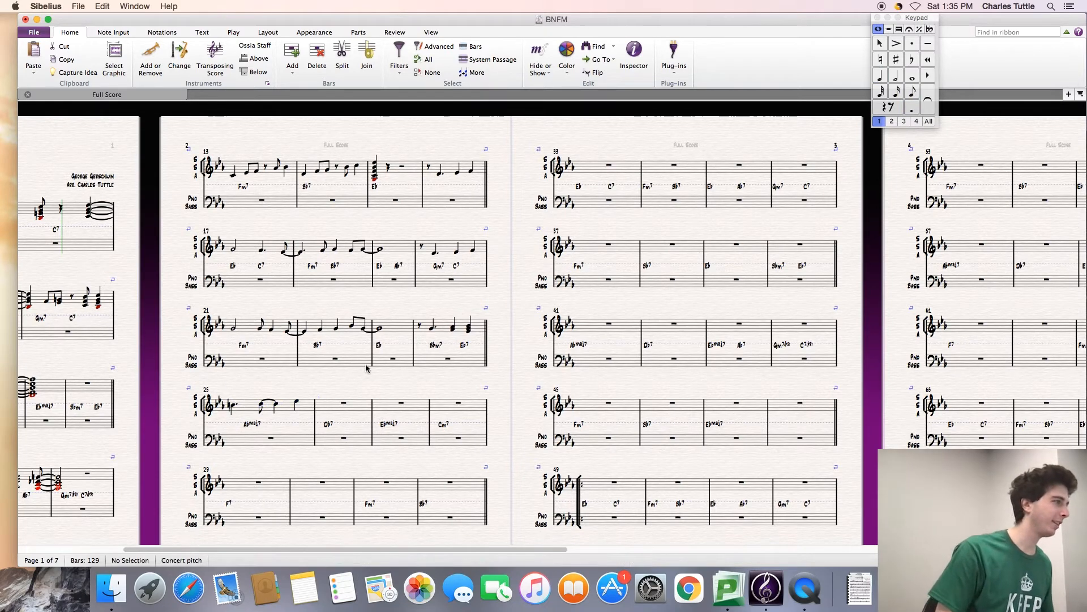
Step: Repeat bars 24 and 25 into bars 26 and 27 and shift the copied passage down one step
drag(424, 370, 497, 363)
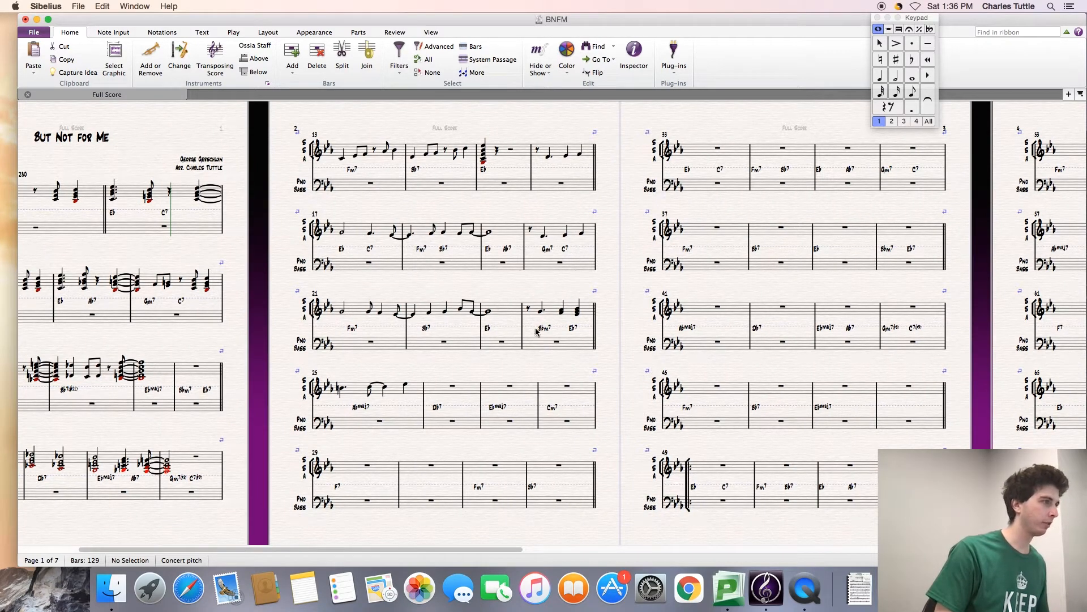
click(553, 313)
shift+click(419, 393)
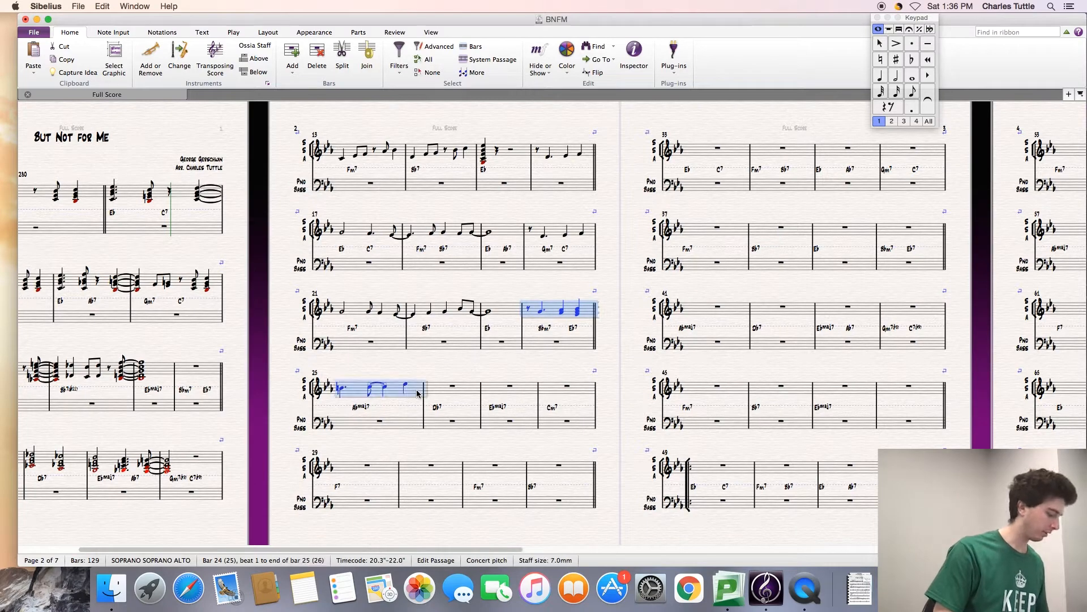
key(r)
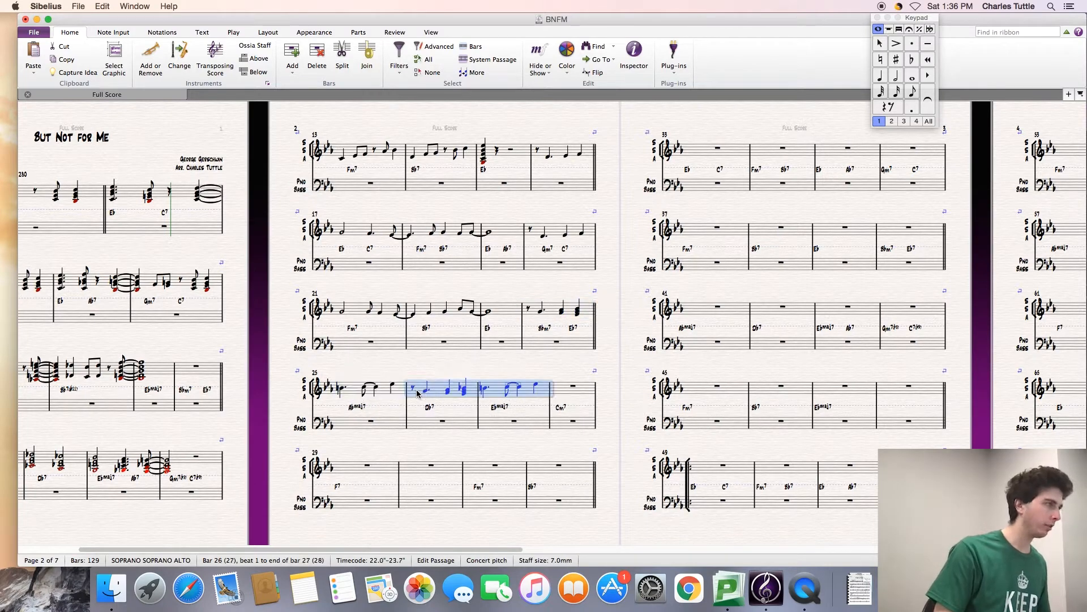
key(Escape)
Step: Set the final quarter note of bar 27 to Eb5
click(448, 395)
click(458, 370)
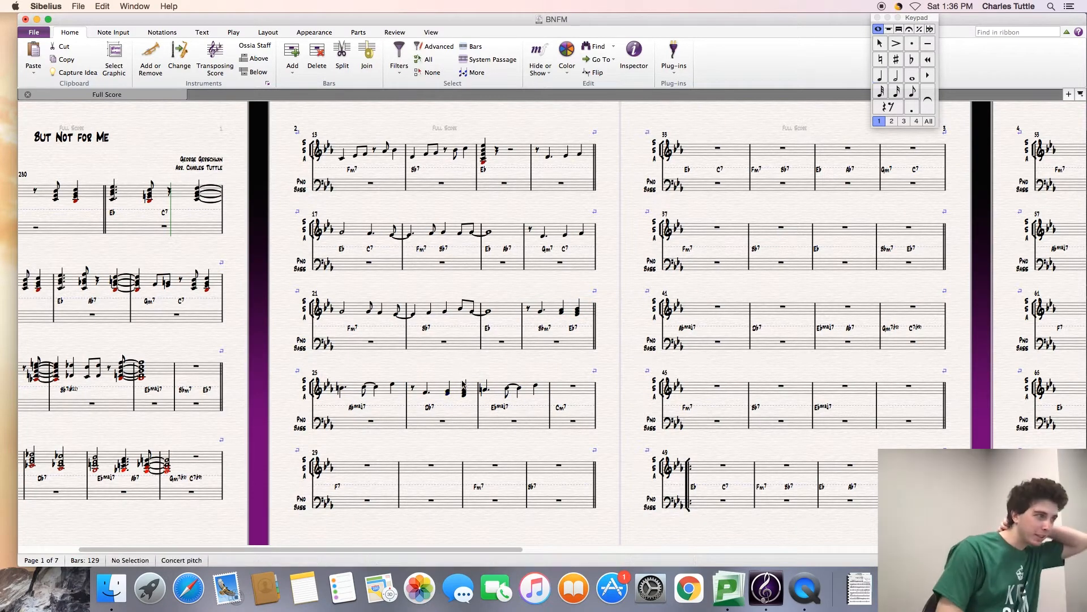
click(537, 387)
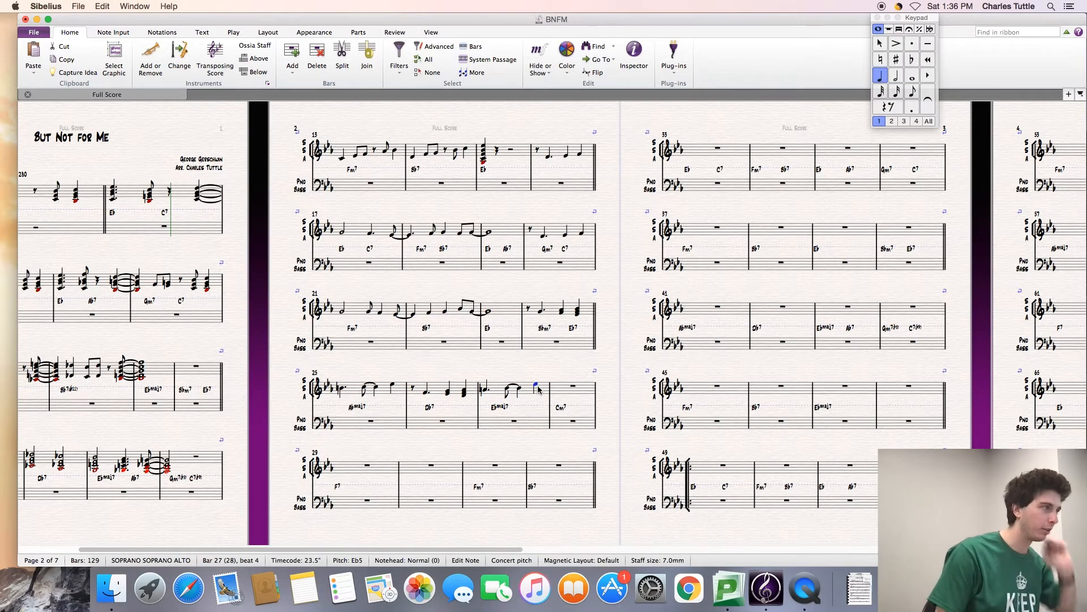
click(529, 370)
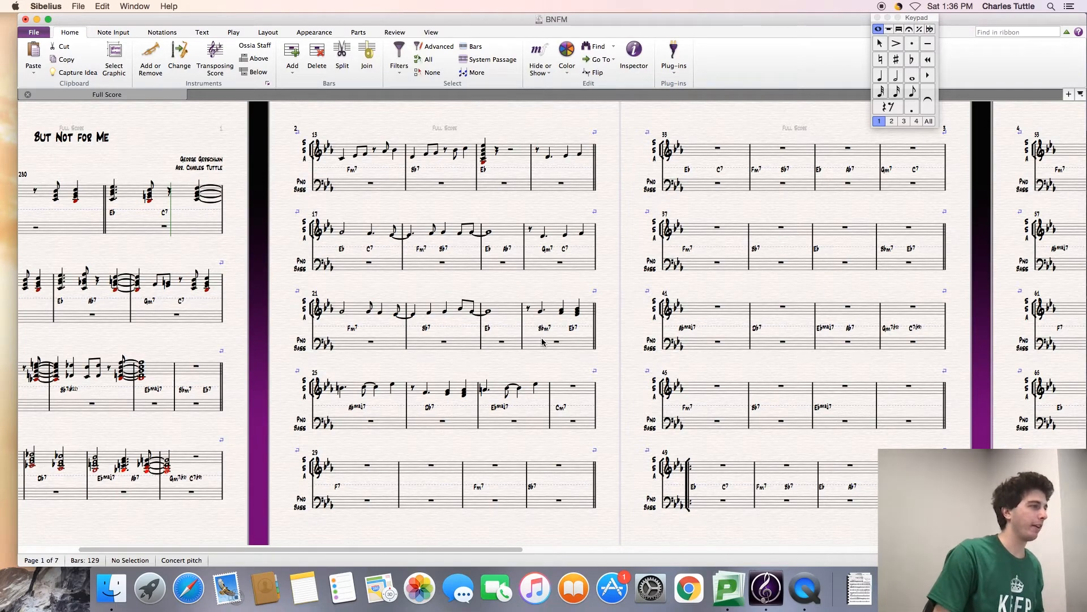
Step: Harmonize the opening dotted-quarter B4 of bar 25 by adding D4, F4 and Ab4 below it
click(342, 390)
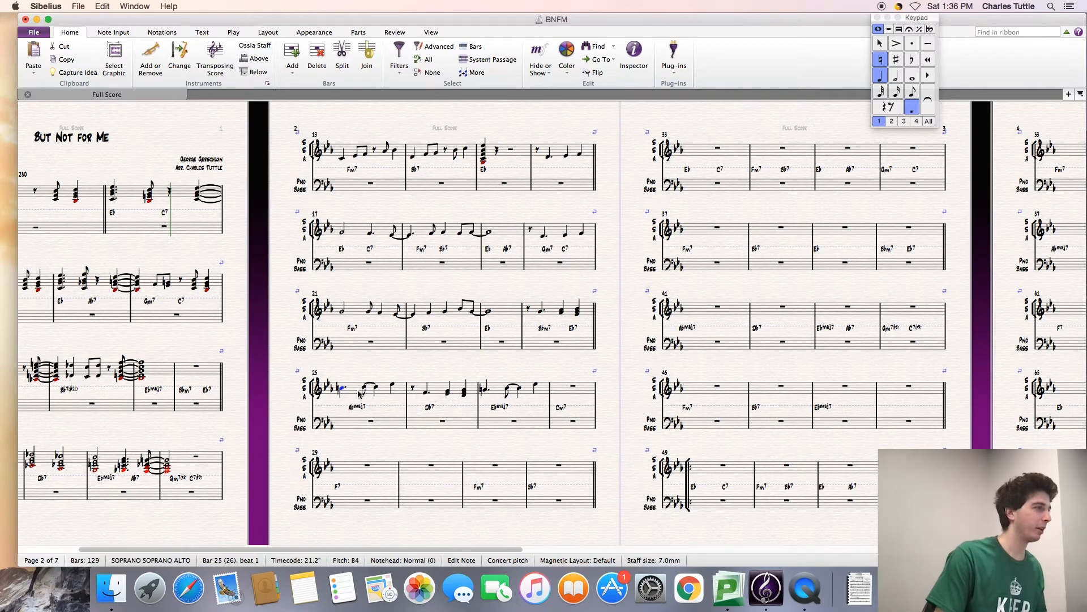
click(375, 387)
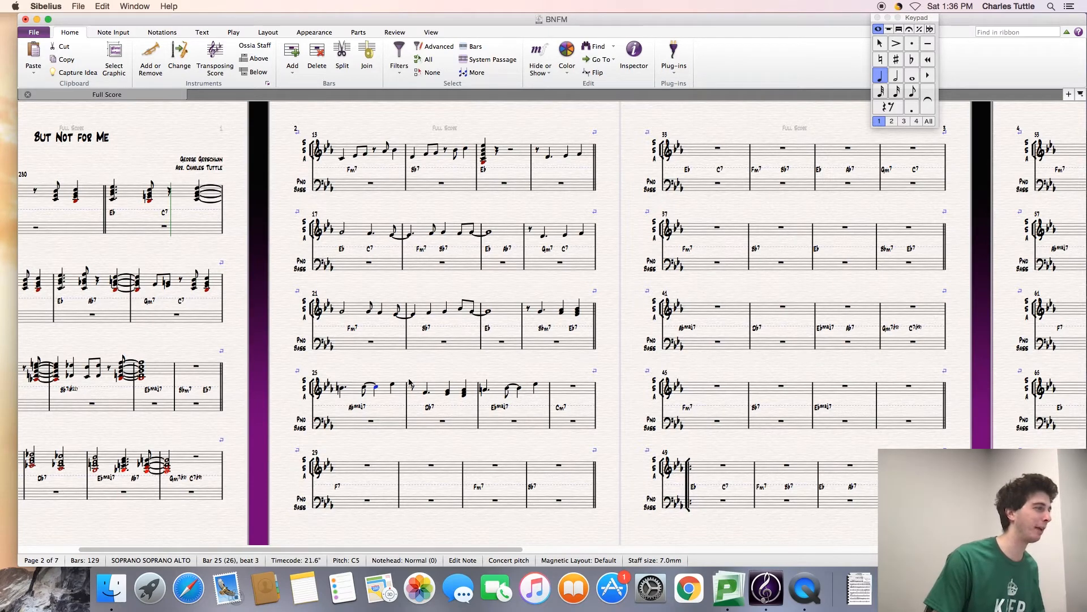
click(343, 388)
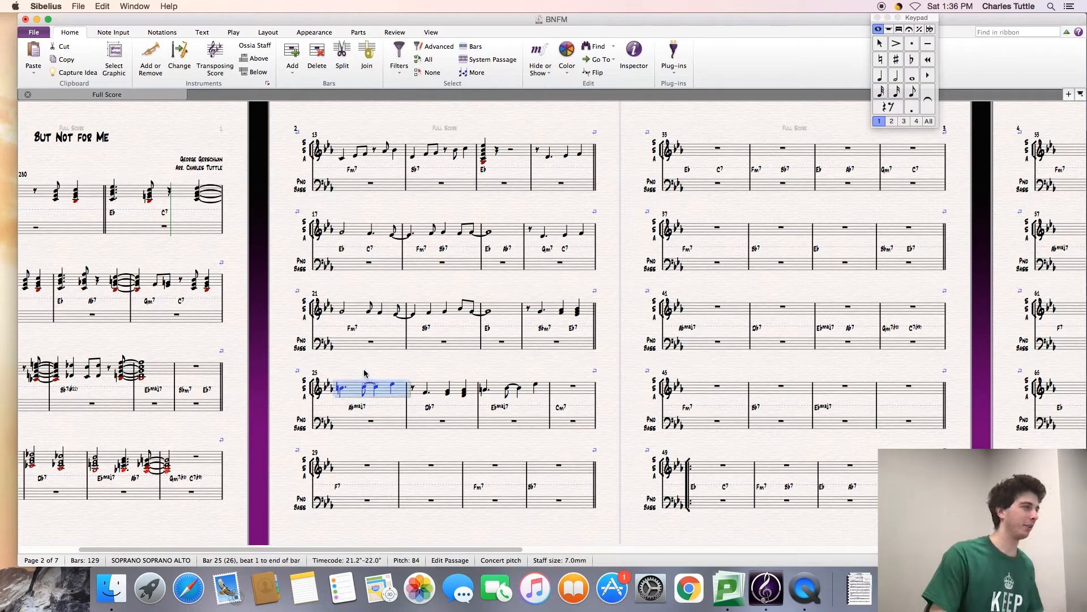
key(Escape)
click(343, 388)
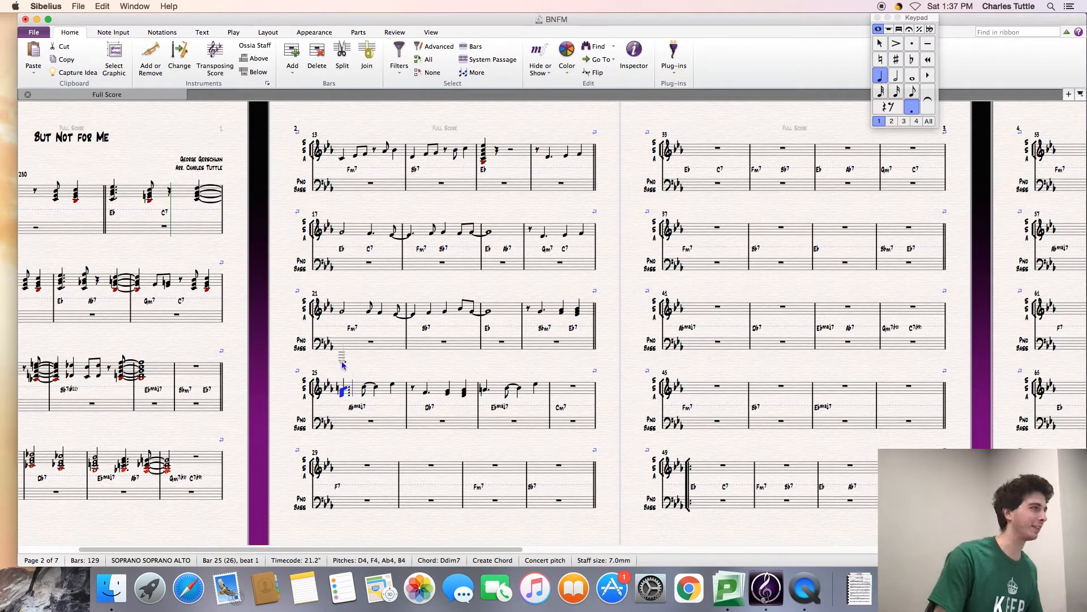
key(Escape)
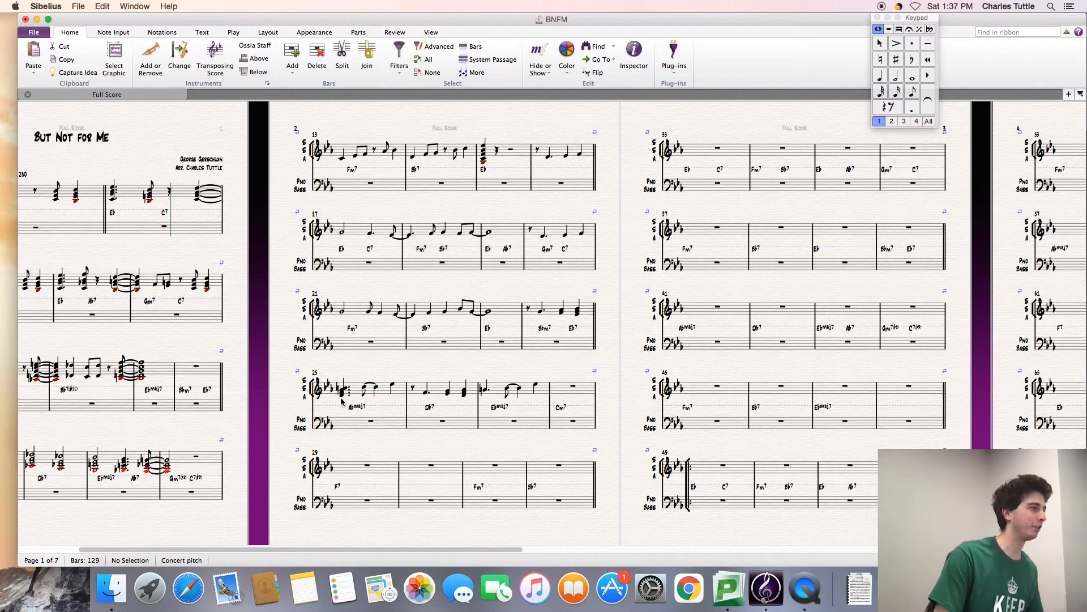
Step: Harmonize bar 25's tied C5 notes with Bb3, Eb4 and G4, and its closing Eb5 with G3, C4, F4 and Bb4
click(364, 390)
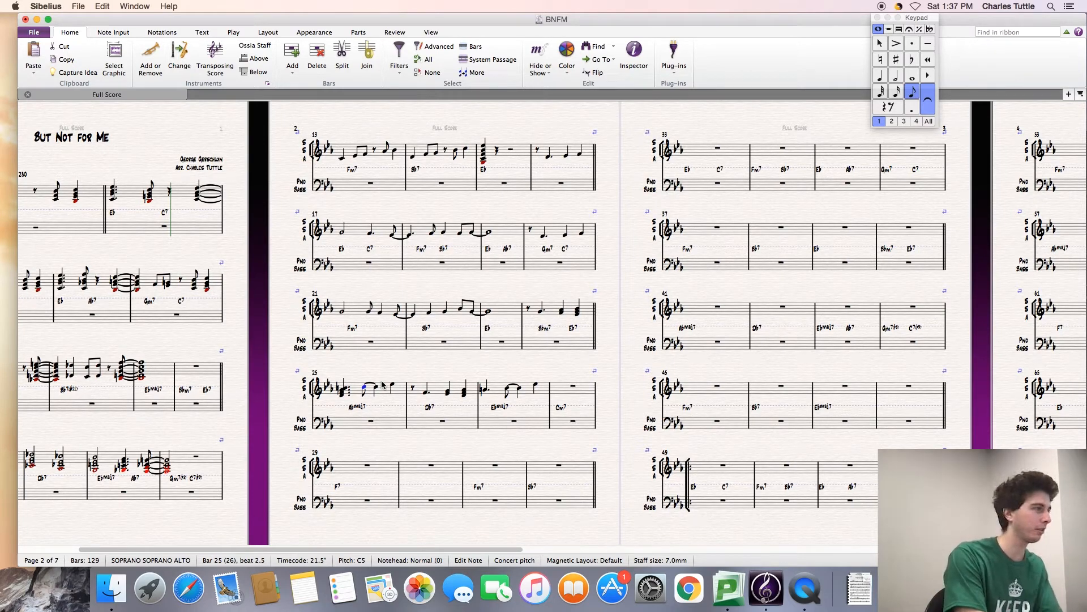
key(n)
key(Escape)
key(Right)
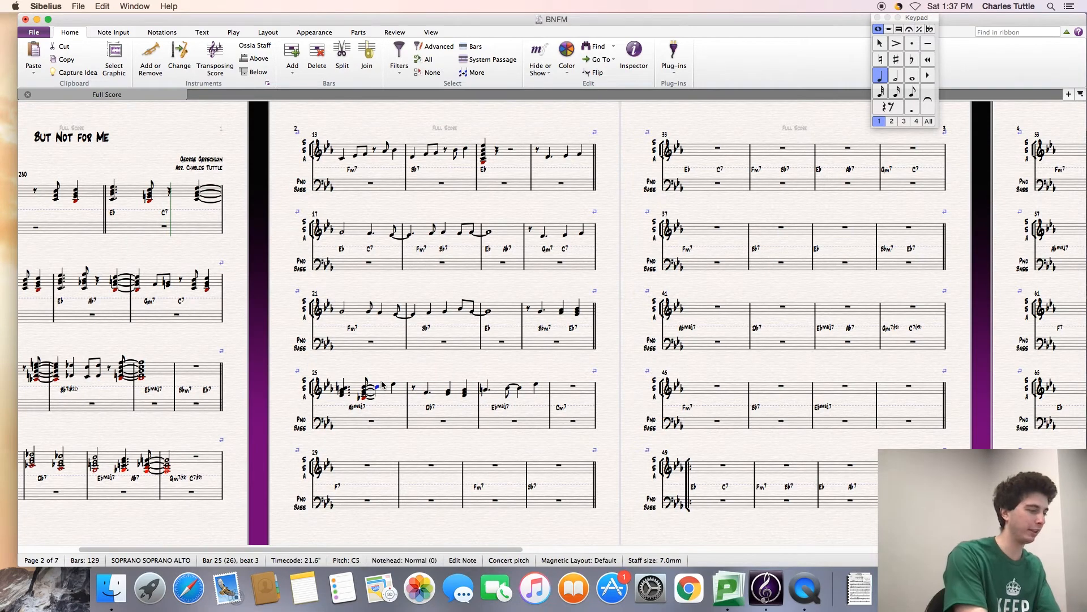
key(n)
key(n)
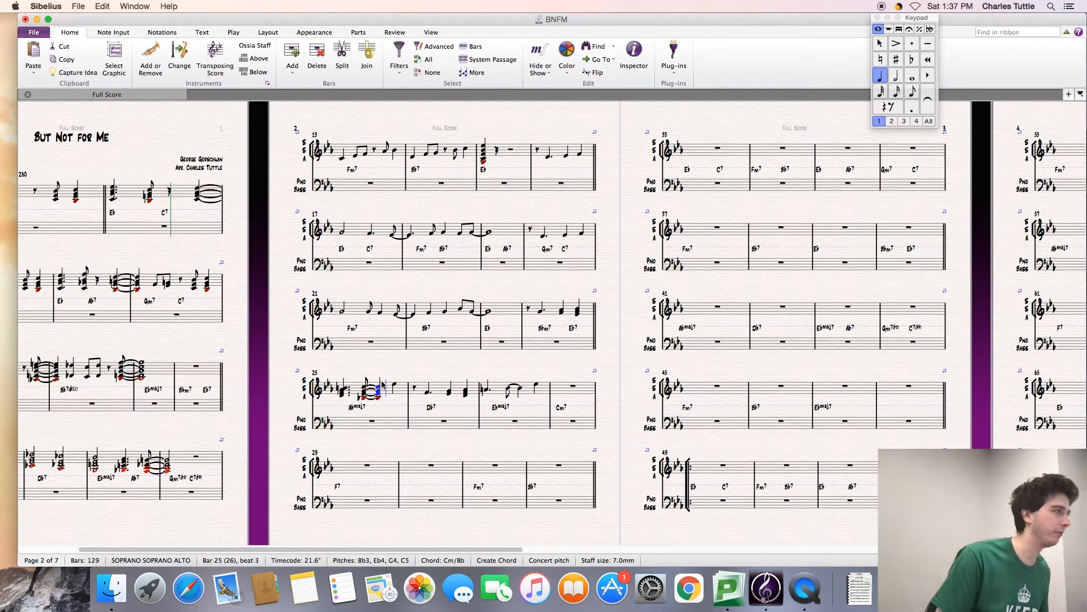
key(Escape)
key(Escape)
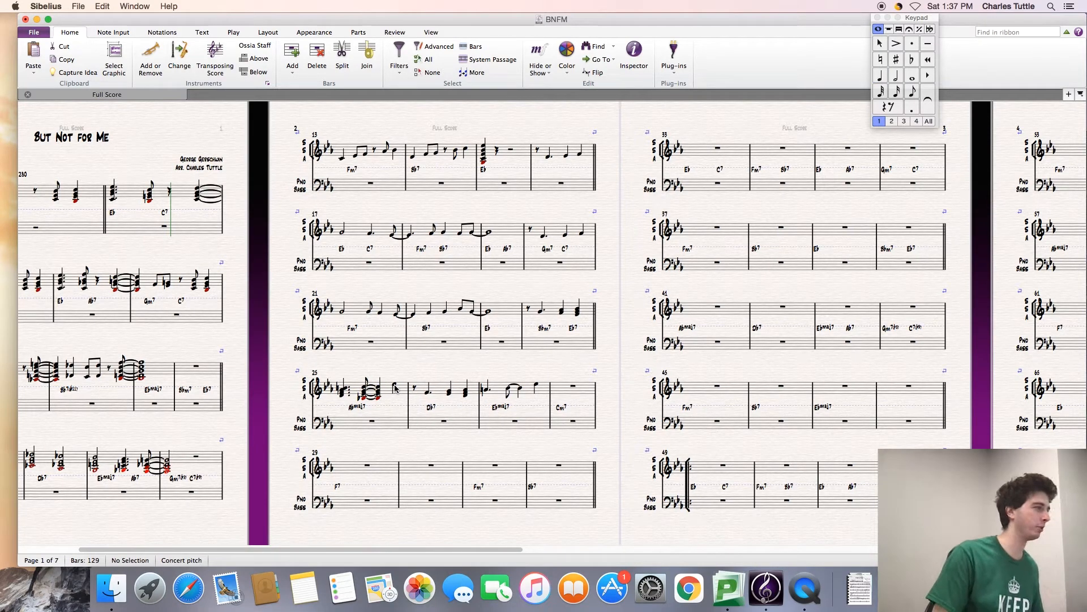
click(395, 385)
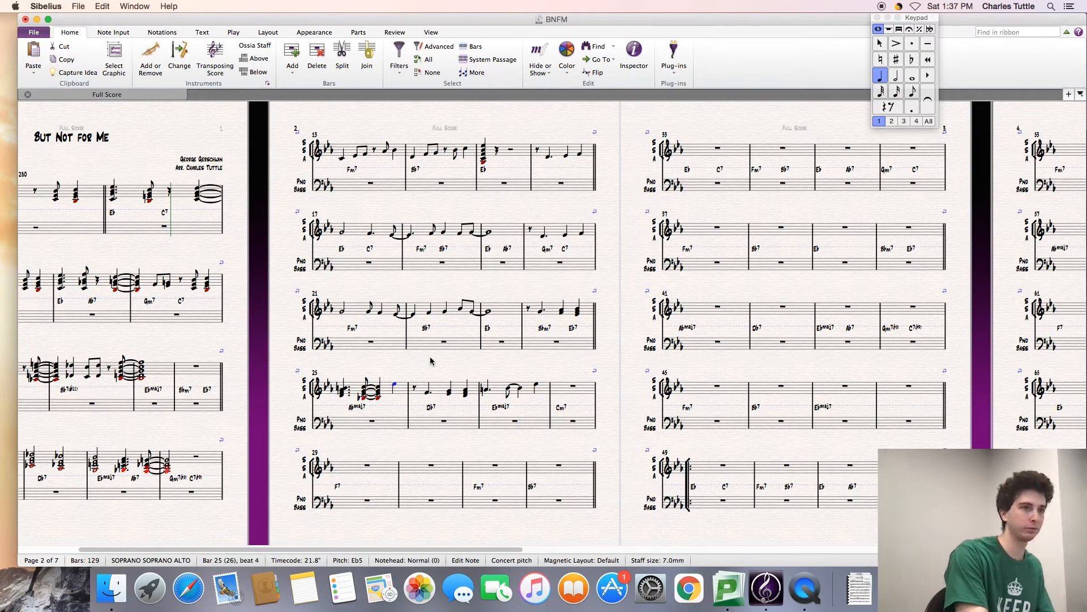
key(n)
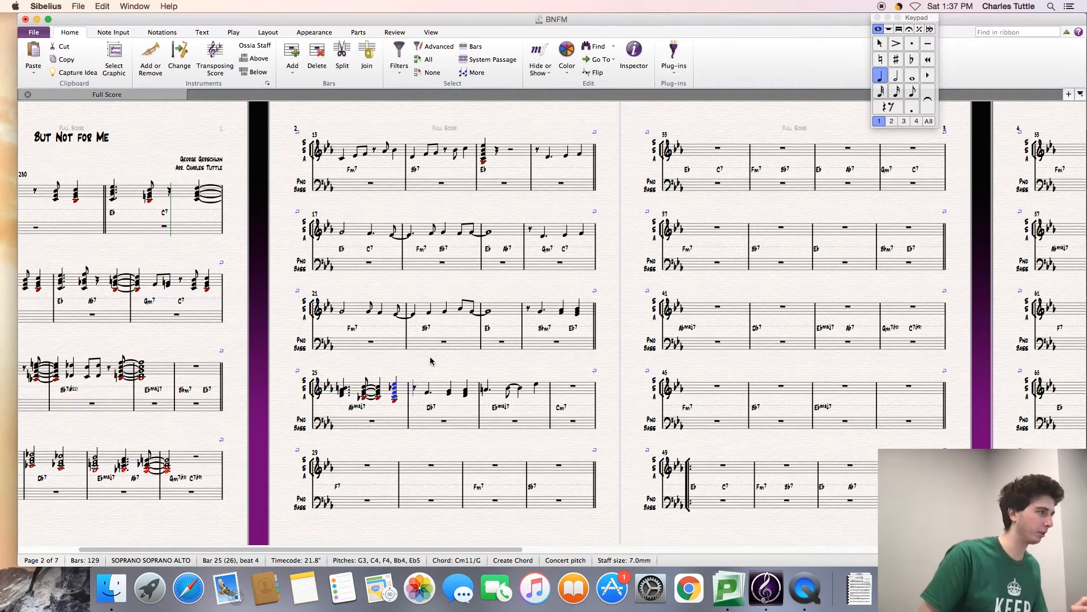
Step: Make the last quarter-note chord of bar 26 Db4, F4 and Ab4
key(Right)
key(Right)
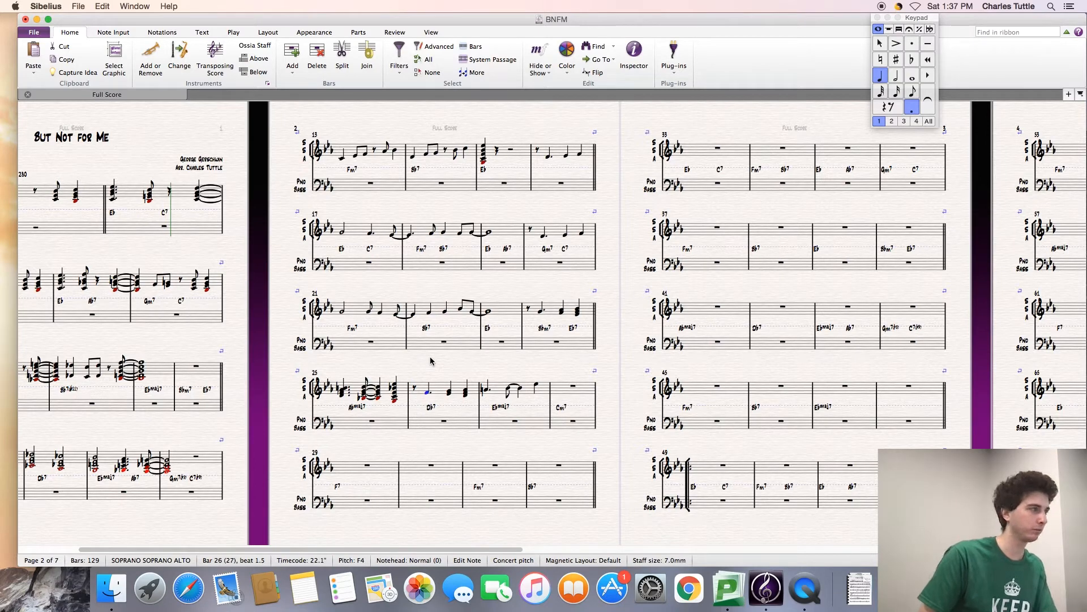
key(Right)
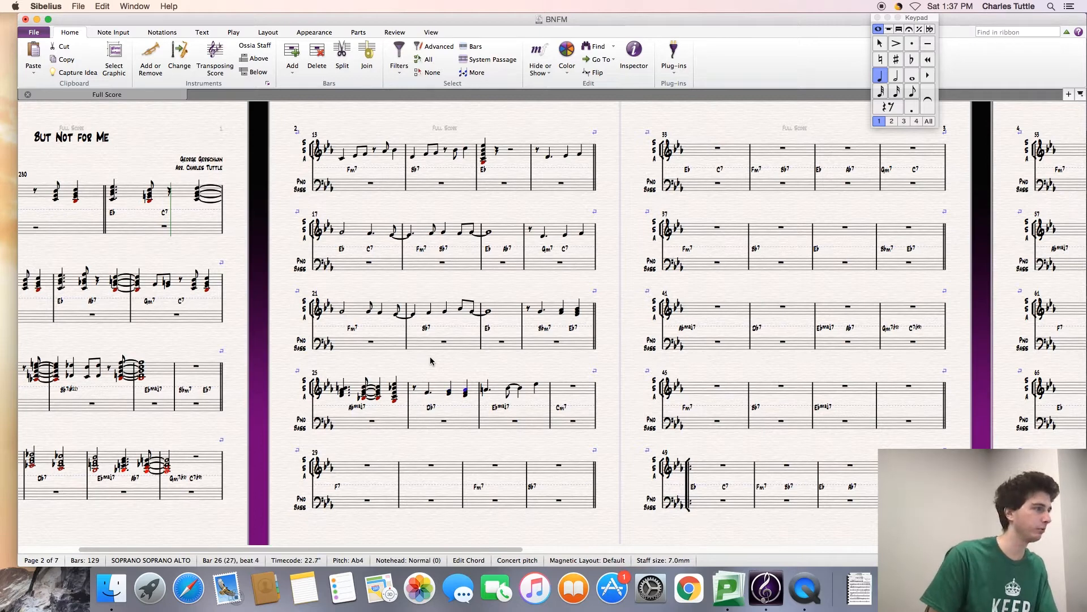
click(463, 393)
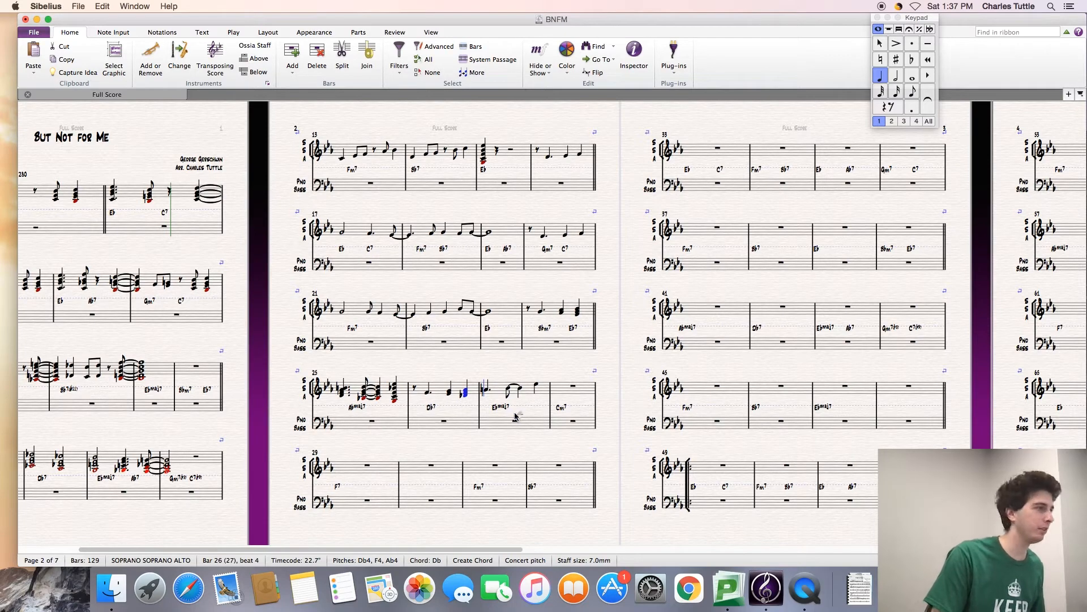
Step: Harmonize bar 27 with C4, Eb4, F#4 under the opening A4, G3, D4, F4 under the tied Bb4, and a chord under the closing Eb5
click(486, 389)
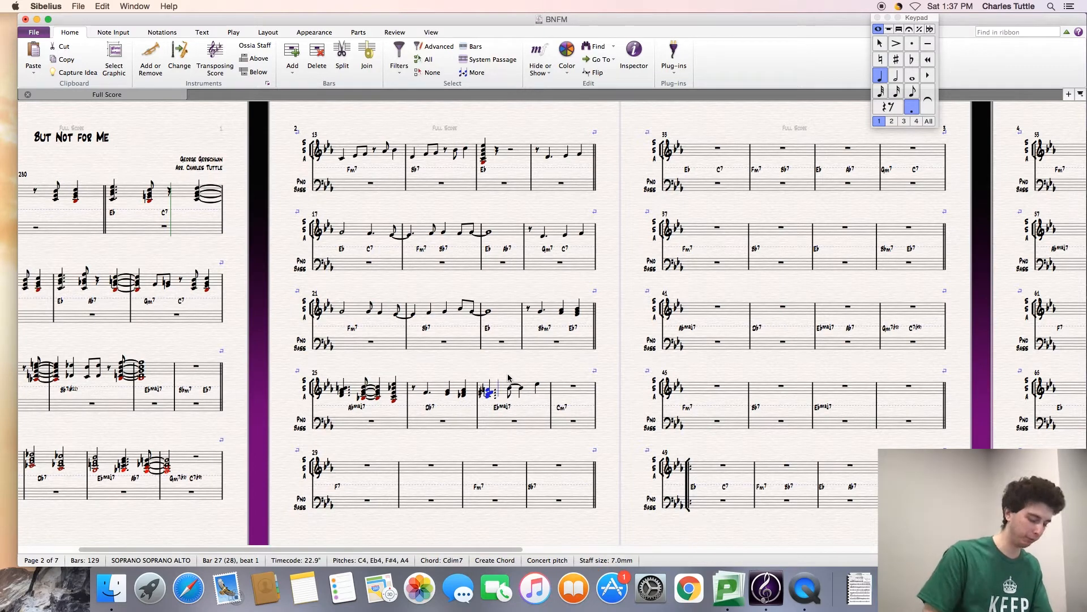
key(Right)
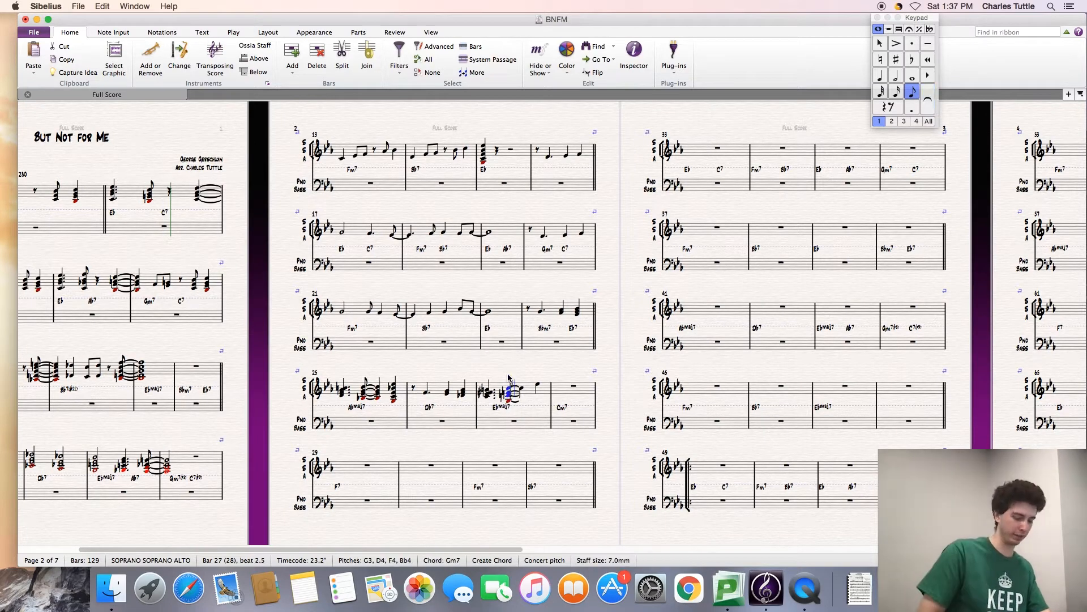
key(Right)
key(Right)
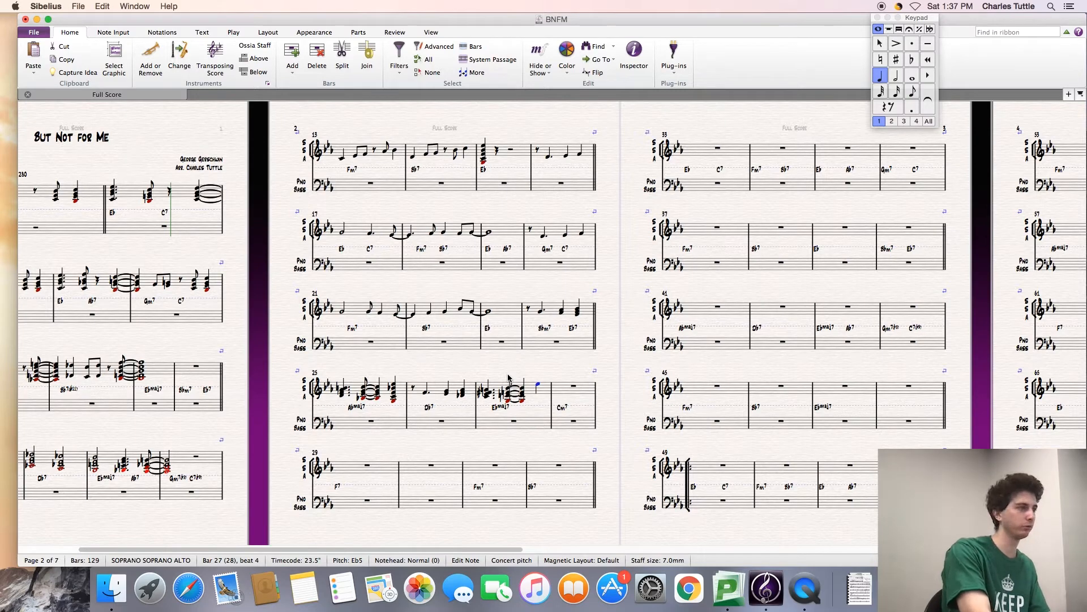
key(n)
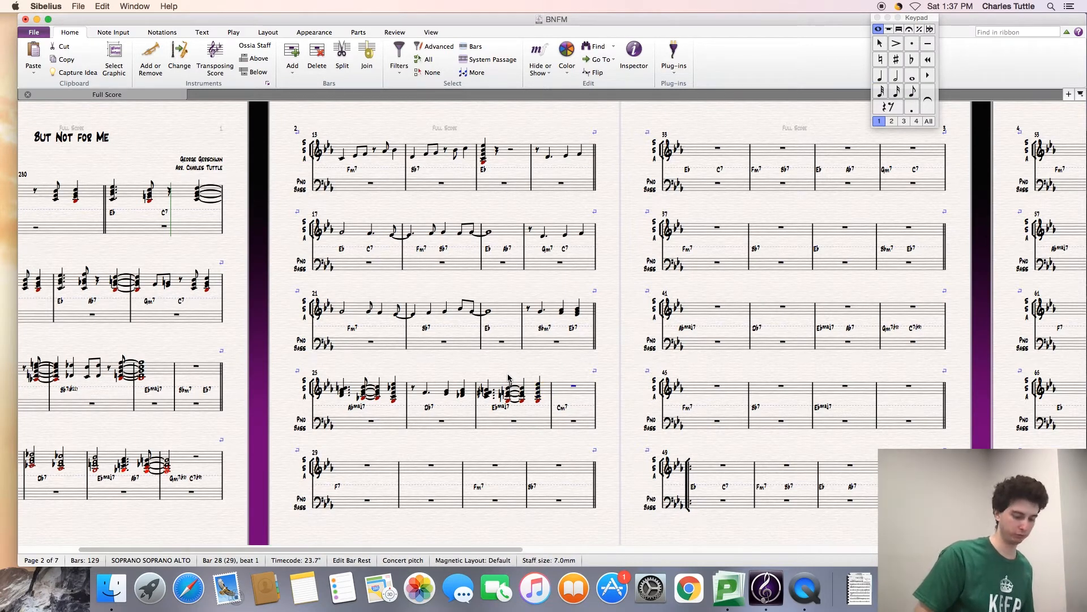
Step: Start bar 28 with an eighth rest followed by a dotted-quarter Eb4
key(3)
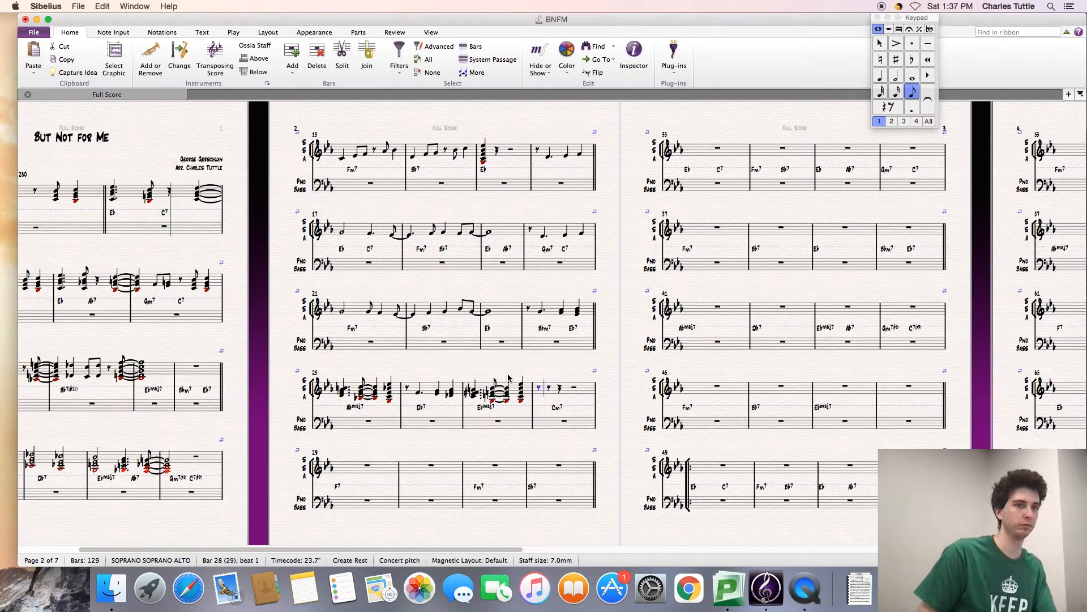
key(e)
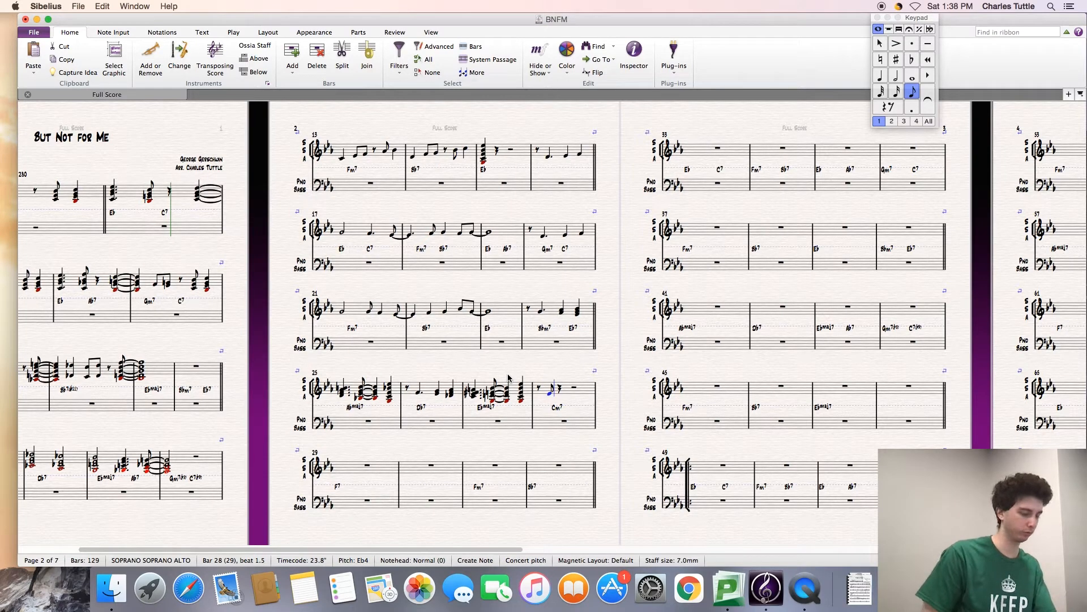
key(Escape)
key(4)
key(period)
key(n)
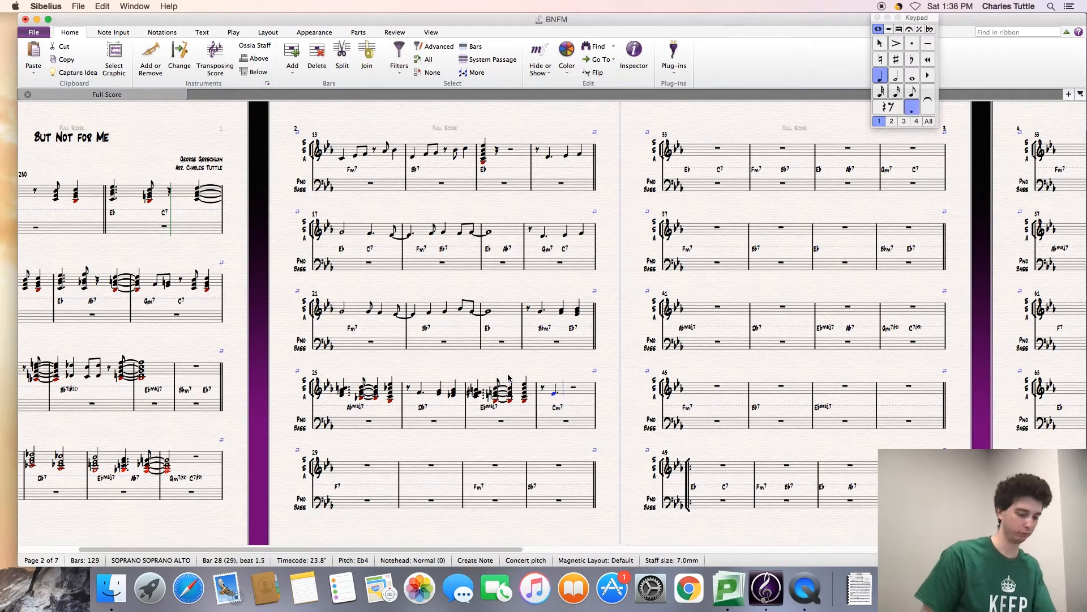
Step: Complete bar 28 with a quarter-note chord of D4 and F4 and a quarter-note chord of C4, Eb4 and G4
key(period)
key(f)
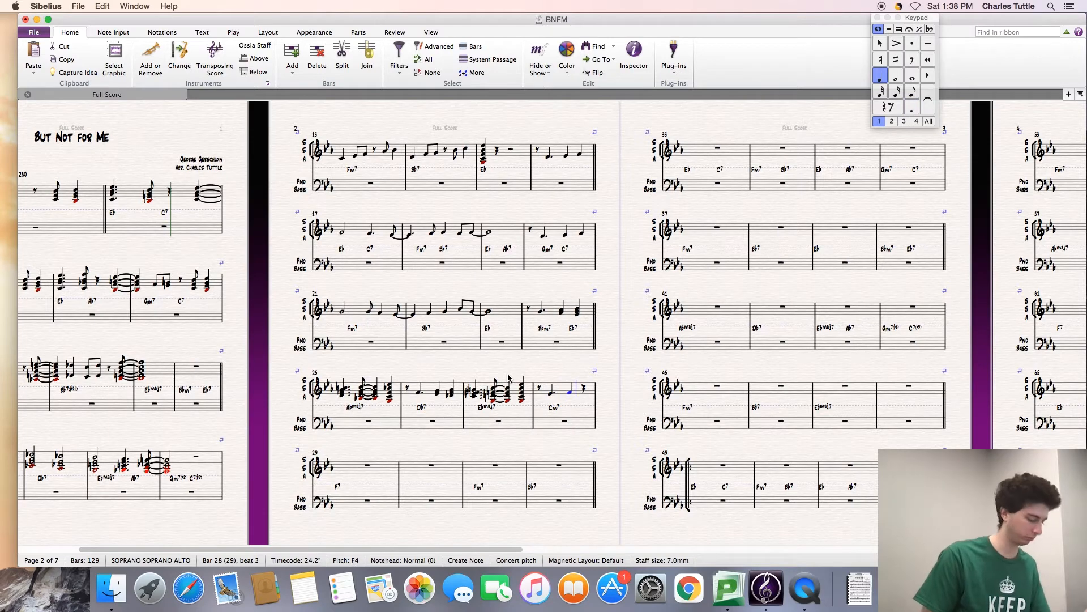
key(super+z)
key(d)
key(shift+f)
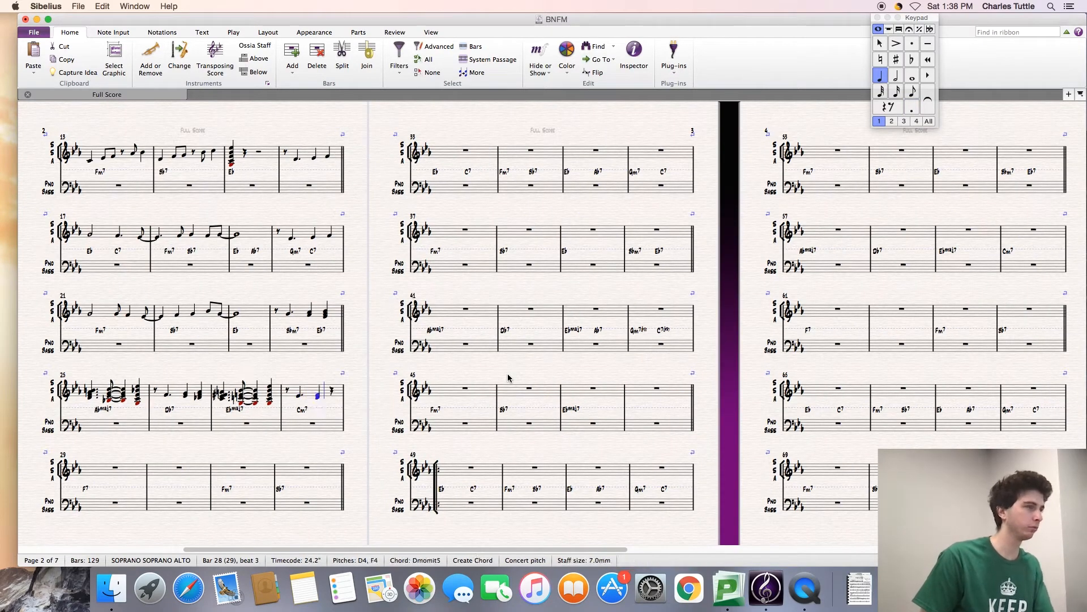
key(c)
key(shift+e)
key(shift+g)
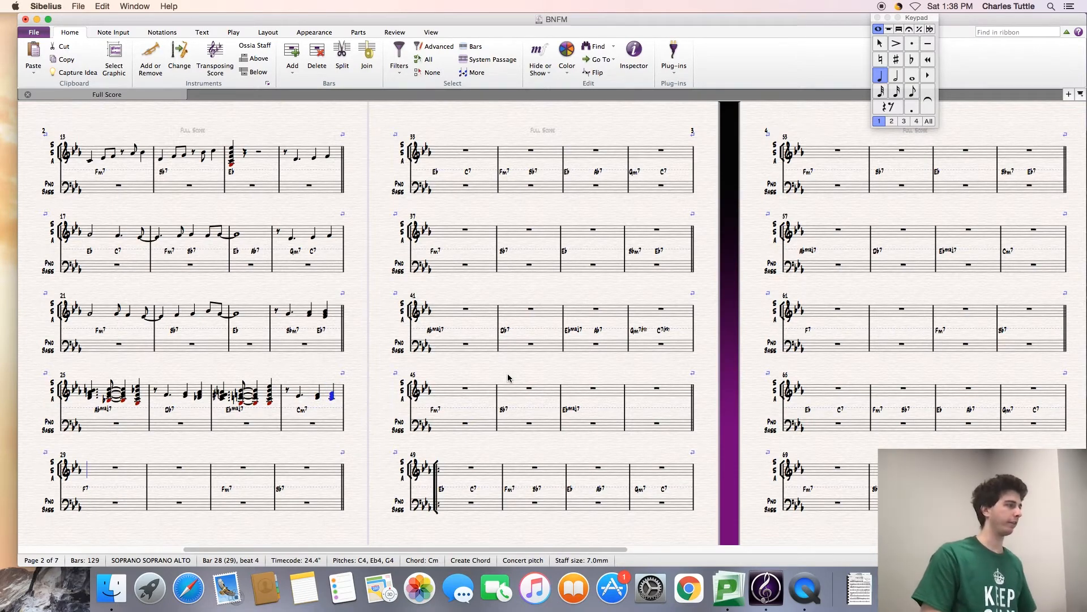
Step: Start bar 29 with a dotted-quarter Ab4 and an eighth A4 tied to a quarter A4
key(period)
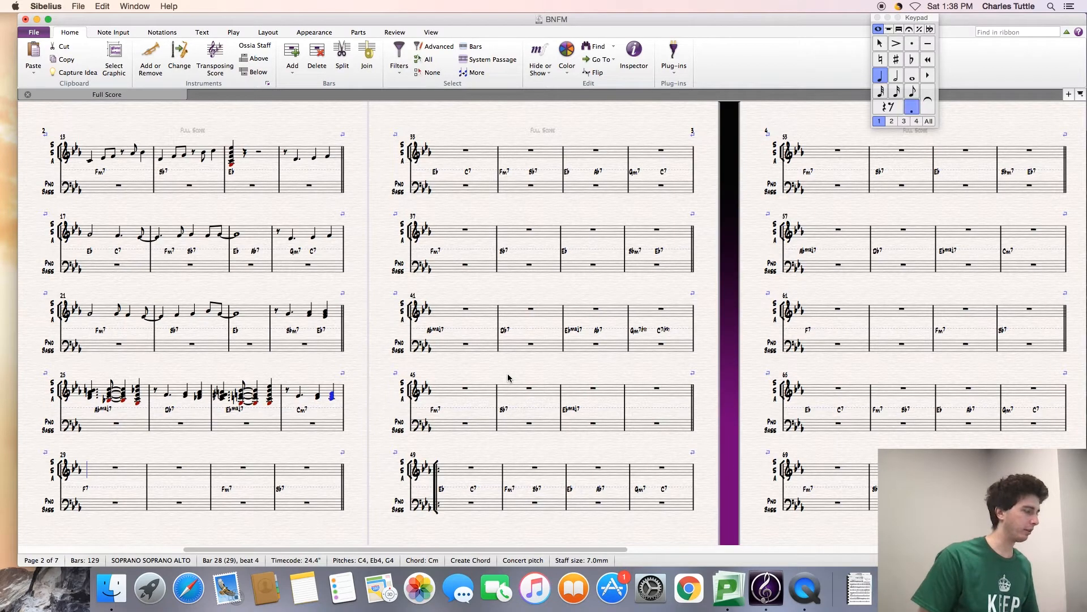
key(a)
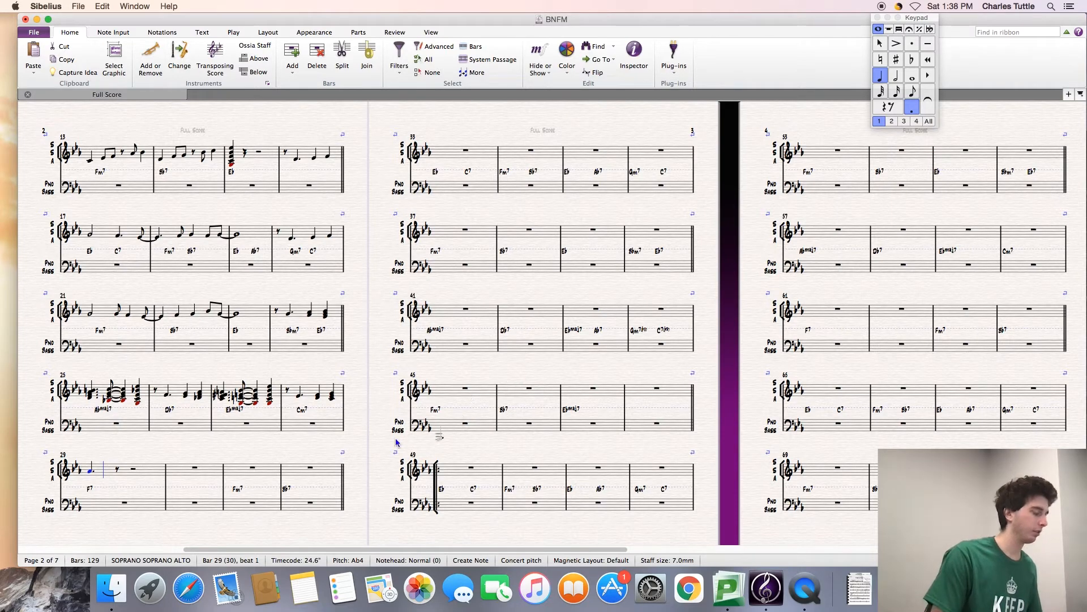
key(3)
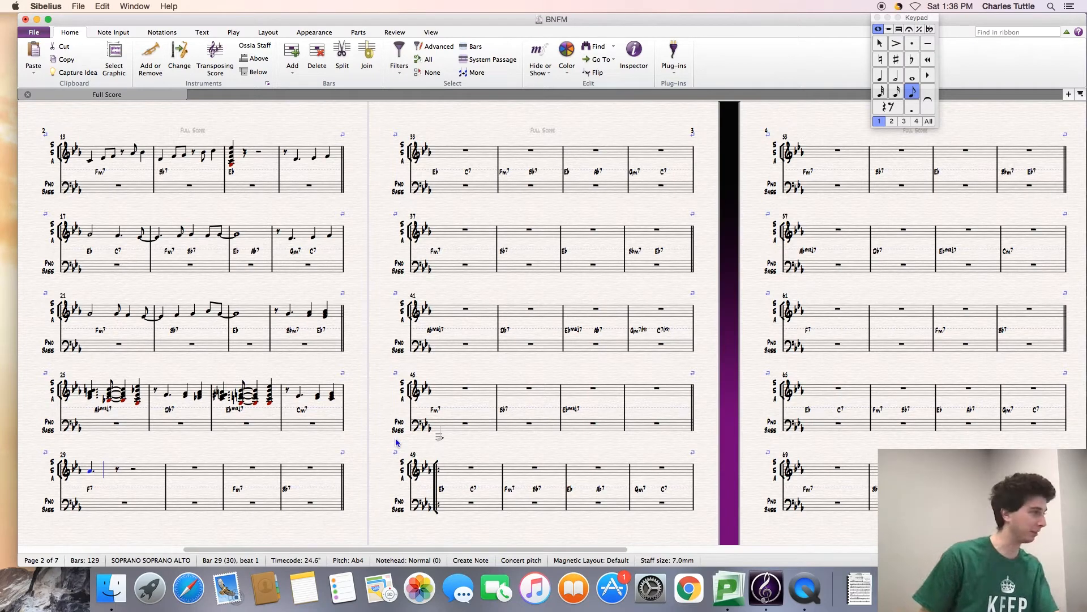
key(a)
key(KP_Enter)
key(4)
key(a)
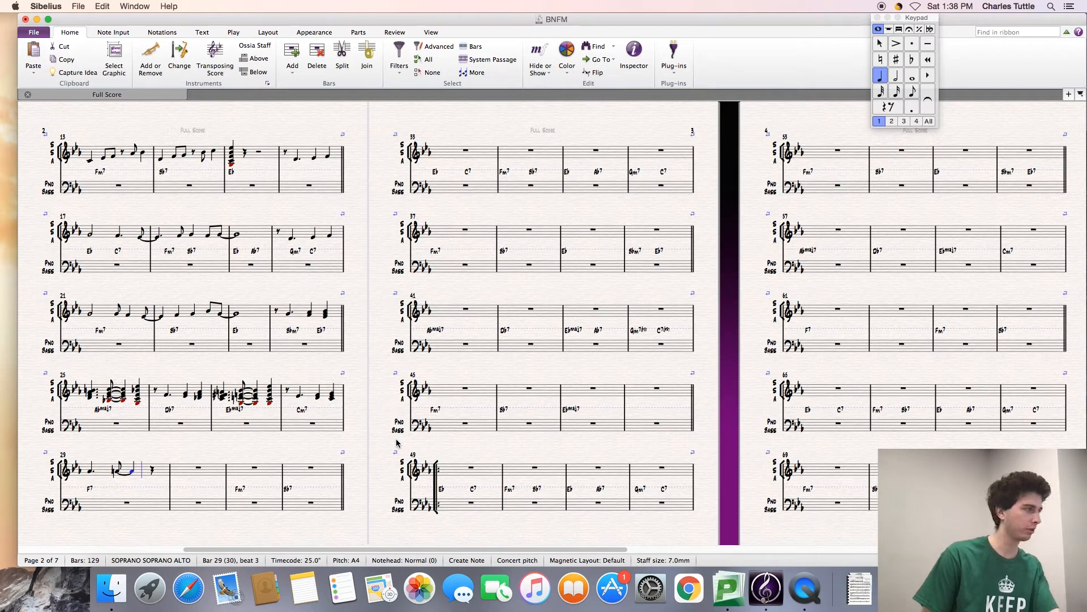
Step: End bar 29 with a quarter D5 tied to an eighth D5 in bar 30, followed by a dotted-quarter Eb5
key(d)
key(KP_Enter)
key(3)
key(d)
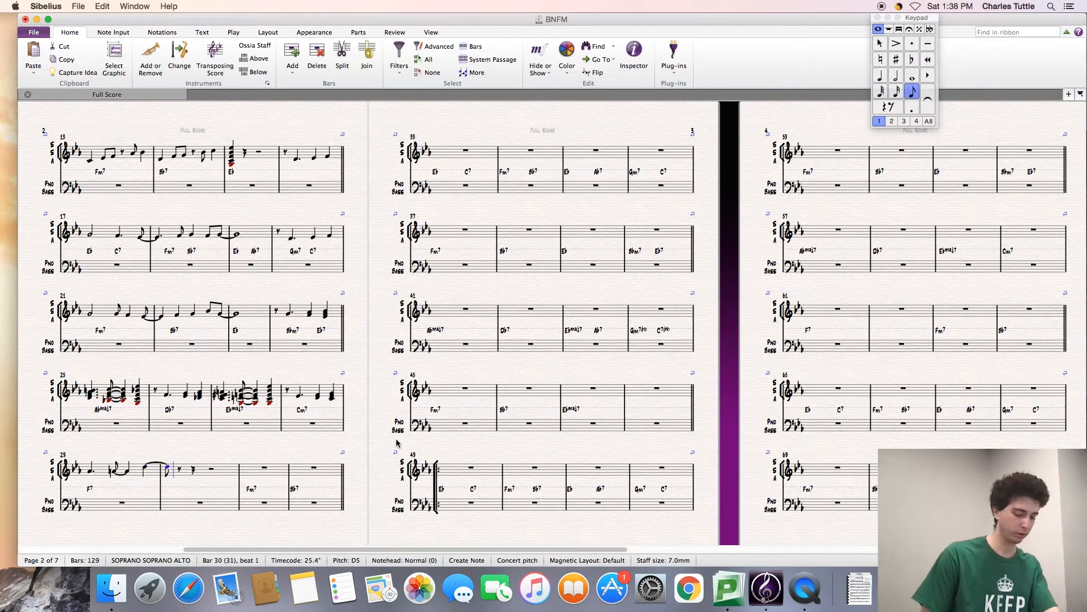
key(4)
key(period)
key(e)
key(Escape)
key(Escape)
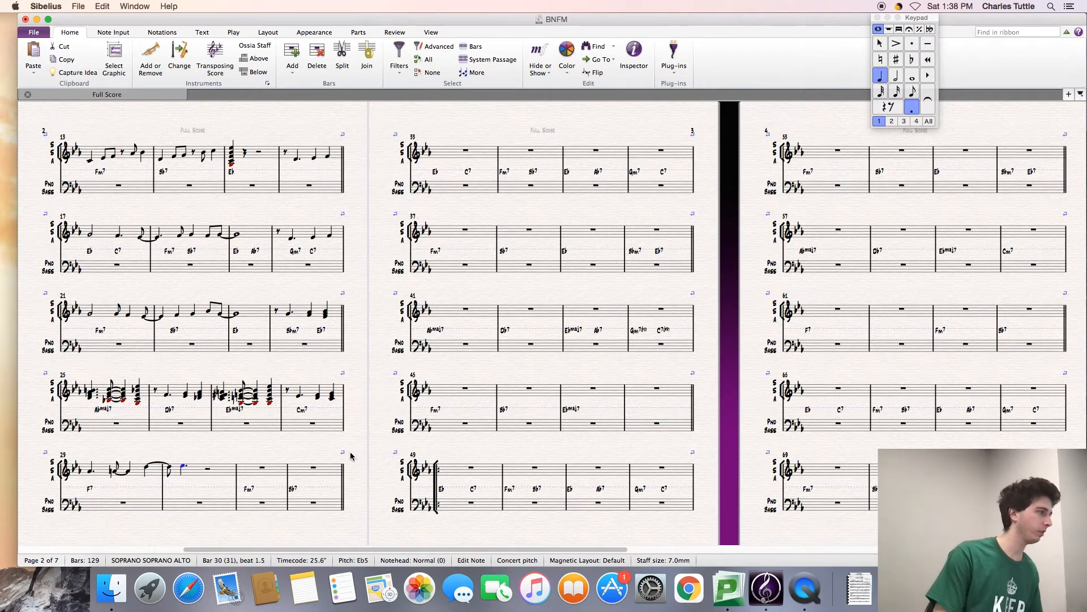
Step: Harmonize the opening Ab4 of bar 29 and put C4, Eb4 and F4 under its tied A4
scroll(226, 444, left, 5)
scroll(225, 445, down, 1)
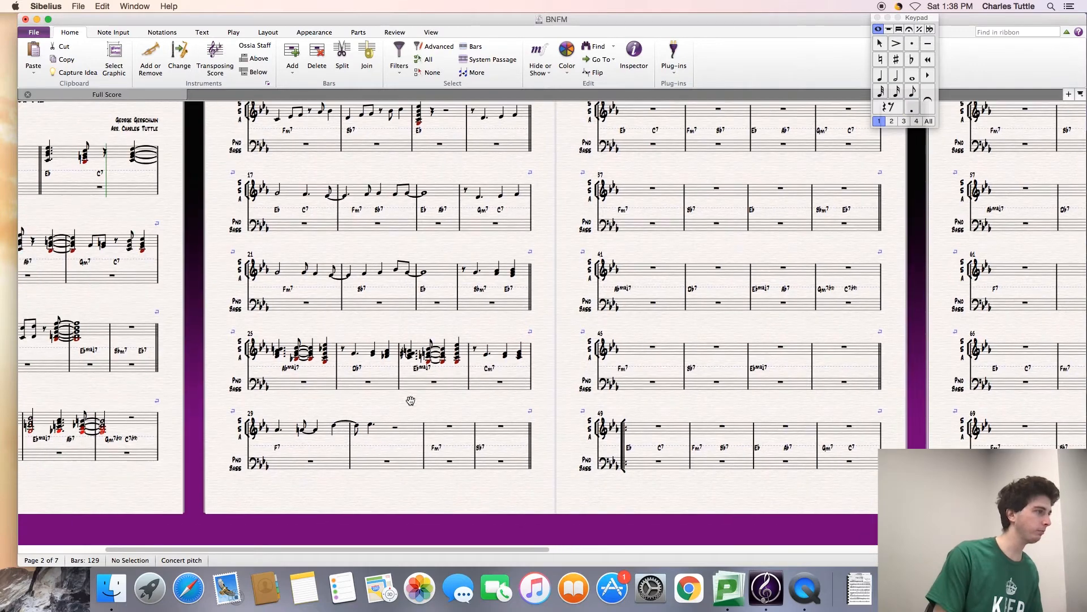
click(277, 429)
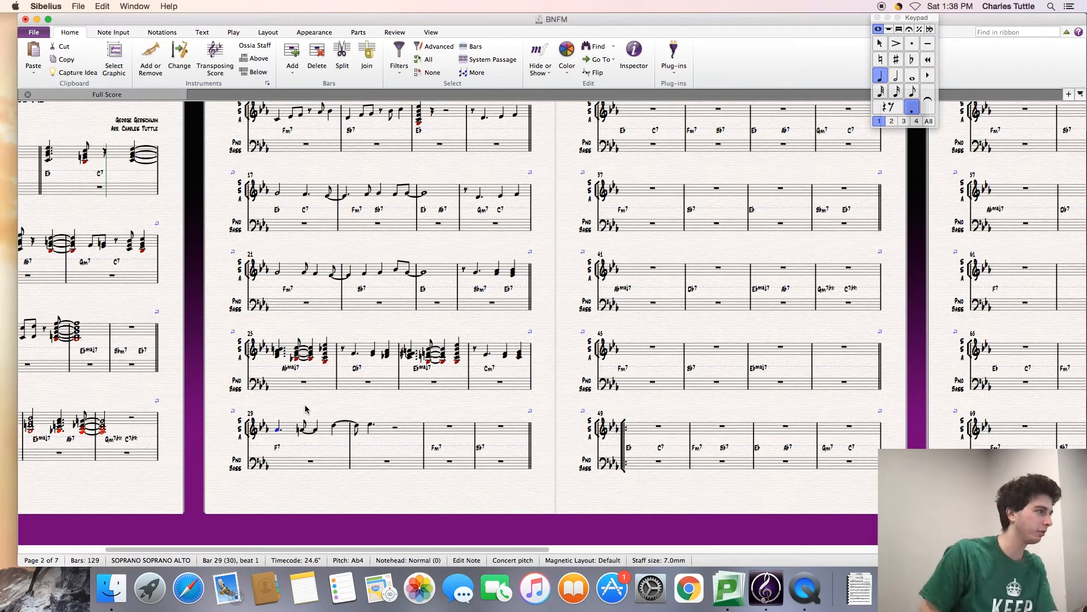
key(Right)
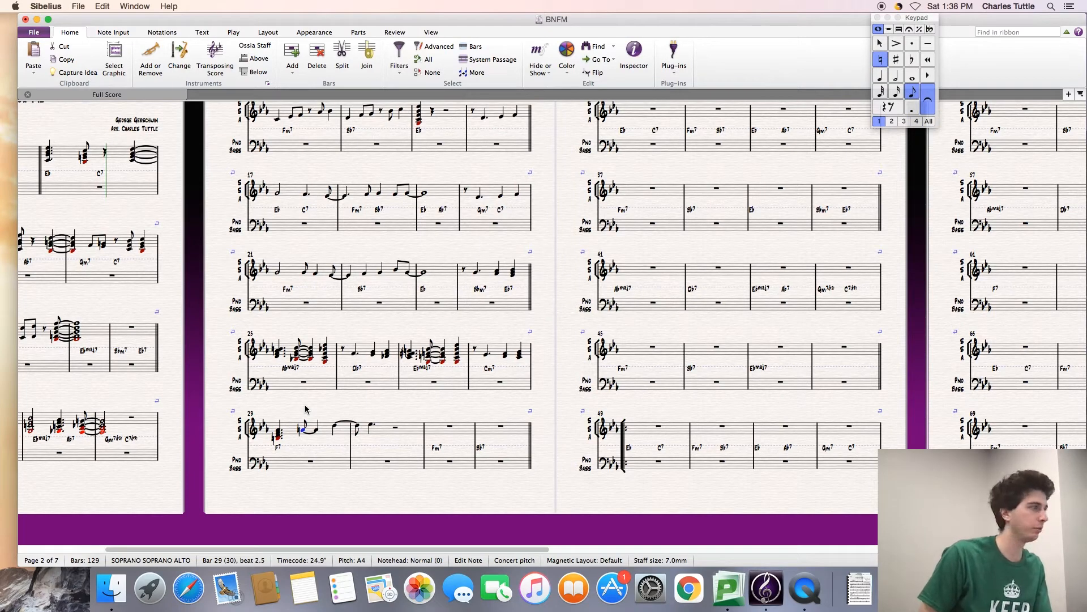
key(4)
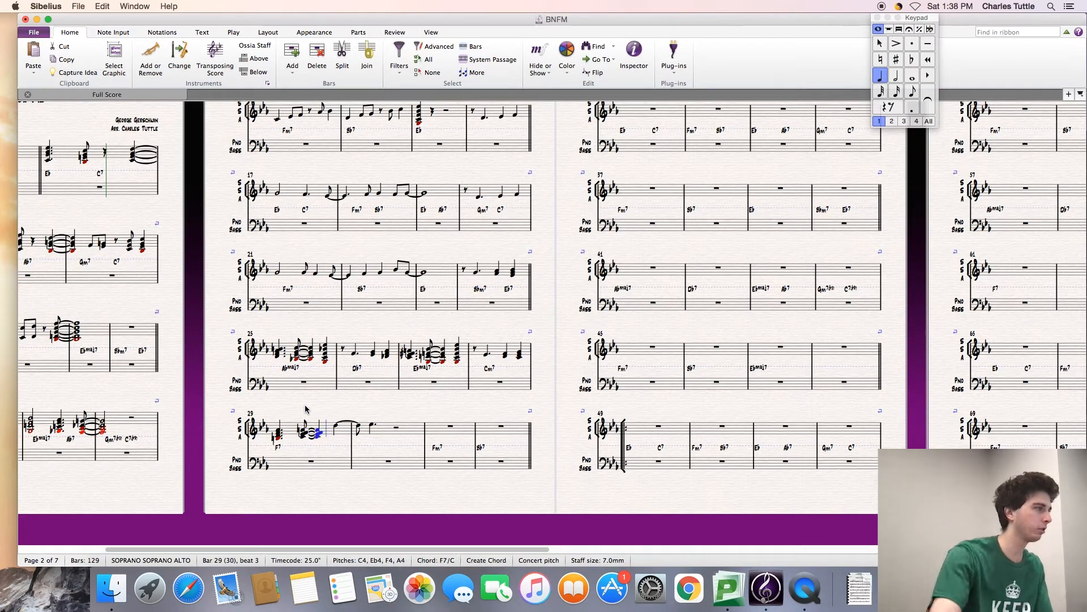
Step: Harmonize the dotted-quarter Eb5 in bar 30 with A3, Eb4, Ab4 and C5
key(Right)
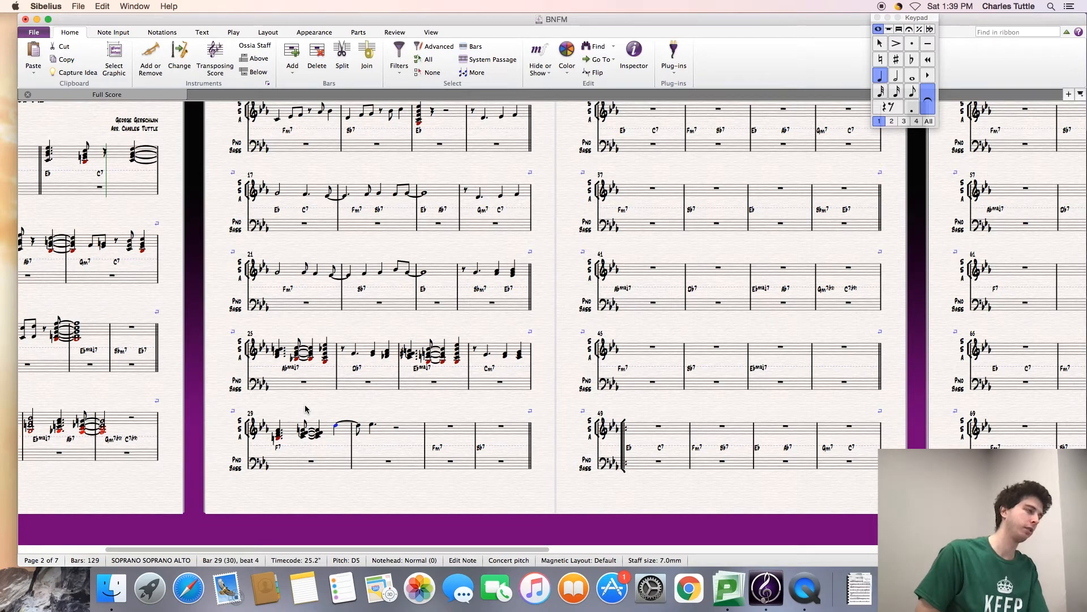
key(Right)
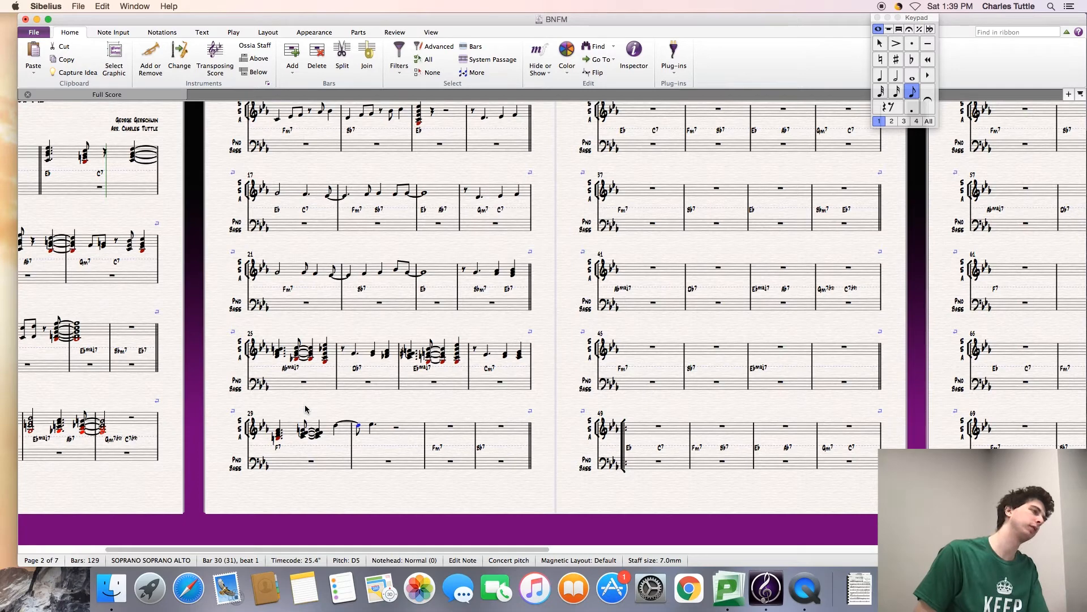
key(Right)
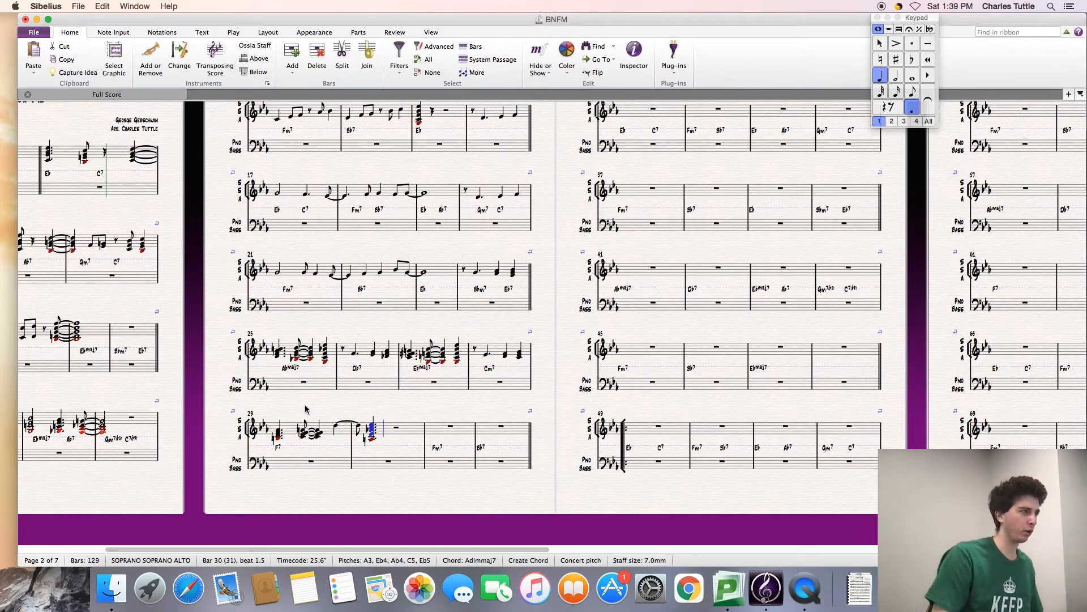
key(Escape)
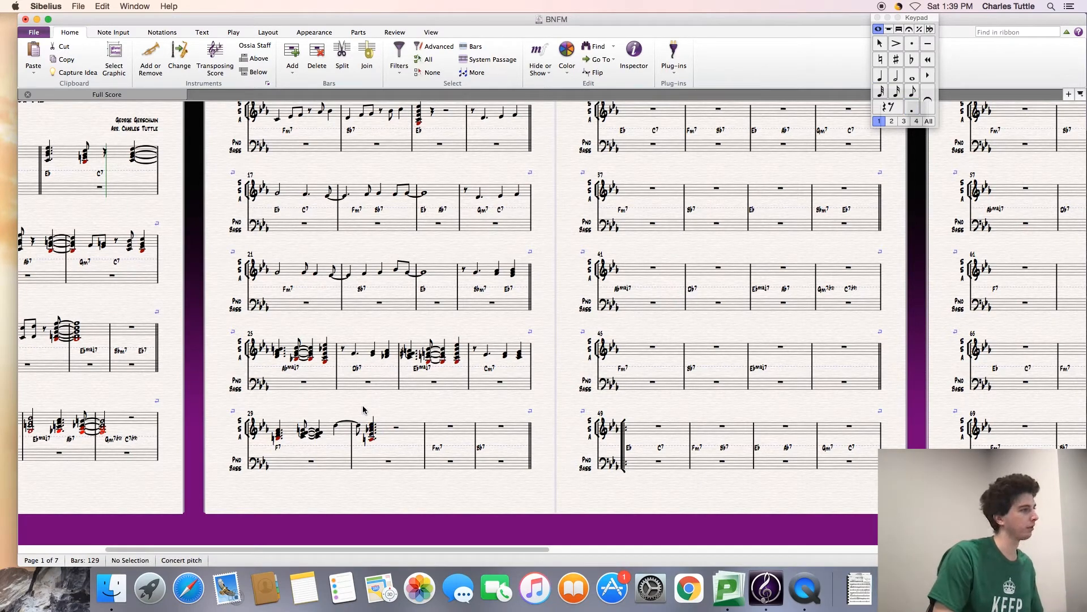
Step: Harmonize the D5 tied from bar 29 into bar 30 with Ab3, D4, G4 and B4
click(337, 426)
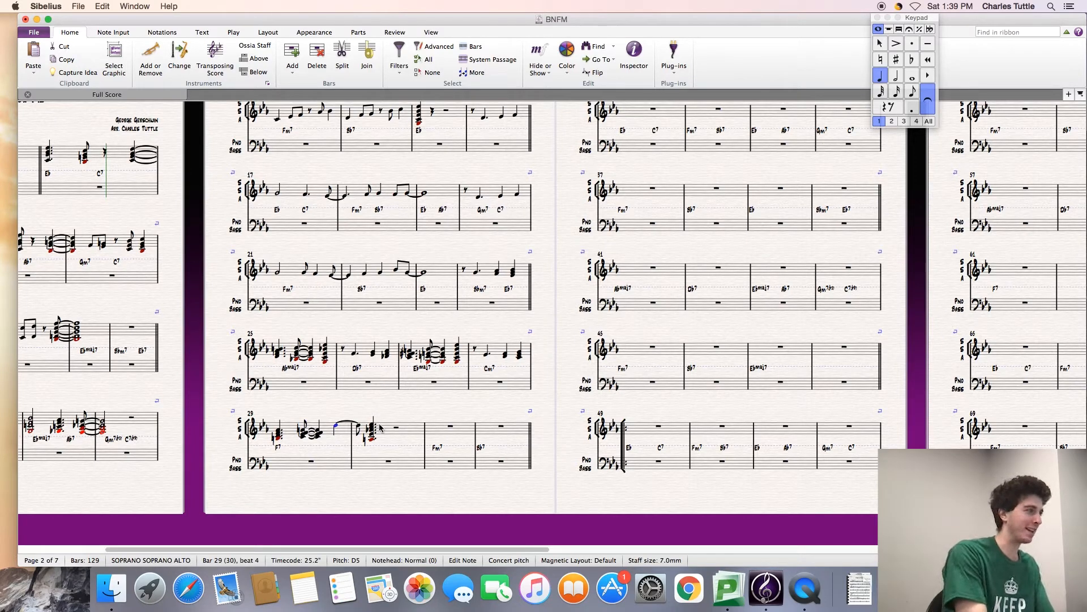
key(KP_Enter)
key(Right)
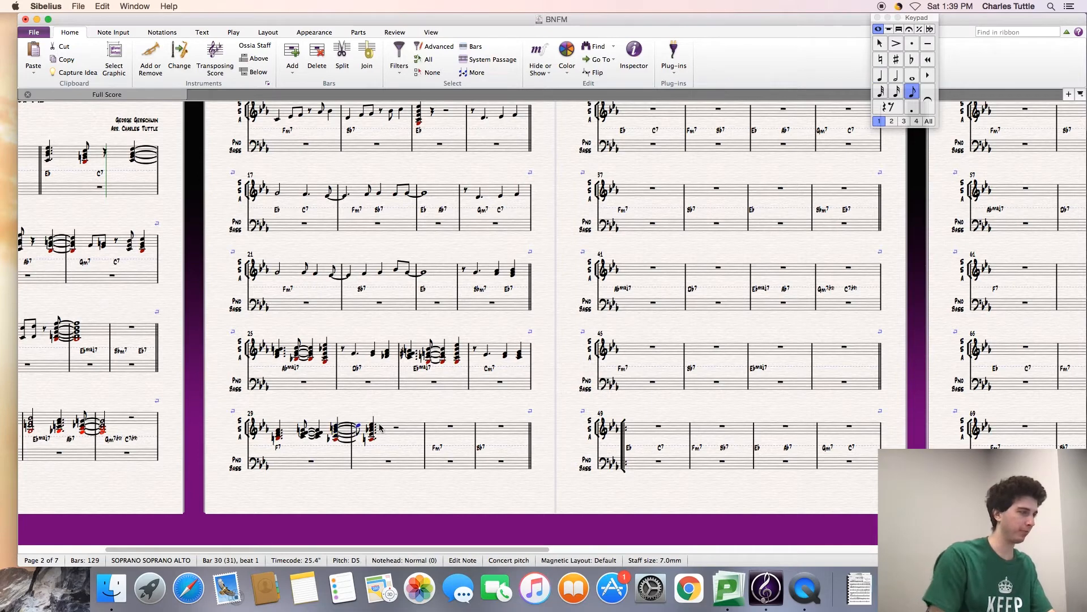
key(n)
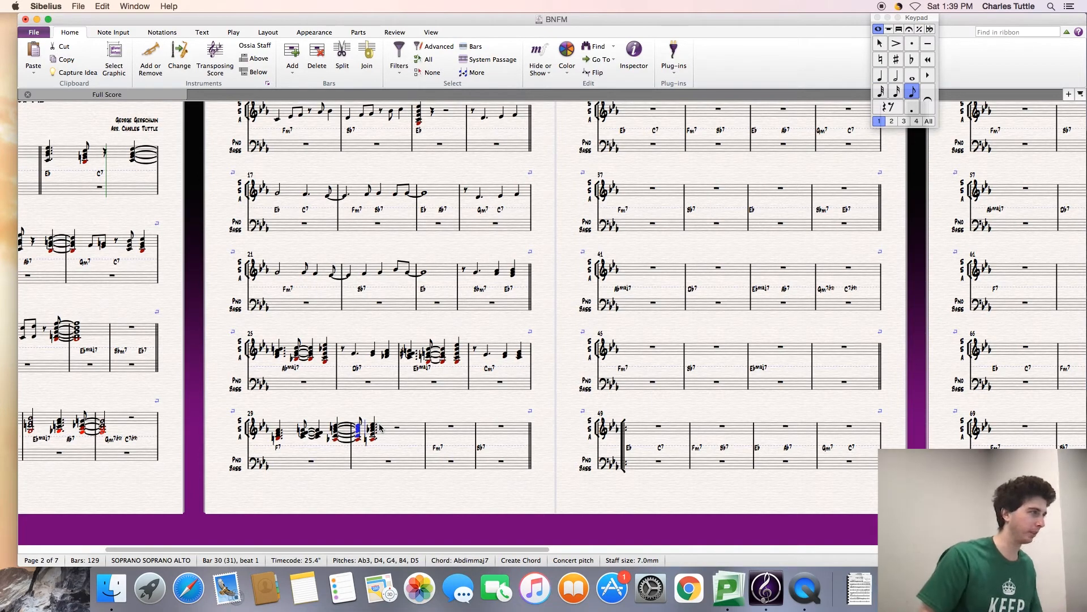
Step: Continue bar 30 on beat 3 with an eighth chord of A3, Eb4, G4, C5 and a quarter chord of A3, C4, Eb4, A4
key(Right)
key(Right)
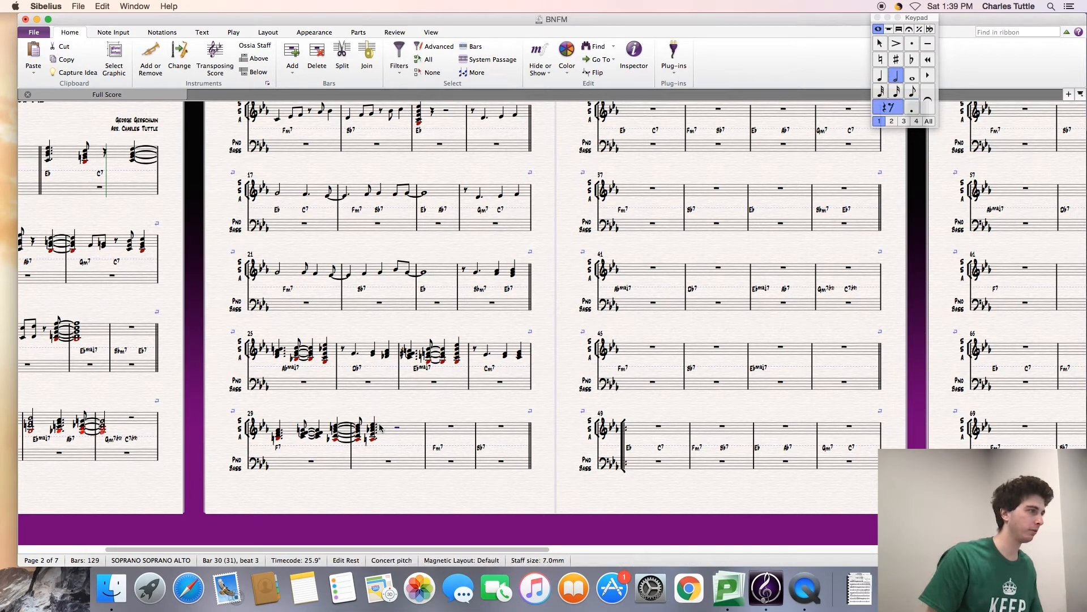
key(3)
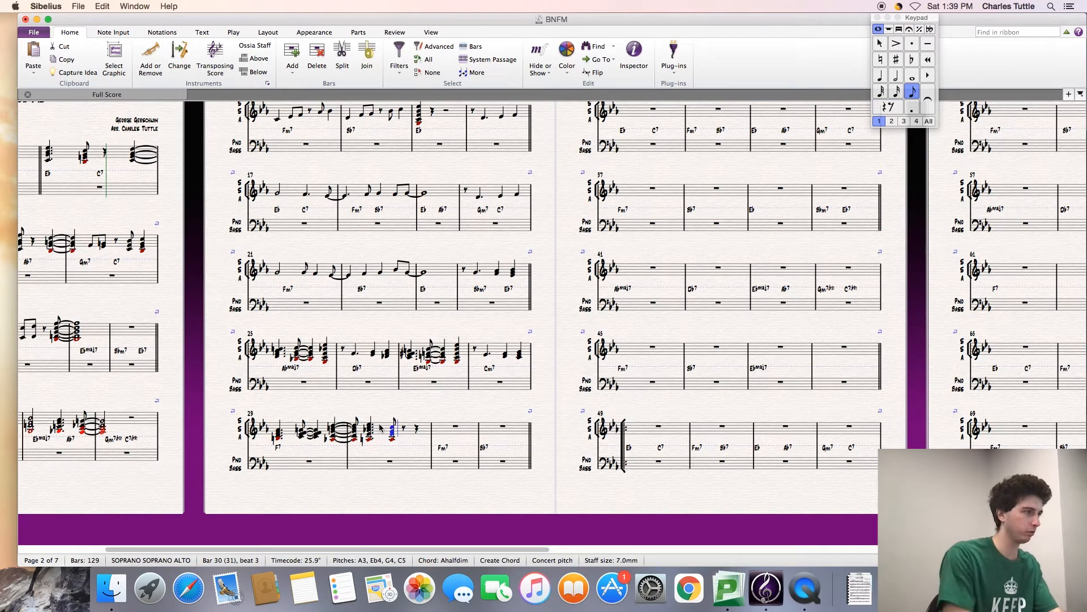
key(4)
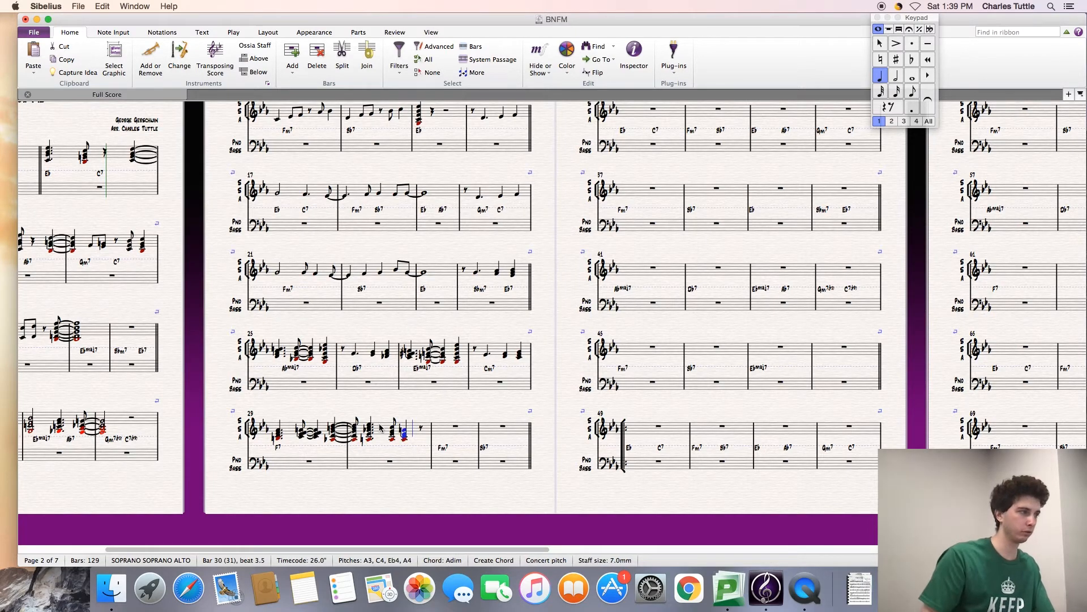
Step: End bar 30 with an eighth chord of Ab3, C4, Eb4 and F4 tied to the same whole-note chord in bar 31
key(3)
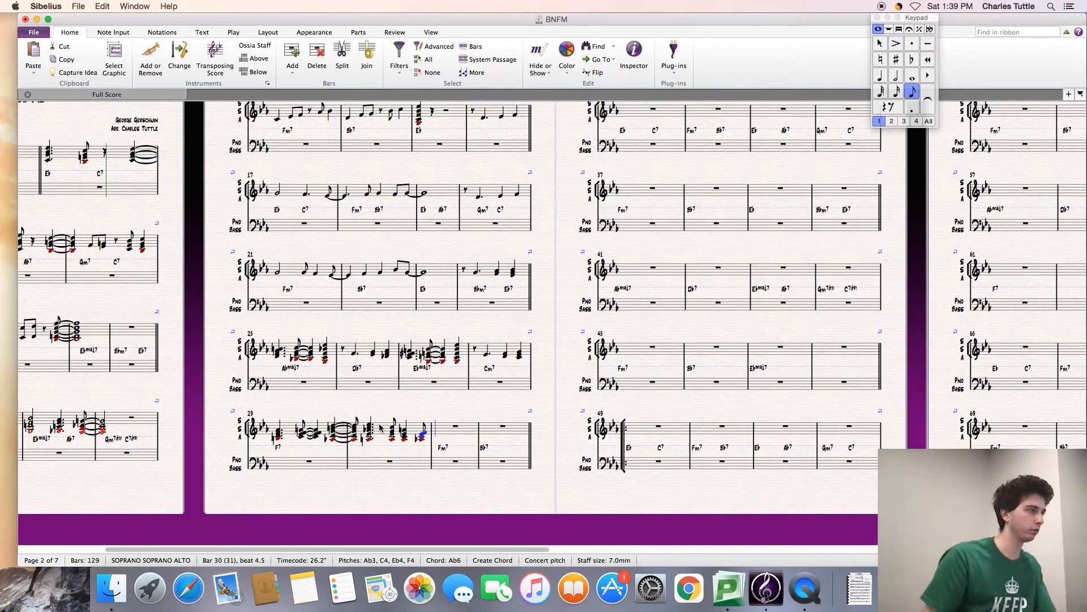
key(6)
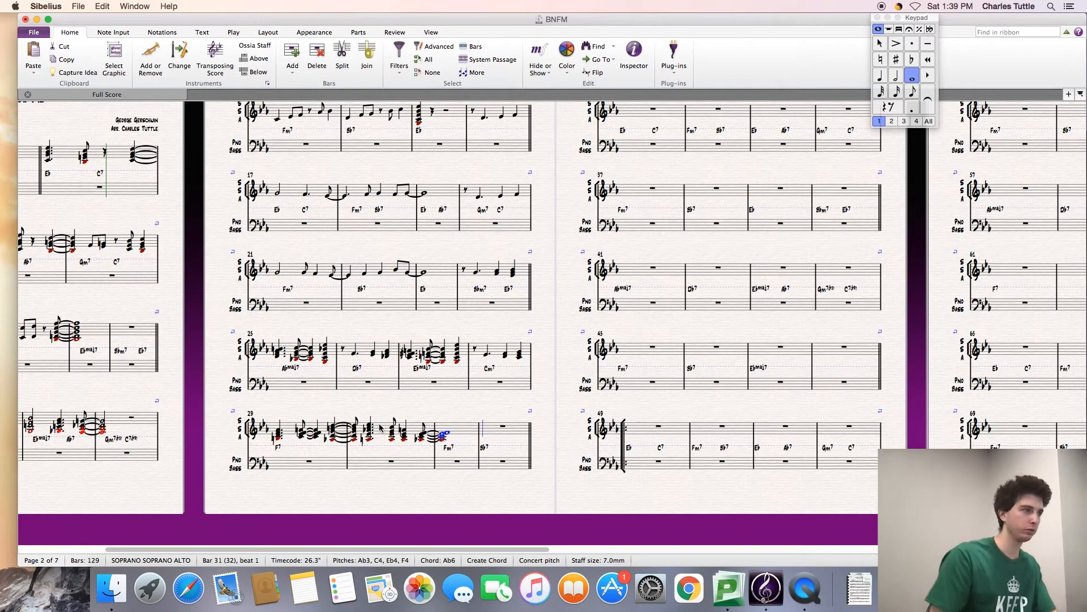
key(Escape)
key(Escape)
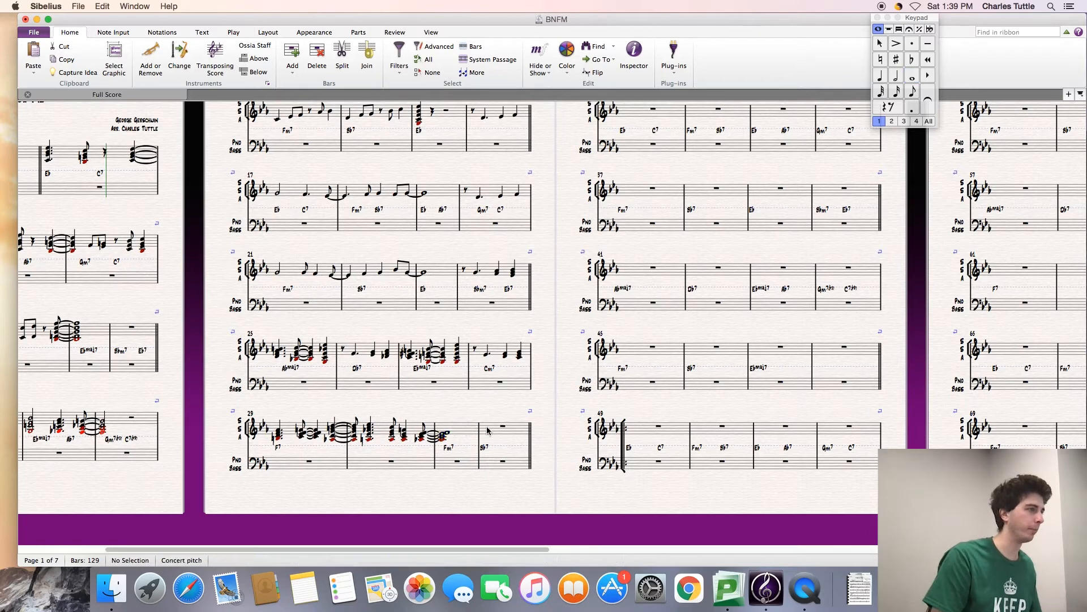
Step: Fill bar 32 with an eighth rest, a dotted-quarter D4, a quarter Eb4 and a quarter F4
click(502, 427)
key(4)
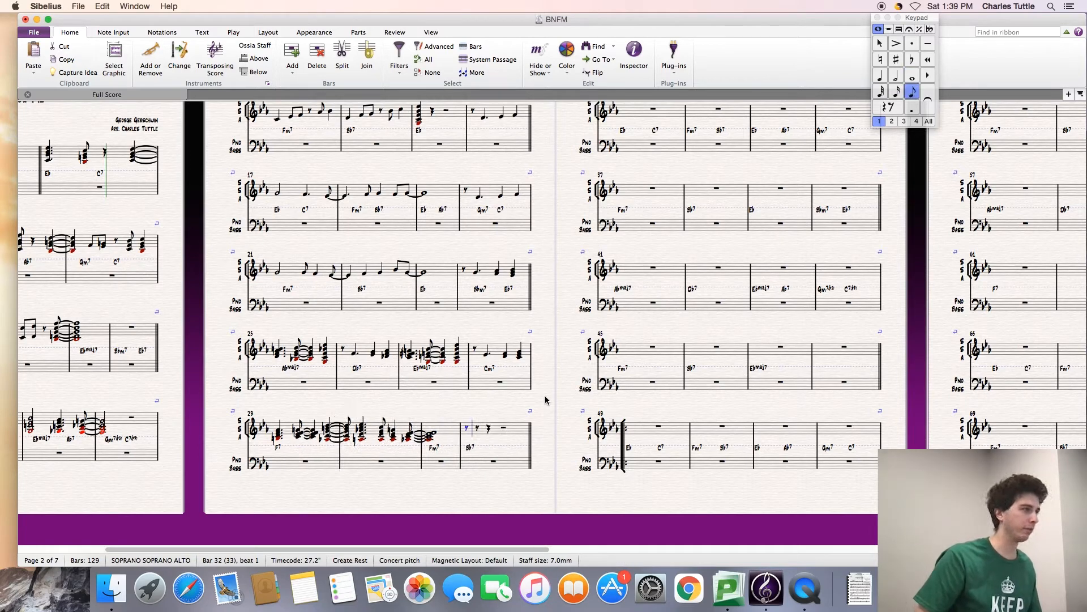
key(4)
key(period)
key(d)
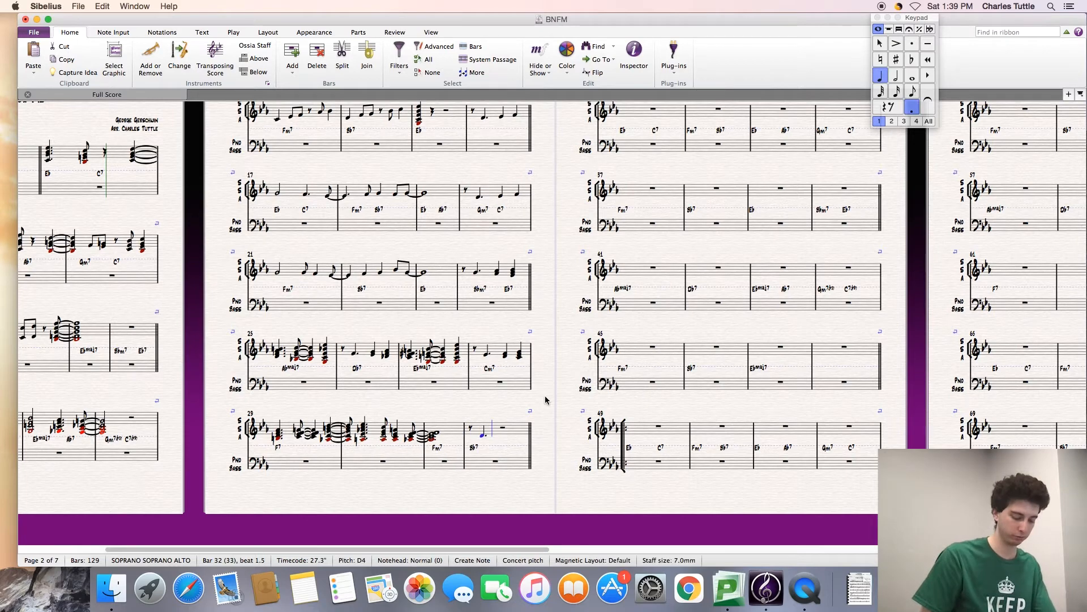
key(period)
key(e)
key(f)
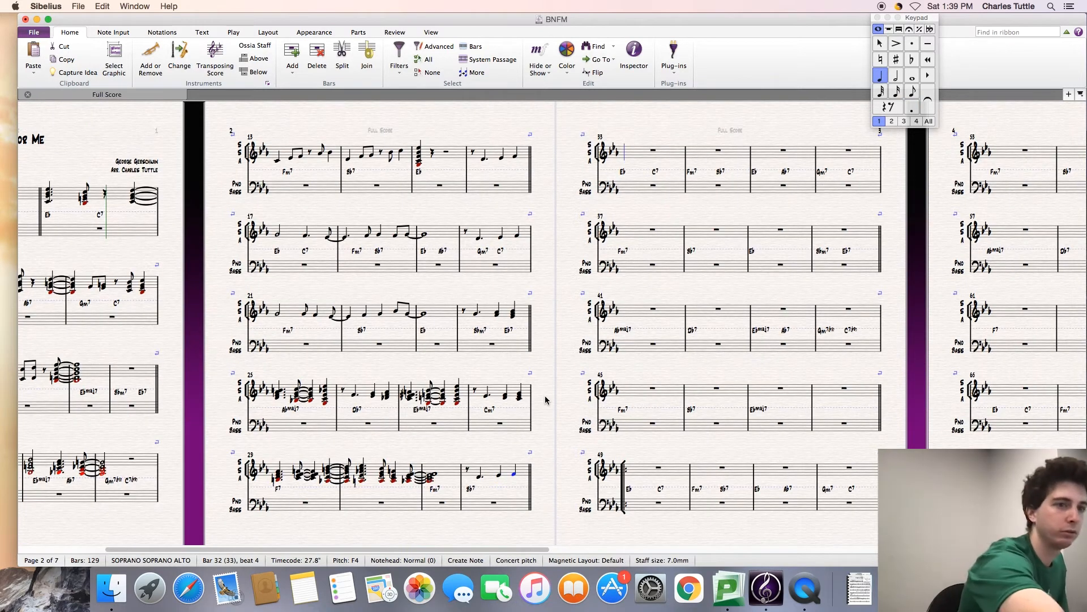
Step: Write bar 33 as a dotted-quarter G4, eighths F4 and G4, a quarter F4 and a closing eighth Eb4
key(period)
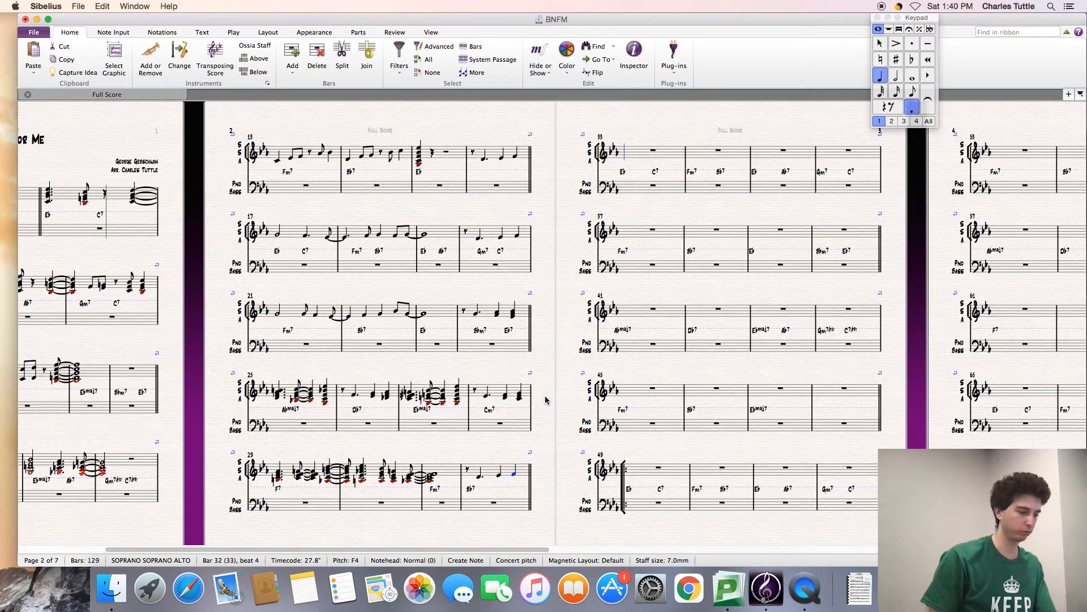
key(g)
key(3)
key(f)
key(g)
key(4)
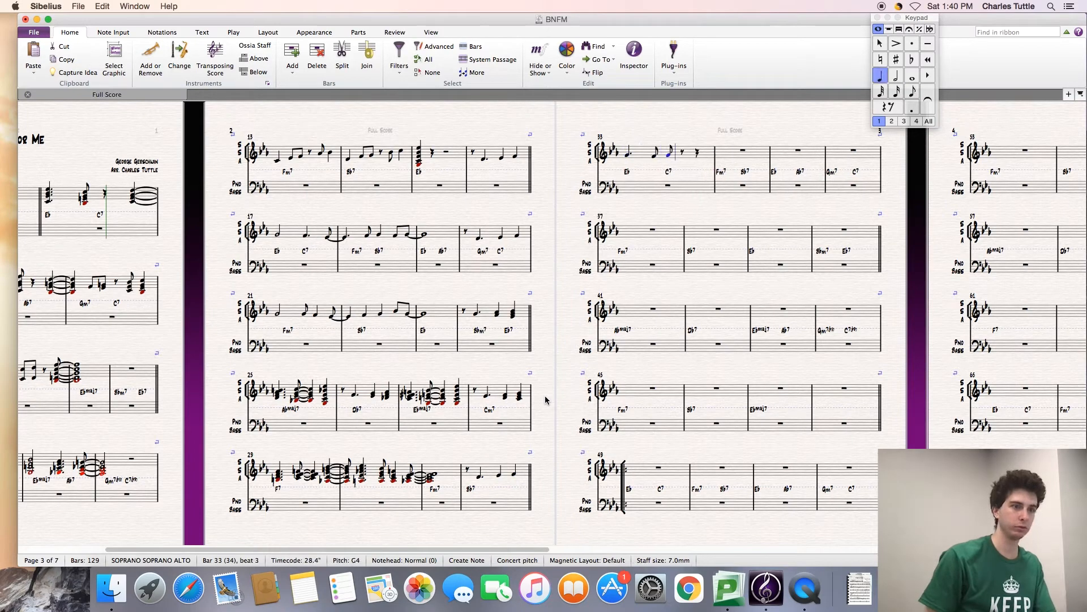
key(f)
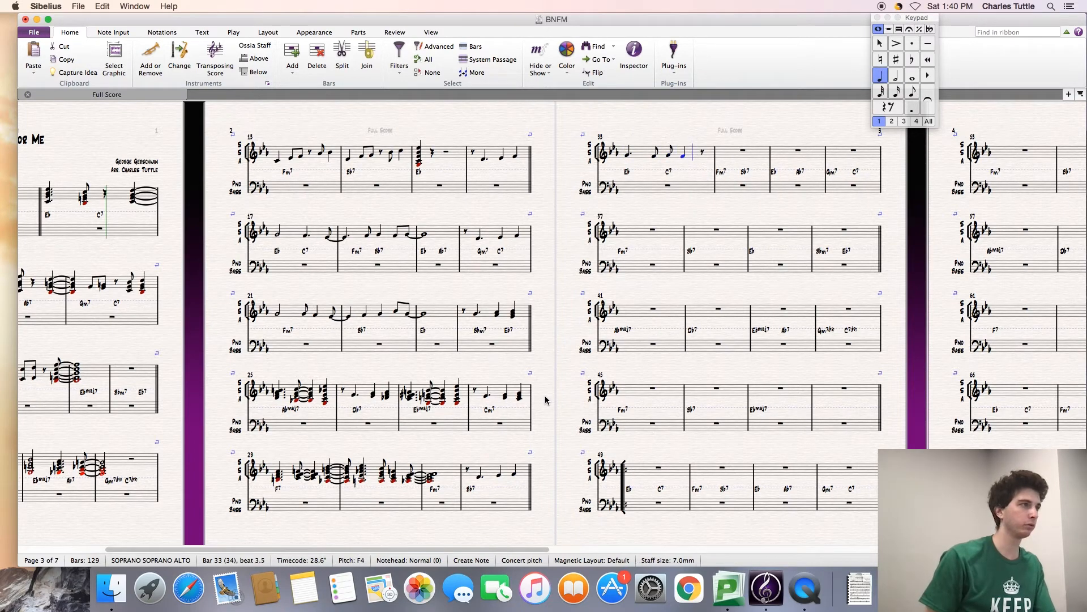
key(3)
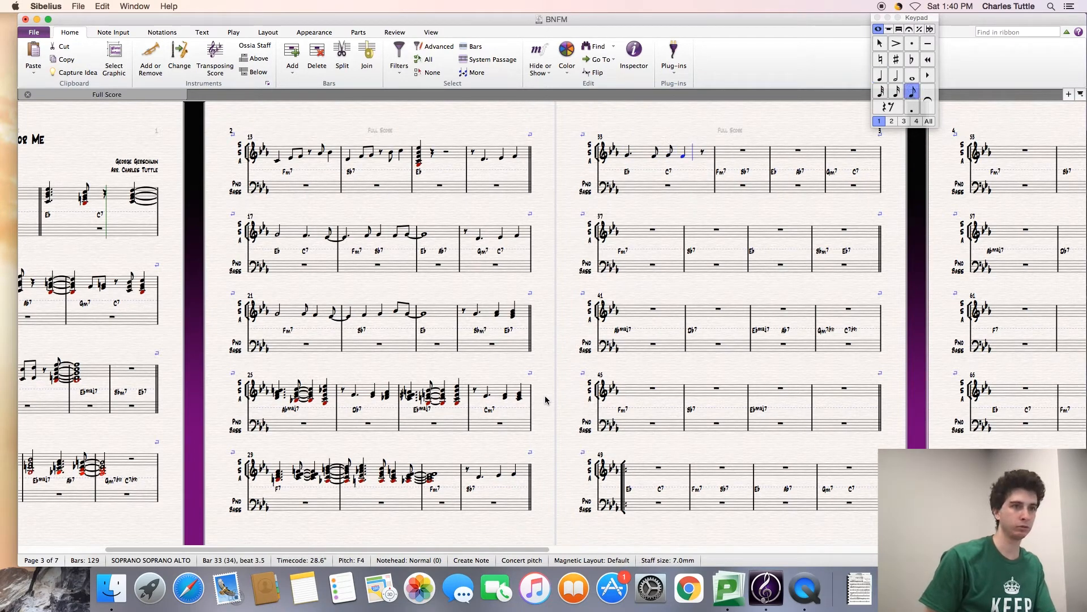
Step: Tie the Eb4 into bar 34 and add a quarter F4, two tied eighth G4s and a quarter Bb4
key(4)
key(f)
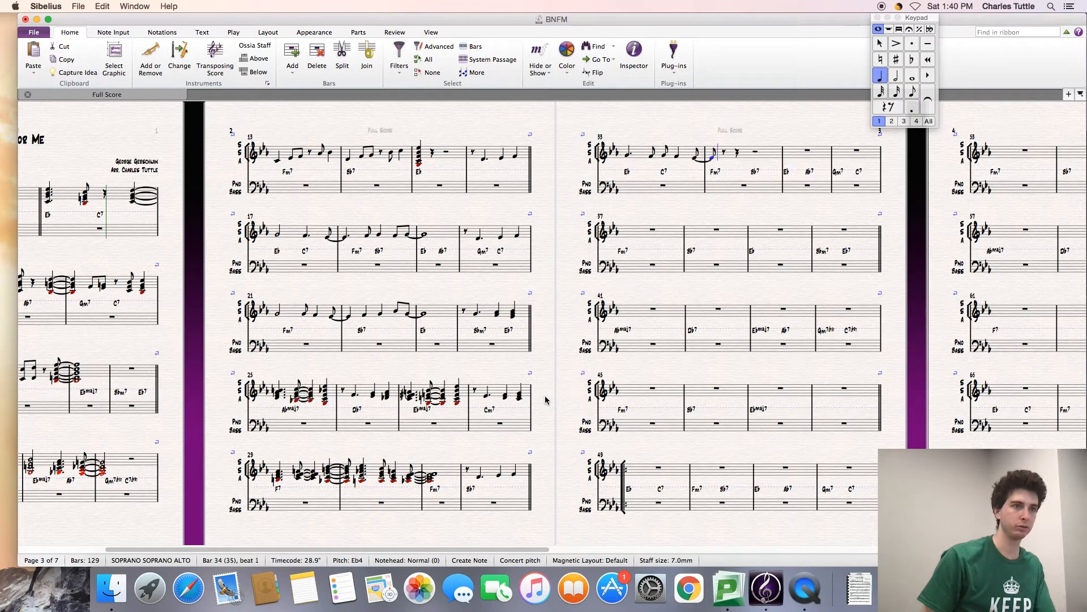
key(3)
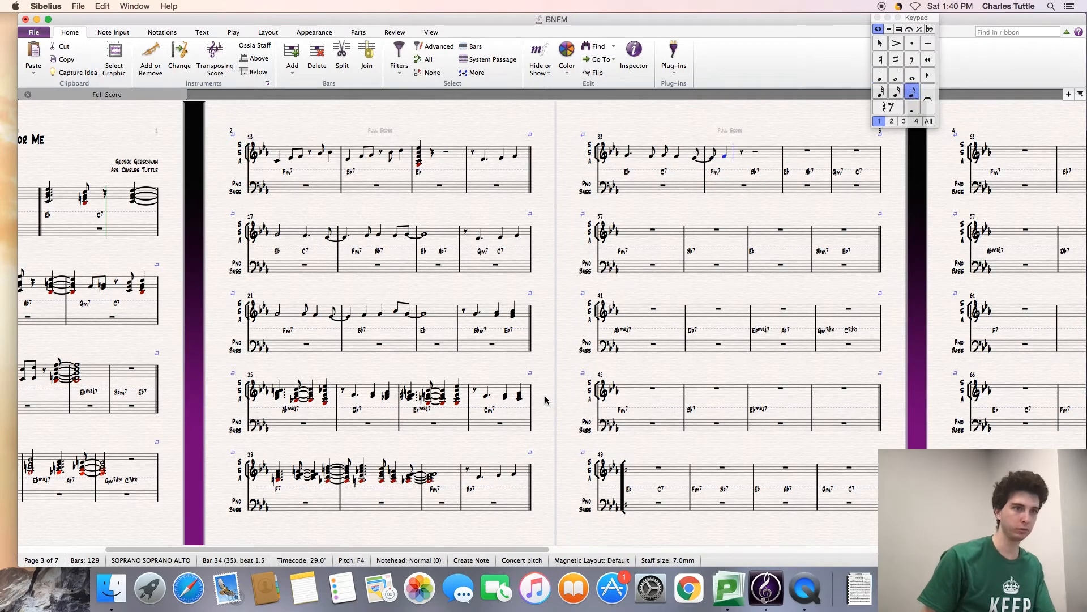
key(g)
key(4)
key(g)
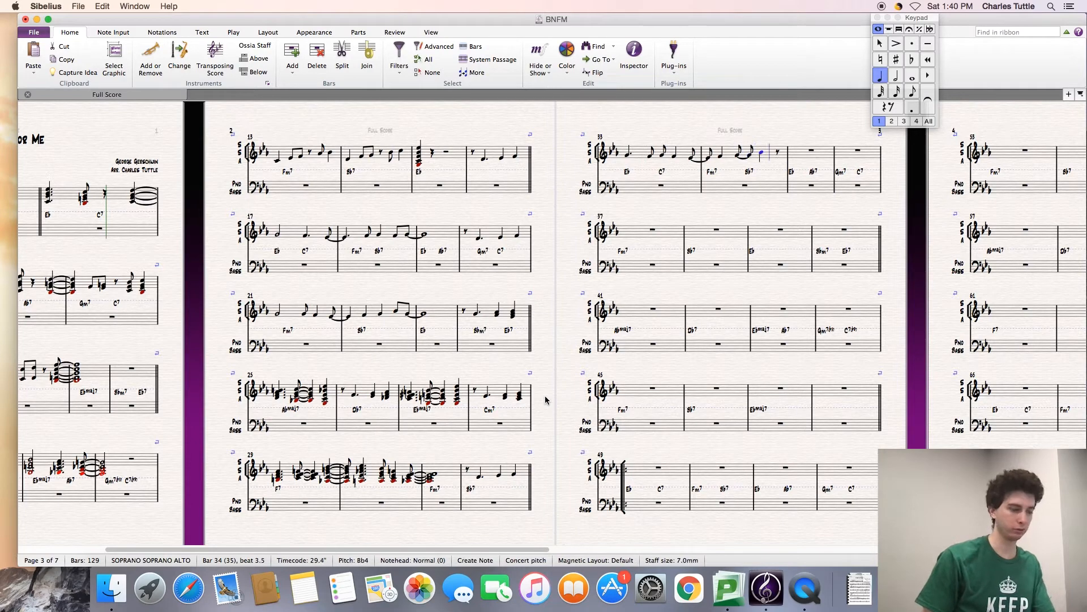
Step: End bar 34 with an eighth G4 tied to a whole-note G4 in bar 35, and begin bar 36 with an eighth rest
key(3)
key(g)
key(6)
key(g)
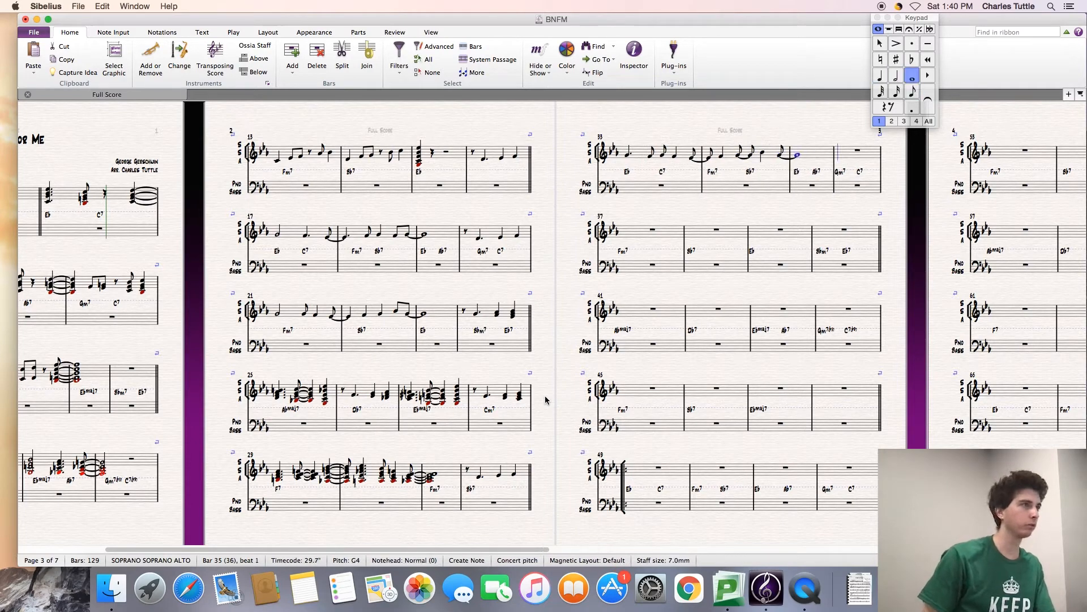
key(3)
key(0)
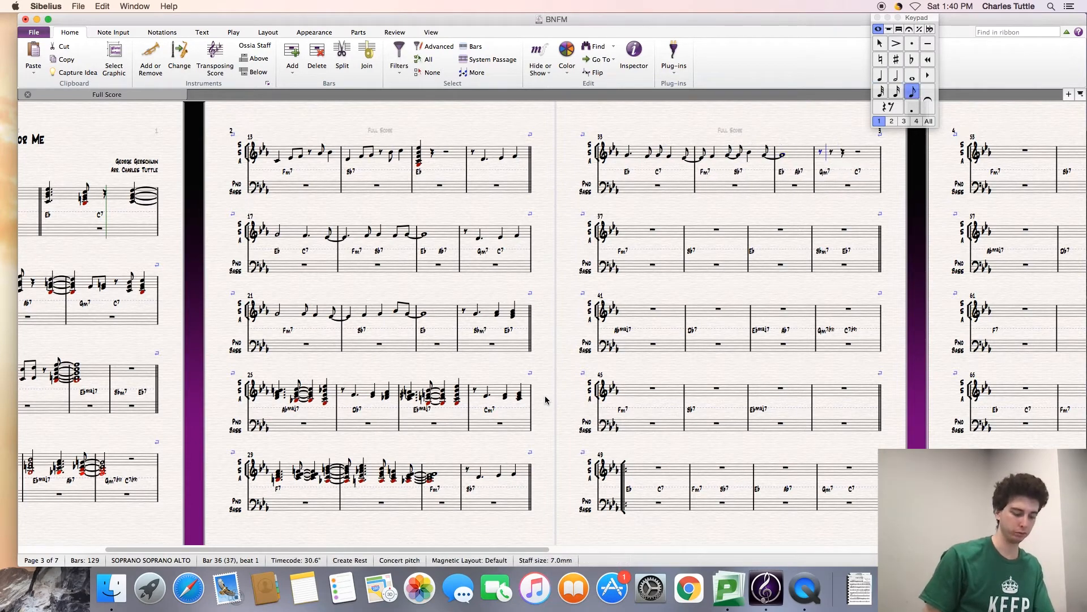
Step: Complete bar 36 with a dotted-quarter C5, a quarter Bb4 and a closing quarter Ab4
key(4)
key(period)
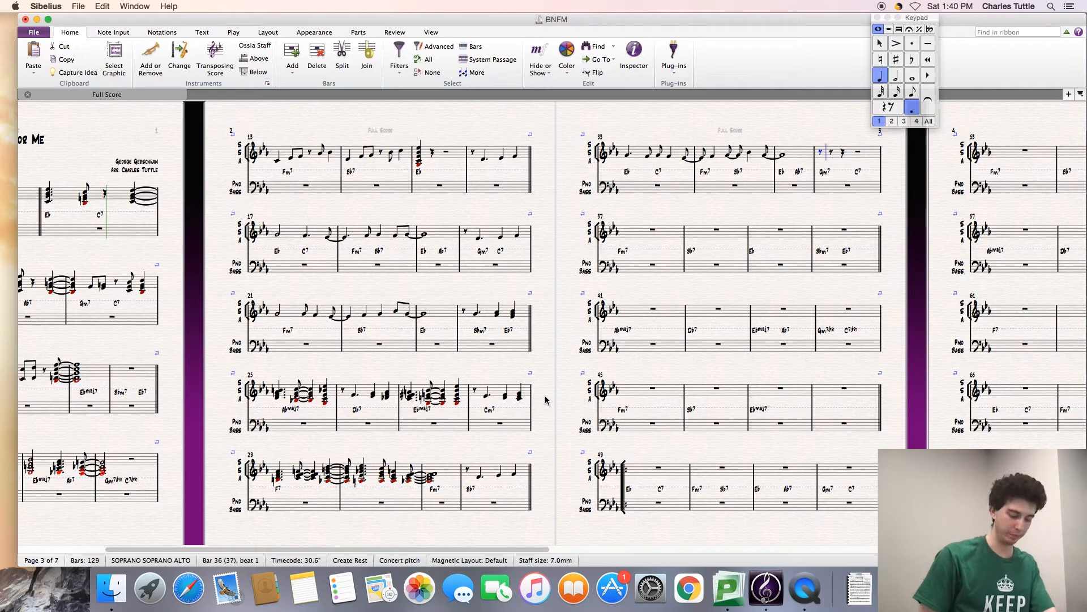
key(c)
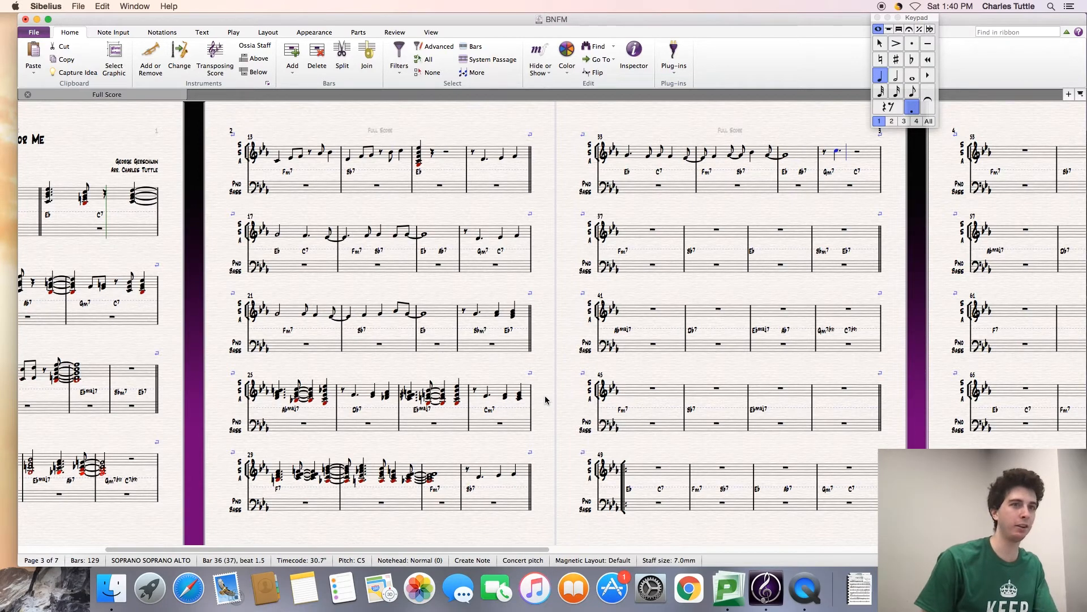
key(period)
key(b)
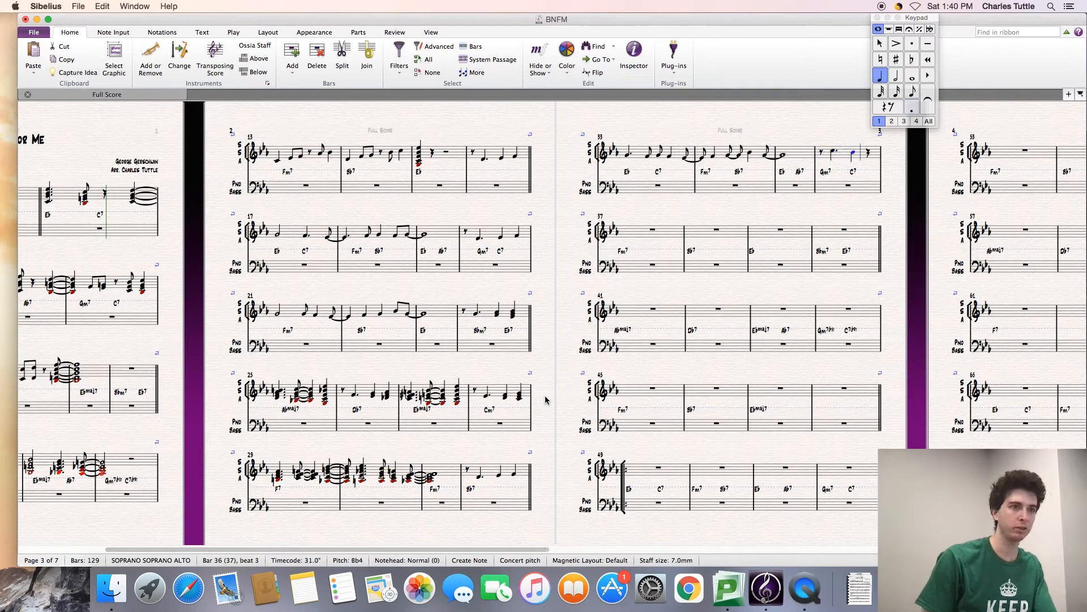
key(a)
Step: Write a dotted-half G4 and two eighths starting on F4 in bar 37, tying the last into bar 38 before a quarter F4
key(5)
key(period)
key(g)
key(3)
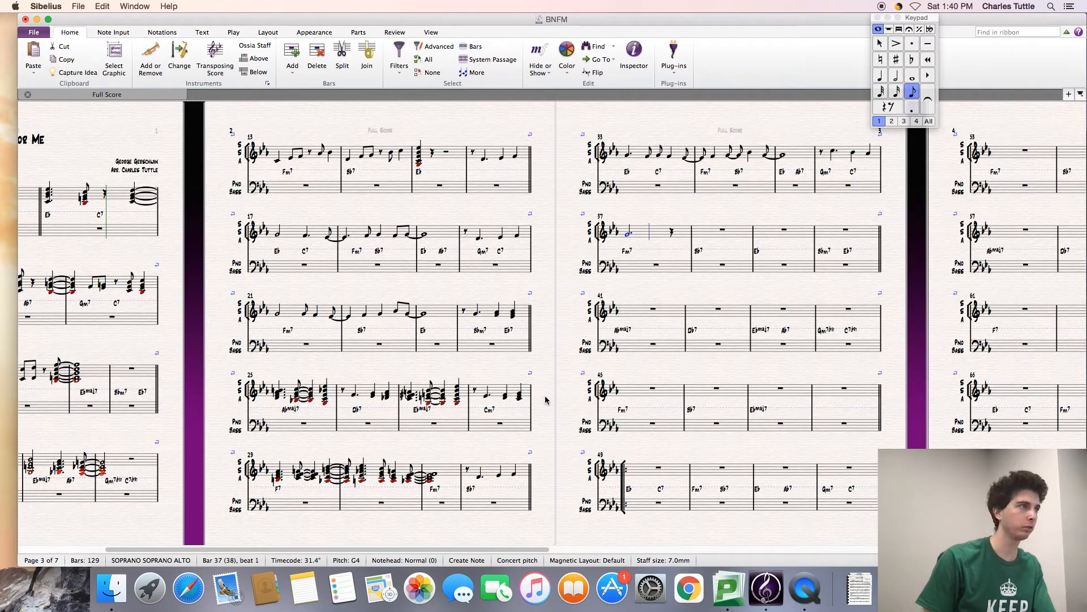
key(f)
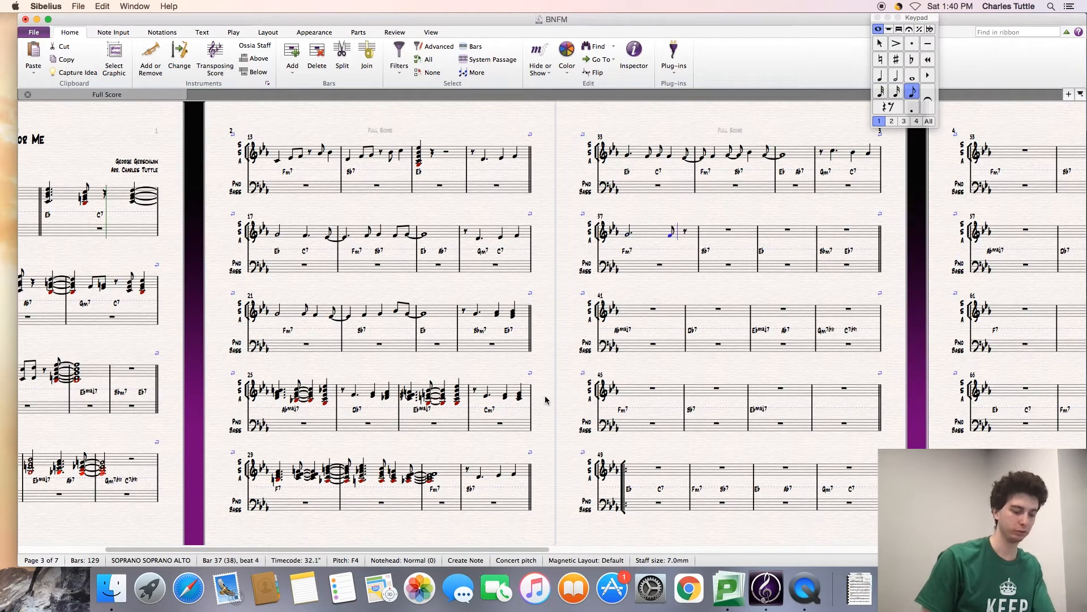
key(4)
key(f)
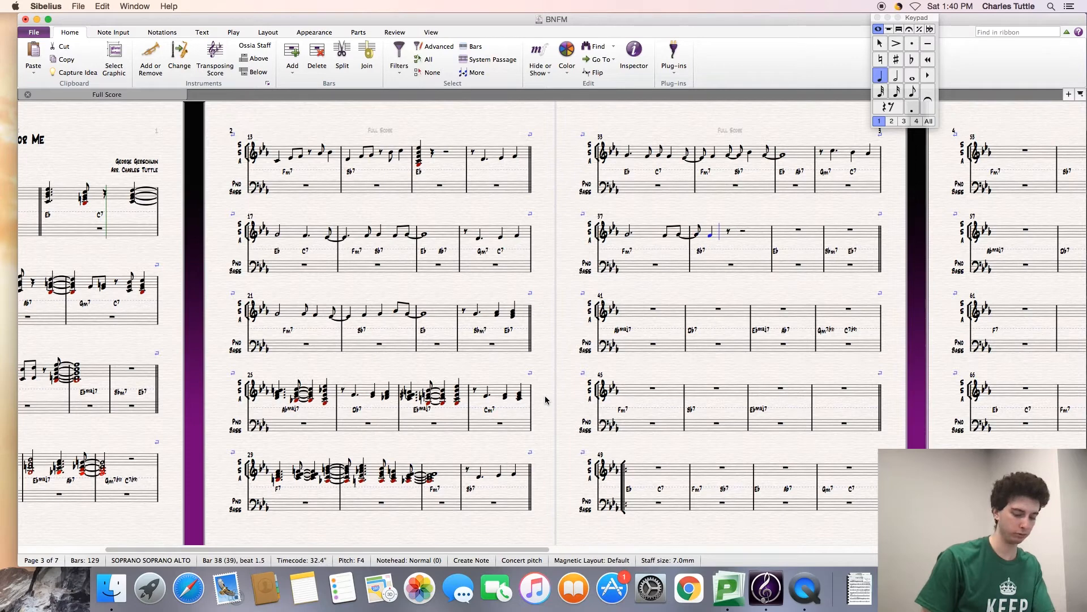
Step: End bar 38 with an eighth Bb4 tied to a half-note Bb4, tied over to another half-note Bb4 in bar 39
key(3)
key(b)
key(5)
key(b)
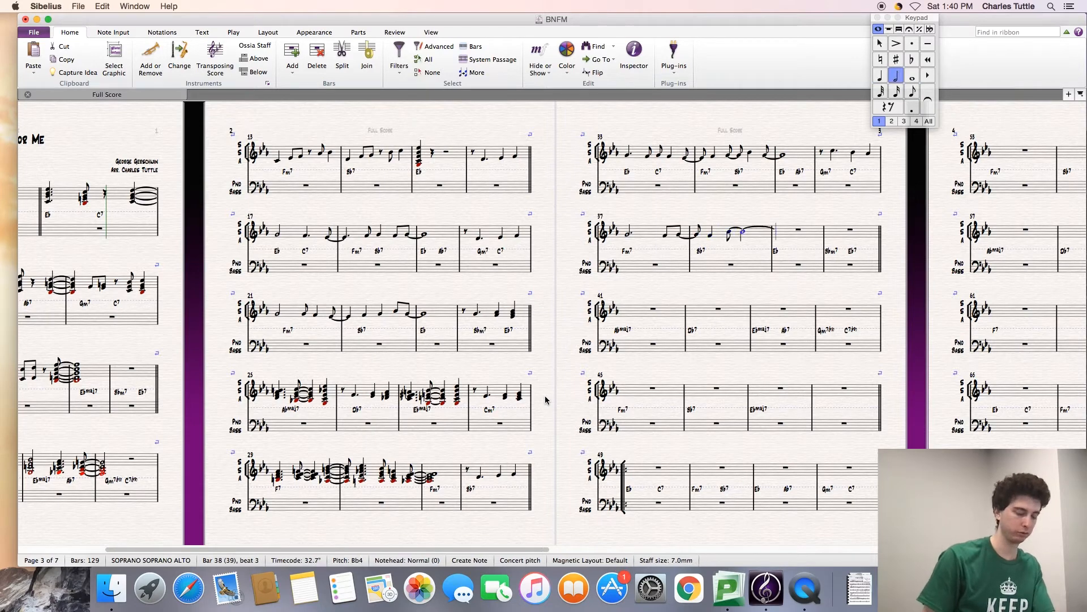
key(b)
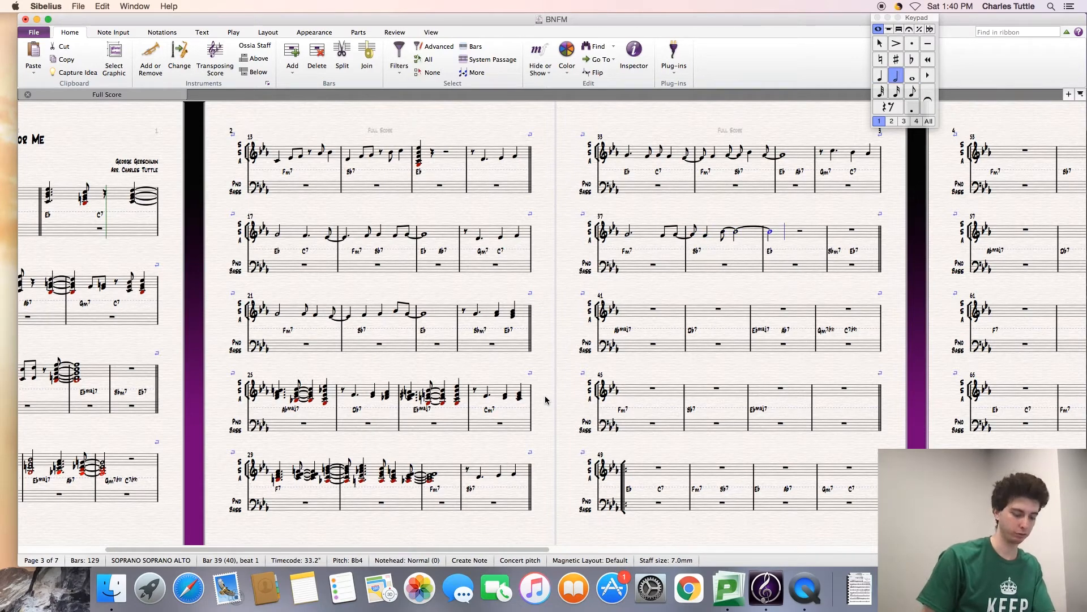
Step: Fill the rest of bar 39 with a quarter note and two eighths starting on G4, and begin bar 40 with an eighth rest
key(4)
key(b)
key(3)
key(g)
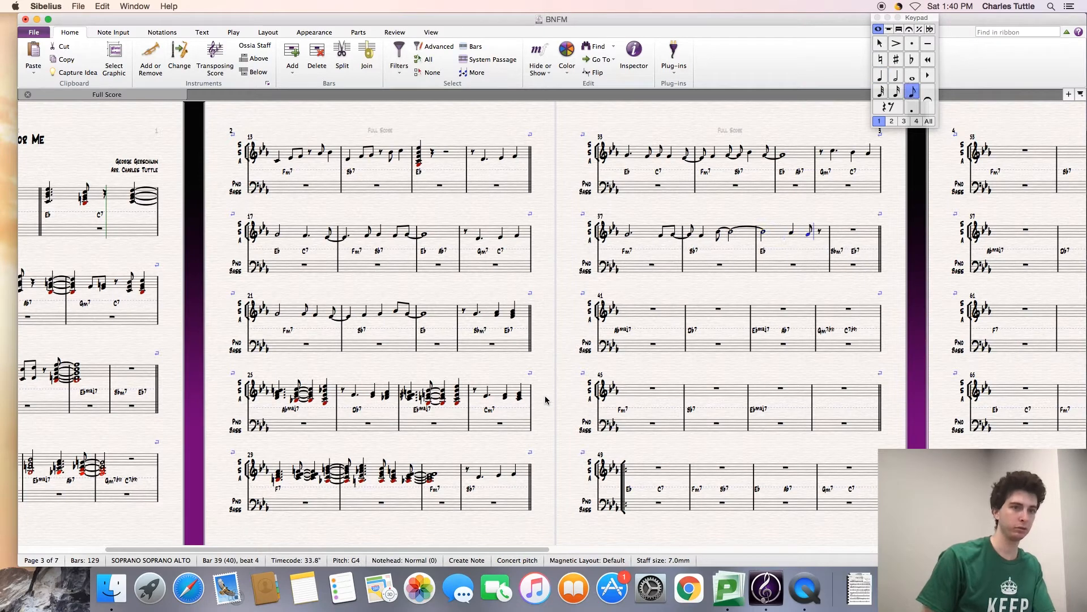
key(g)
key(0)
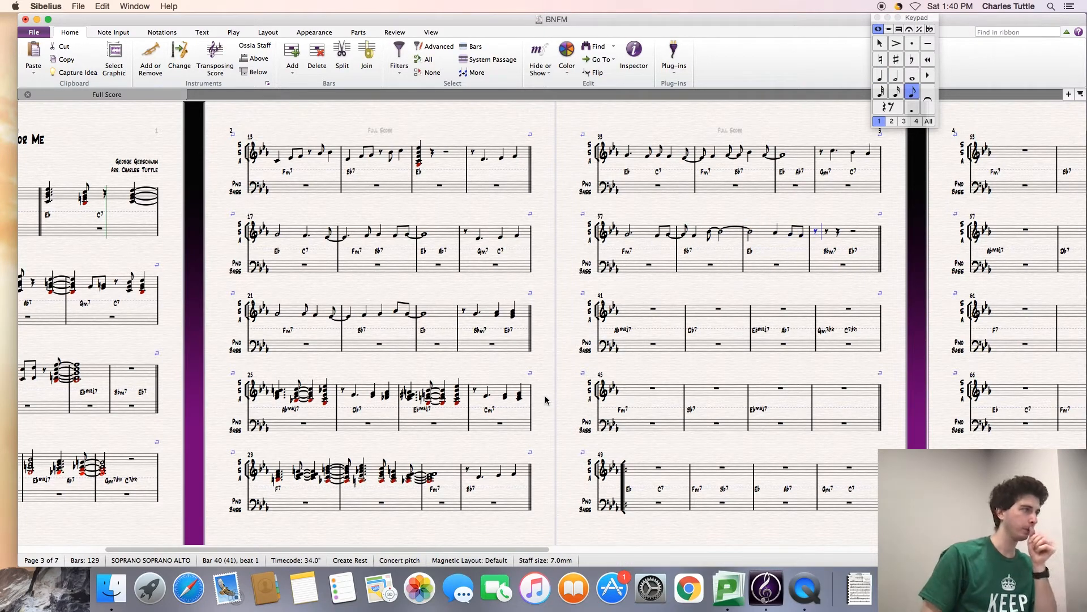
key(Escape)
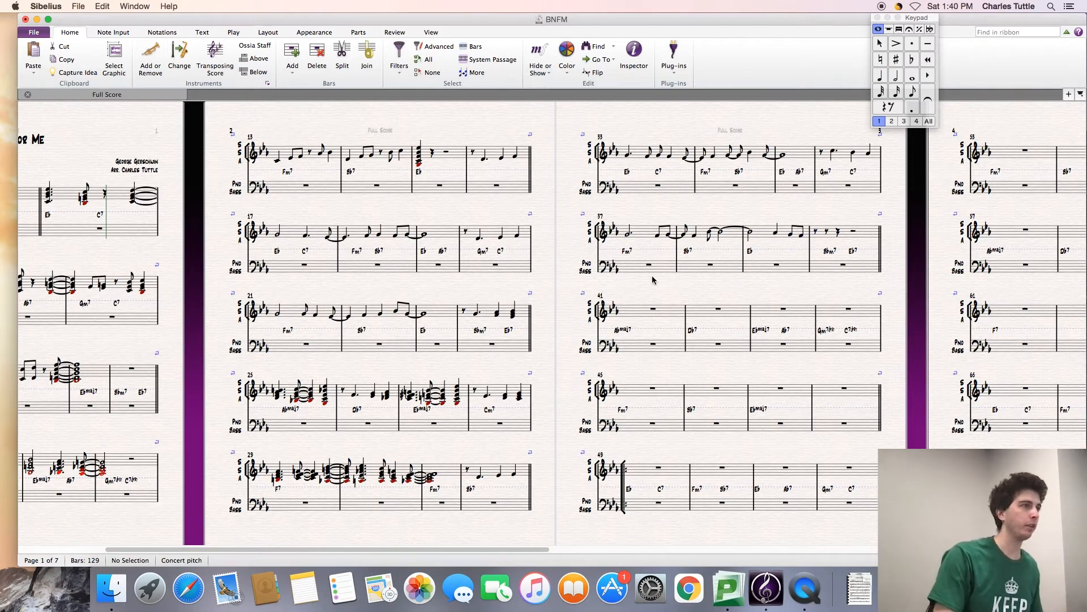
Step: Try to copy the vocal harmonies of bars 24 to 26 into bar 40 from beat 1.5
click(295, 391)
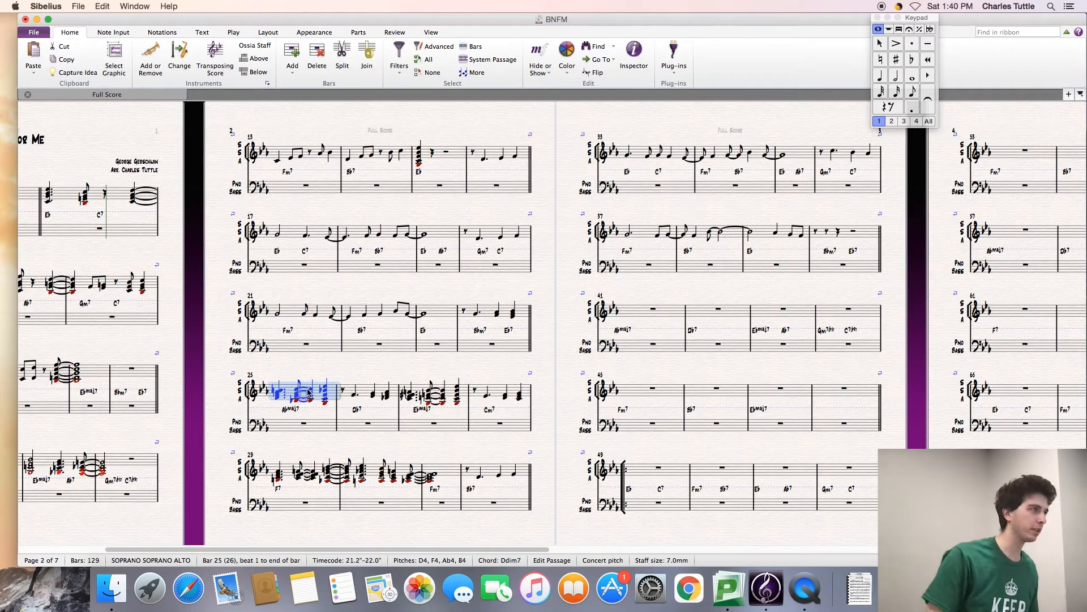
key(shift+super+Left)
key(shift+super+Right)
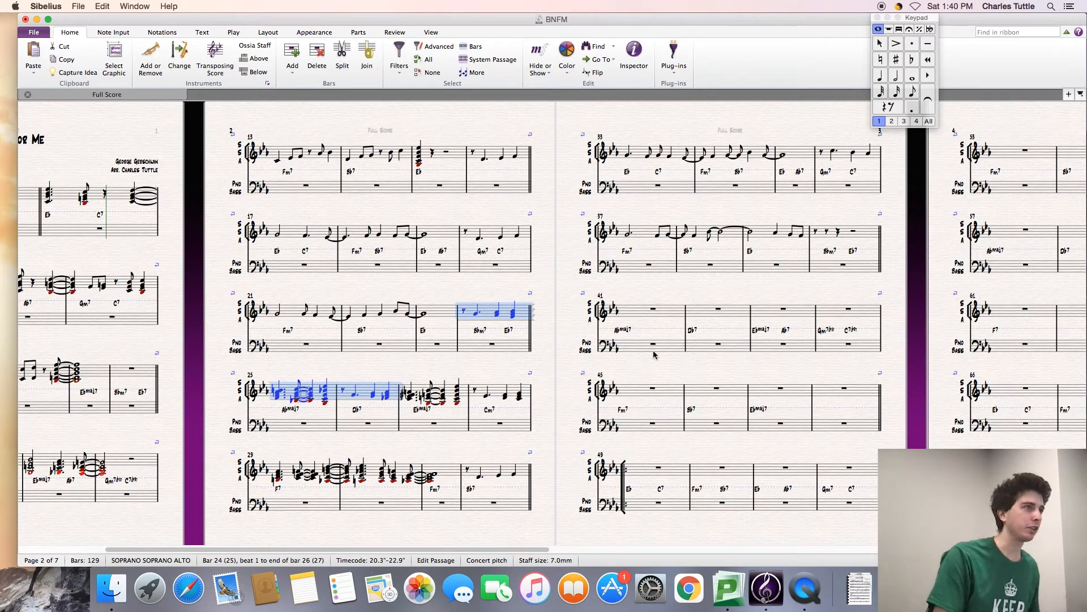
click(828, 233)
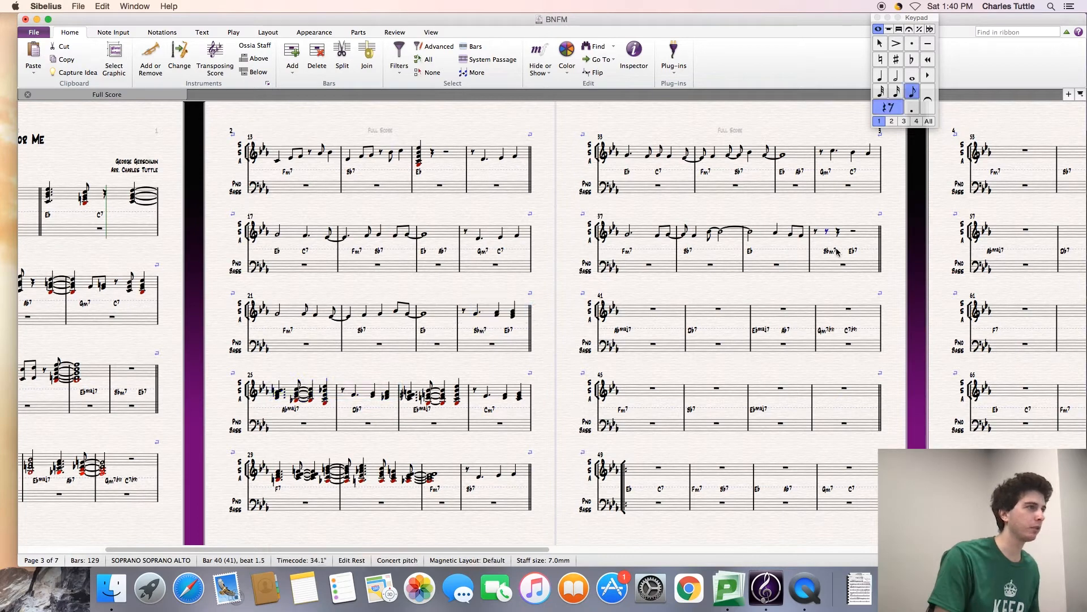
key(super+v)
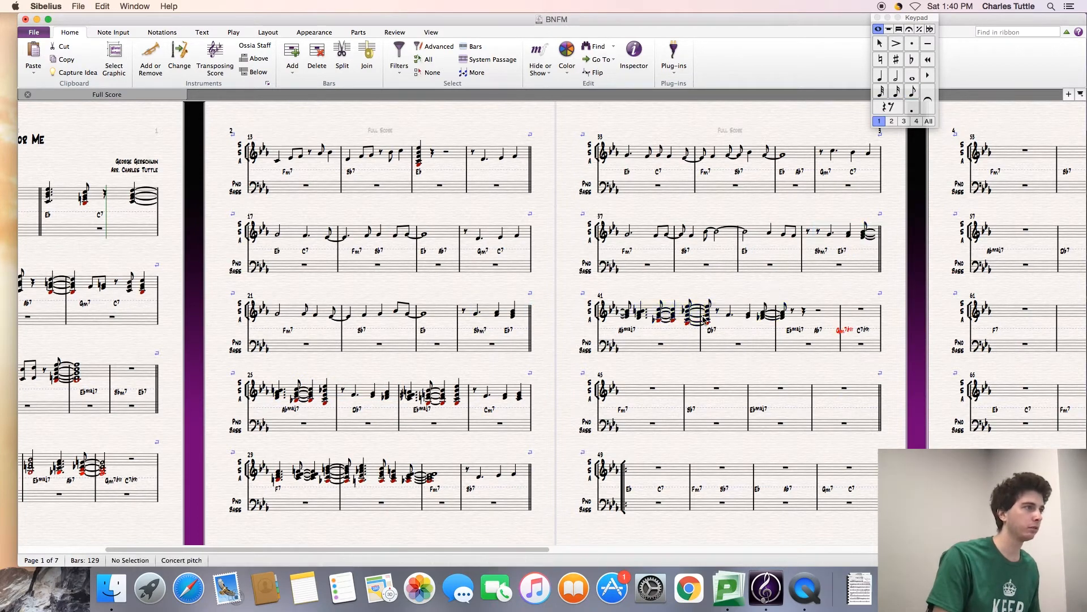
key(Escape)
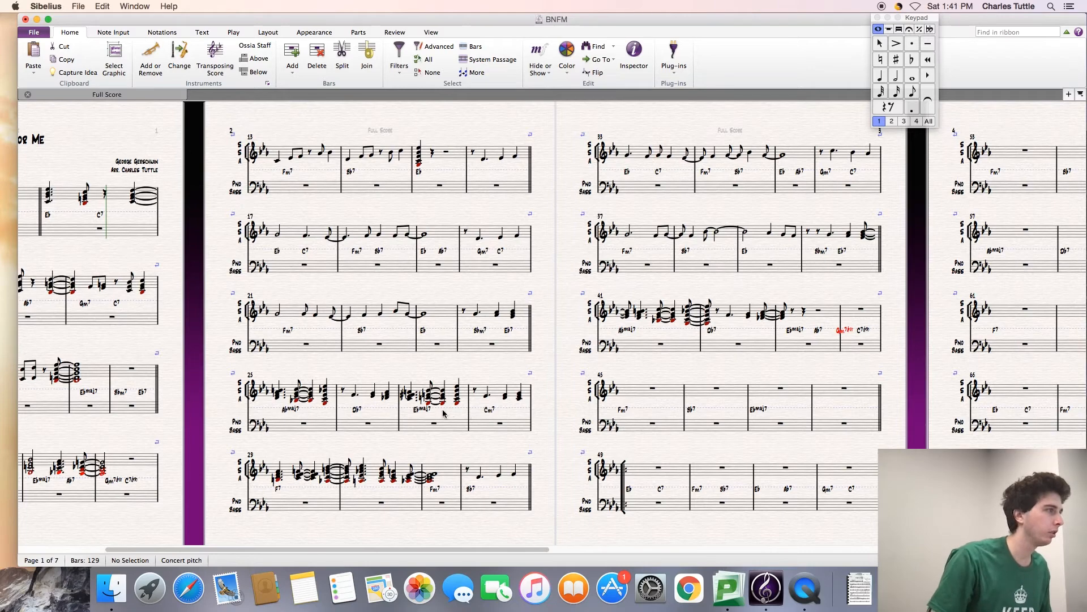
Step: Try to copy the vocal harmonies of bar 27 into bar 43
click(426, 393)
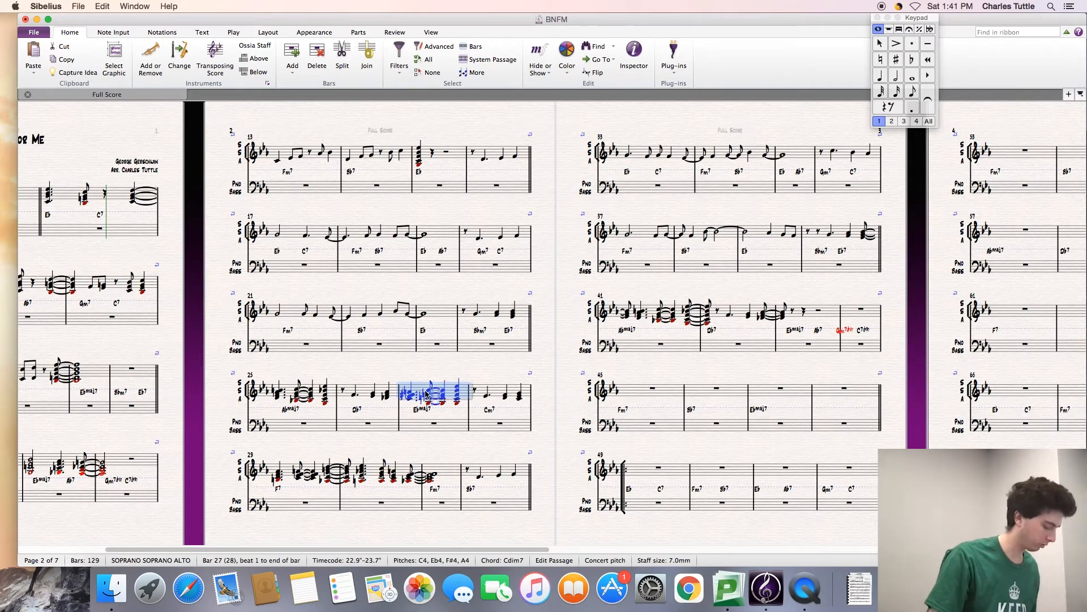
click(800, 317)
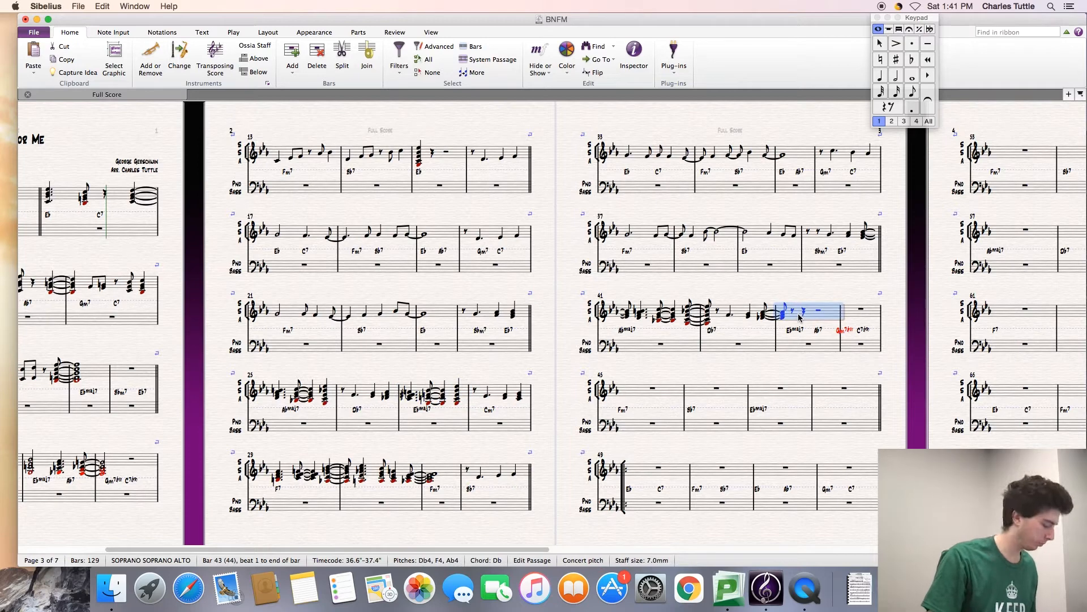
key(super+z)
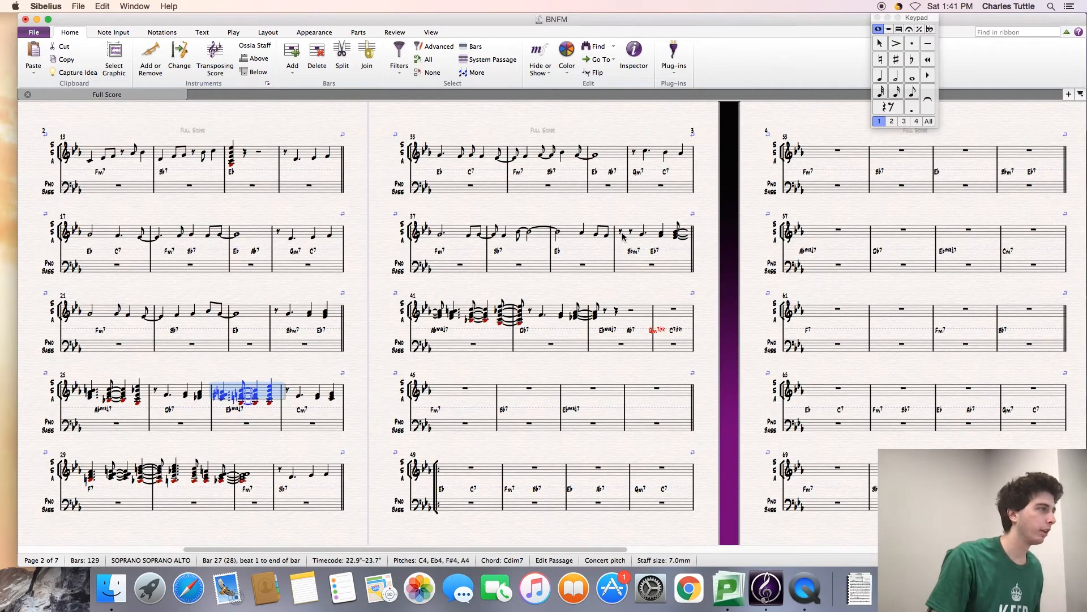
Step: Copy the vocal harmonies of bars 24 to 27 over bars 40 to 43, starting at beat 1 of bar 40
click(304, 319)
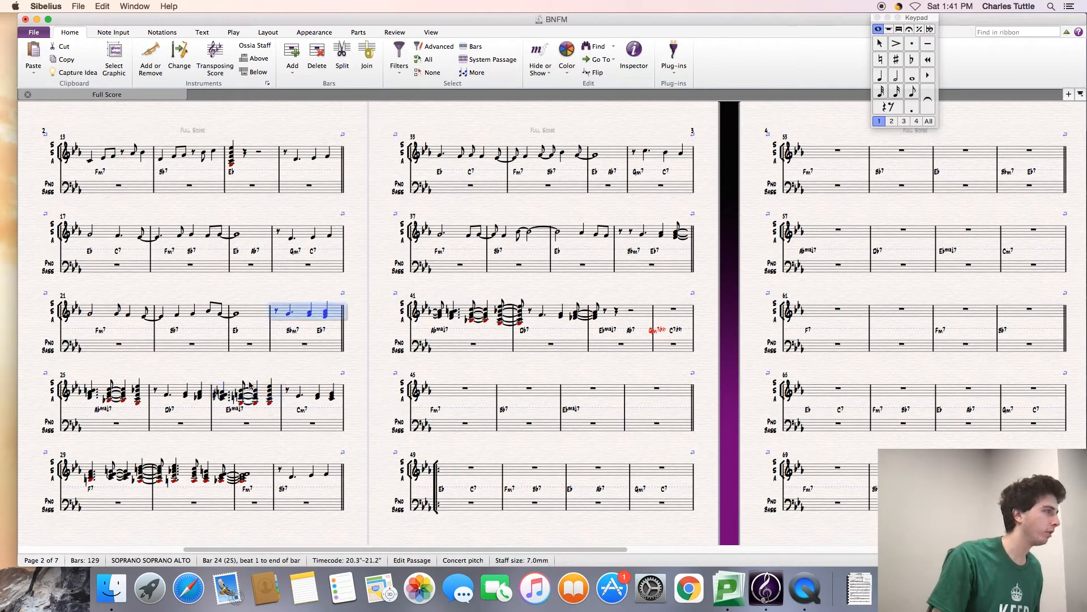
shift+click(264, 393)
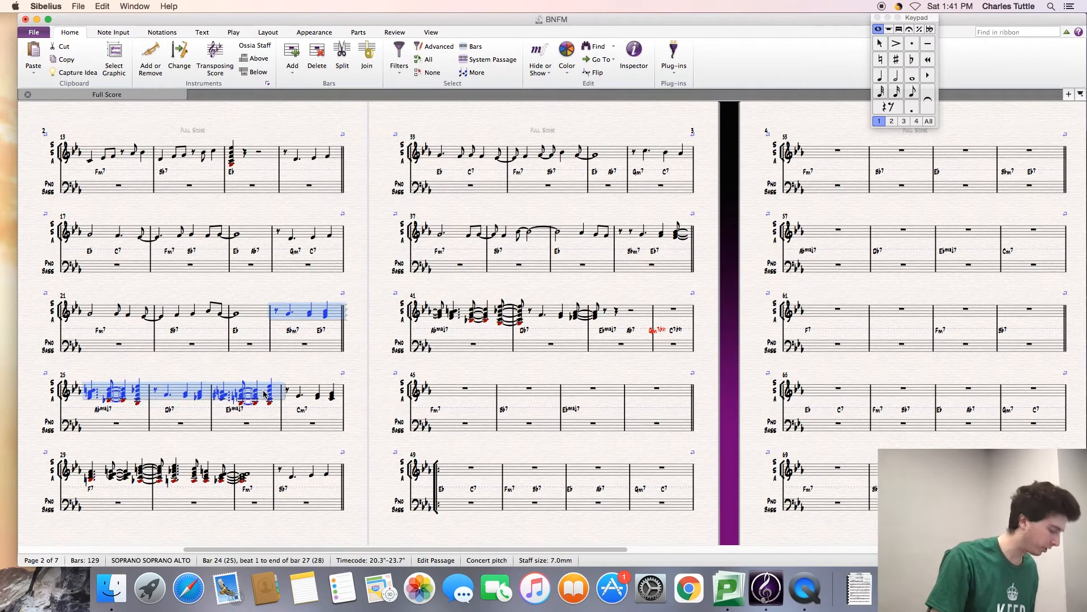
click(643, 234)
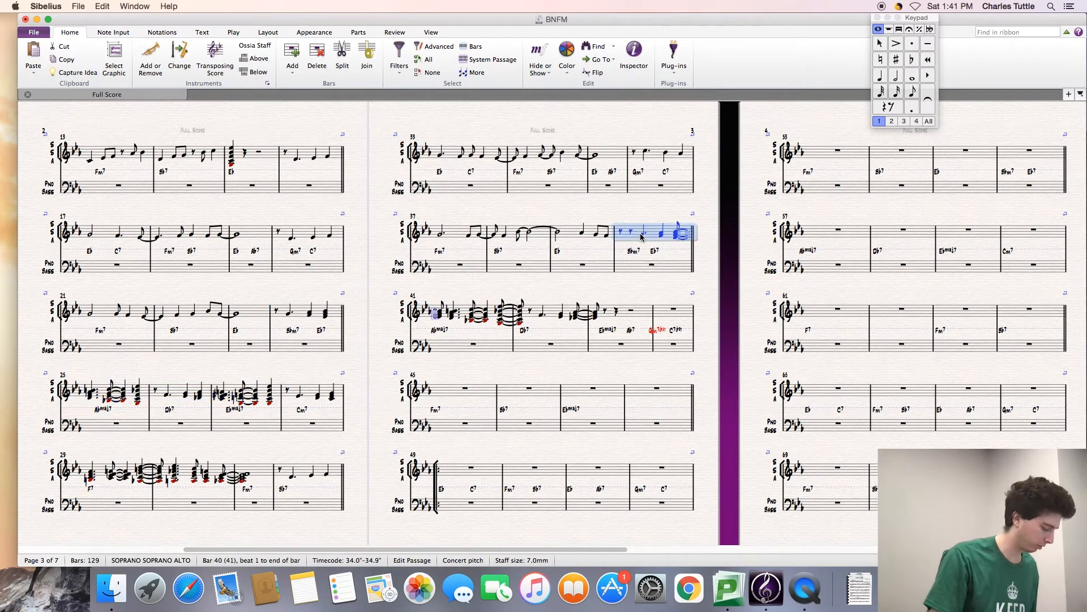
key(super+v)
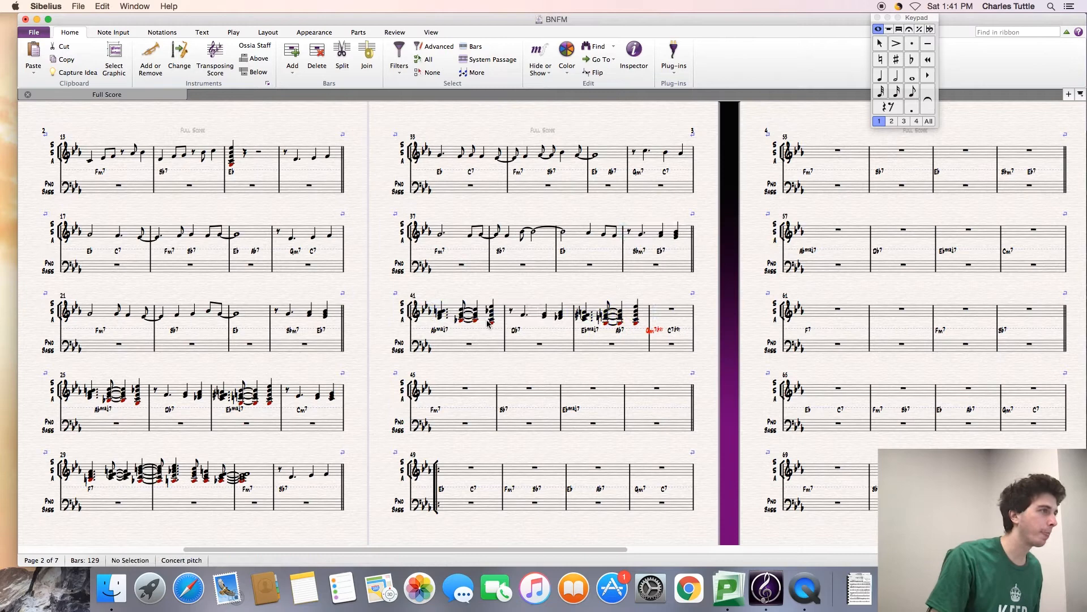
Step: Replace the beat-4 chord of bar 43 with C#4, G4, Bb4, C5 and F5, tied to an eighth-note chord in bar 44
click(637, 325)
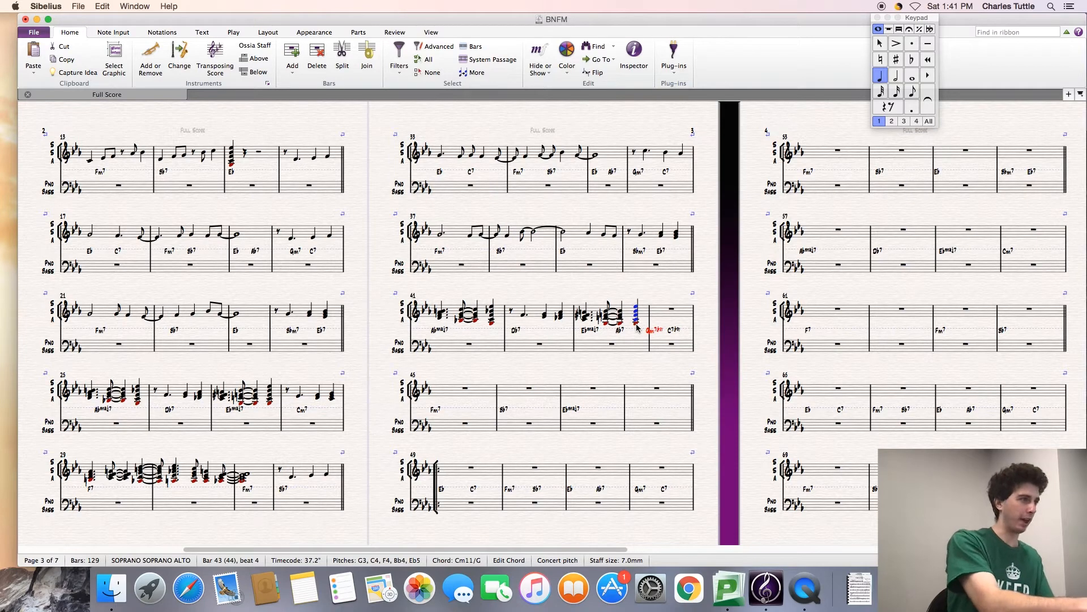
key(KP_Enter)
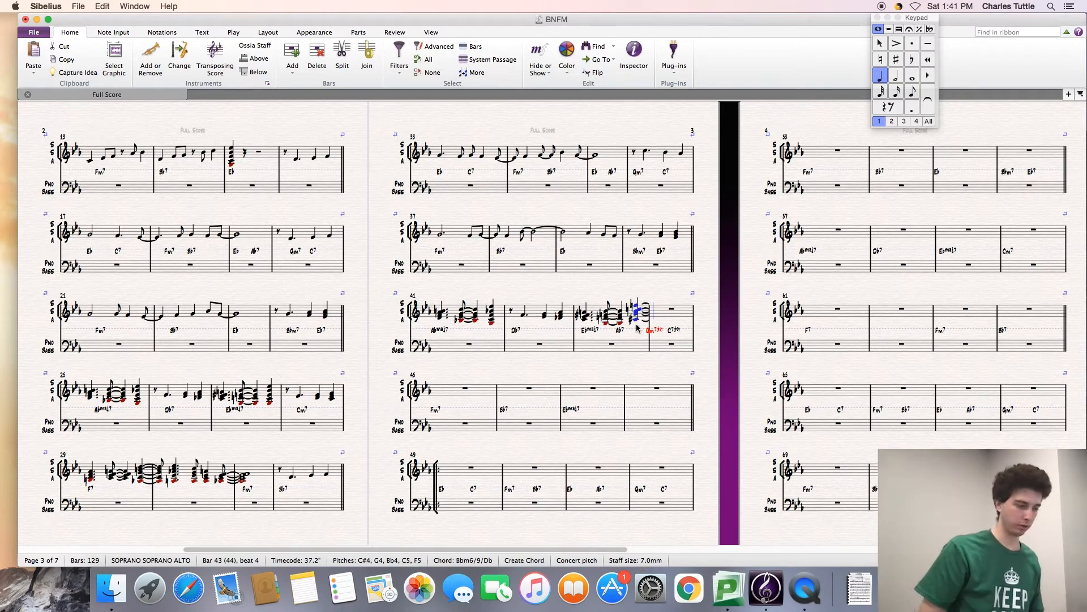
key(KP_3)
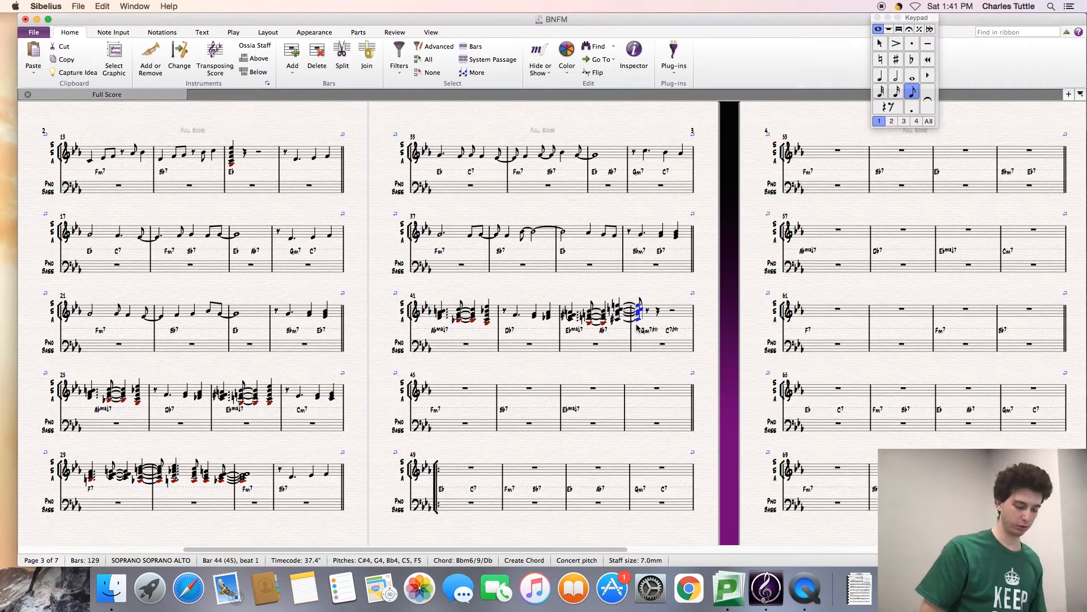
Step: Complete bar 44 with a dotted-quarter chord of Db4, F4, Bb4, Eb5 and two quarter chords, the last G3, Db4, E4, Bb4
key(KP_4)
key(KP_Decimal)
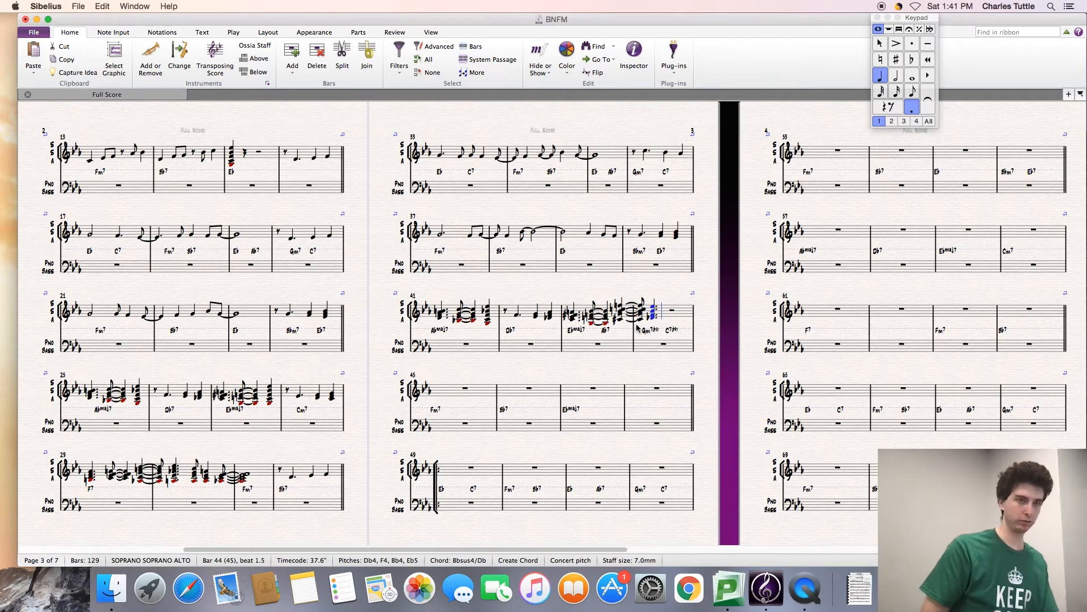
key(KP_Decimal)
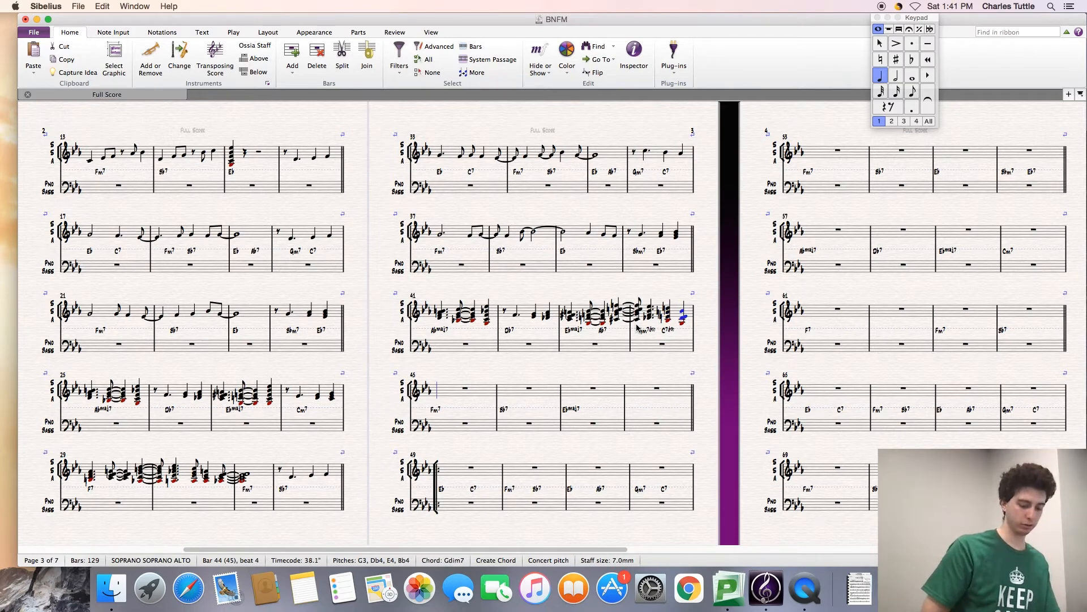
Step: Enter half, quarter and quarter chords in bar 45, and half, dotted-quarter and eighth chords in bar 46, ending on G3, Bb3, C4, Eb4
key(5)
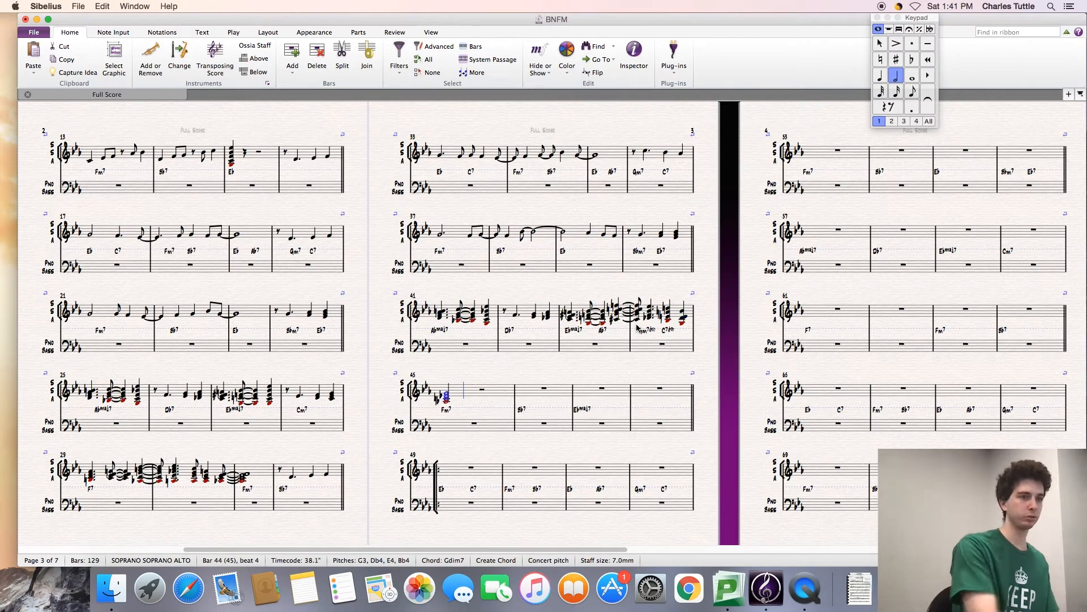
key(4)
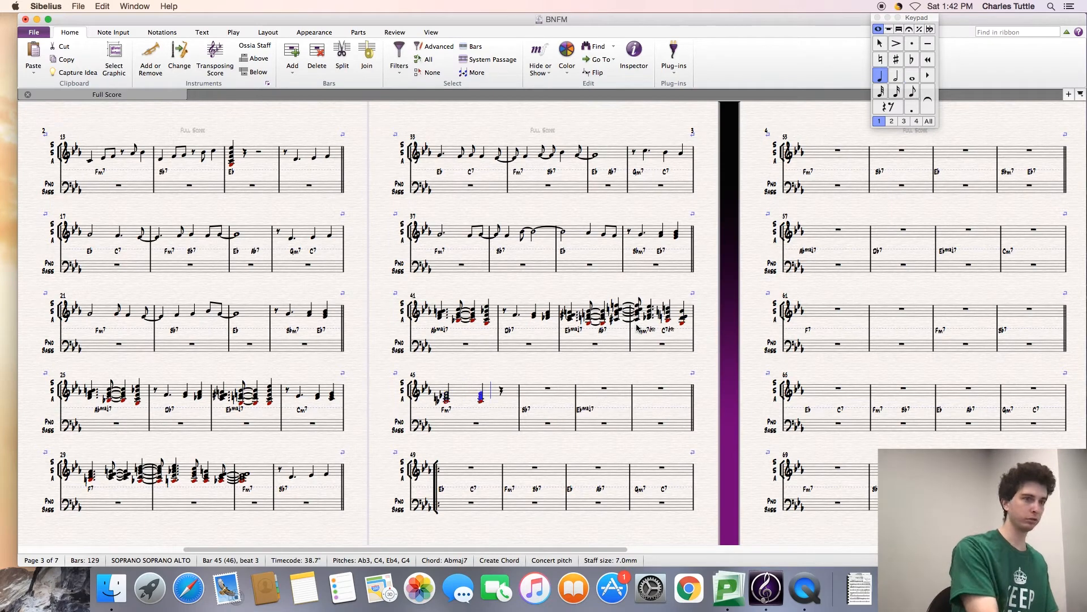
key(5)
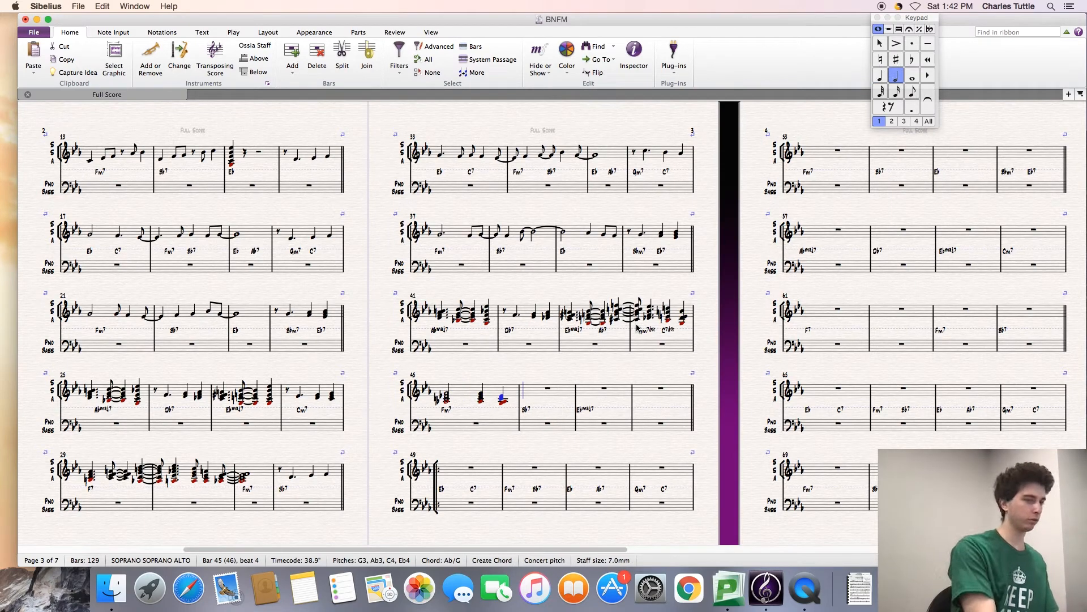
key(4)
key(period)
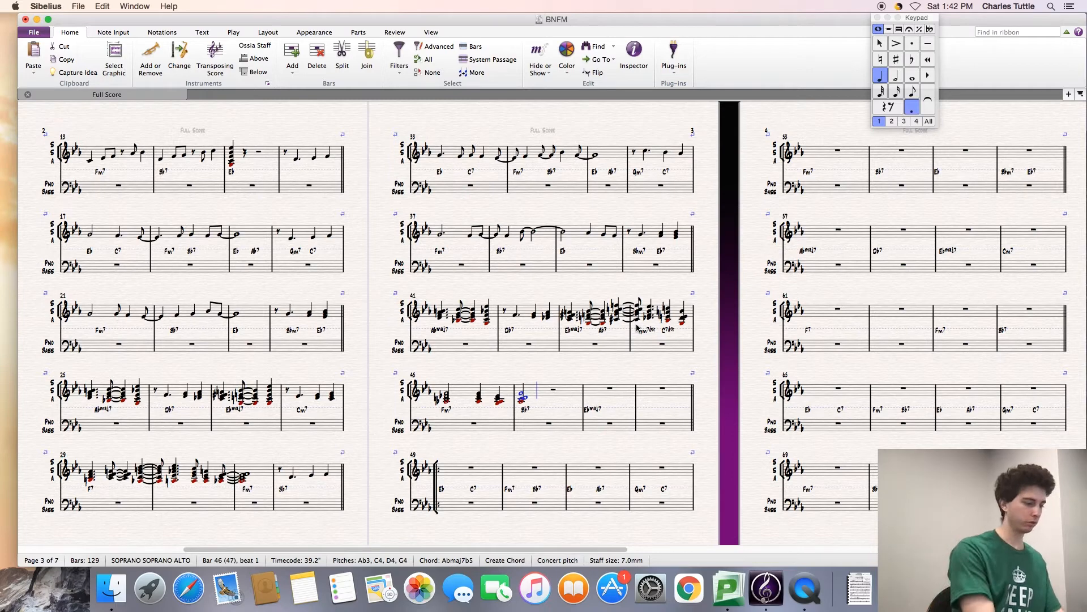
key(3)
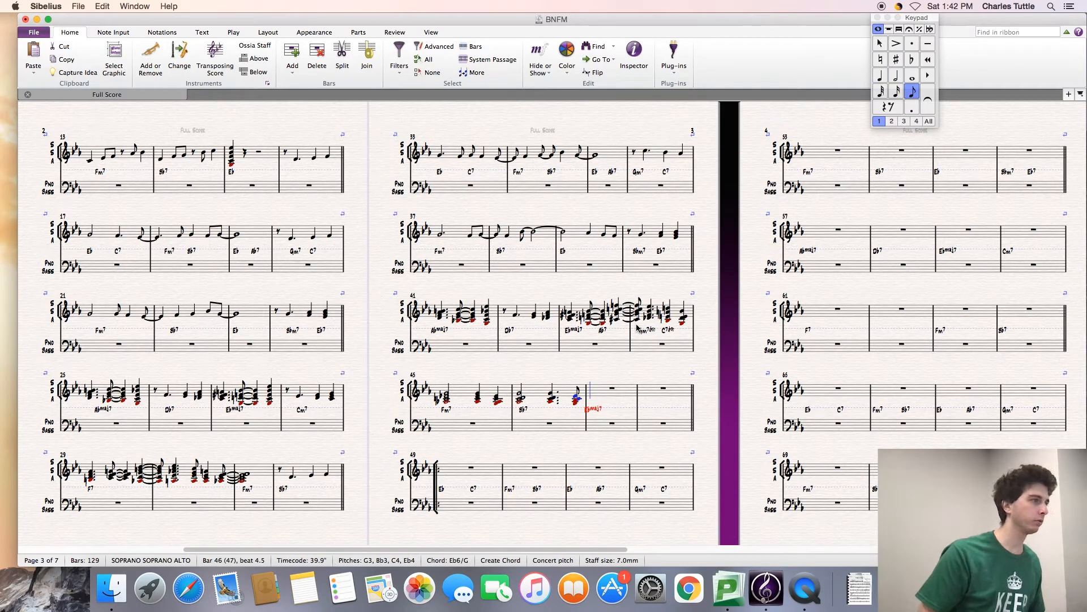
key(Escape)
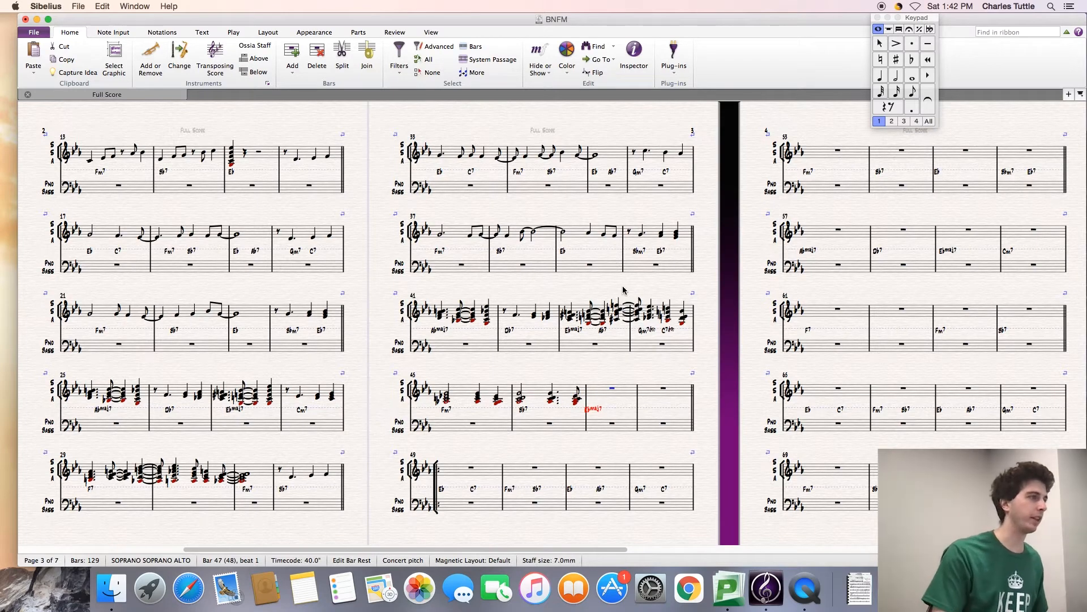
key(Escape)
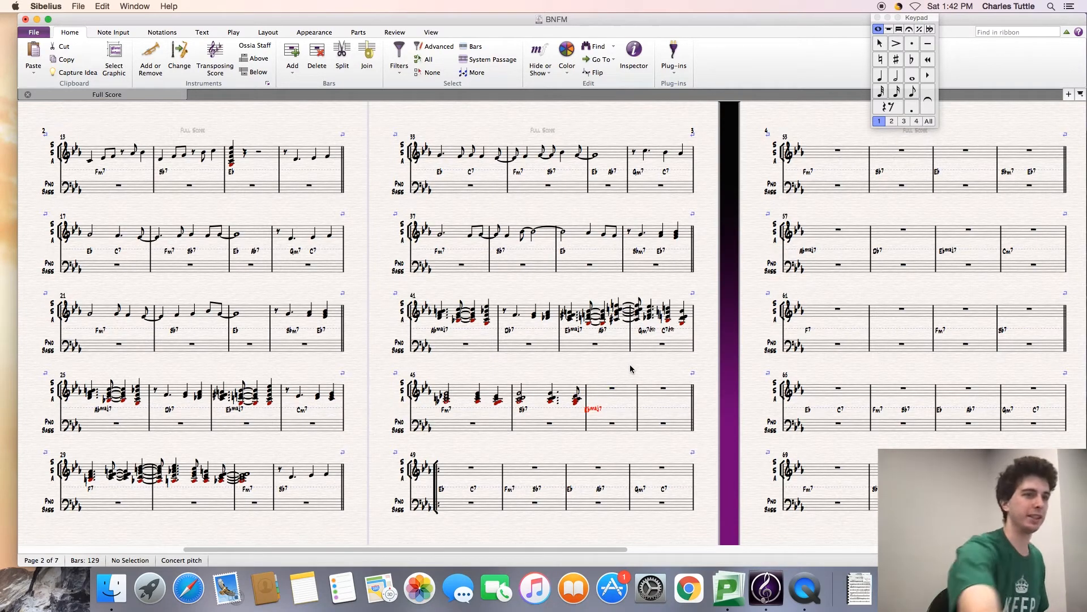
Step: Fill bar 48 with two quarter chords of Ab3, D4, F4, C5, two eighth chords, an eighth rest and an eighth chord of Bb3, Eb4, G4, D5
click(663, 389)
key(4)
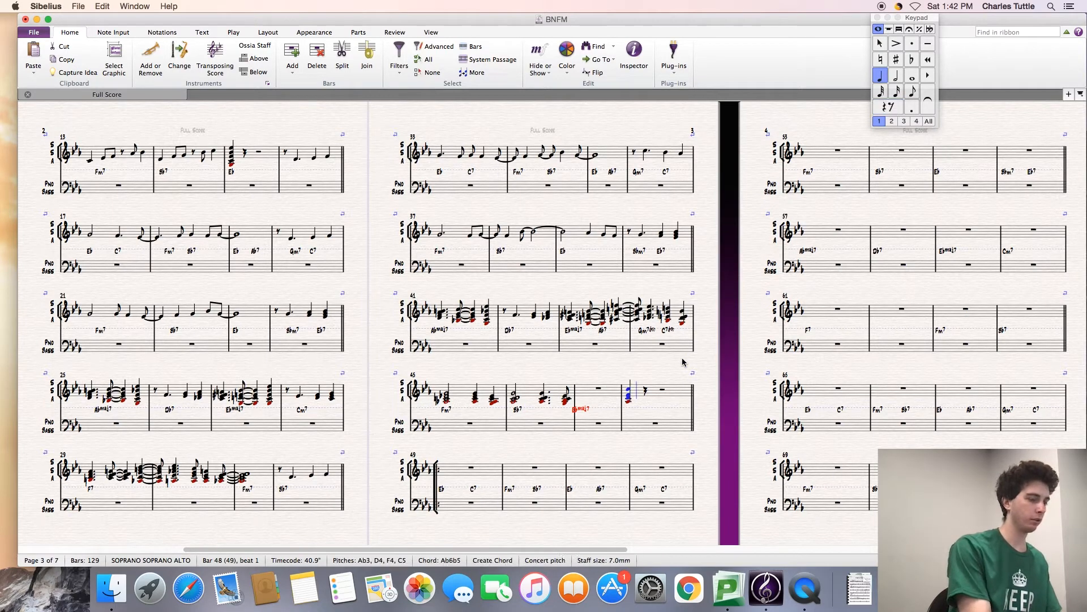
key(3)
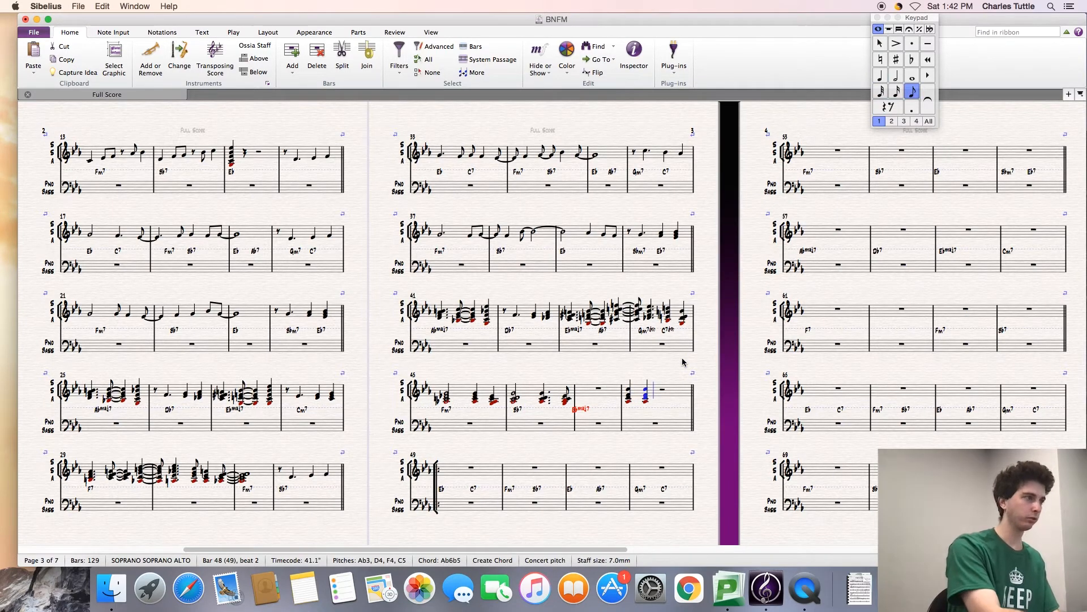
key(0)
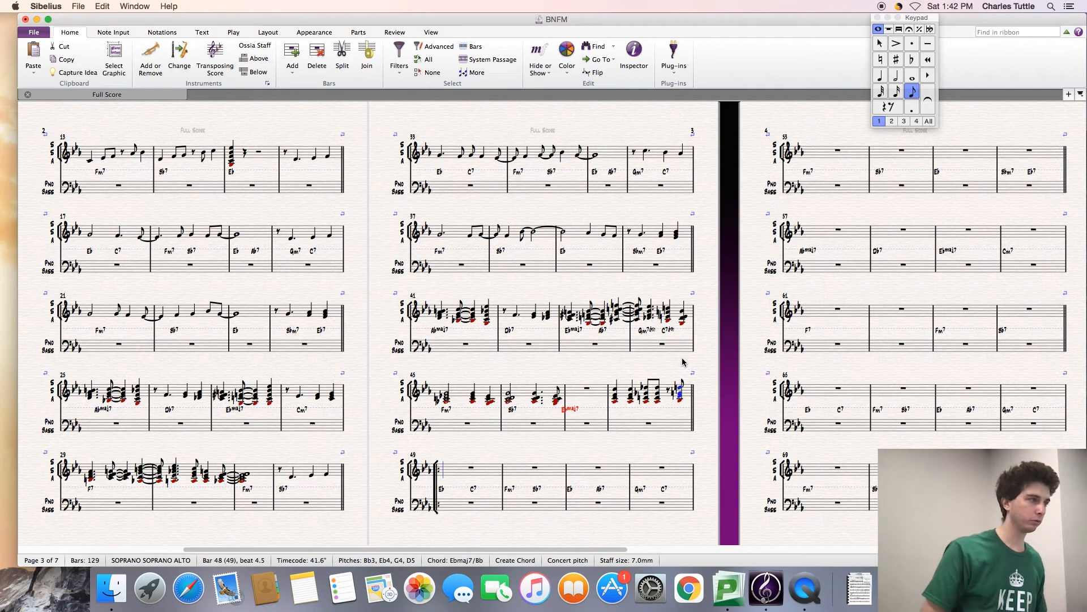
Step: Enter a dotted-quarter chord of Ab3, C4, D4, G4 on beat 3 of bar 50 and an eighth chord of G3, Bb3, D4, F4 tied to a whole-note chord
key(Right)
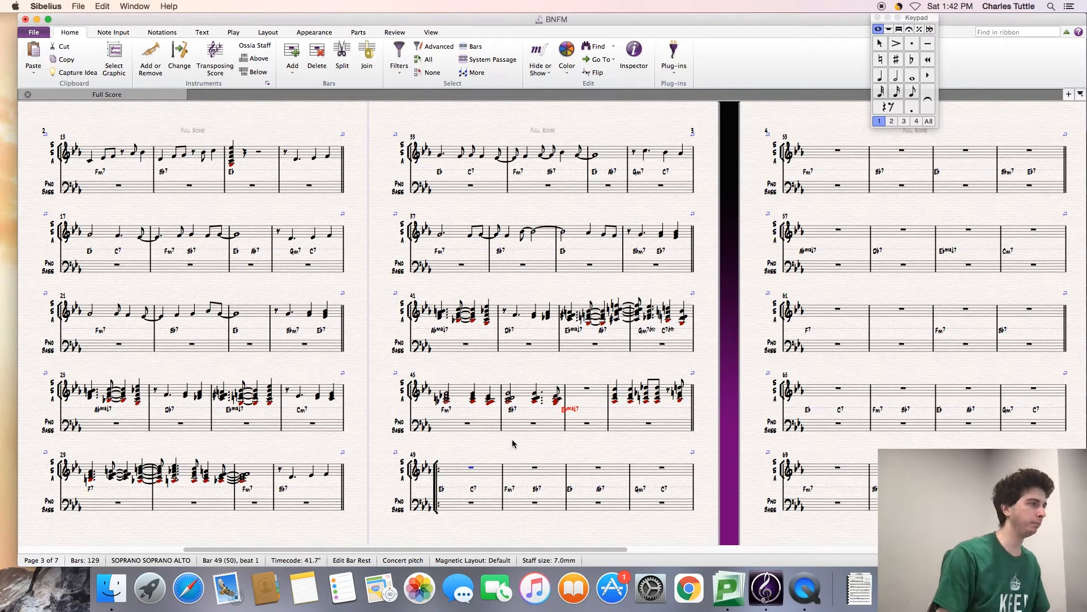
click(536, 469)
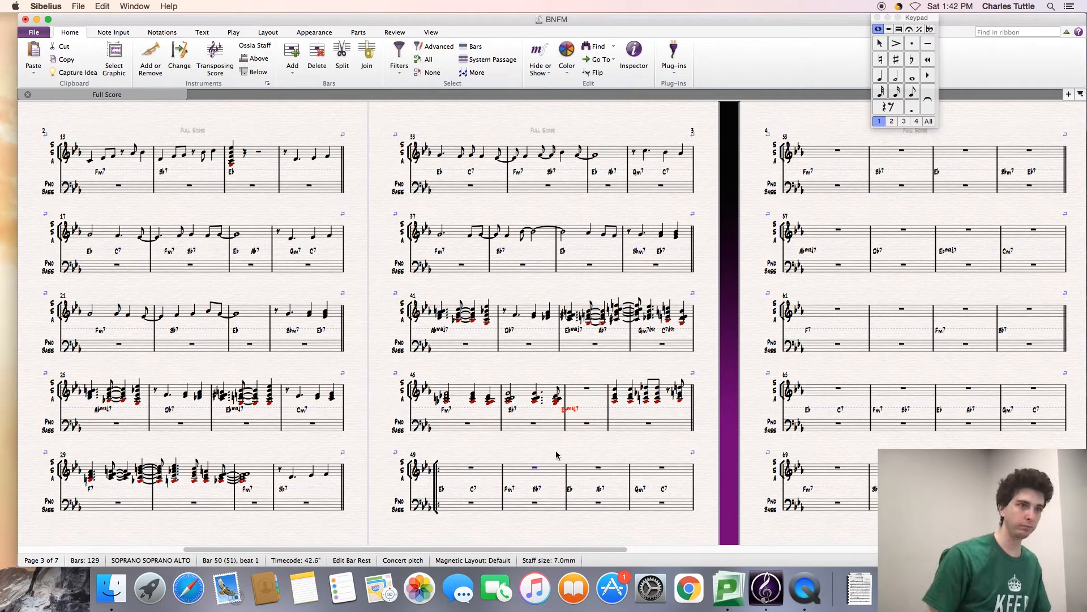
key(5)
key(4)
key(period)
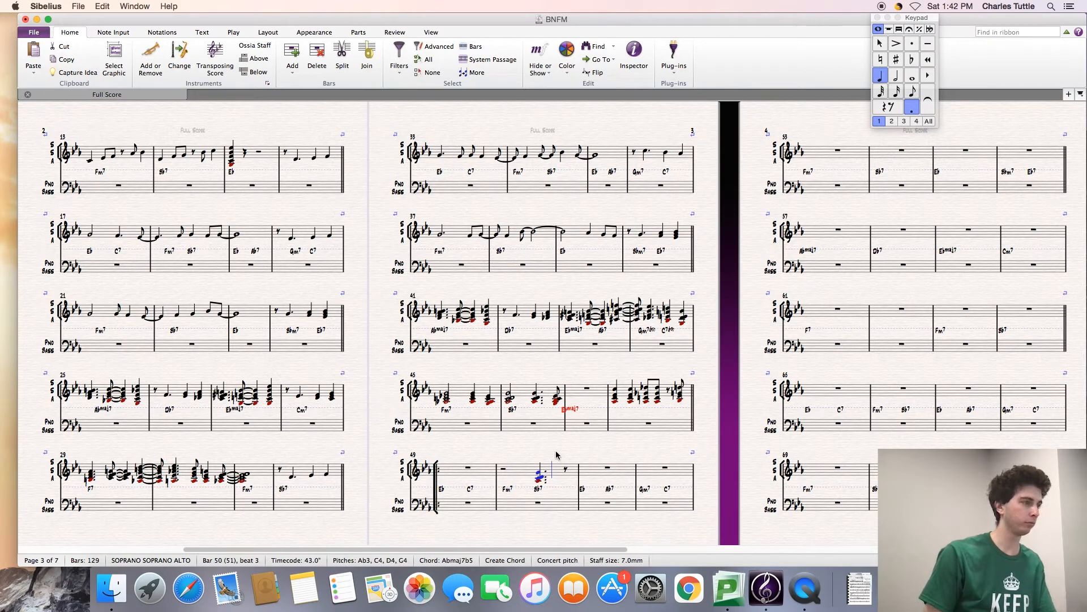
key(3)
key(period)
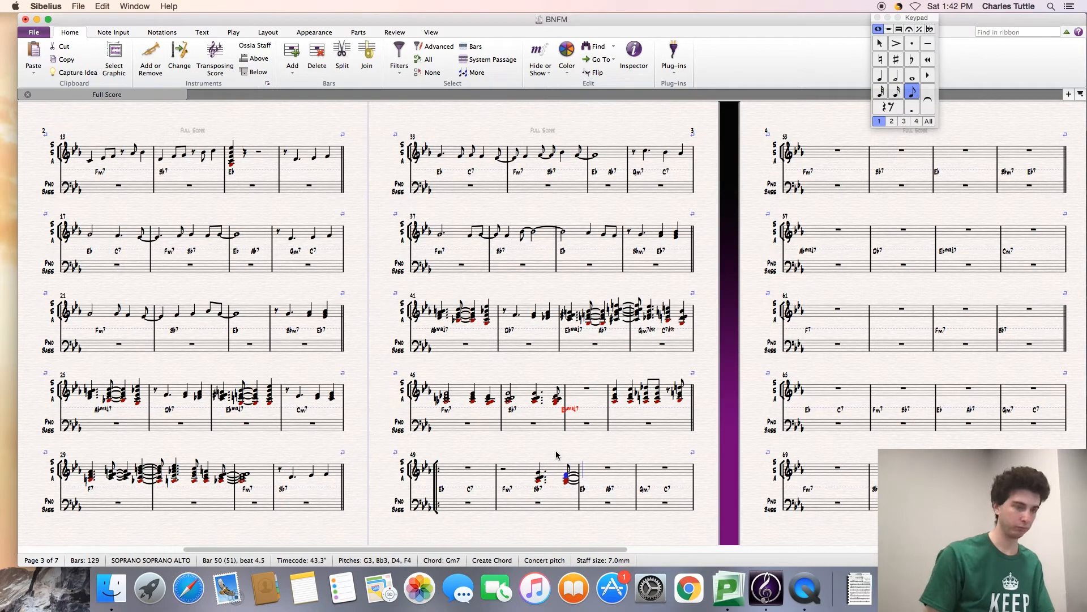
key(6)
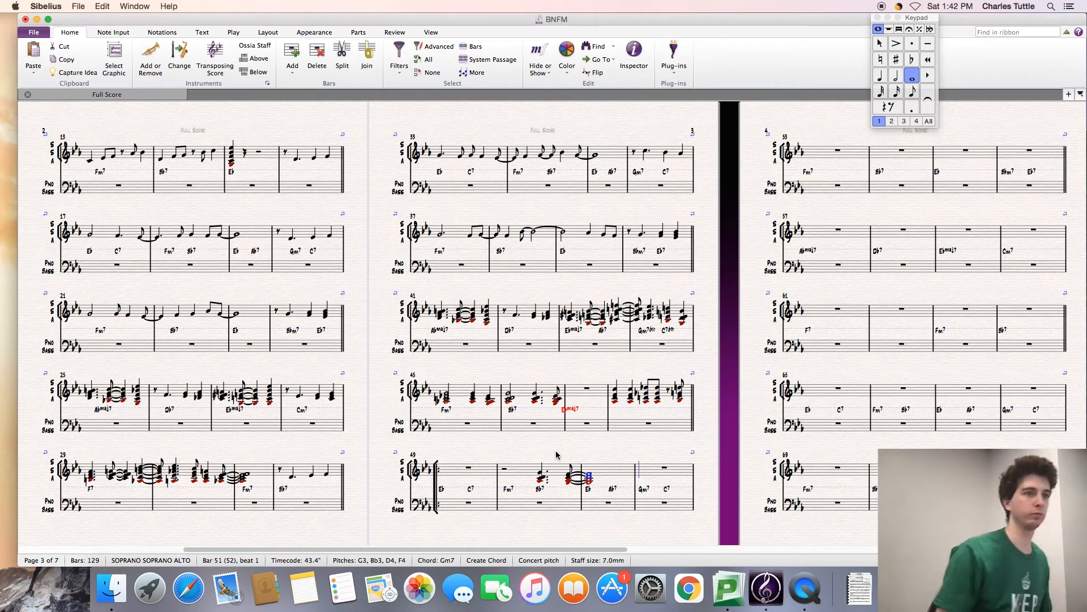
Step: Enter a dotted-quarter chord of Ab3, C4, D4, F4 on beat 3 of bar 54 and an eighth chord of G3, Bb3, C4, Eb4 tied to a whole-note chord
key(Right)
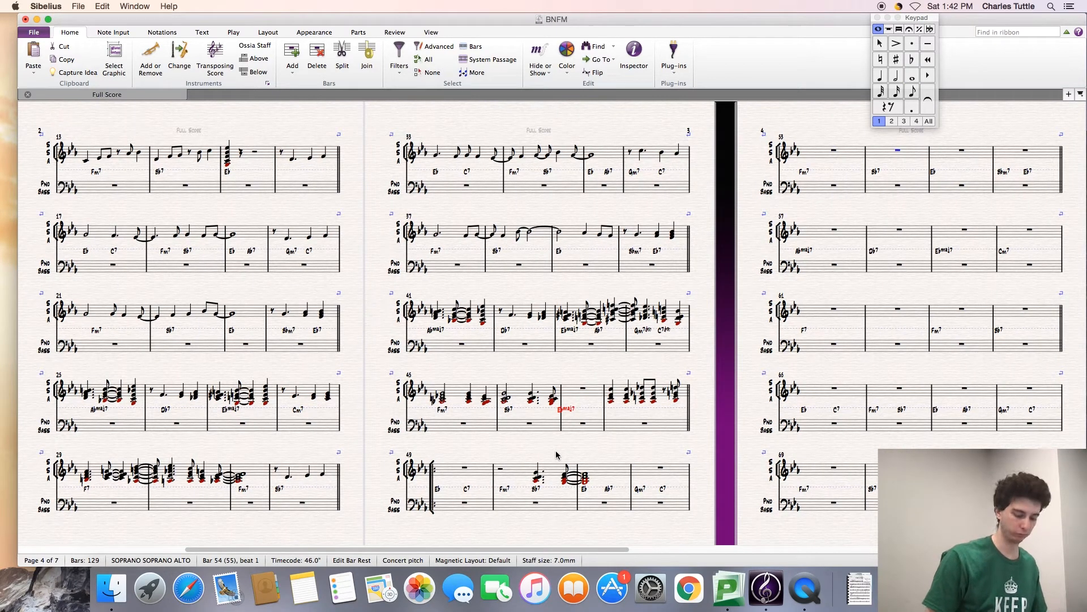
key(5)
key(0)
key(4)
key(period)
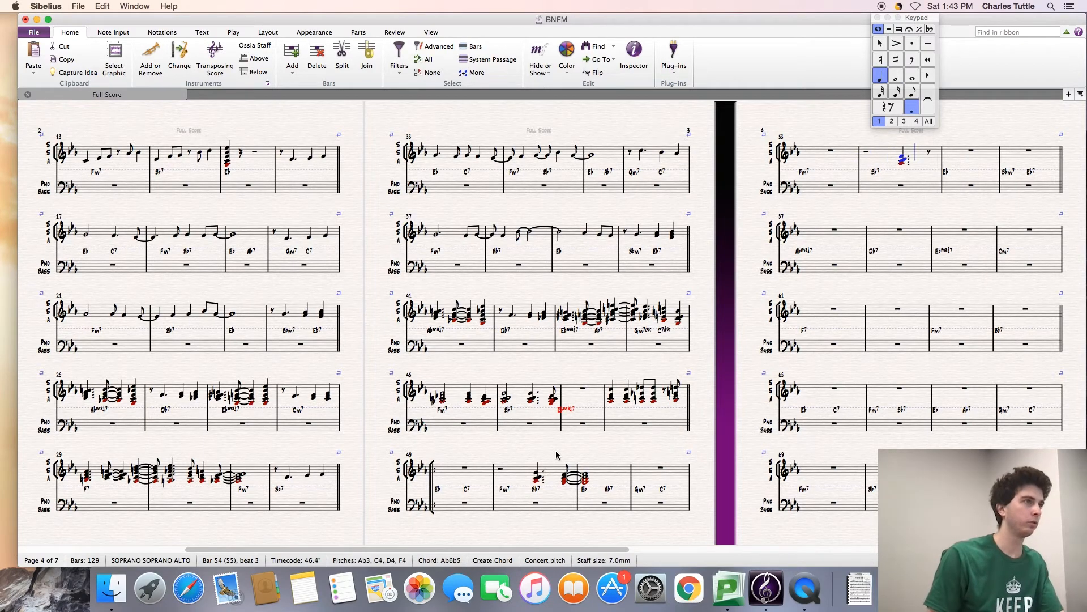
key(3)
key(Return)
key(6)
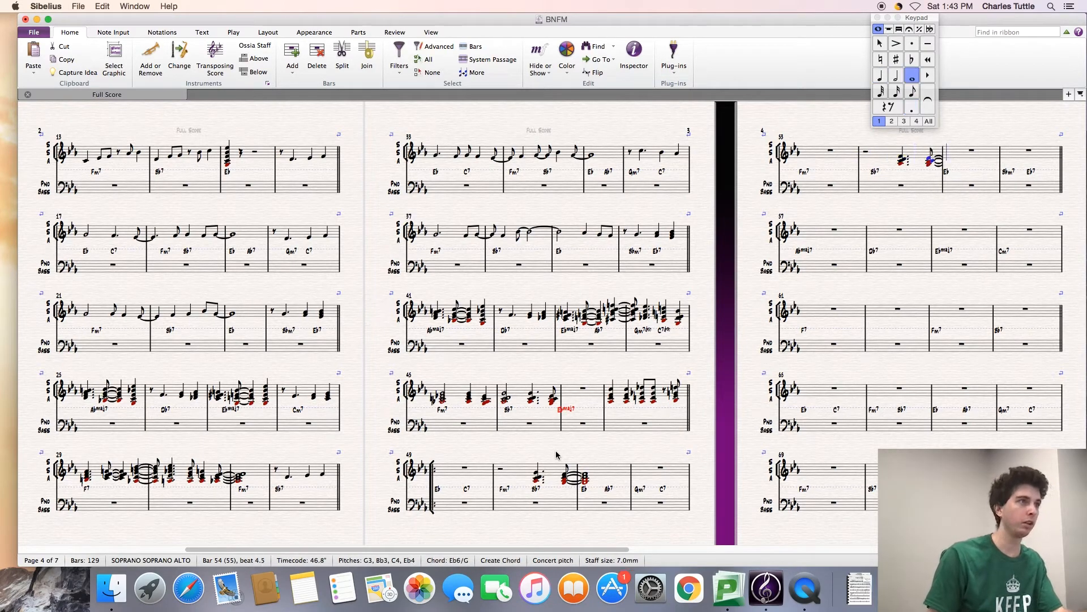
key(Escape)
key(Escape)
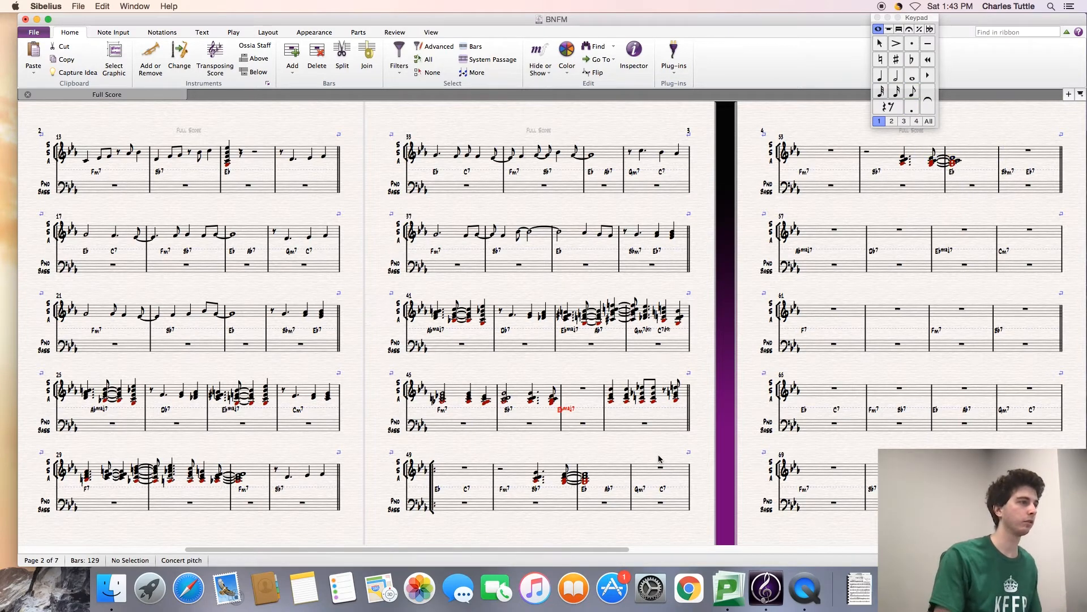
drag(709, 407, 427, 399)
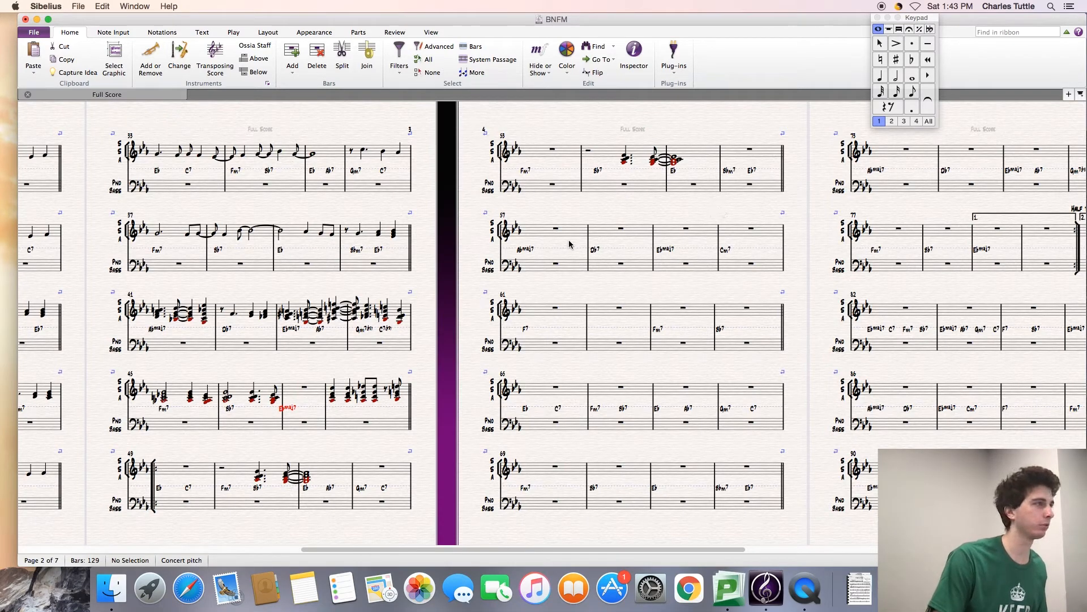
Step: Enter four-part chords in vocal bars 57–60: half notes up to bar 59 beat 1, a dotted quarter, and an eighth tied to a whole note
click(555, 228)
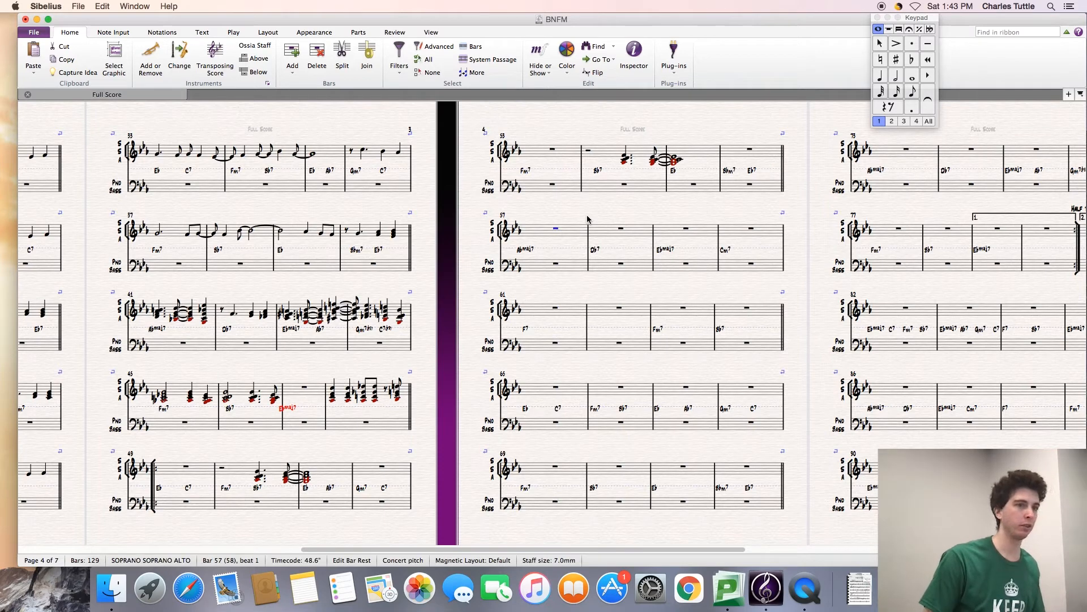
key(5)
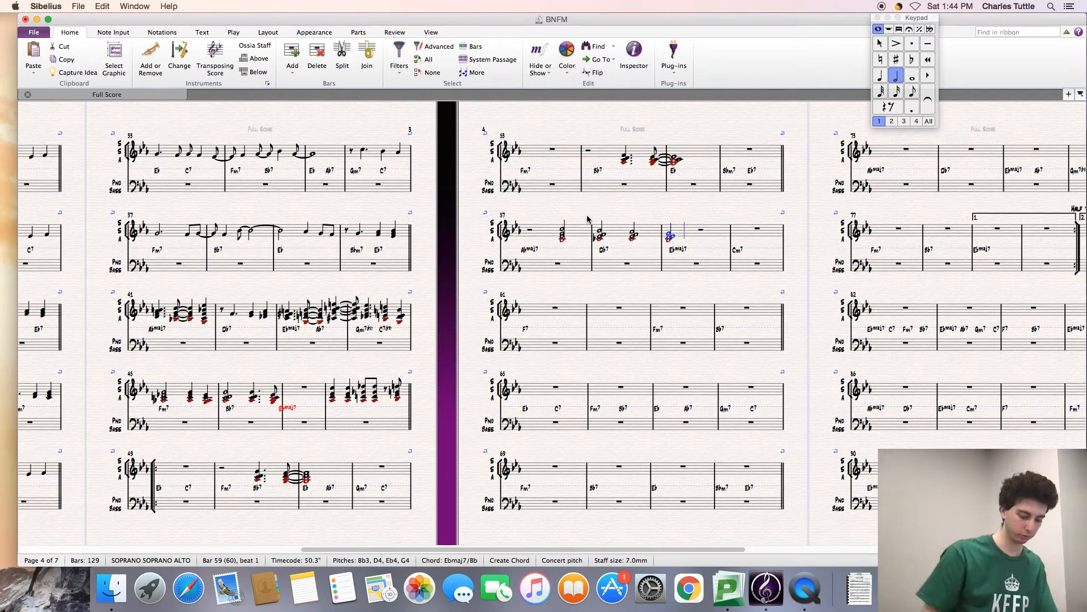
key(4)
key(period)
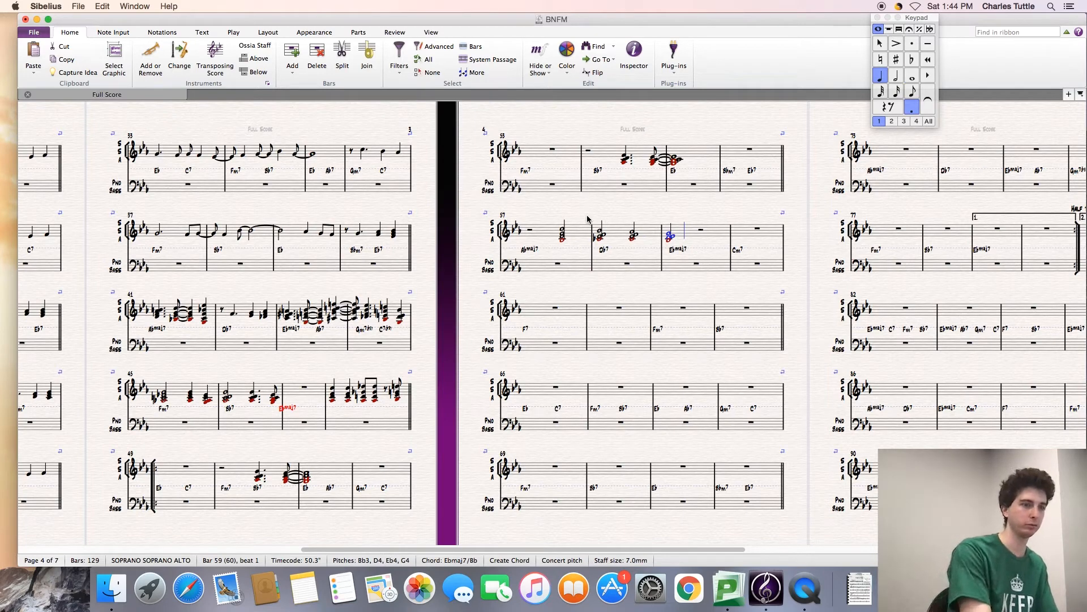
key(3)
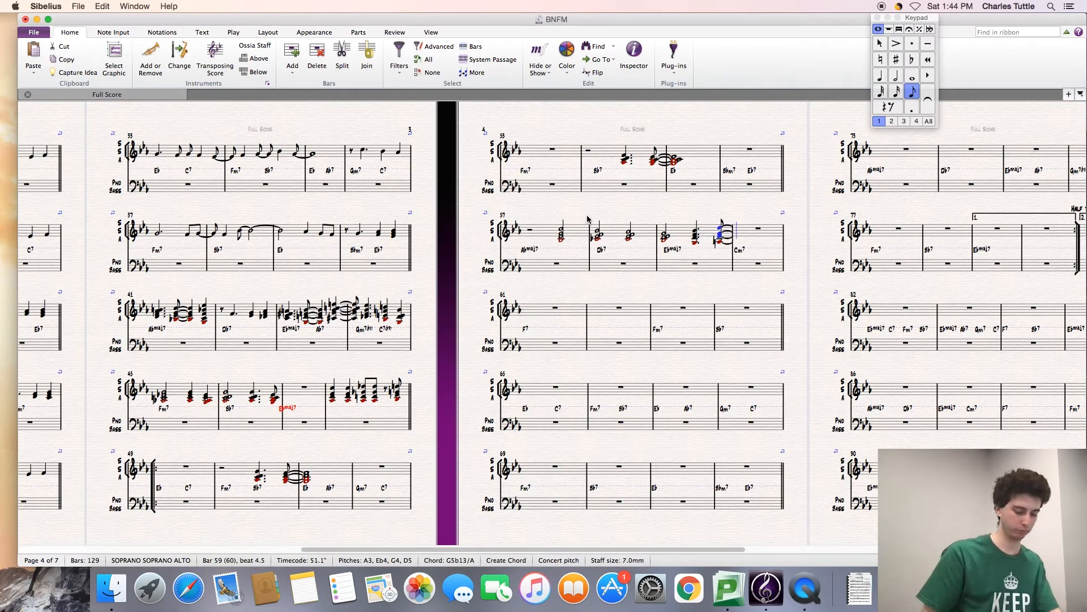
key(6)
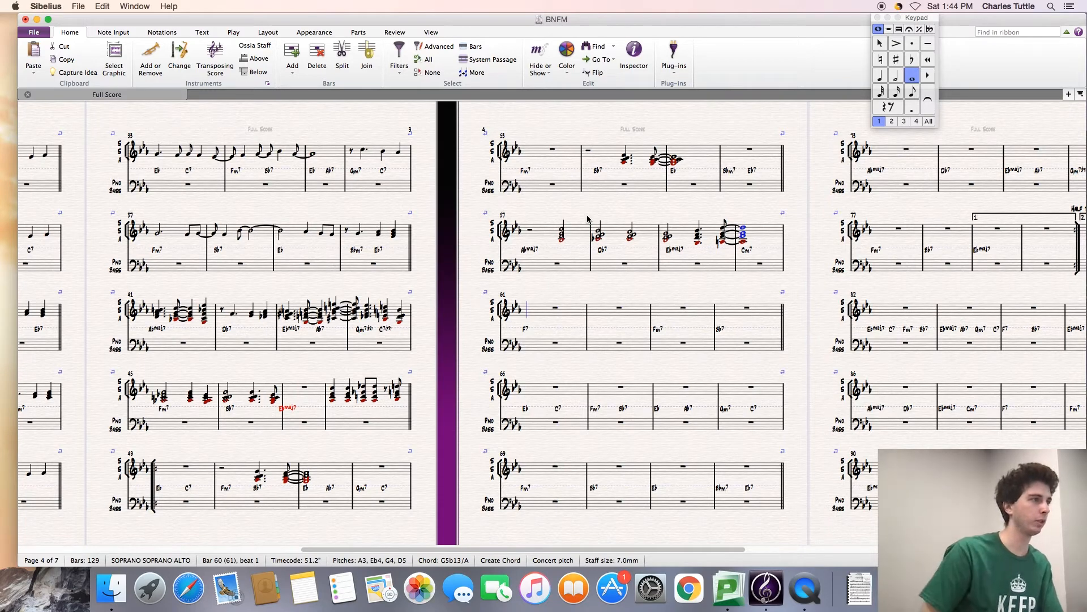
Step: Correct the lowest note of the tied chord at the end of bar 59 to Bb3, making it Bb3, Eb4, G4, D5
key(Left)
key(Left)
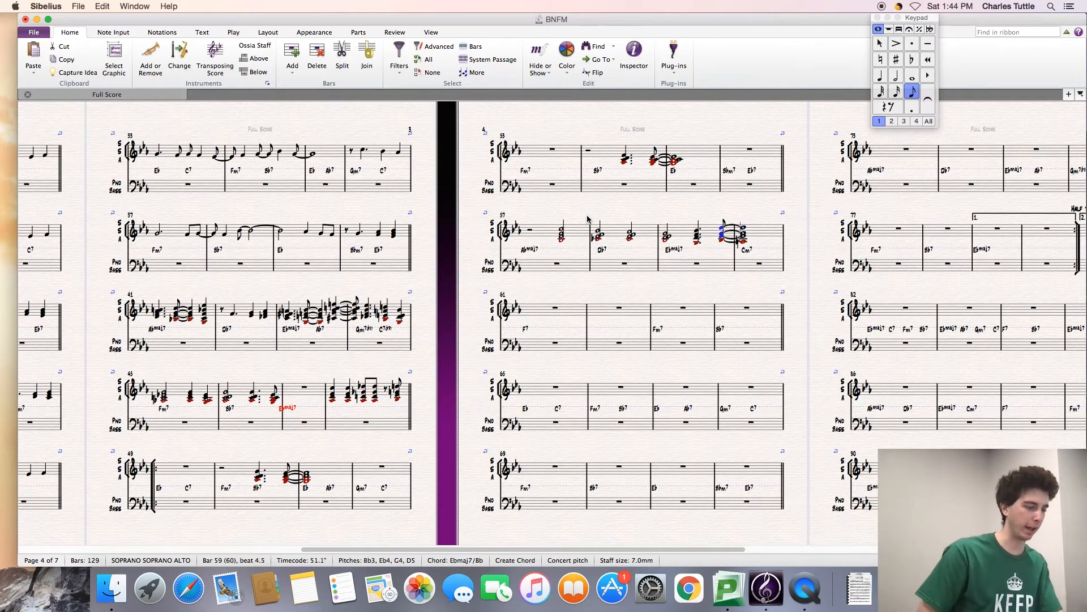
key(6)
key(Right)
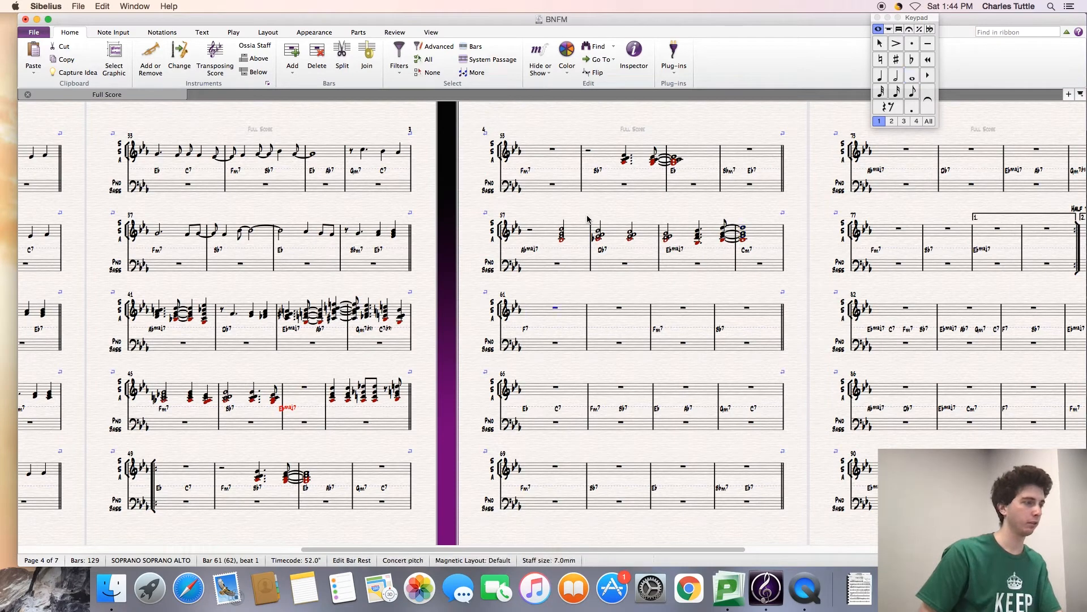
Step: Enter a whole-note chord of A3, Eb4, G4 and C5 in bar 61, tied into bar 62
key(6)
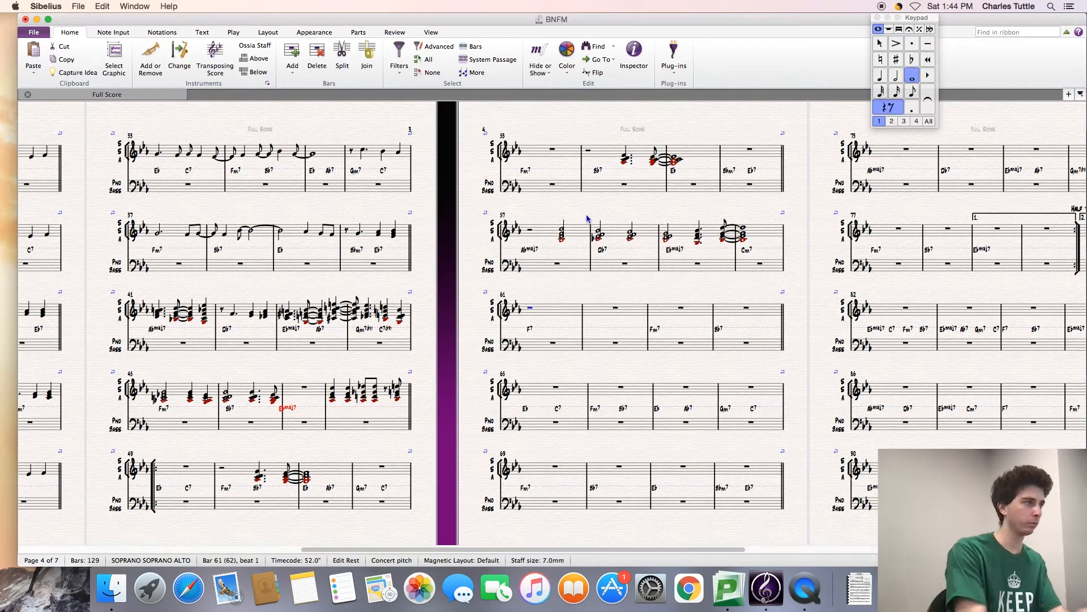
key(Return)
key(r)
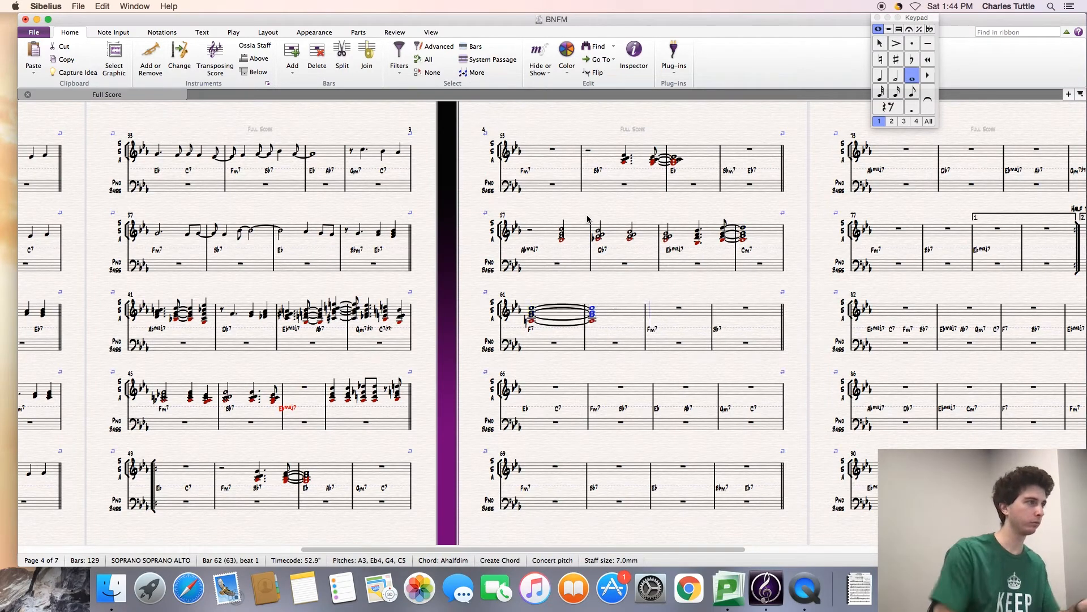
key(Escape)
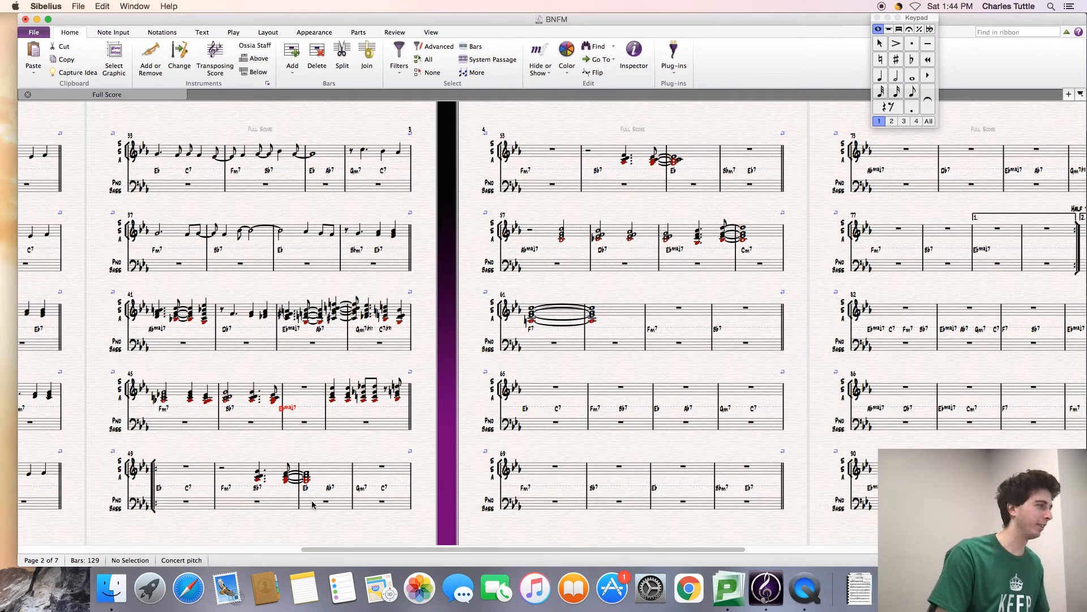
Step: Add hairpins above the sustained vocal chords in bar 51, bar 55 and bars 61–62
click(325, 475)
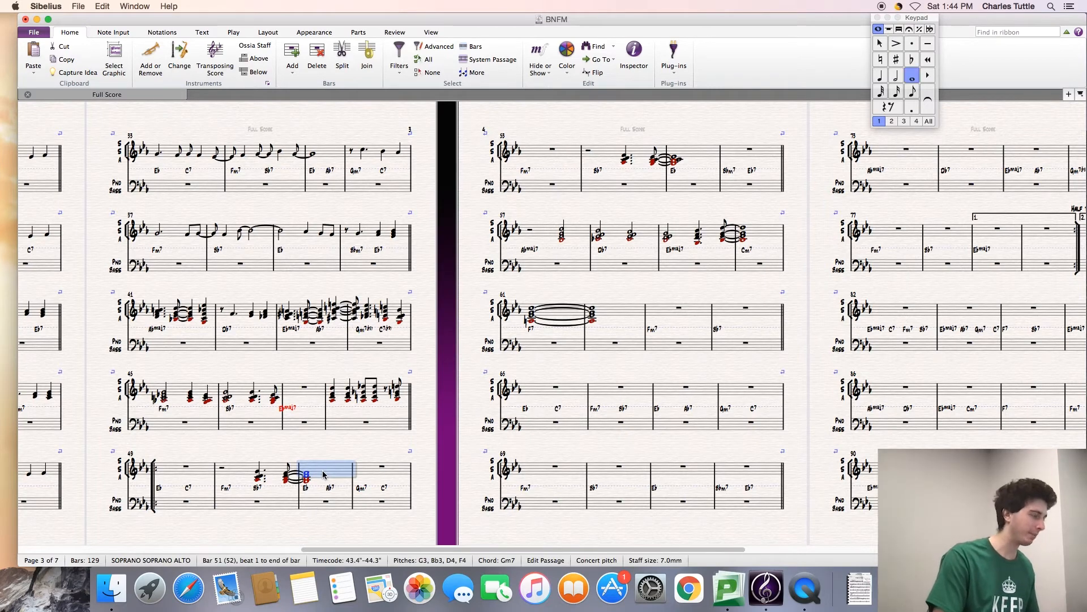
key(h)
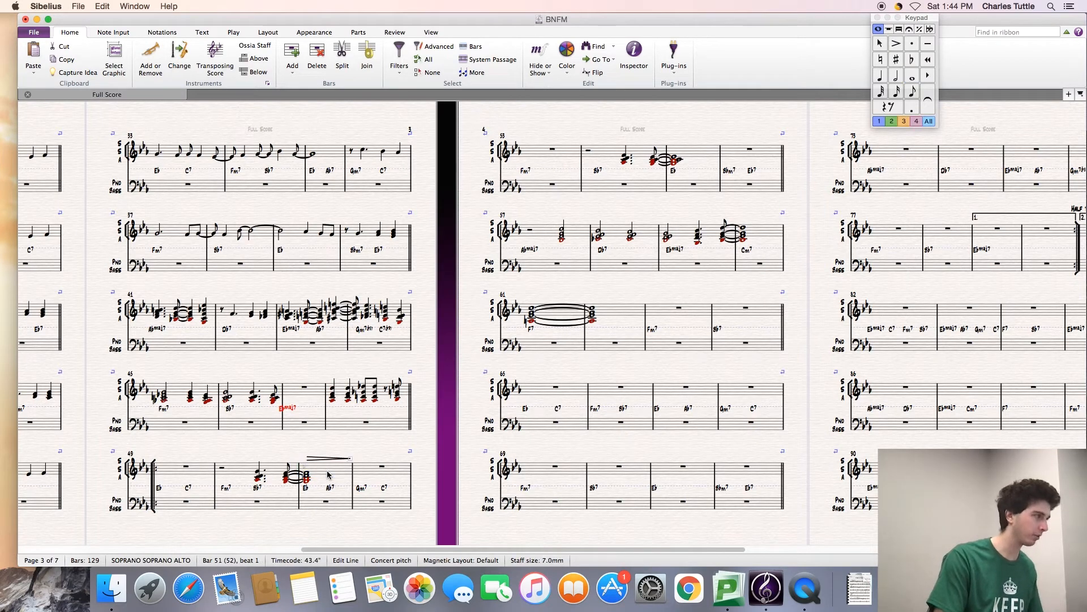
click(692, 156)
key(h)
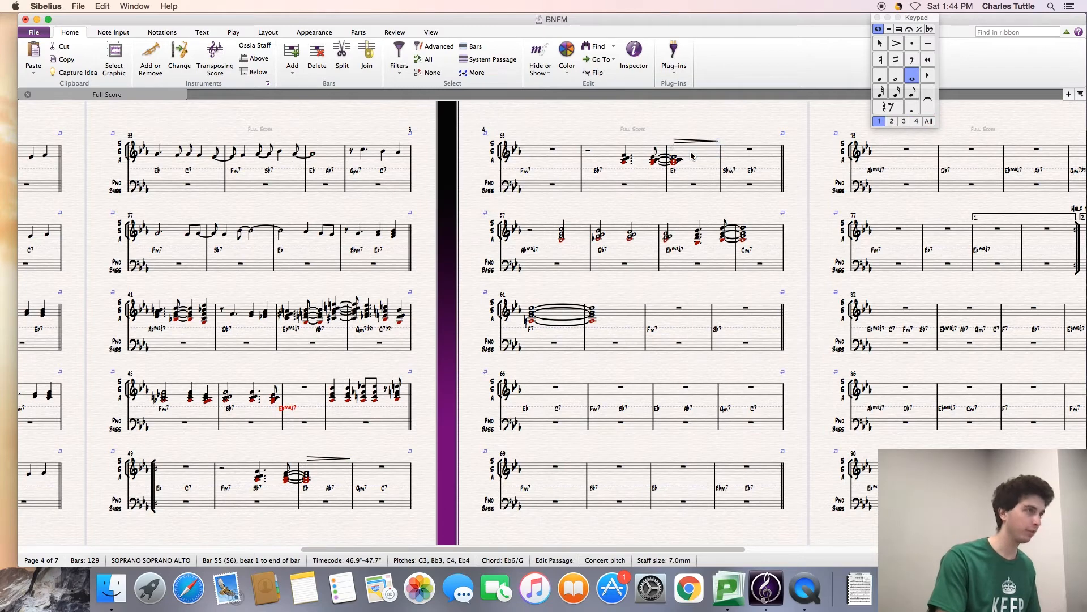
click(568, 319)
shift+click(617, 318)
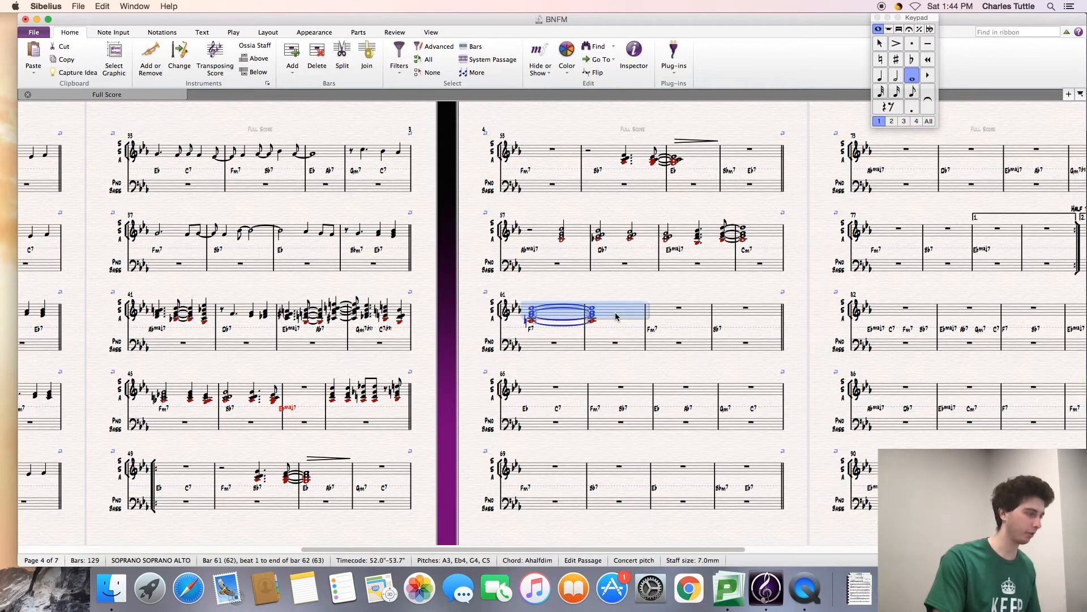
key(h)
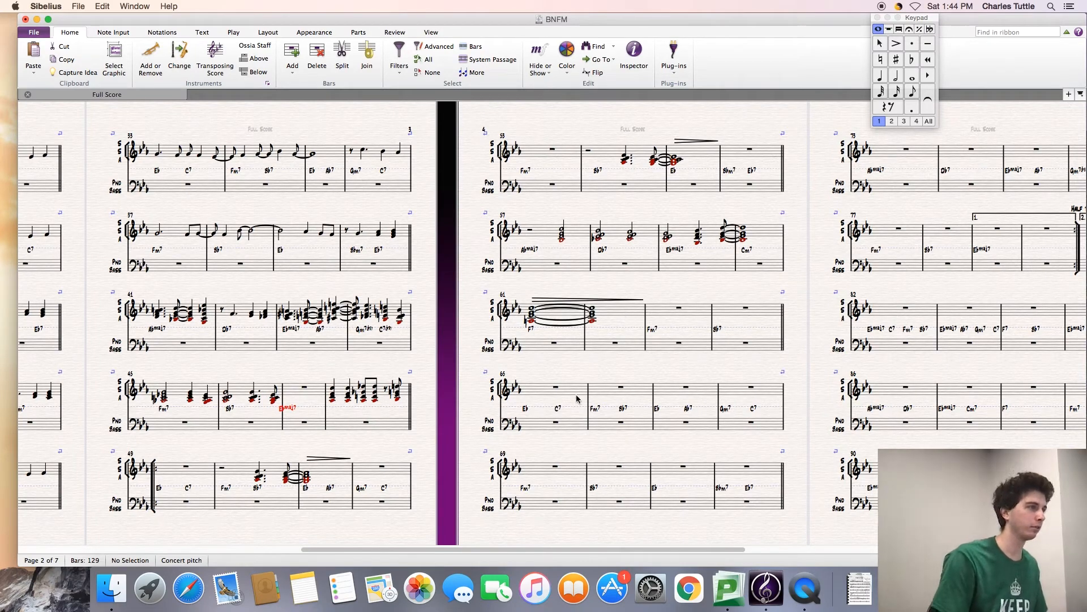
Step: In vocal bar 66, enter a half rest, quarter chord, eighth rest and eighth chord, tied to a half-note chord G3, D4, F4, Bb4 in bar 67
click(631, 380)
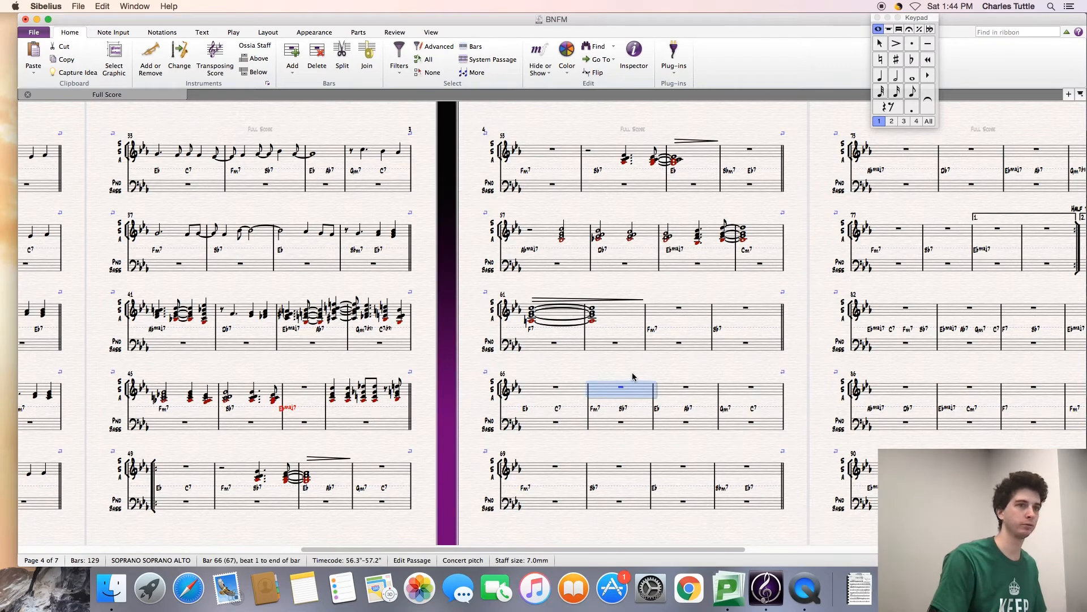
click(621, 386)
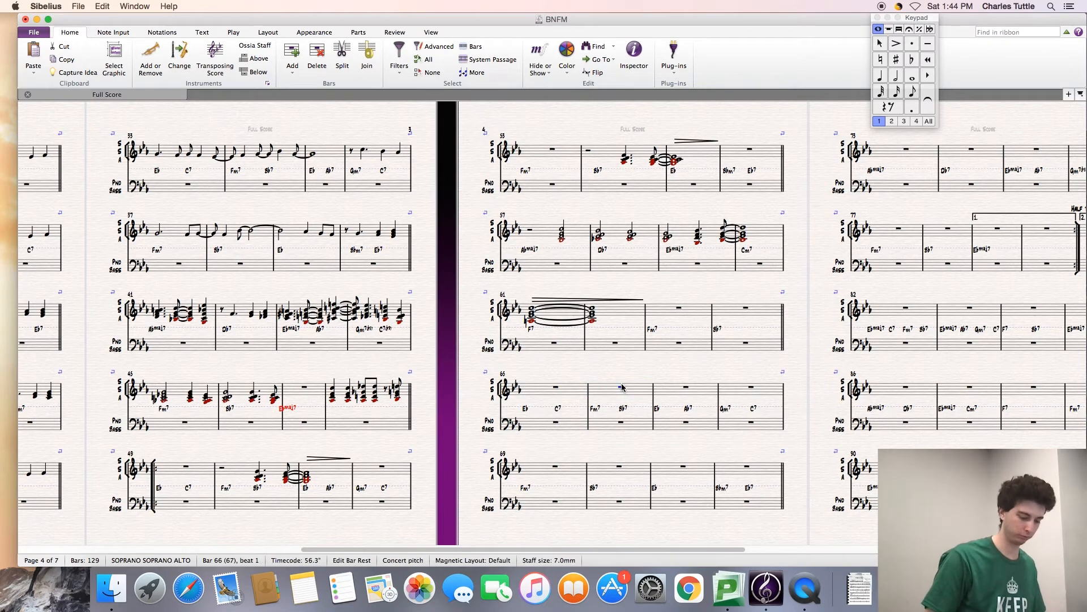
key(n)
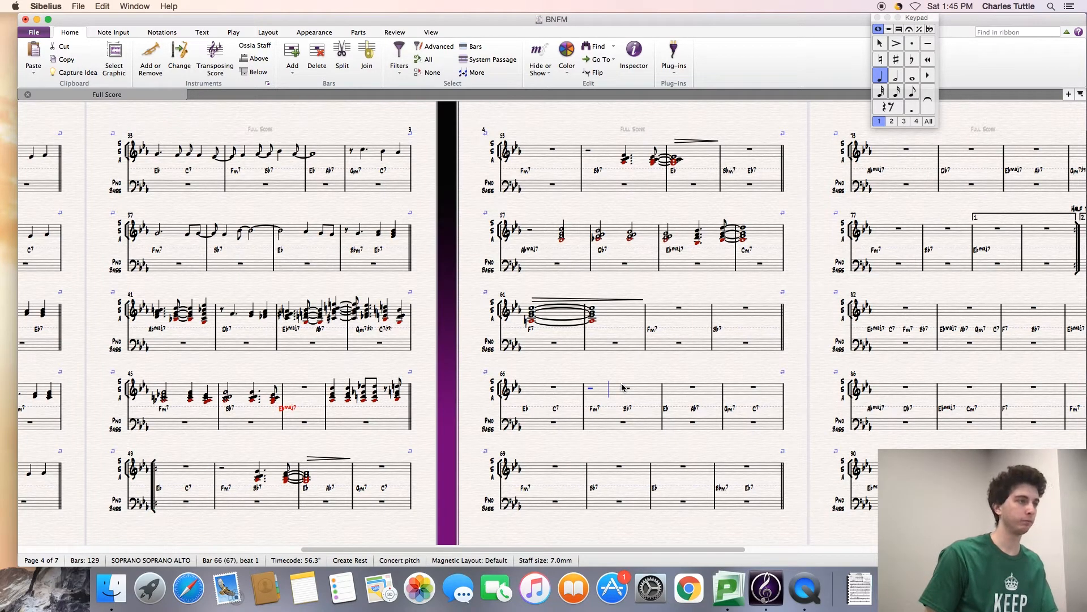
click(622, 388)
key(3)
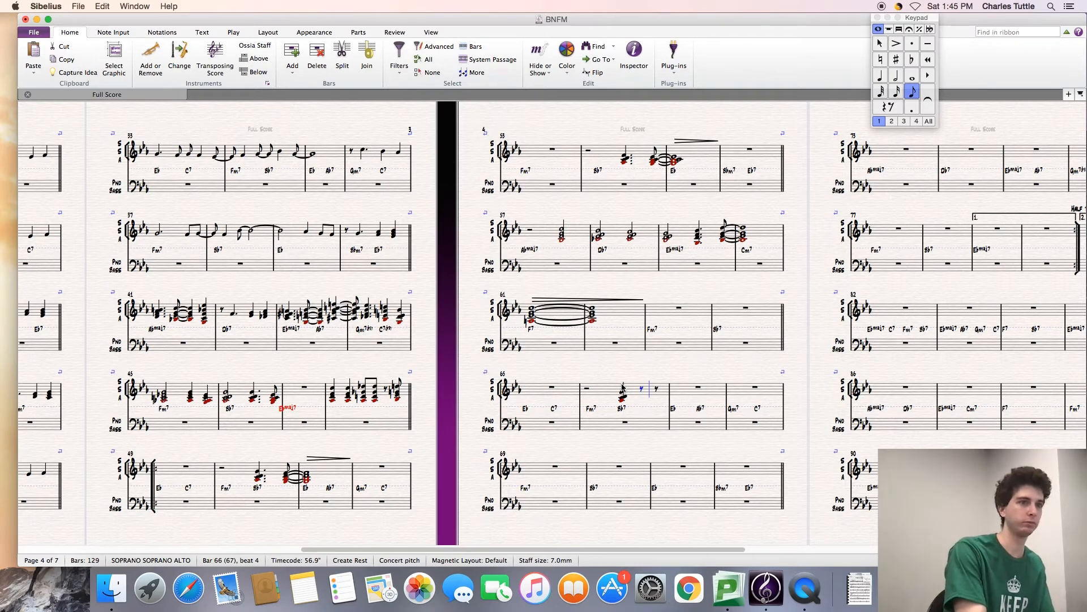
key(Return)
key(5)
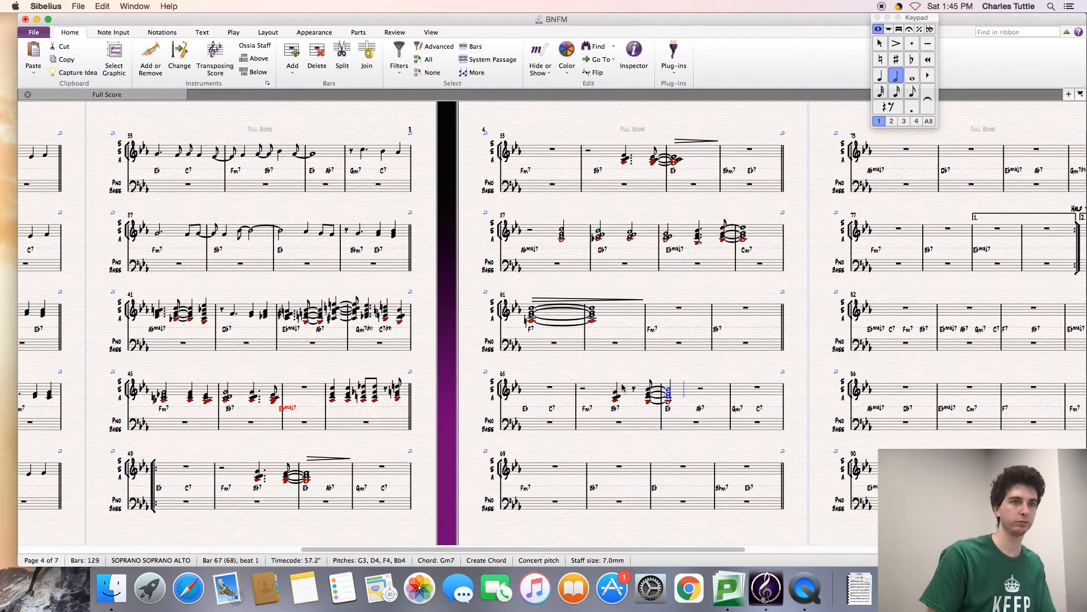
Step: Complete vocal bar 67 with a dotted-quarter chord of Gb3, C4, F4, Ab4 and a final eighth-note chord
key(4)
key(period)
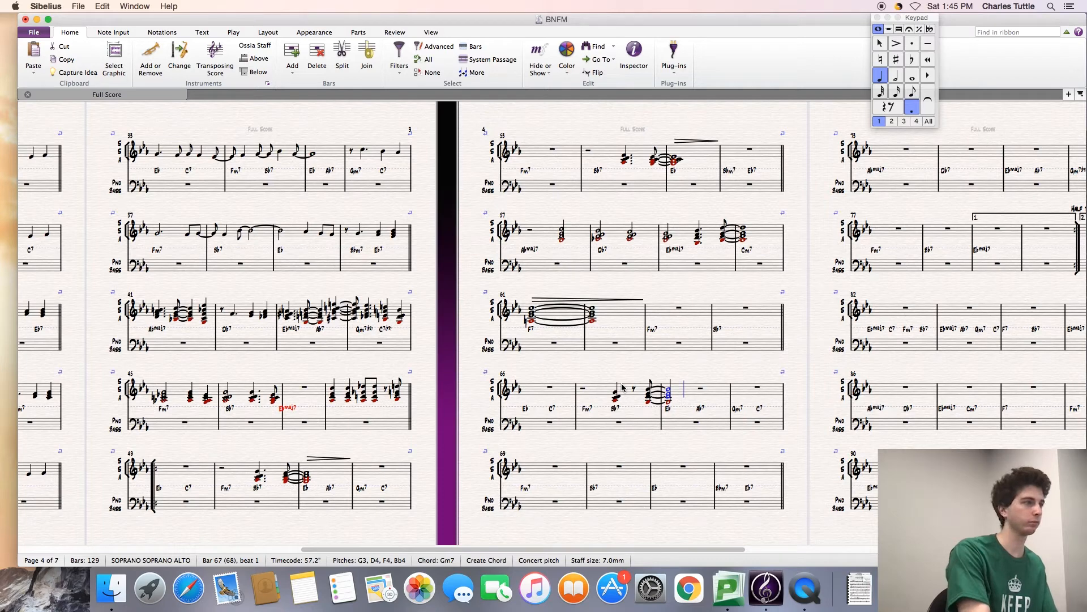
key(3)
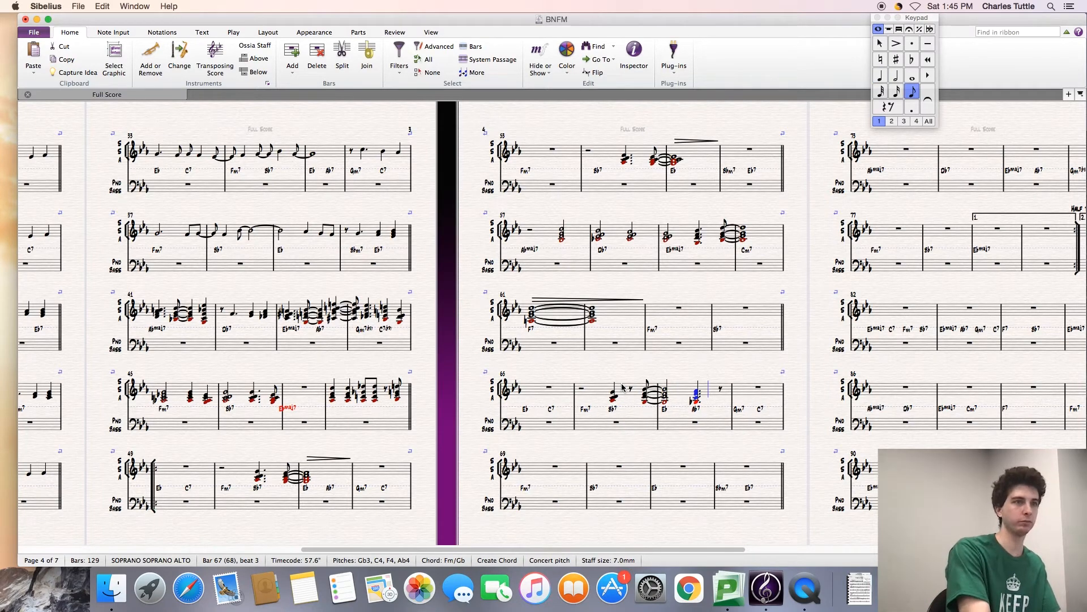
key(Escape)
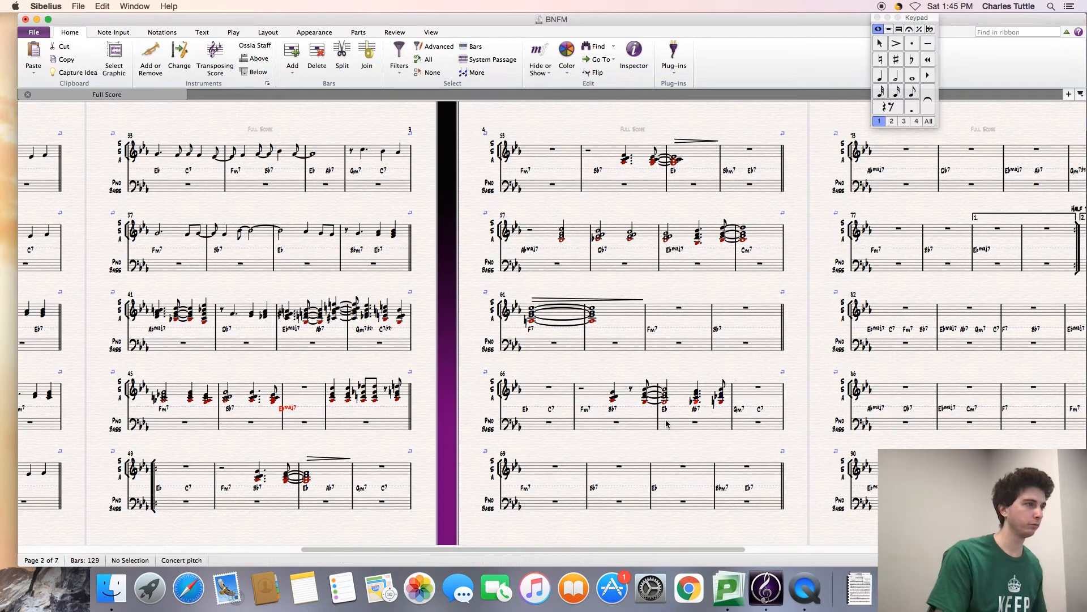
Step: Change the two chord symbols in bar 68 to Gm7b5 and C7b9
double_click(740, 413)
text(b5)
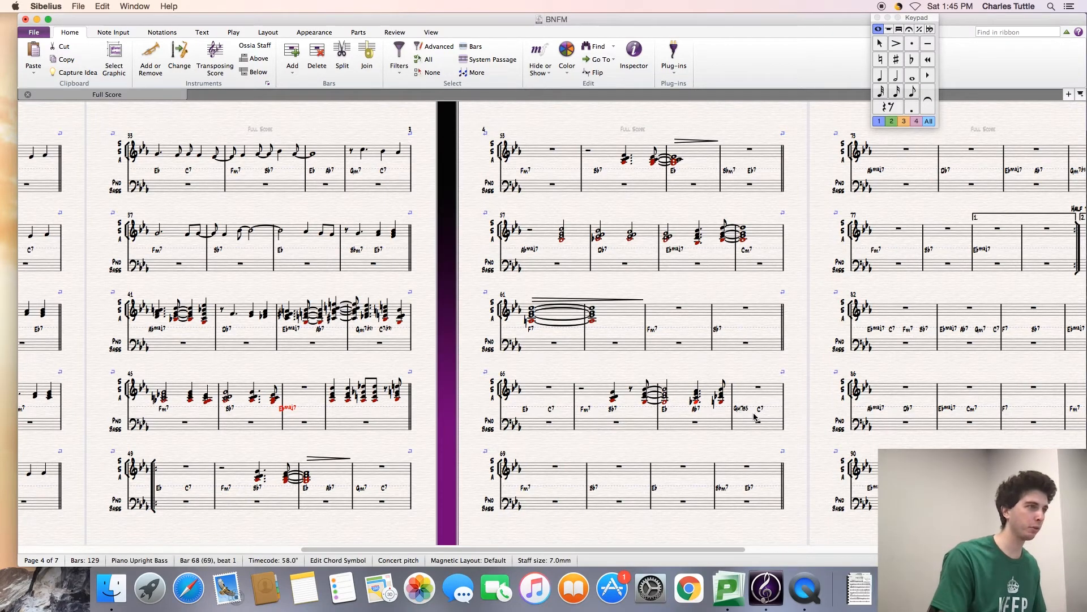
double_click(757, 412)
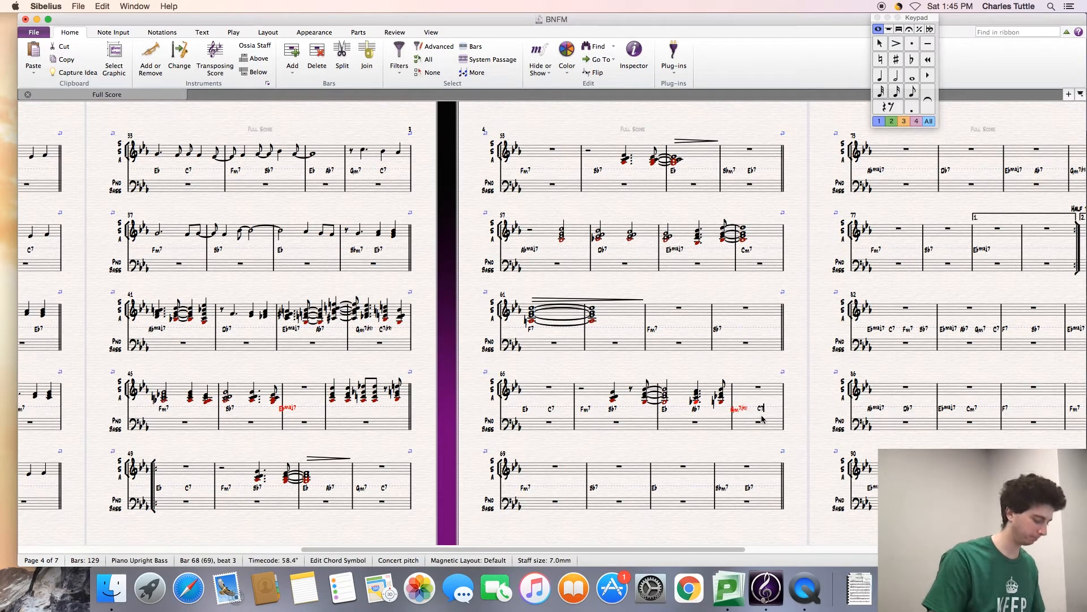
text(b9)
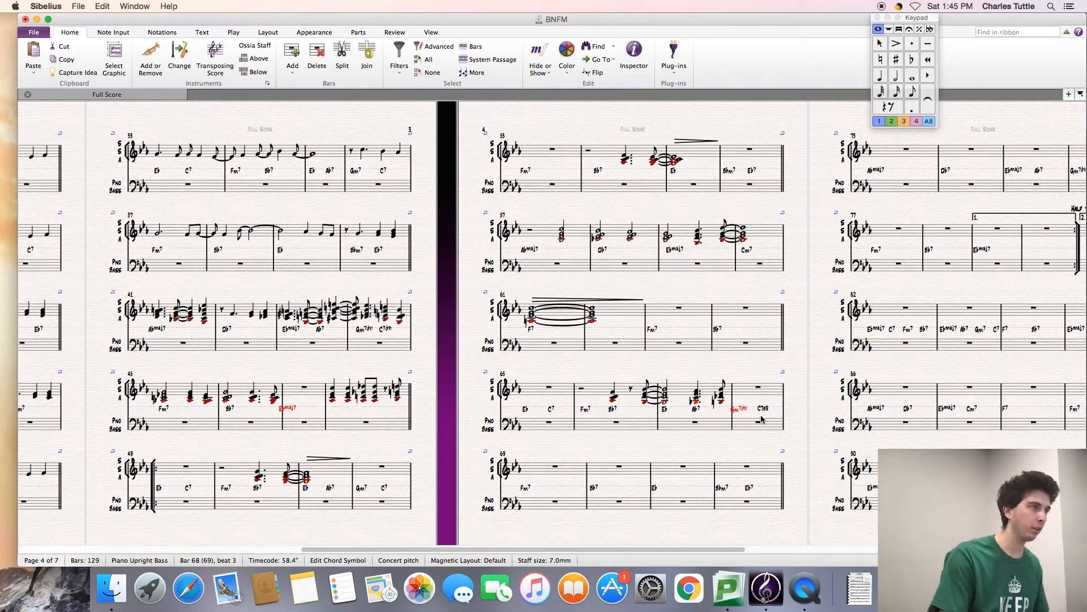
click(758, 378)
Step: In vocal bar 70, enter a half rest, quarter chord Ab3, C4, D4, G4, eighth rest and eighth chord Bb3, D4, G4, C5, tied into bar 71
drag(744, 371, 683, 366)
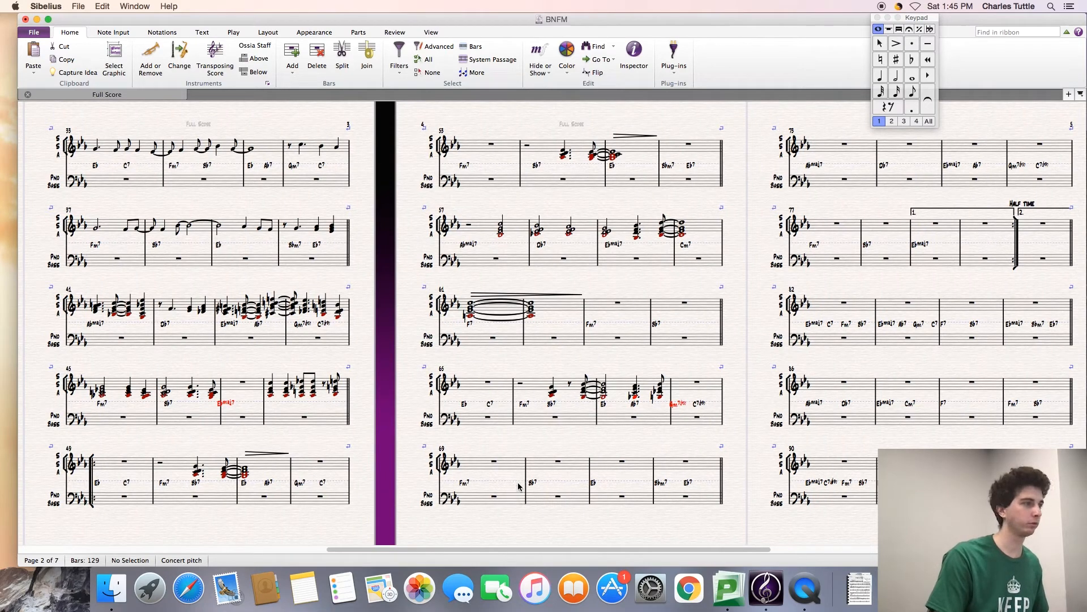
click(560, 463)
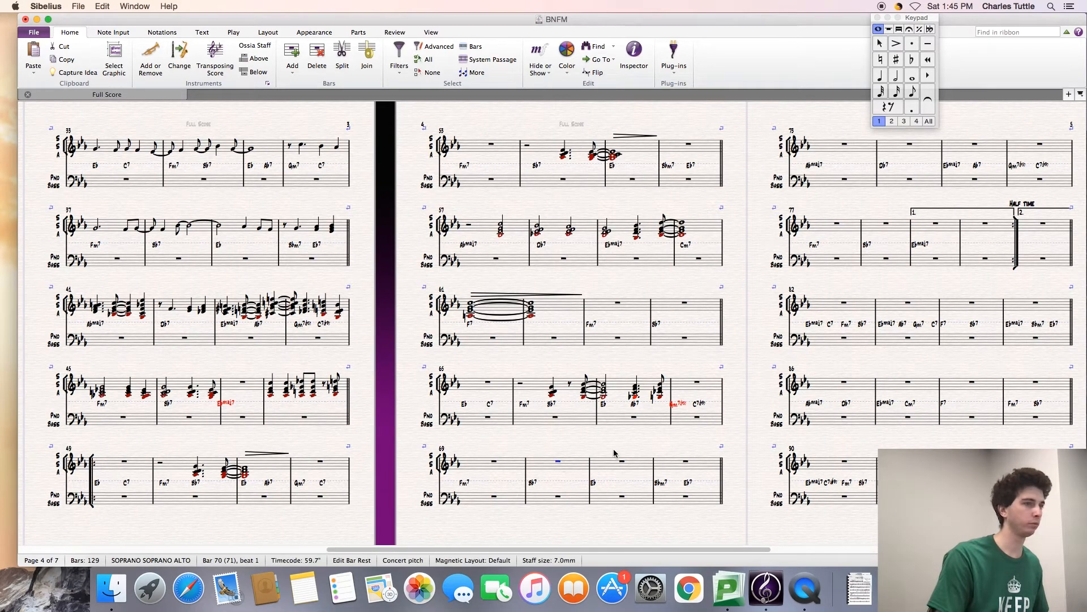
key(n)
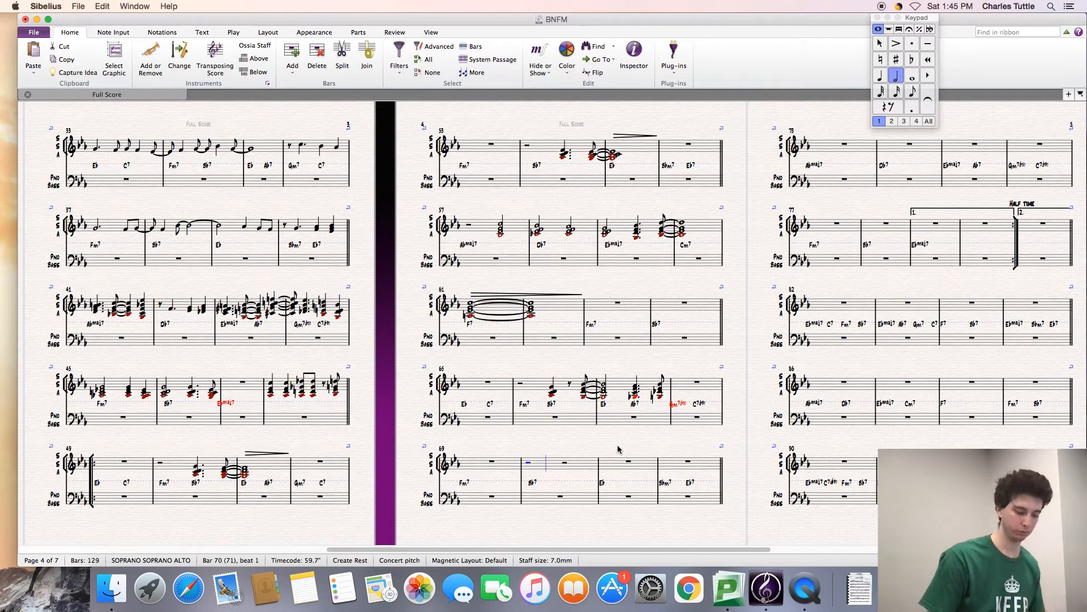
key(4)
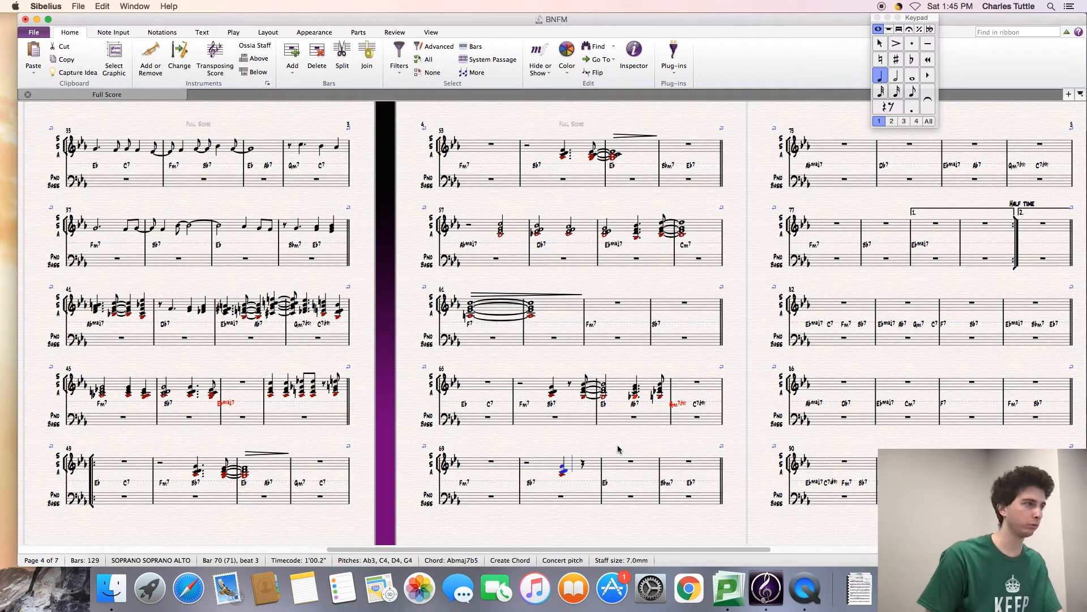
key(3)
key(0)
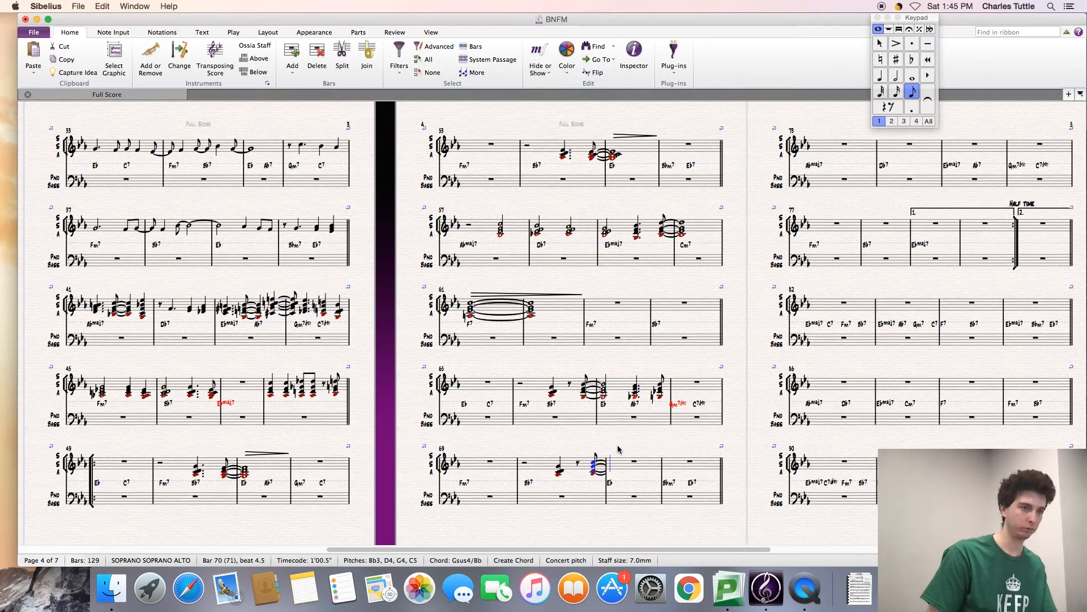
key(5)
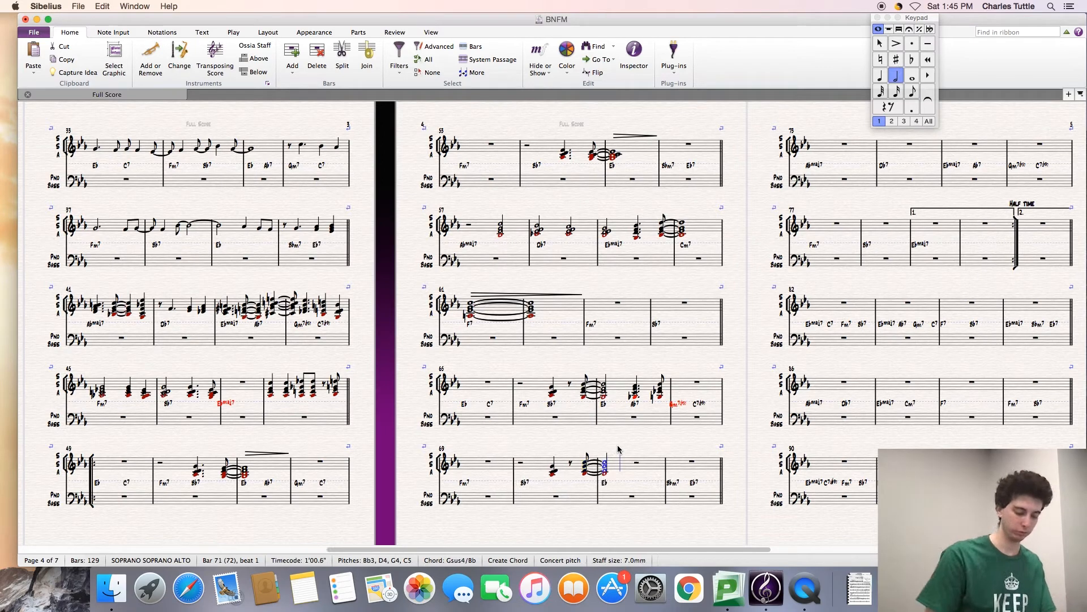
Step: Finish vocal bar 71 with two quarter chords; in bar 72, enter half chord Bb3, Eb4, Ab4, Db5 and dotted-quarter chord G3, C#4, F4, C5
key(4)
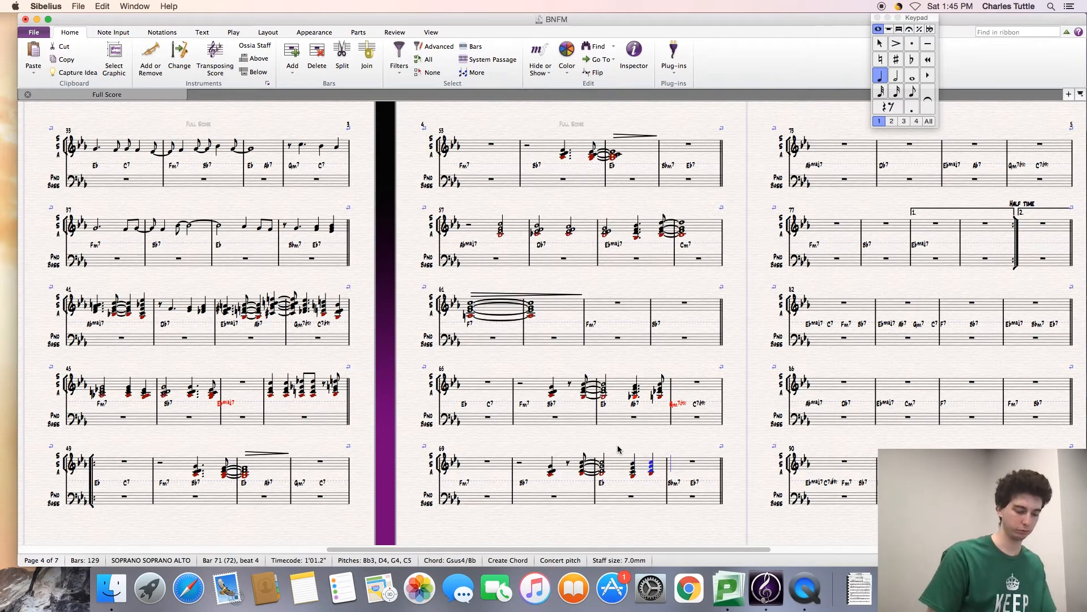
key(5)
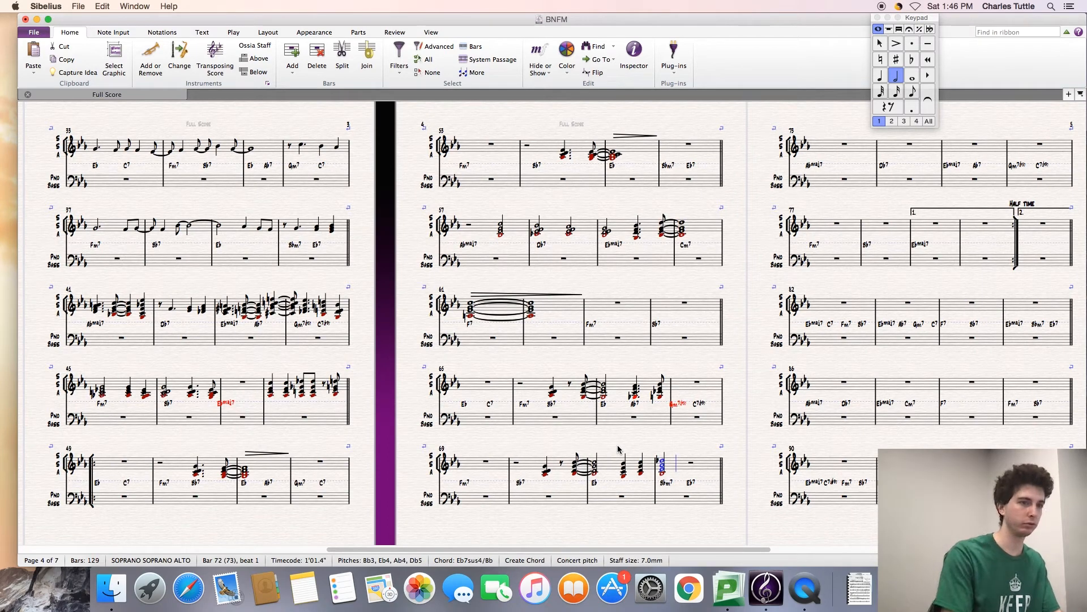
key(4)
key(period)
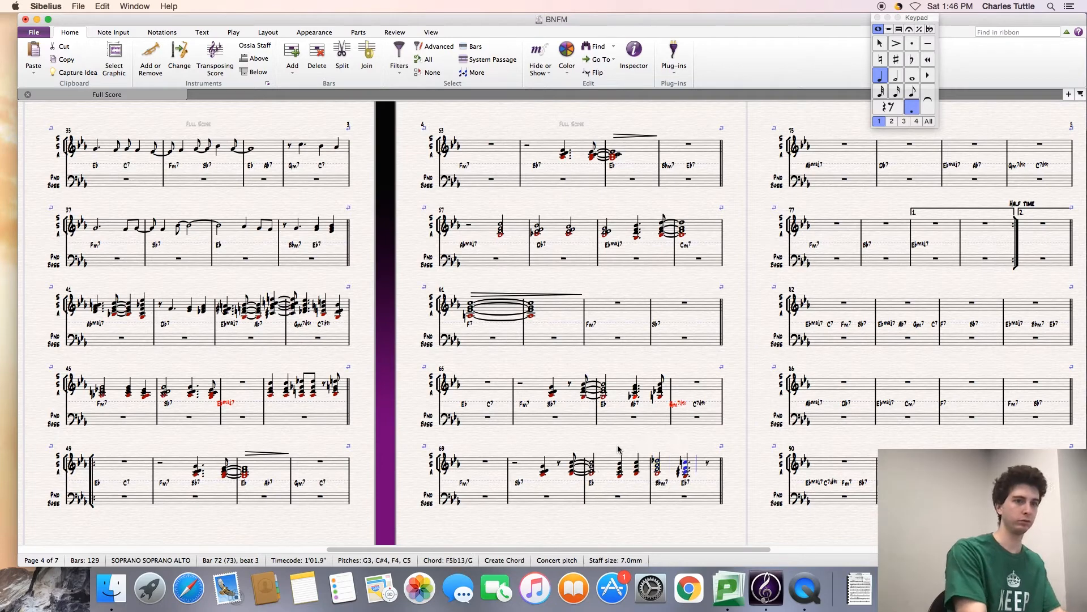
Step: End vocal bar 72 with an eighth-note chord tied into bar 73, and fill bar 73 with two half-note chords, the second G3, C4, F4, Bb4
key(3)
key(period)
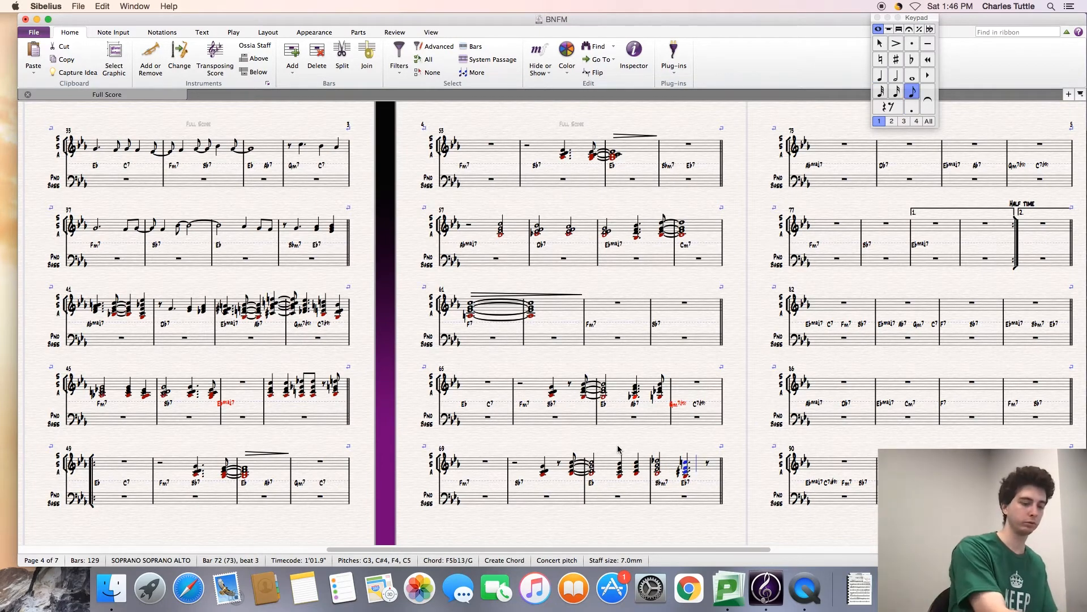
key(5)
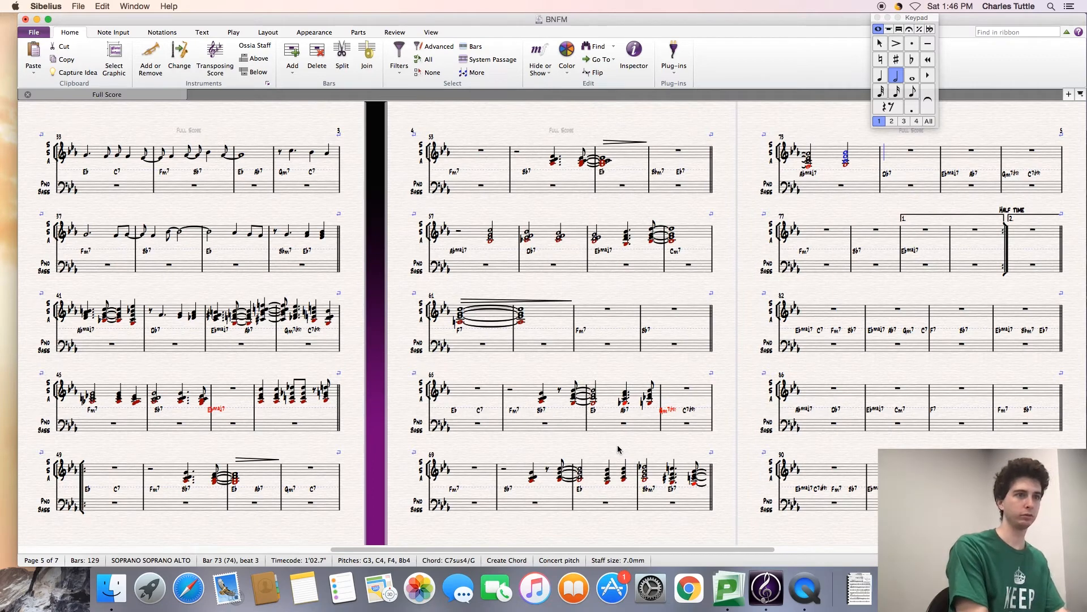
Step: Complete vocal bar 74 with quarter- and eighth-note chords tied into bar 75, and continue half-note chords through bar 76, ending on G3, Bb3, Db4, E4
key(4)
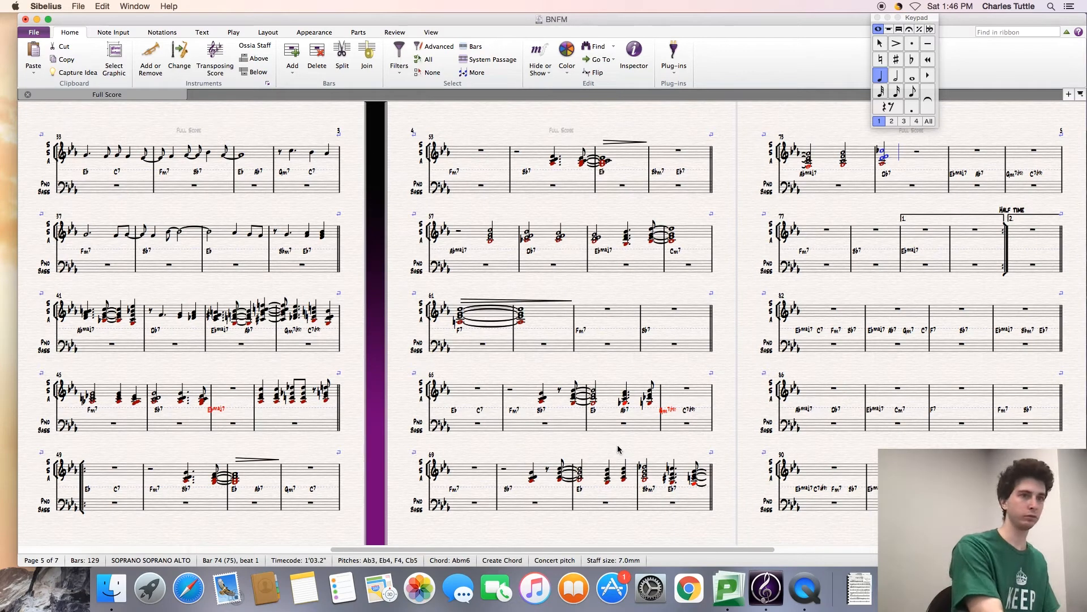
key(3)
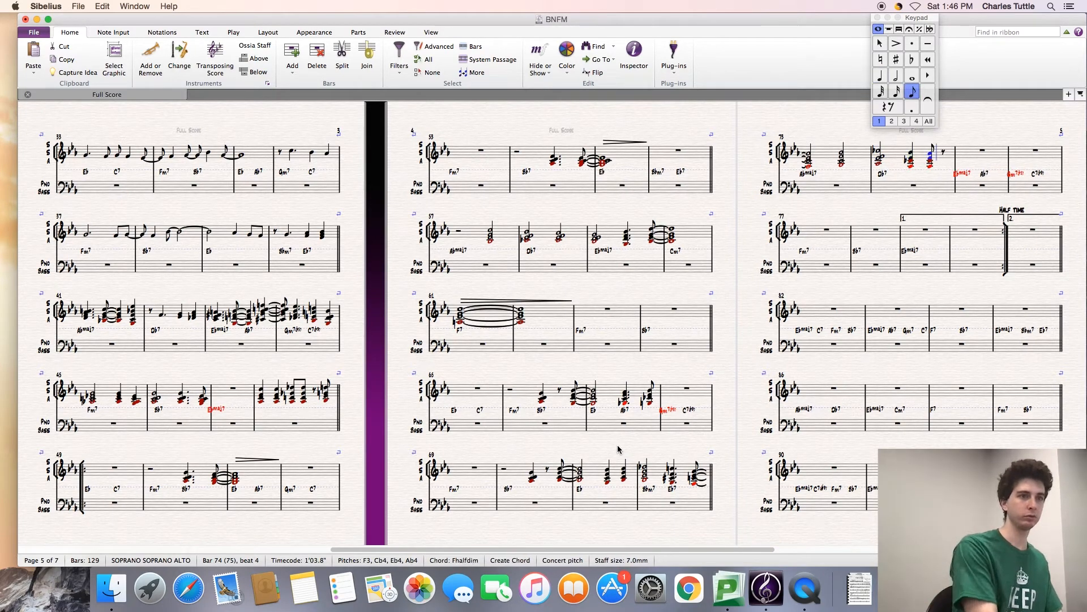
key(5)
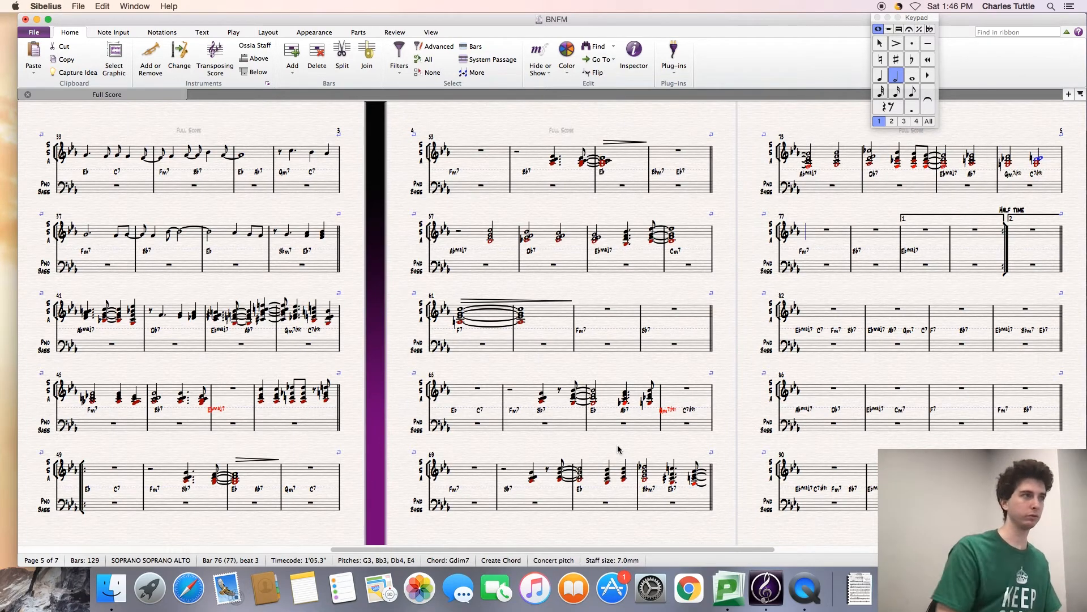
Step: In vocal bar 77, enter an eighth rest, an eighth-note chord, a quarter rest and a half-note chord
key(3)
key(0)
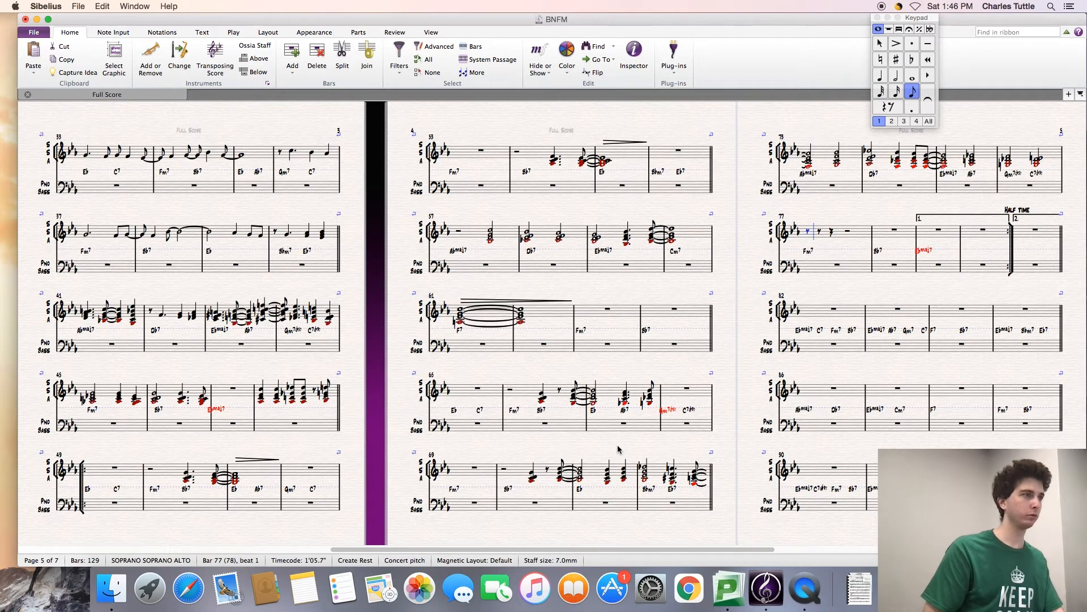
key(4)
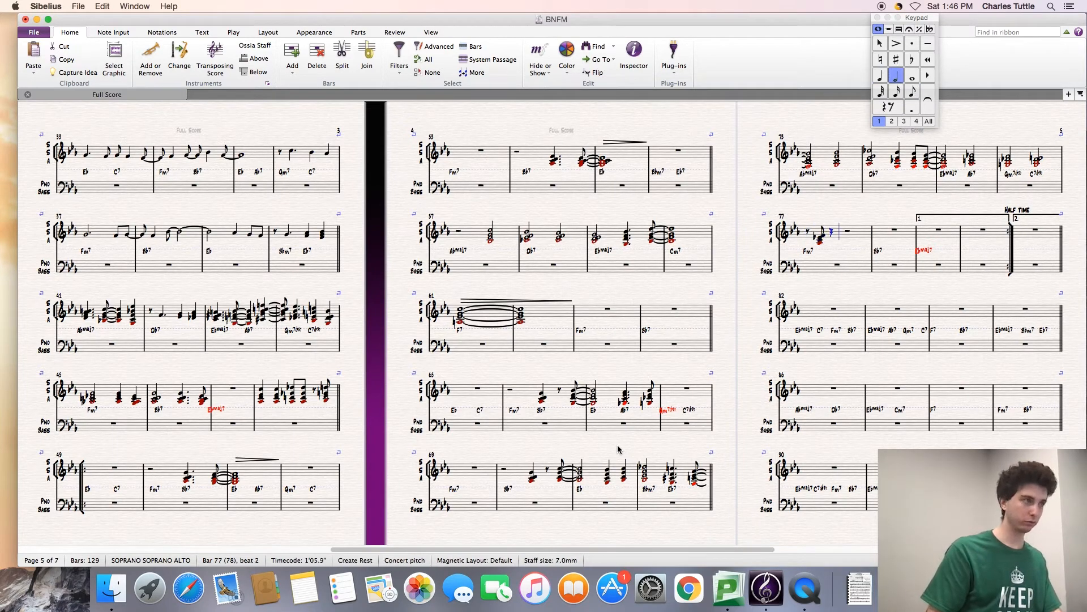
Step: In vocal bar 78, enter an eighth rest, eighth chord, quarter rest and half chord Ab3, C4, D4, G4, plus a quarter chord in bar 79
key(3)
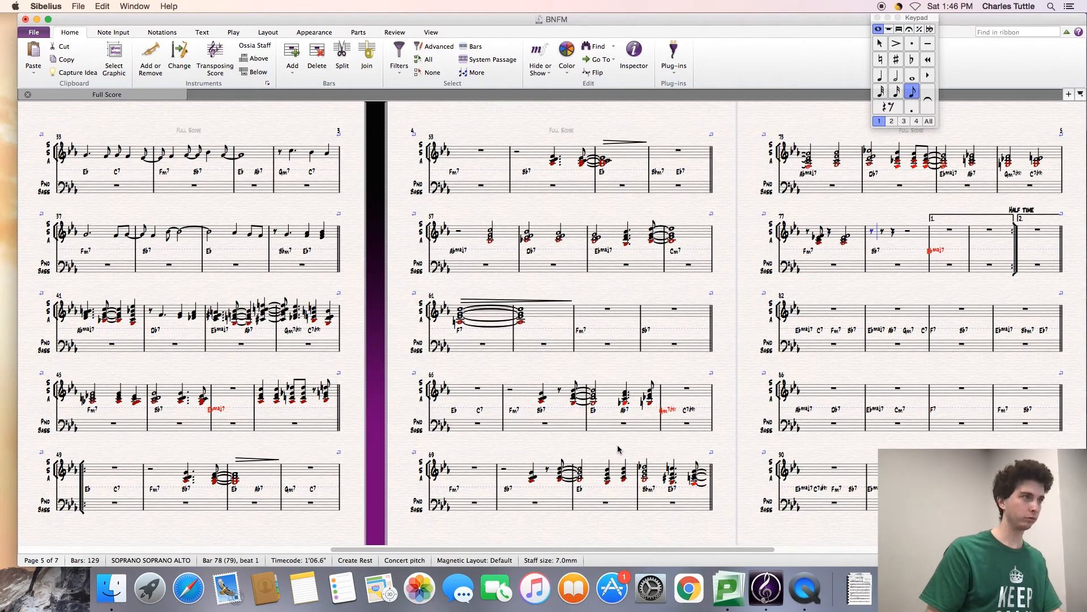
key(4)
key(0)
key(5)
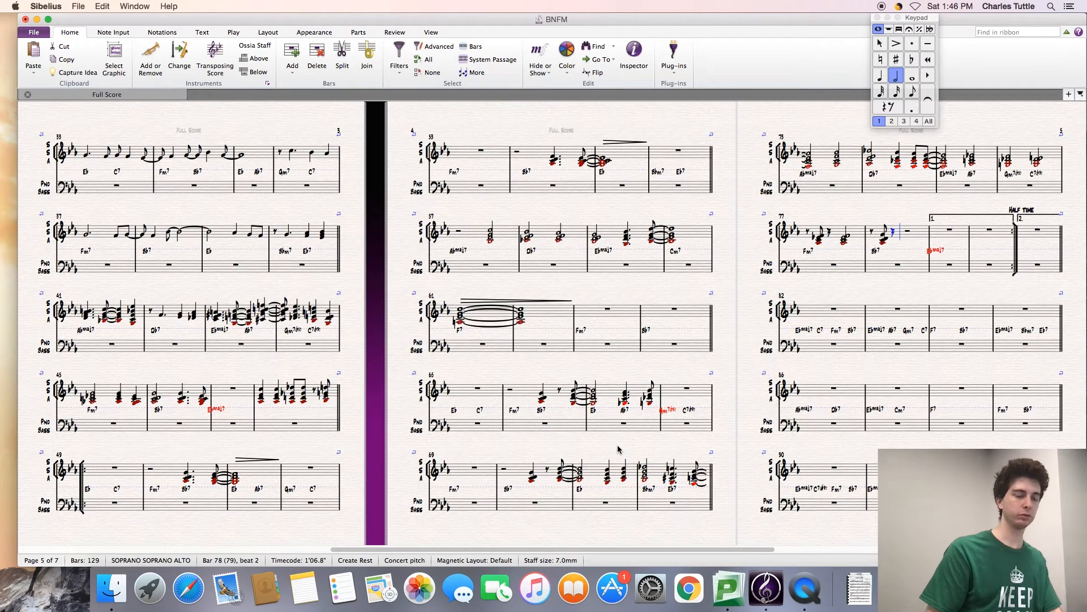
key(4)
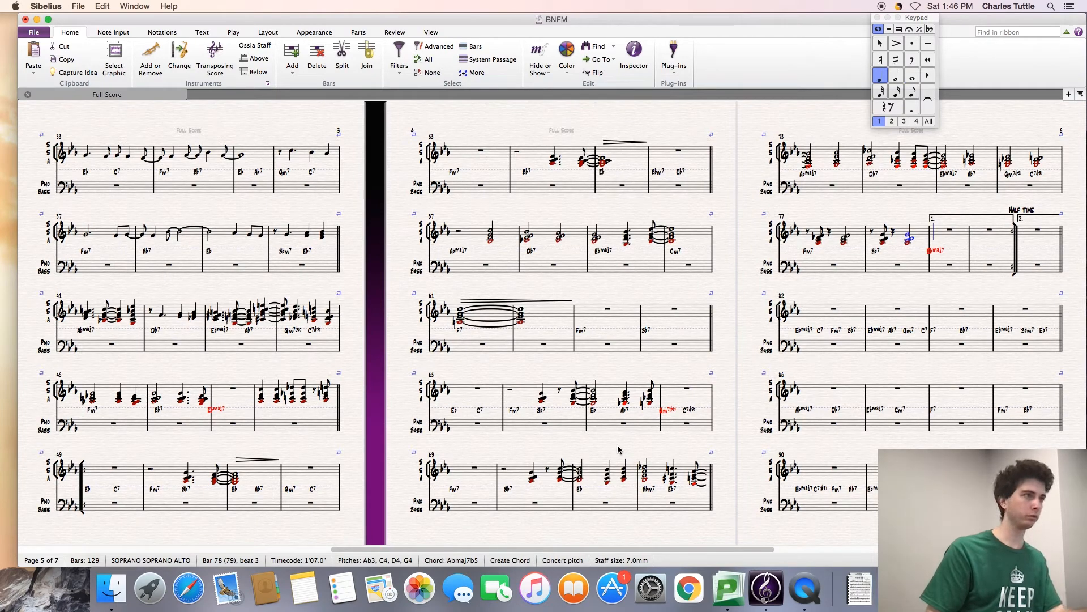
key(Escape)
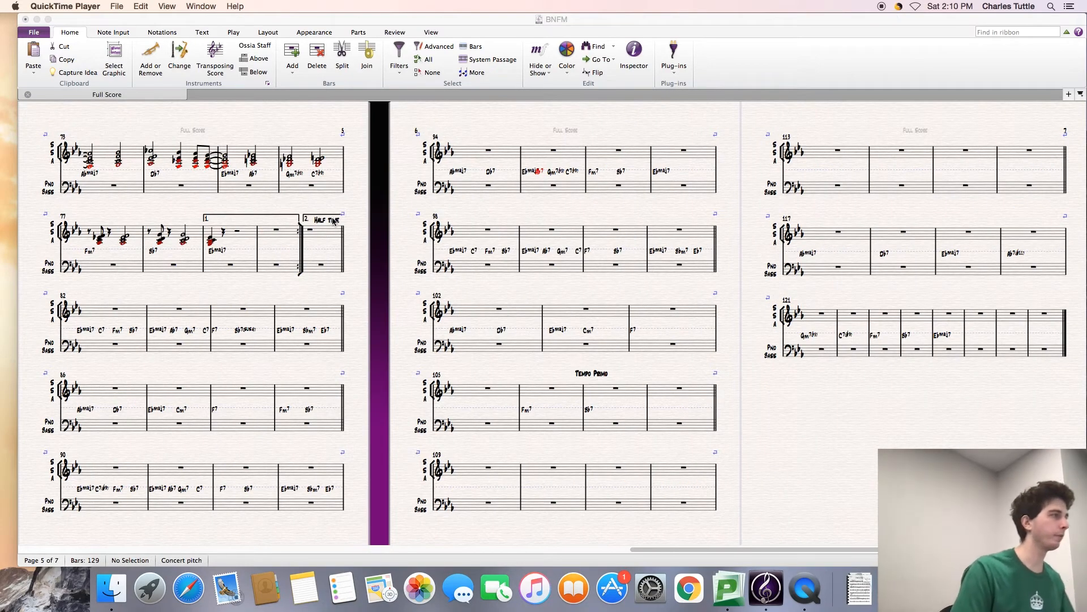
Step: In the second-ending vocal bar 81, enter a half rest, a quarter rest and a quarter-note C5 pickup
click(312, 229)
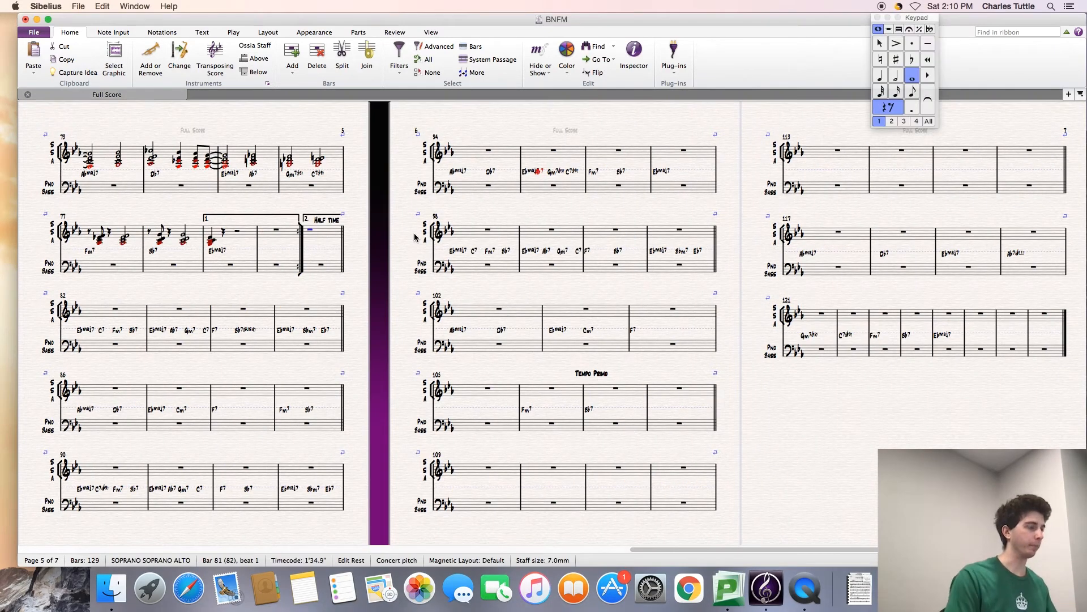
key(0)
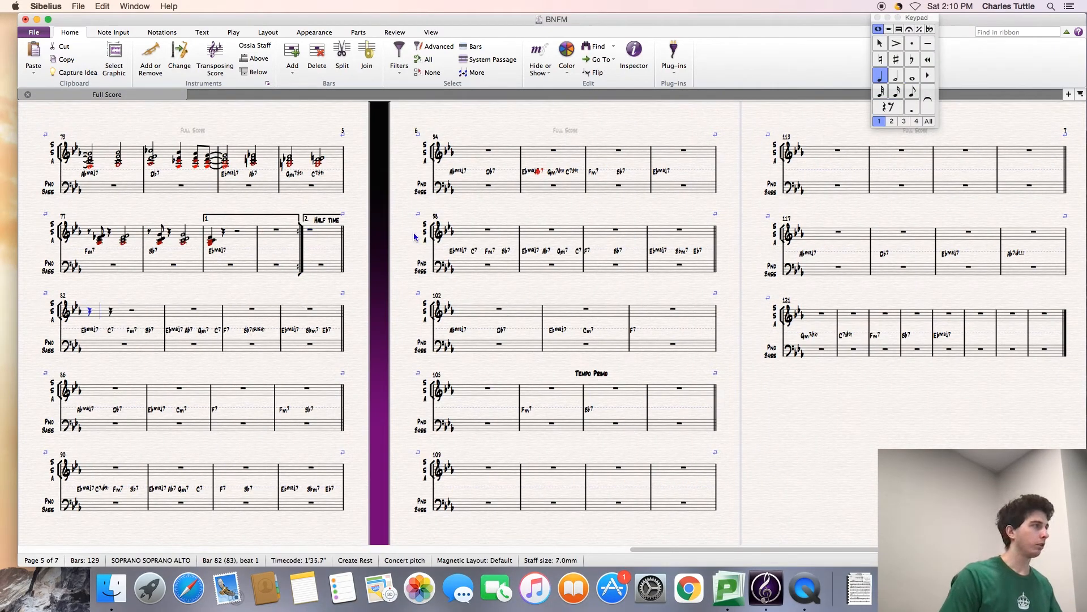
key(Left)
key(5)
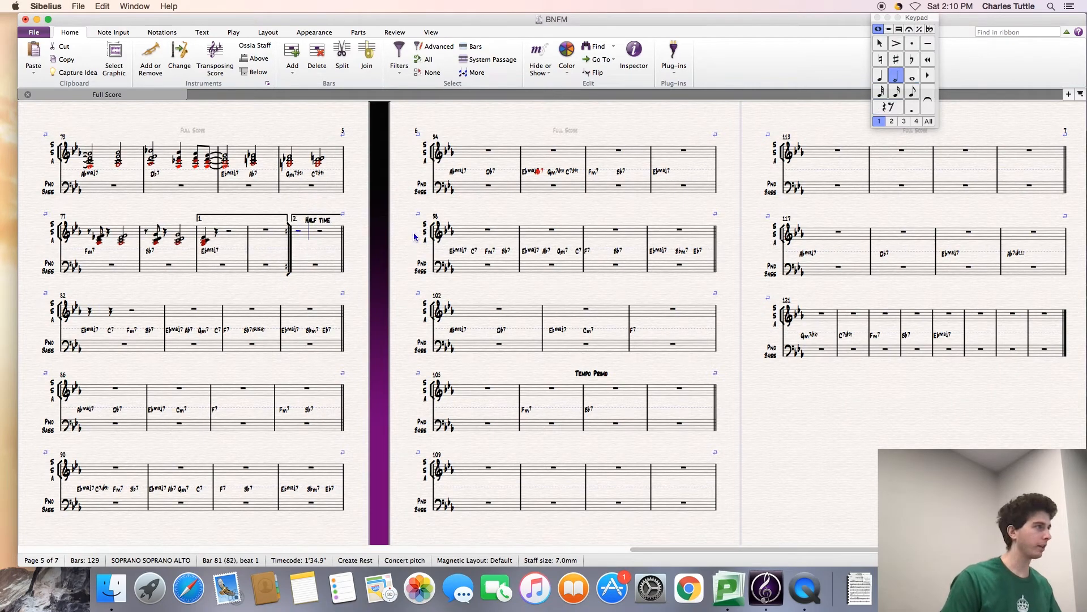
key(4)
key(0)
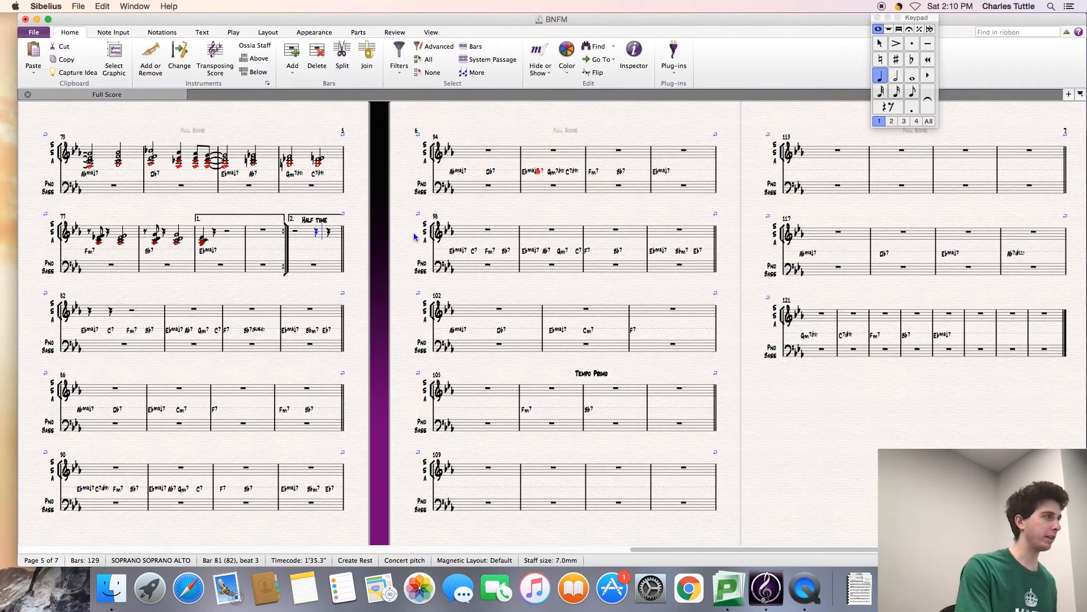
key(c)
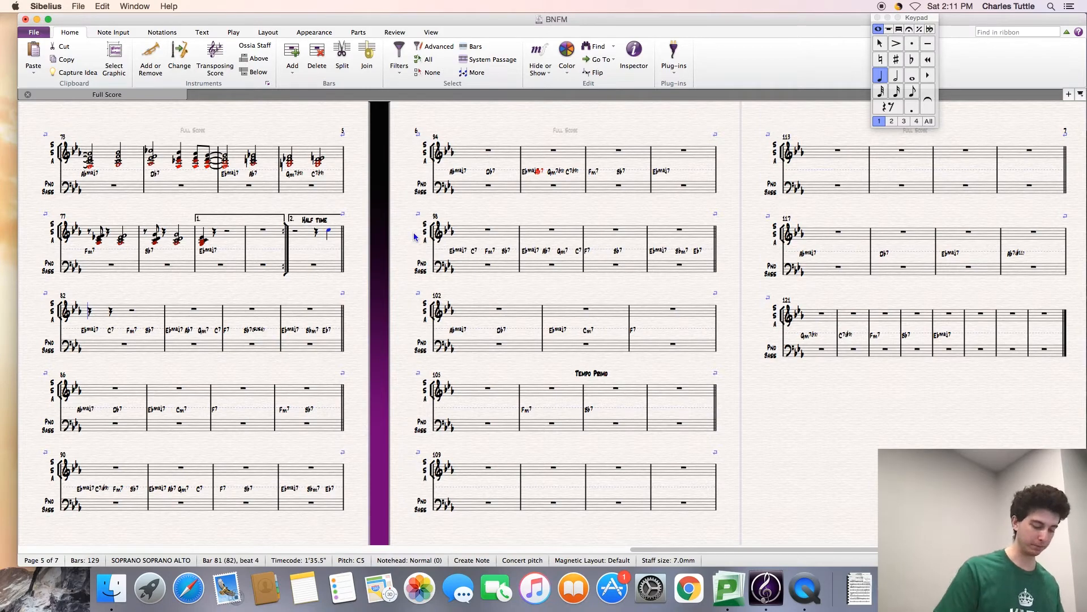
Step: Fill vocal bar 82 with dotted-half chord G3, C4, F4, Bb4, Eb5 and two eighth-note chords, the last Bb3, Eb4, G4, D5
key(5)
key(period)
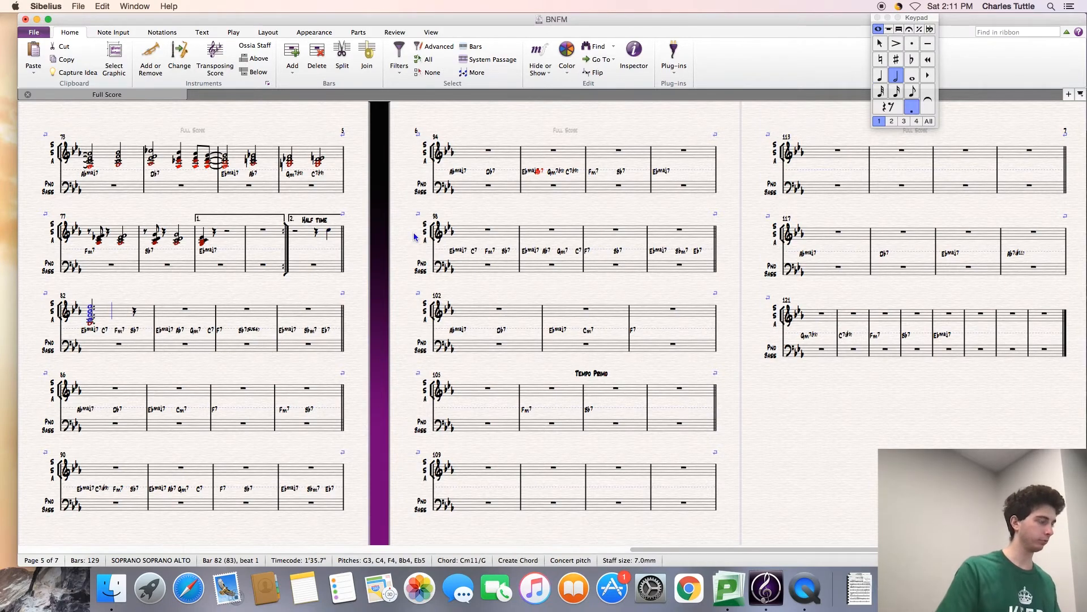
key(3)
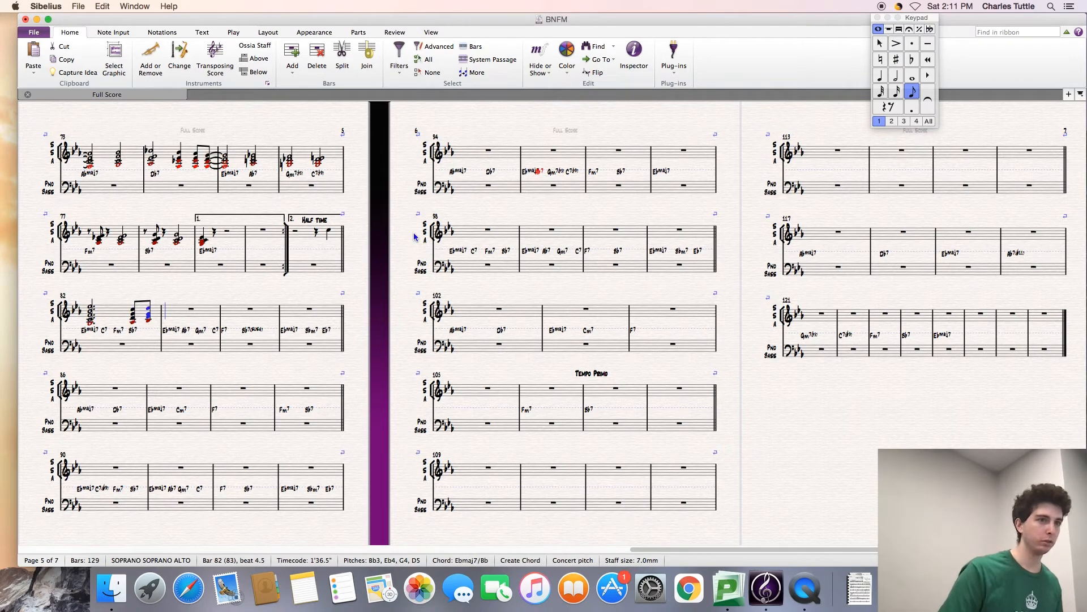
key(Escape)
Step: In vocal bar 84, enter a quarter-note triplet of a rest and two chords, followed by two quarter chords ending on Bb3, Eb4, Ab4, C5
key(Right)
key(Right)
key(4)
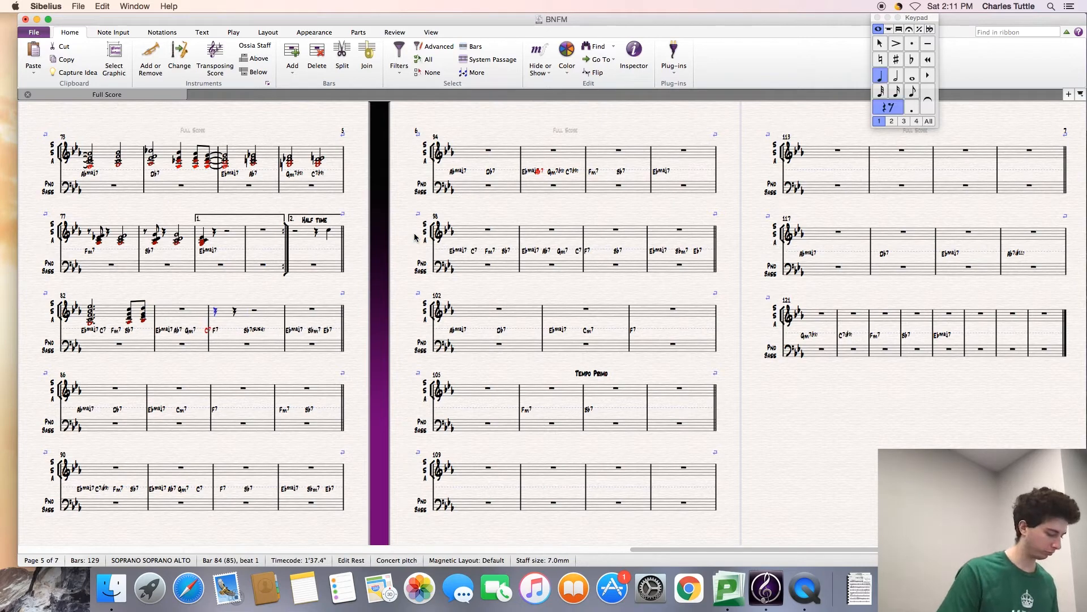
key(n)
key(super+3)
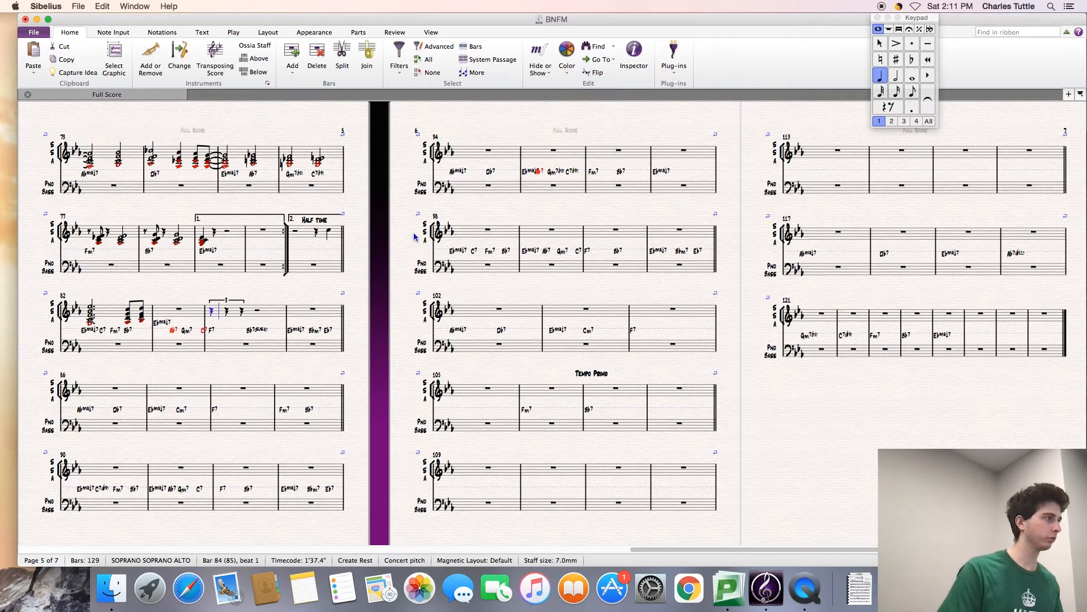
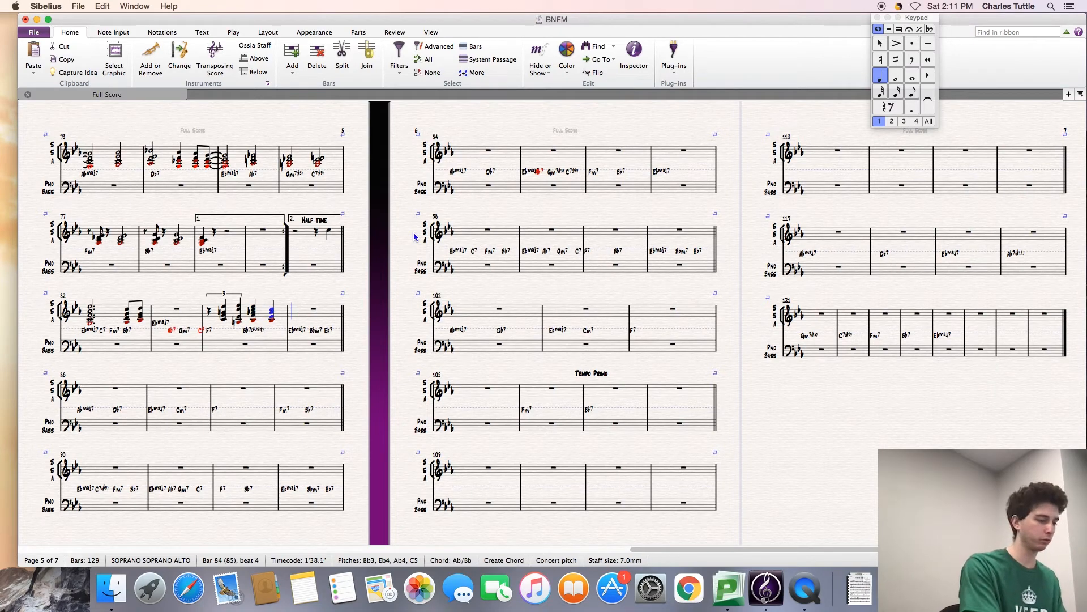
Step: Change beat 4 of vocal bar 84 to two eighth-note chords, the second Bb3, Eb4, G4, D5
key(Left)
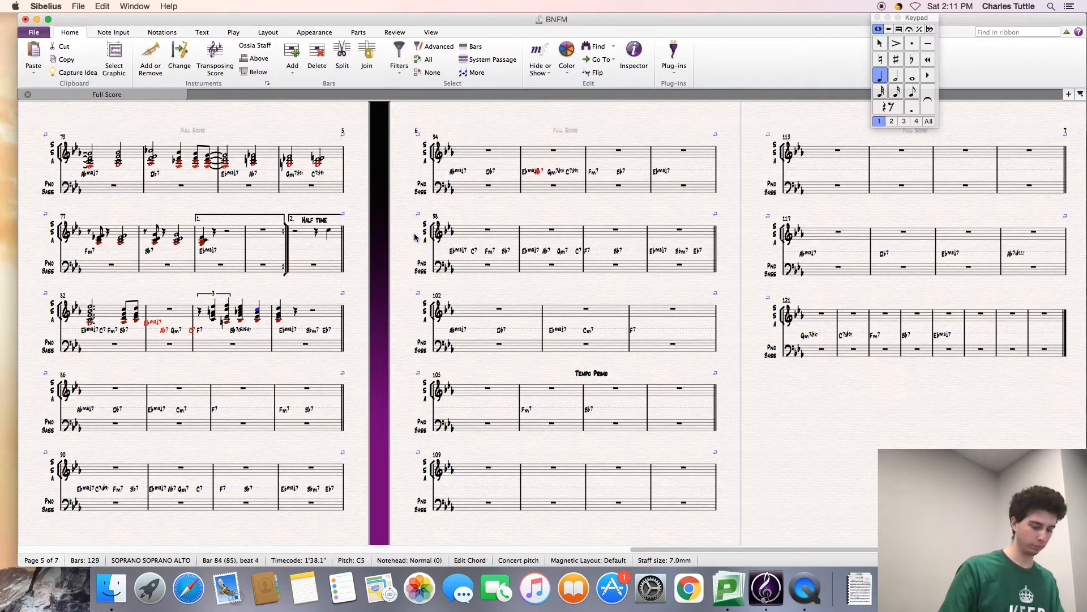
key(3)
key(r)
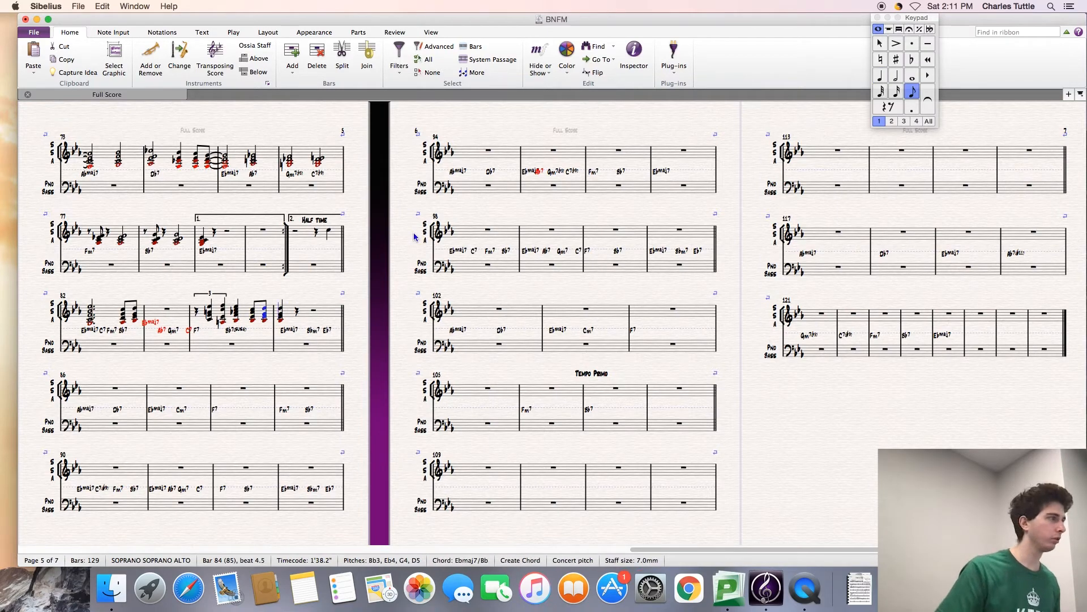
Step: In vocal bar 85, enter a half rest, an eighth rest and a single eighth-note F5
key(5)
key(0)
key(3)
key(0)
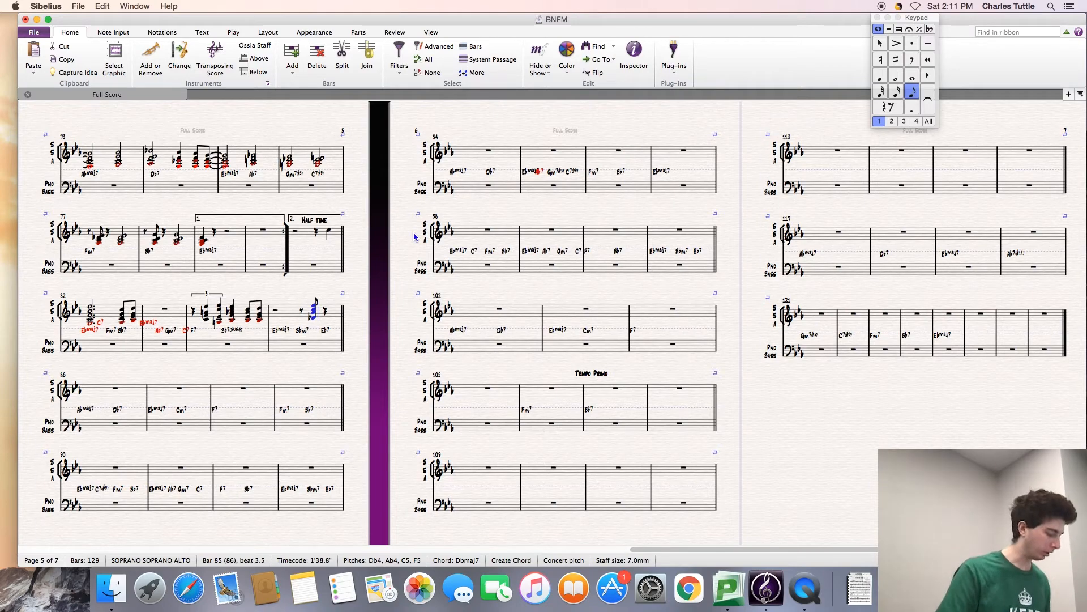
key(0)
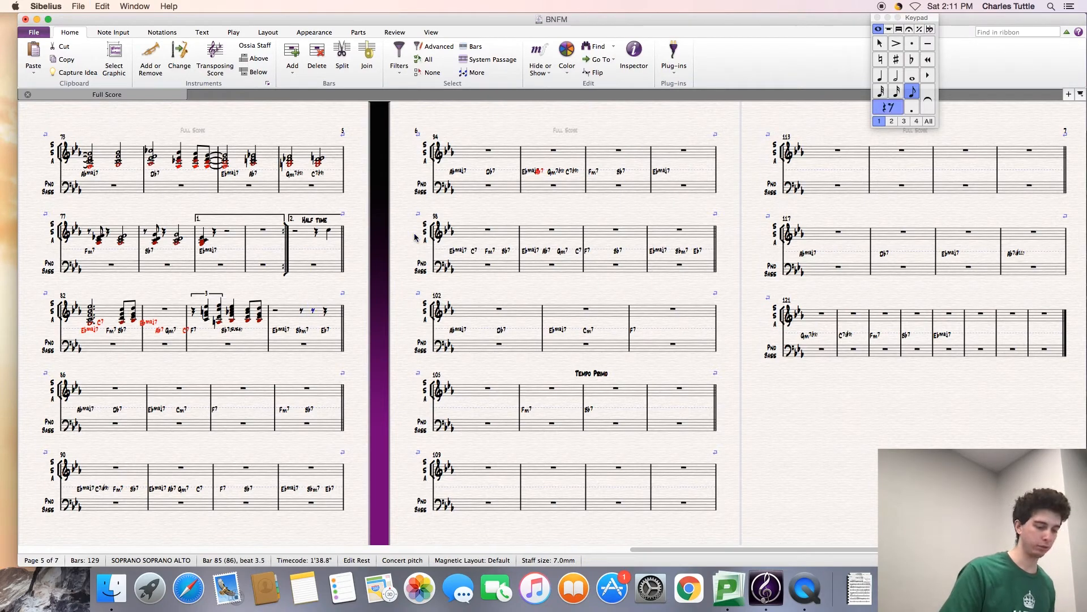
key(f)
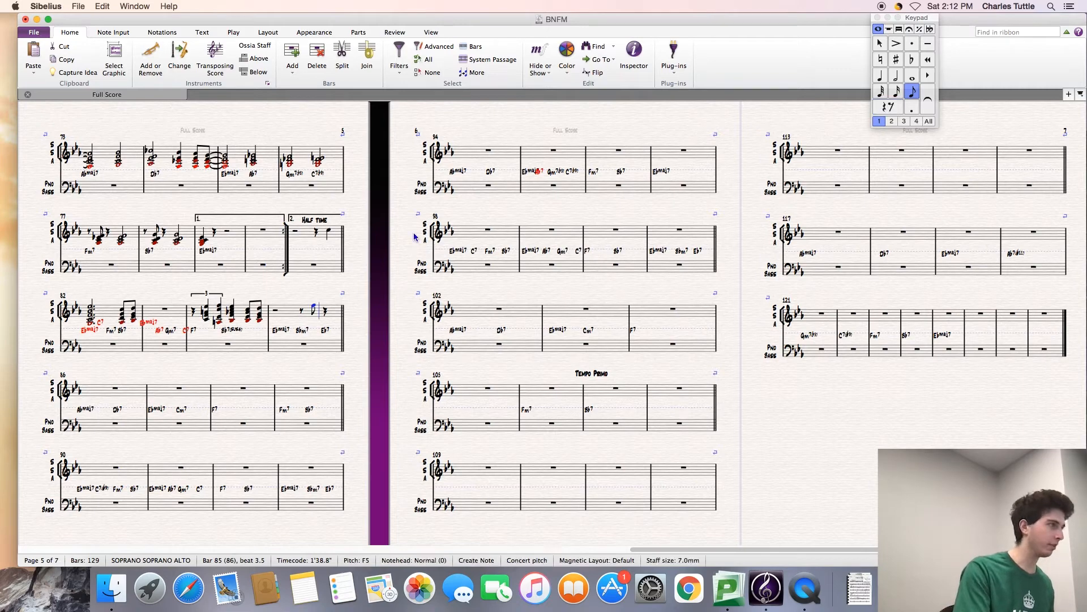
Step: On beat 4 of vocal bar 85, enter an eighth-note triplet from Eb5 down to Db5, leading to a quarter-note C5 in bar 86
key(e)
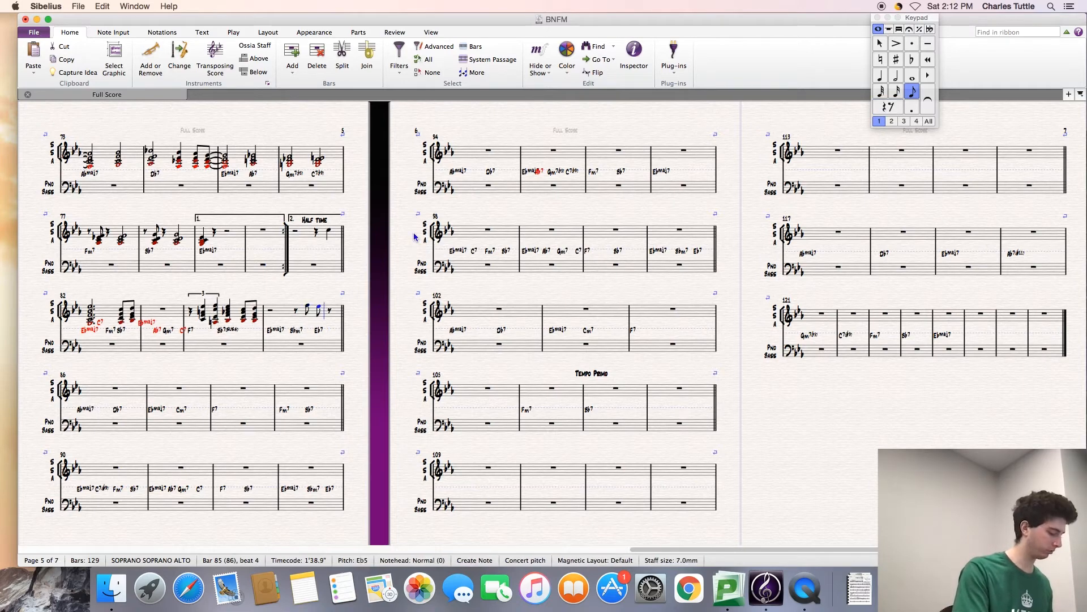
key(super+3)
key(d)
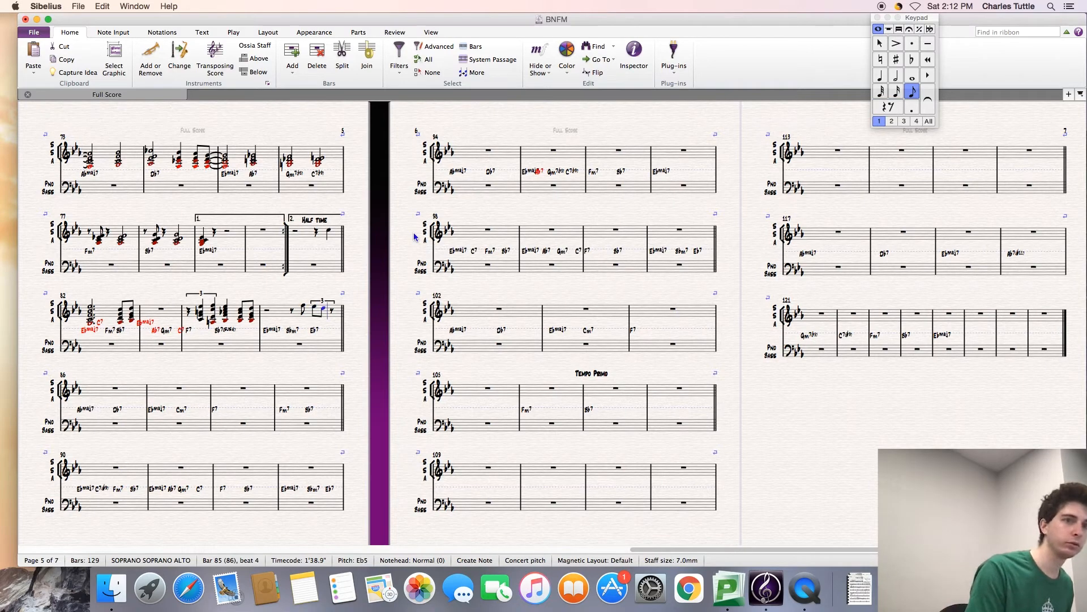
key(4)
key(7)
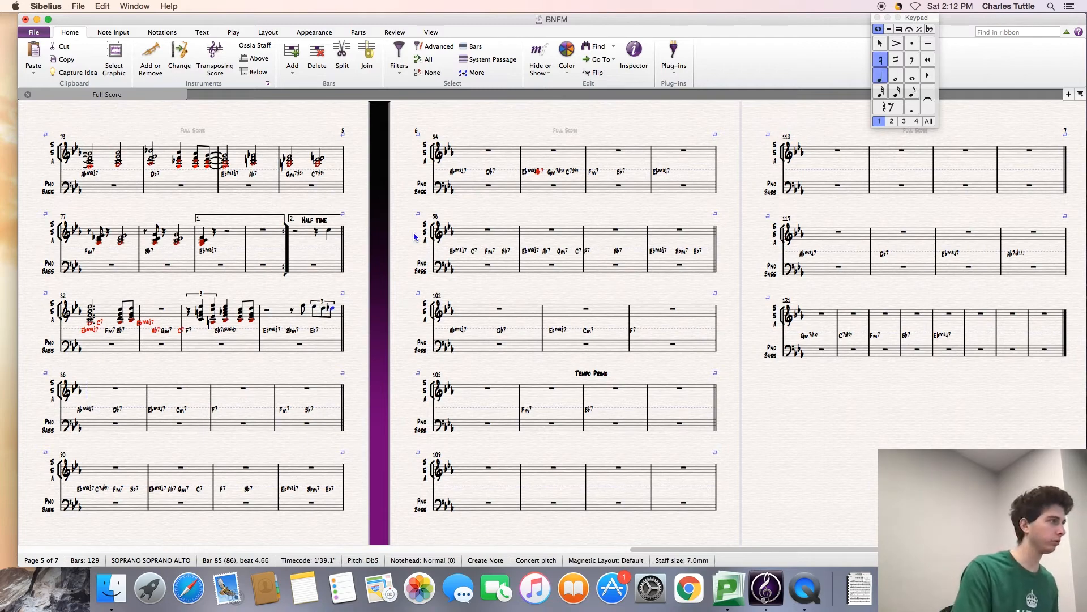
key(7)
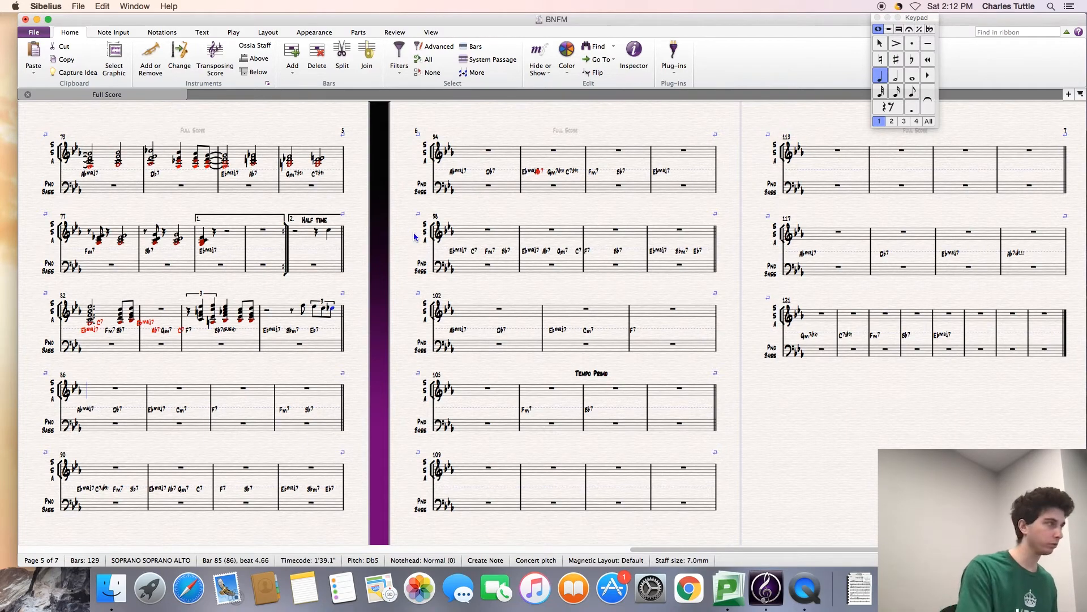
key(c)
key(Escape)
key(Escape)
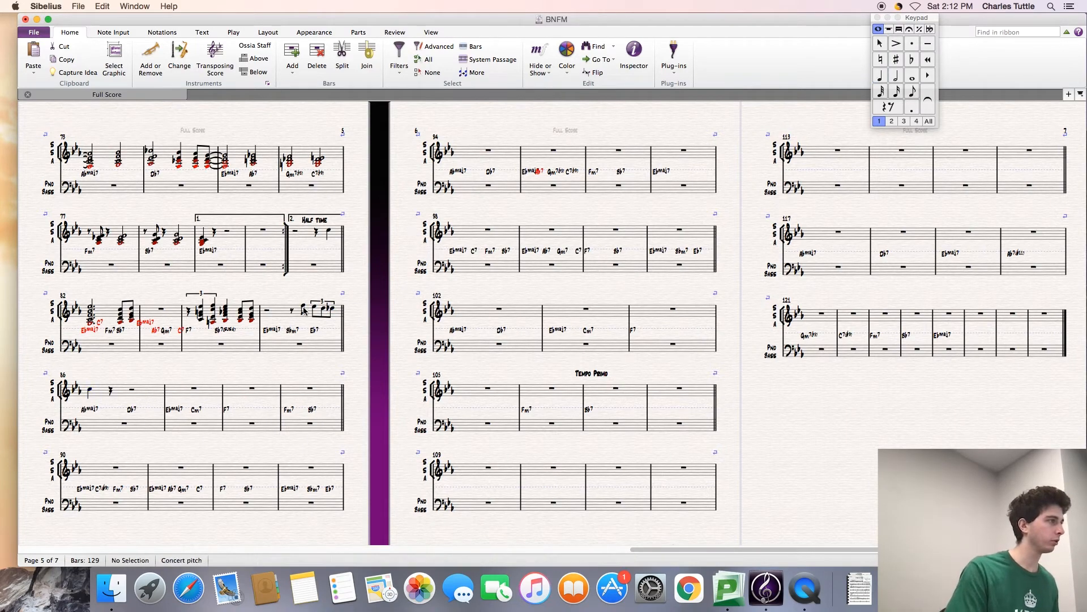
Step: In vocal bar 85, harmonize the eighth-note F5 as Db4, Ab4, C5, F5 and the beat 4 Eb5 as Db4, G4, Bb4, Eb5
click(303, 306)
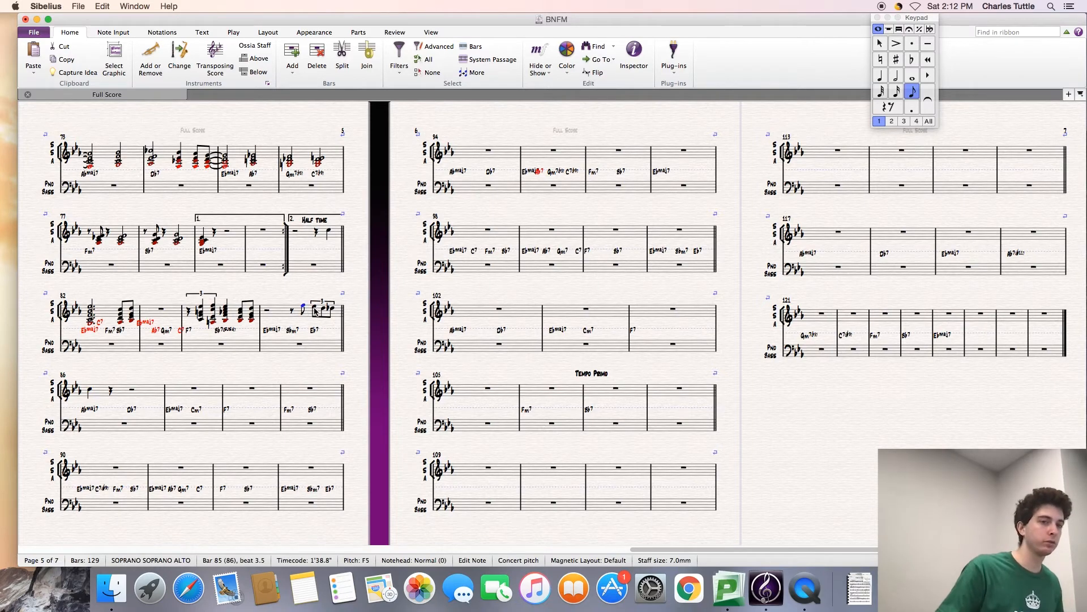
click(315, 309)
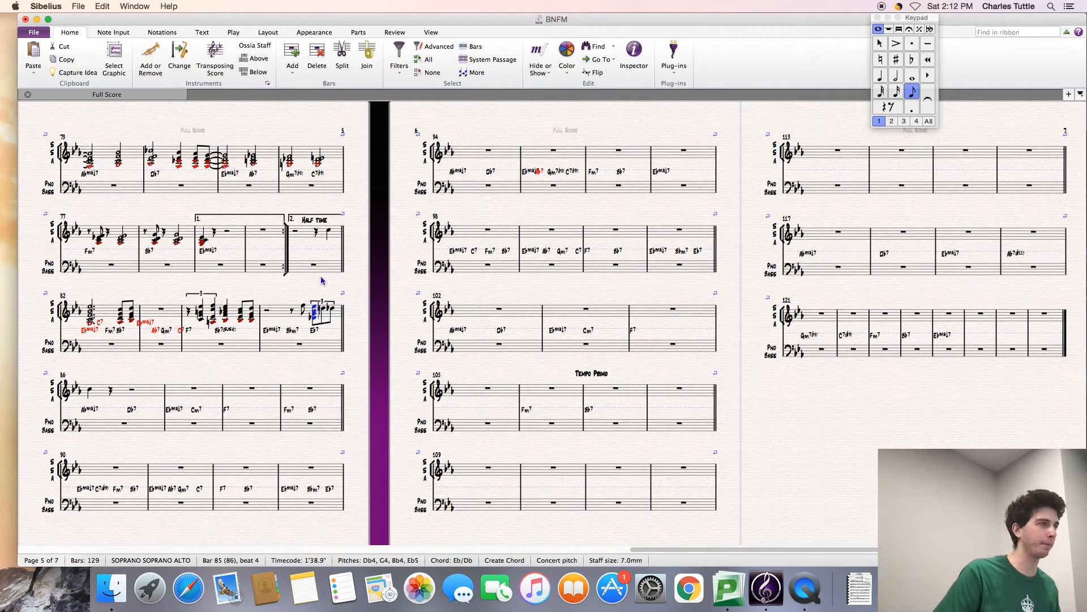
key(Left)
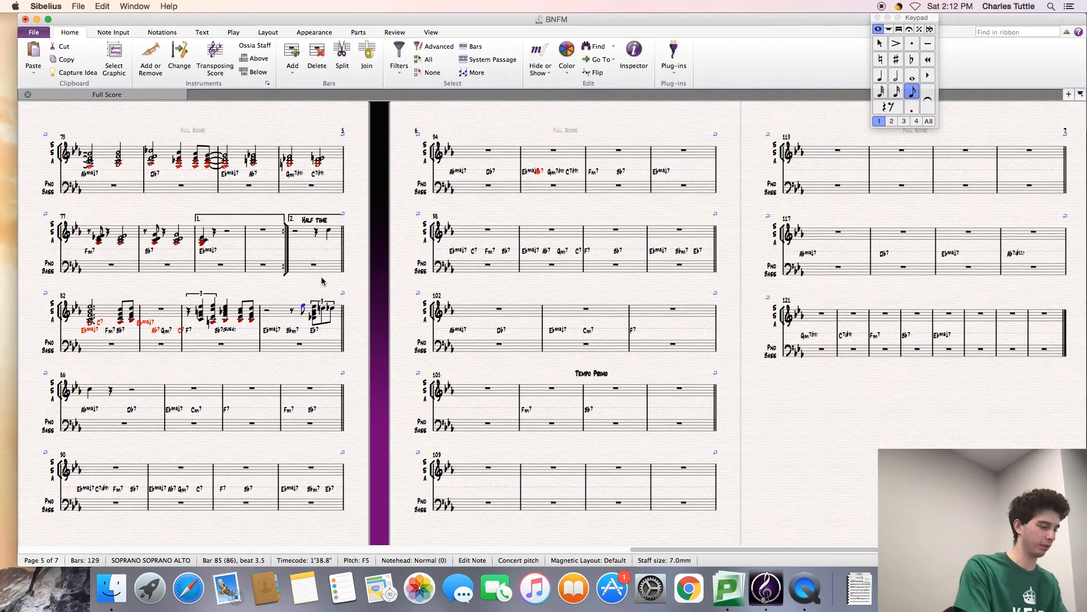
key(n)
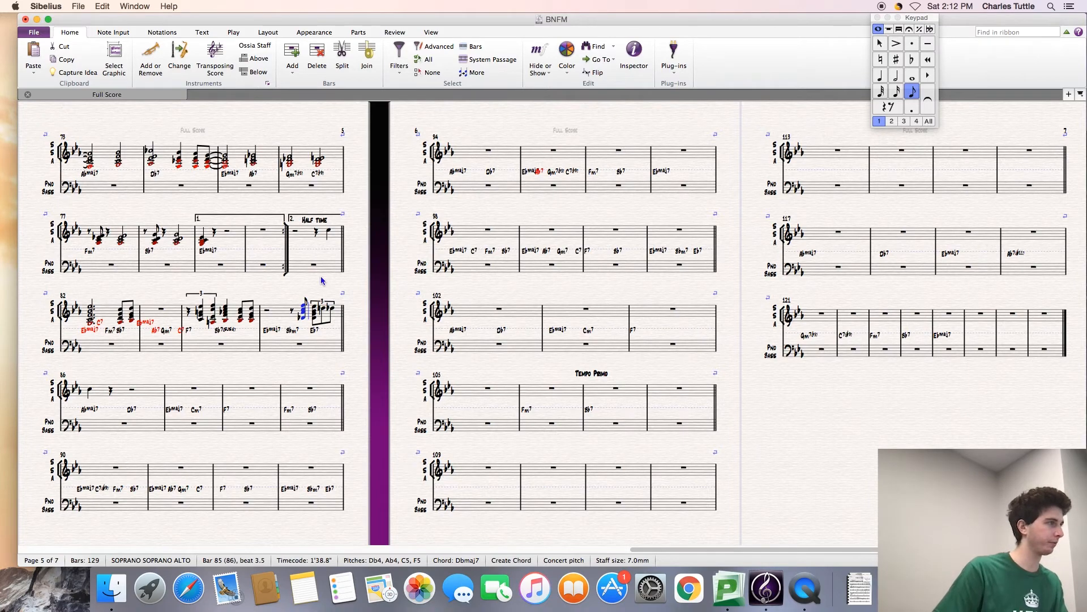
key(Escape)
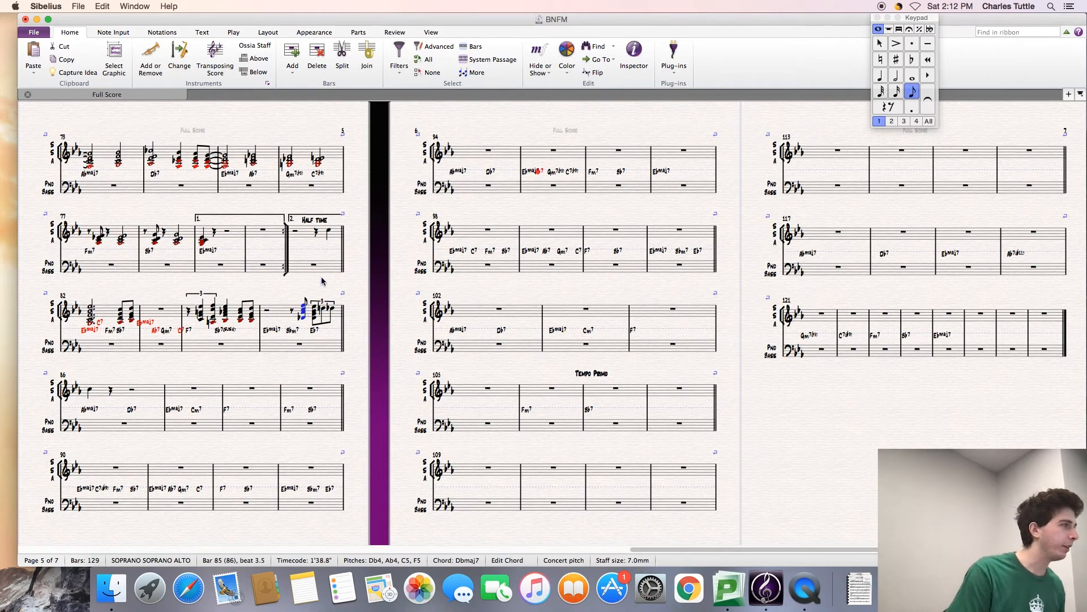
Step: Harmonize the final triplet note of vocal bar 85 as Bb3, F4, G4, Db5 and the bar 86 quarter note as Ab3, Eb4, G4, C5
click(323, 308)
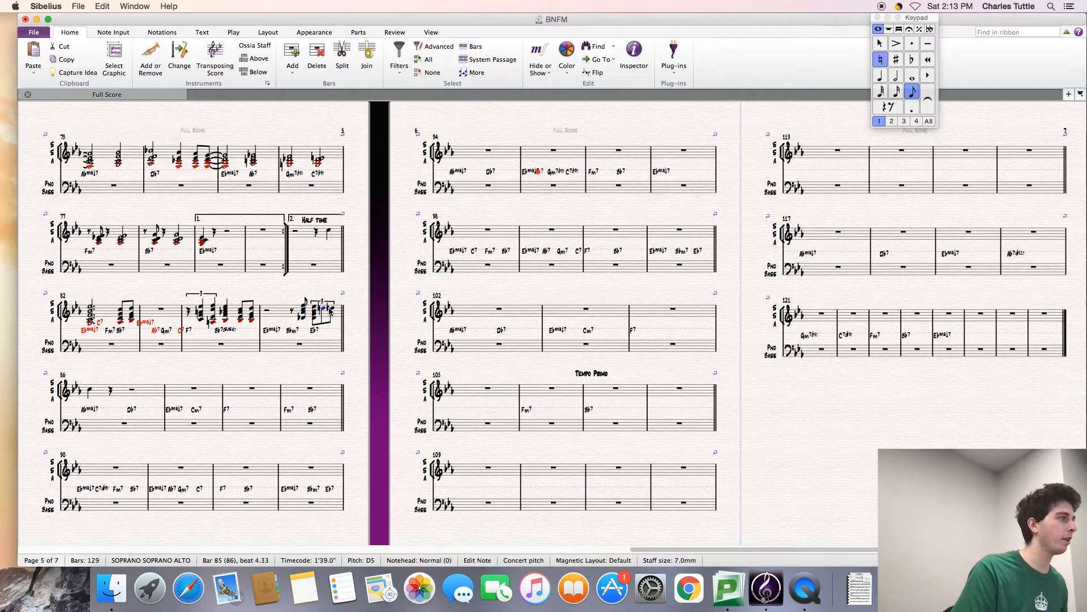
key(Right)
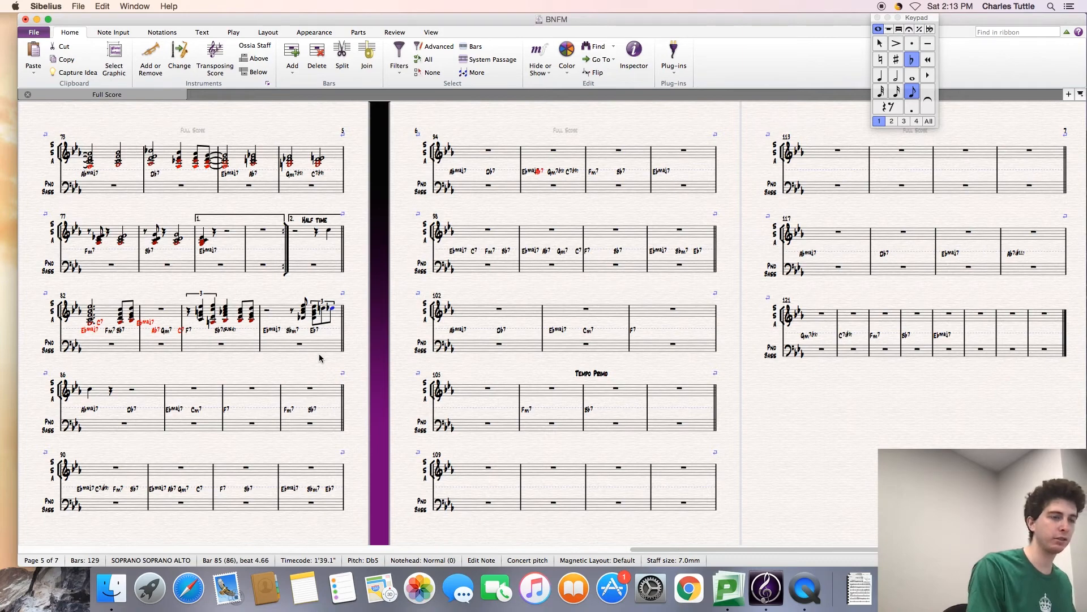
key(n)
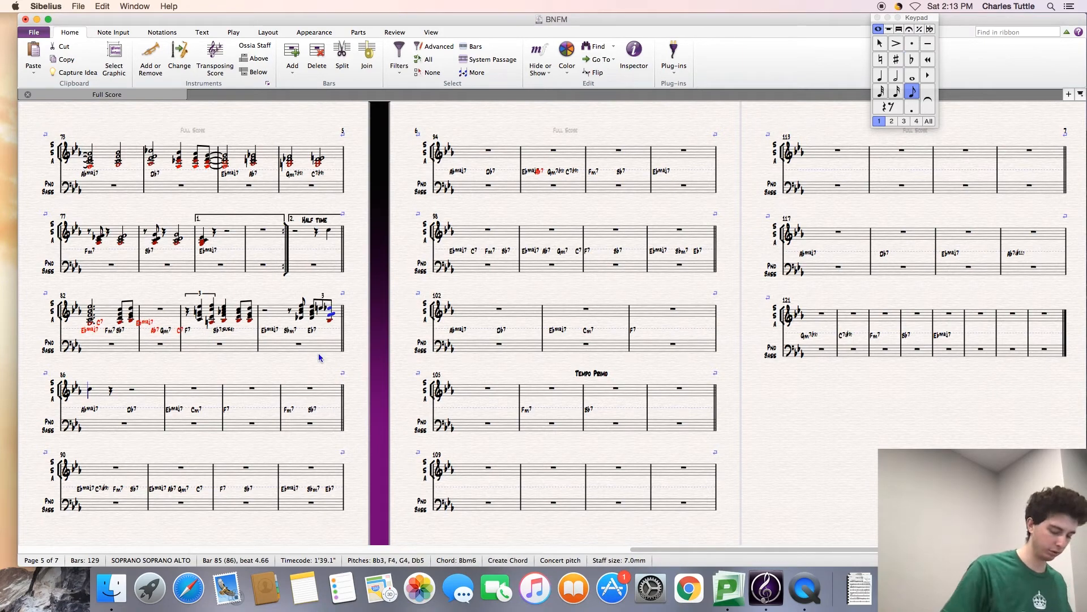
key(Escape)
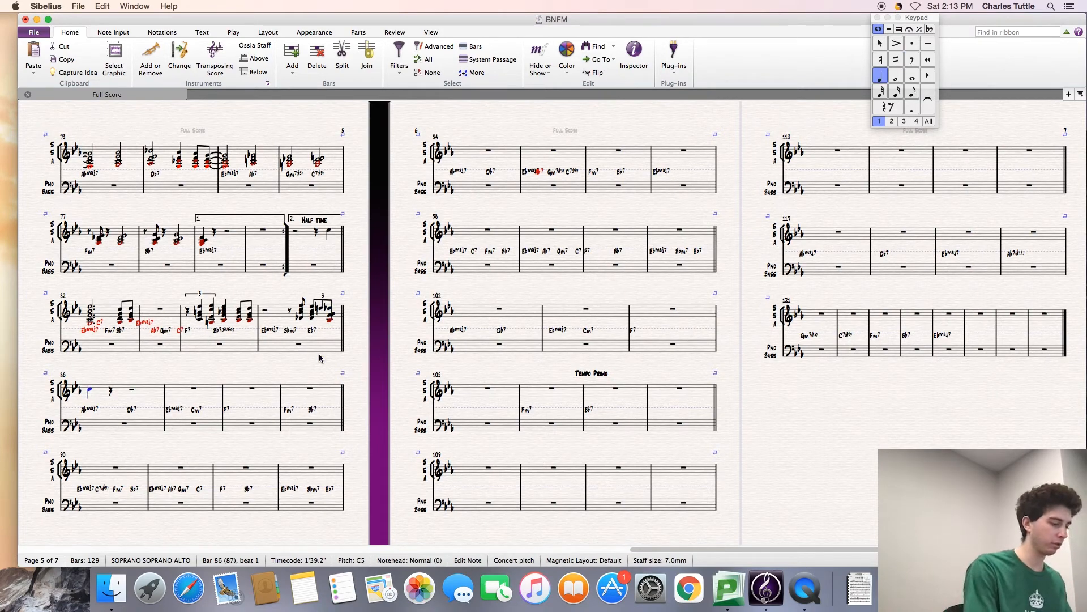
key(n)
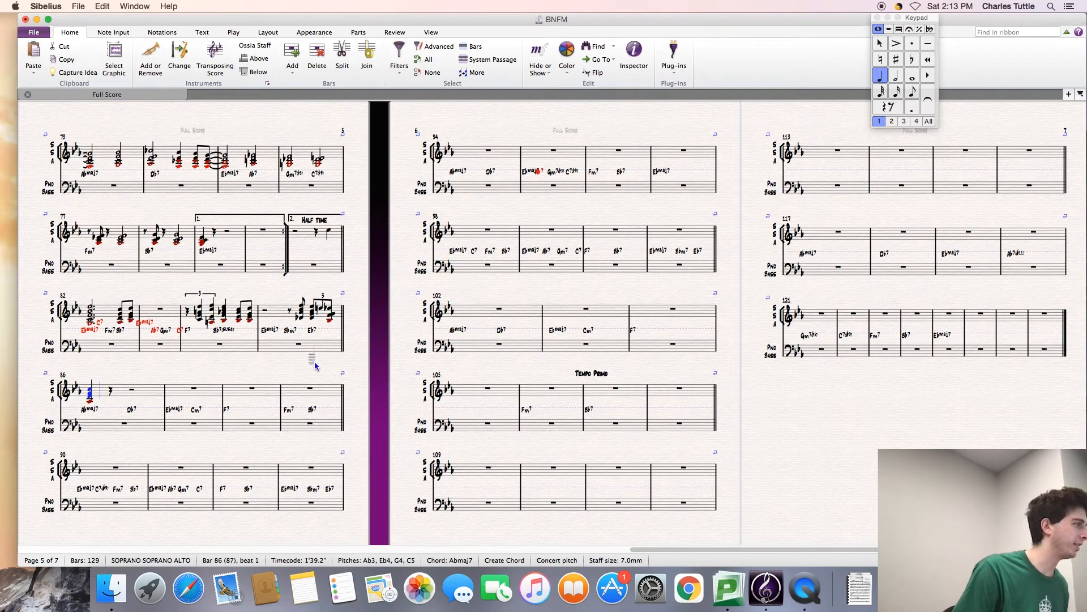
Step: Add an Ab4 below the D5 in the middle of the beat 4 triplet in vocal bar 85
click(321, 310)
click(327, 324)
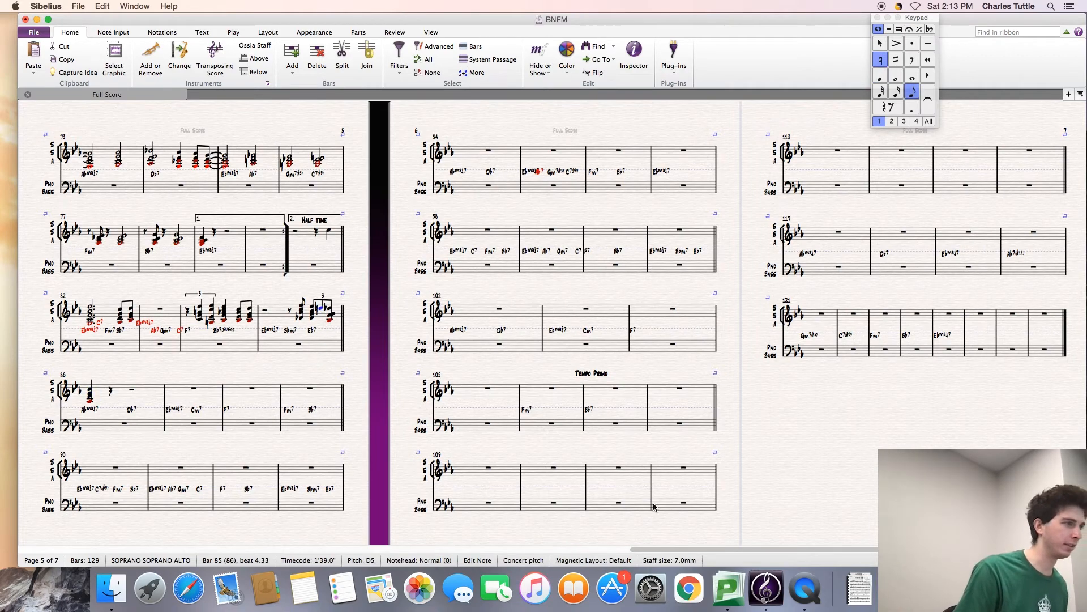
key(super+equal)
key(super+equal)
key(super+equal)
key(super+equal)
key(super+equal)
key(super+equal)
key(super+equal)
key(super+equal)
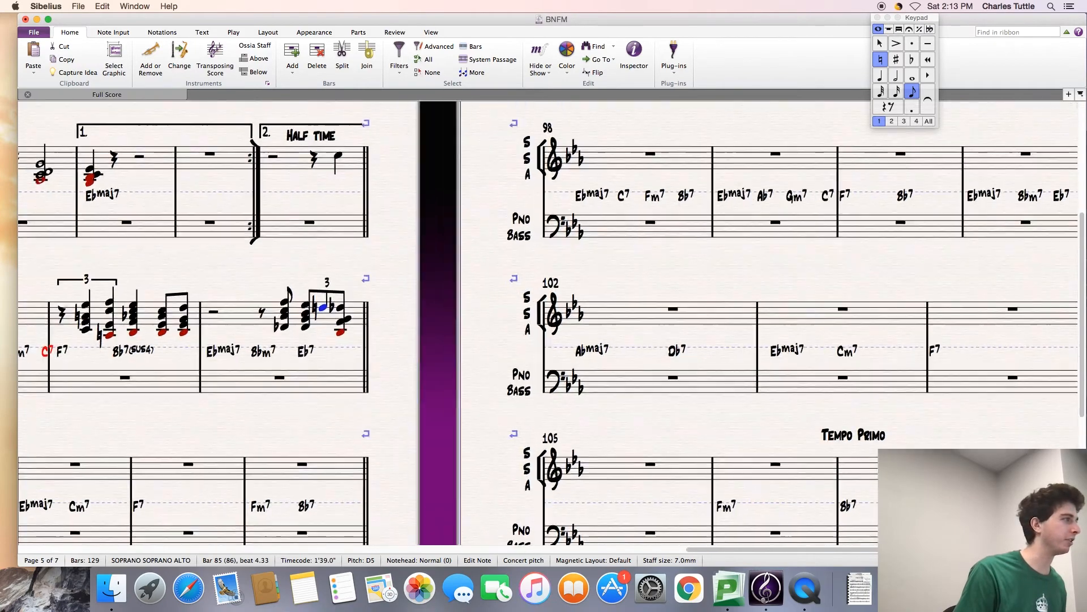
key(super+equal)
key(super+equal)
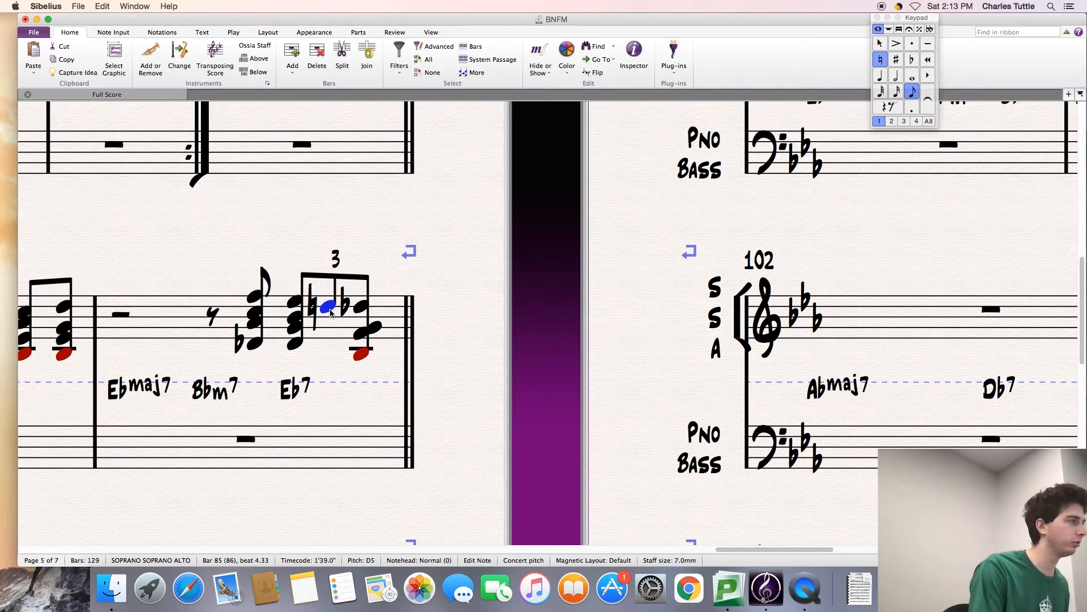
key(shift+4)
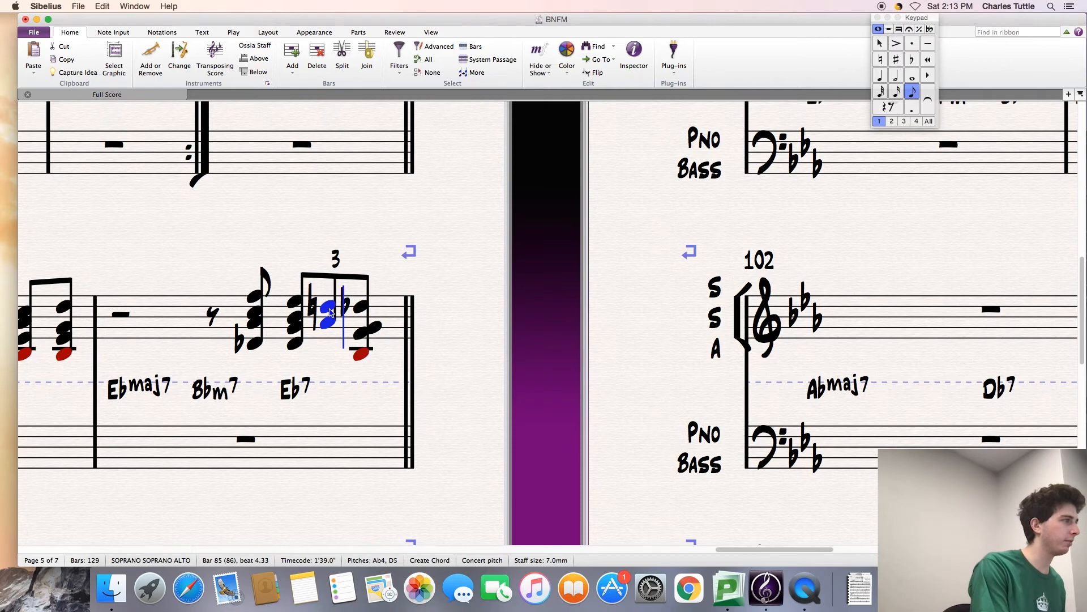
key(Left)
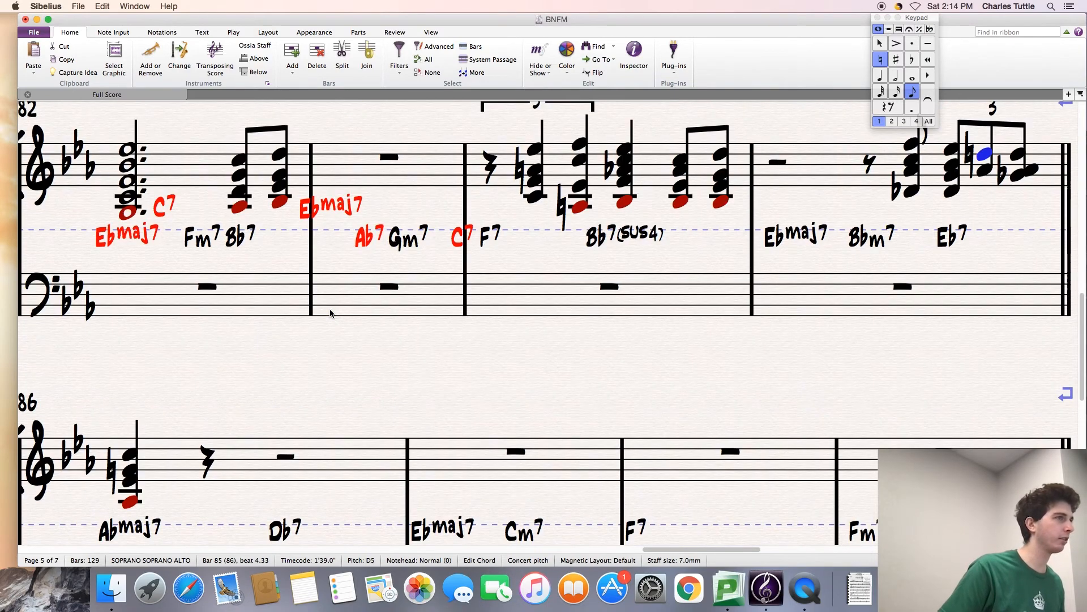
key(Right)
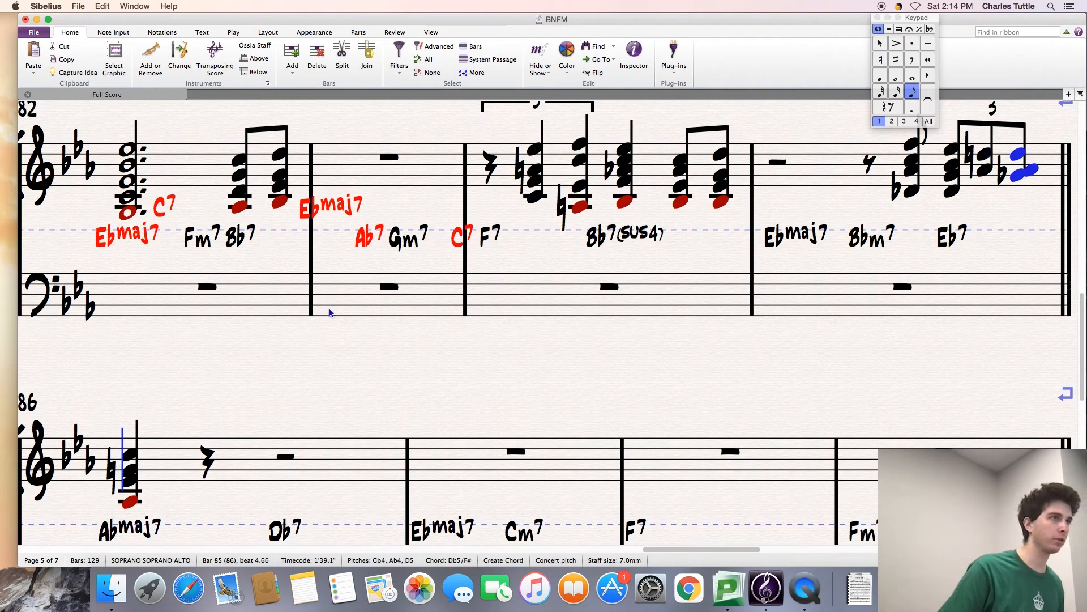
key(Left)
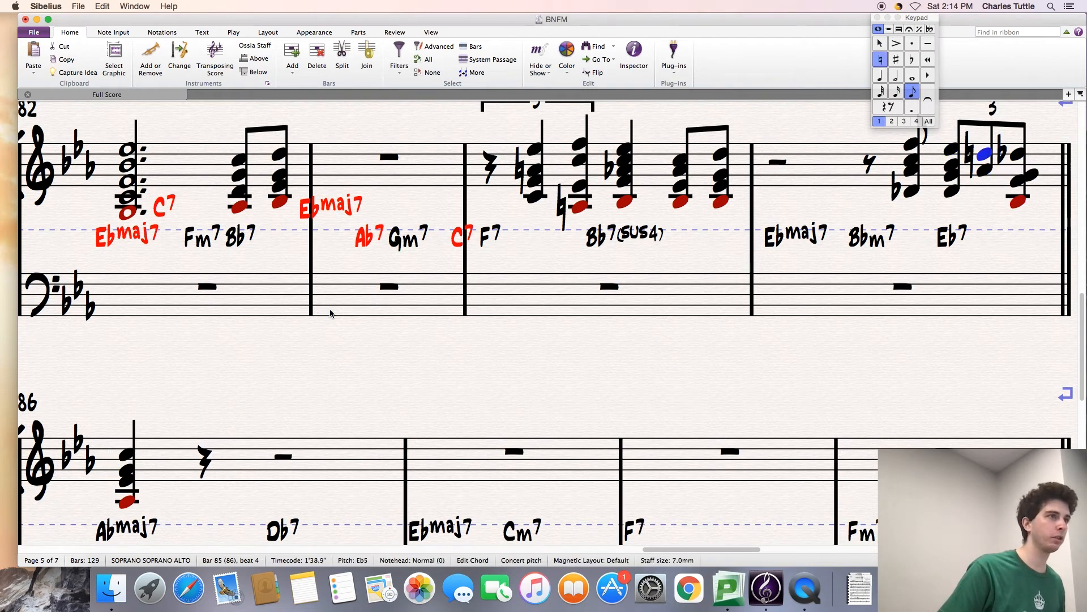
Step: Fill out the middle triplet chord in vocal bar 85 with C4 and F#4 below the Ab4 and D5
key(Left)
key(Right)
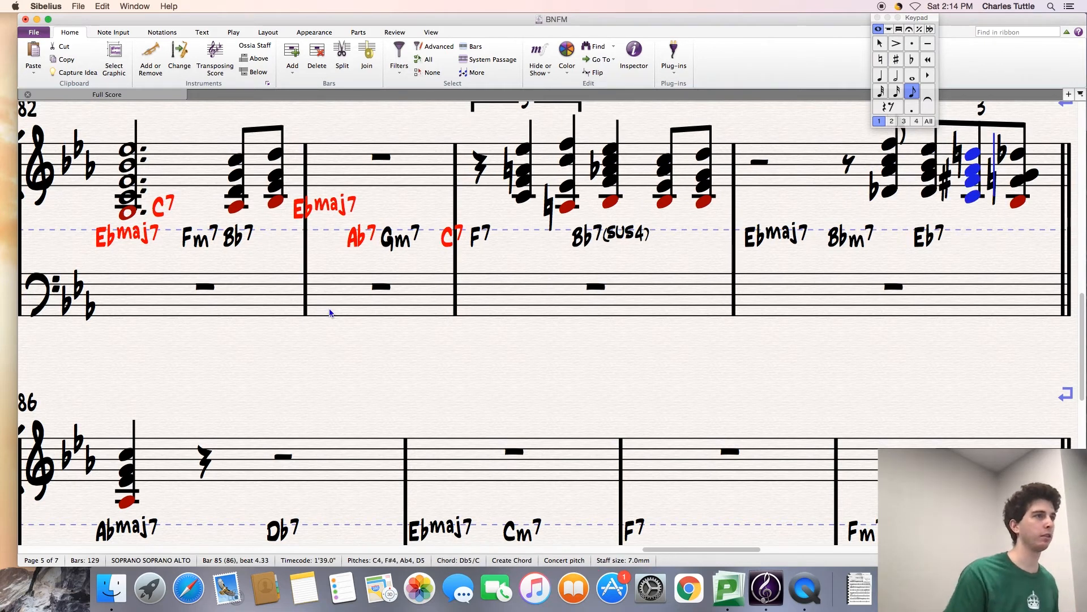
key(Right)
key(Right)
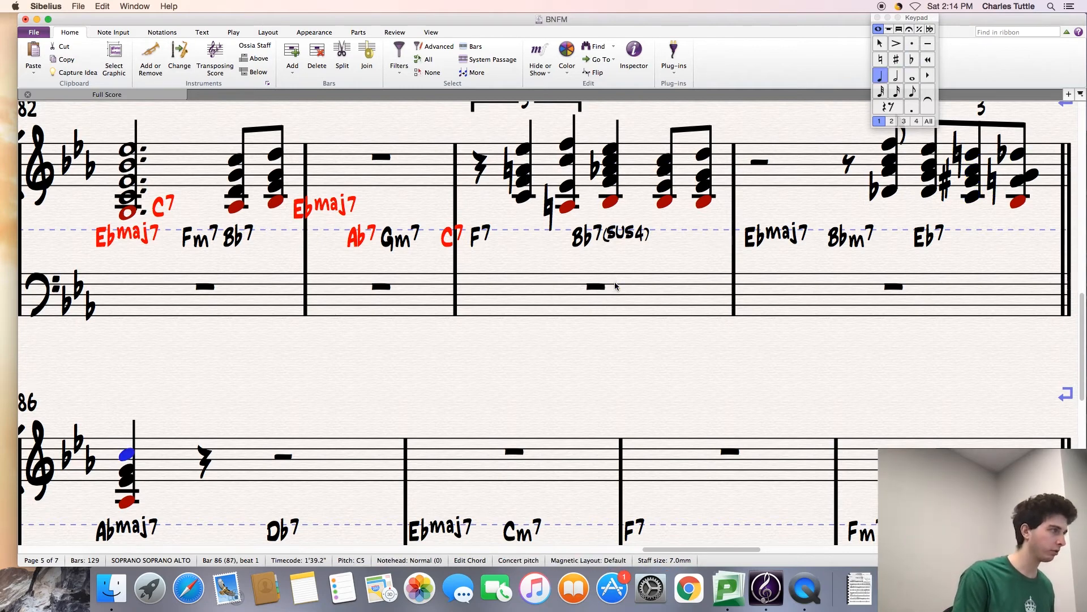
Step: Replace the beat 2 rest in vocal bar 86 with two eighth-note chords, the second Ab3, C4, Eb4, F4
key(super+minus)
key(Right)
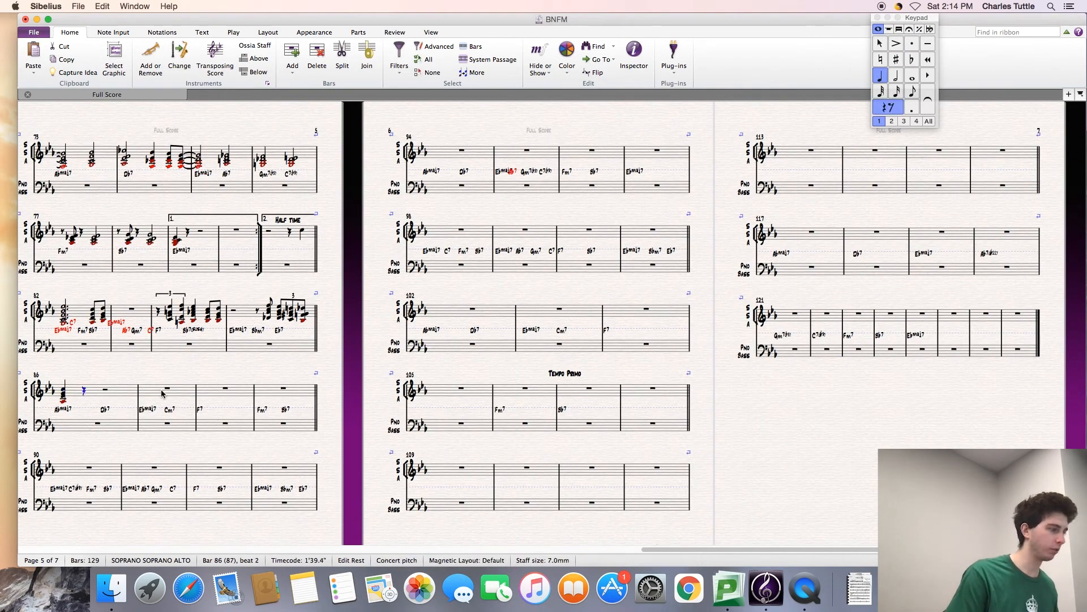
key(3)
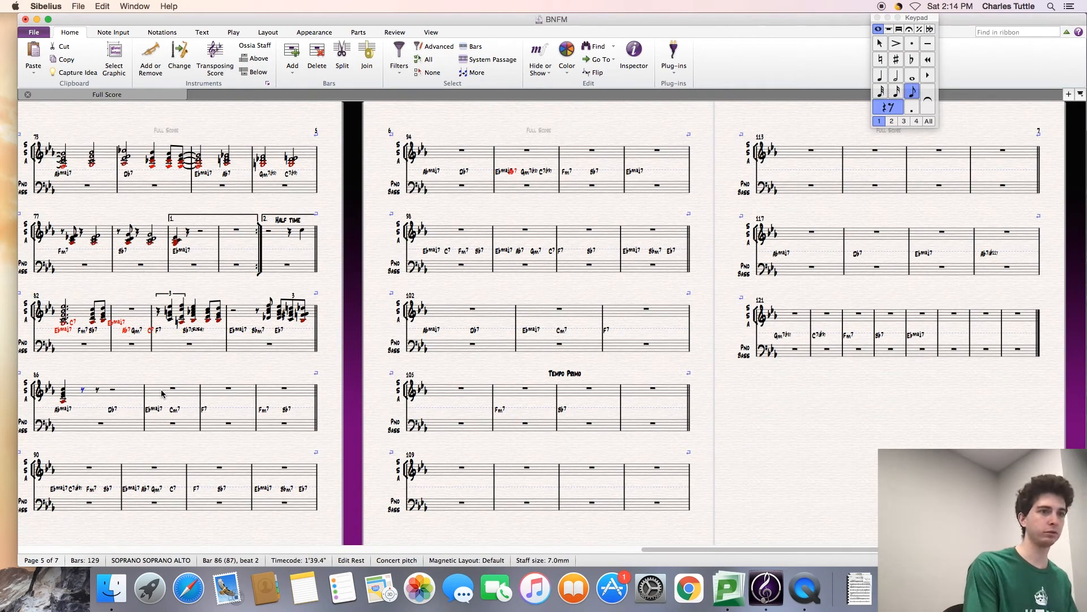
key(n)
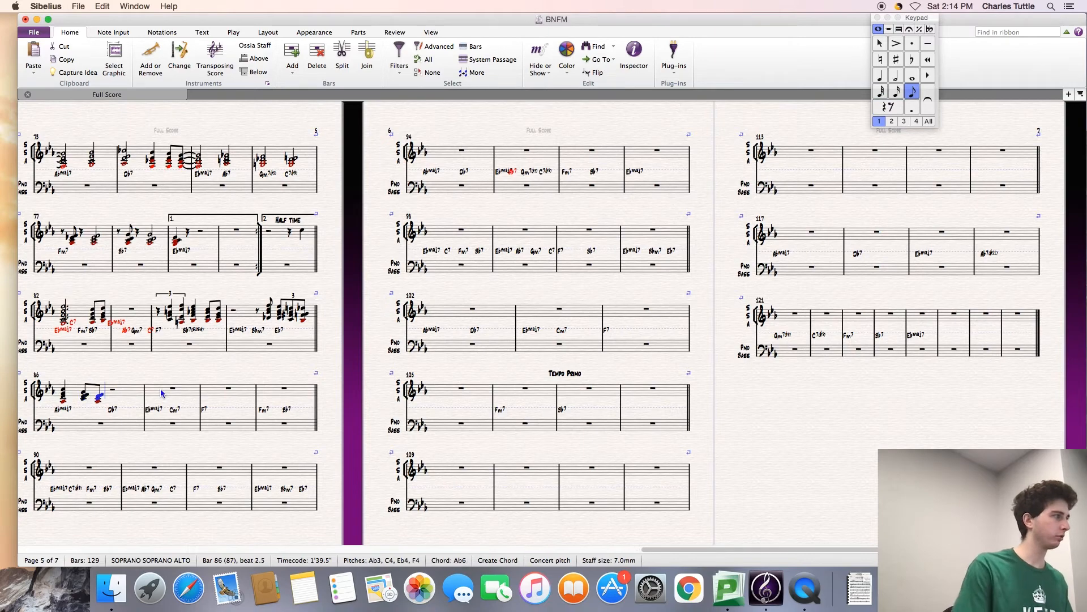
Step: Complete vocal bar 86 with a quarter chord and two eighth-note chords ending on Ab3, Cb4, Db4, F4, leading to a quarter-note C4, Eb4, G4, Bb4 in bar 87
key(4)
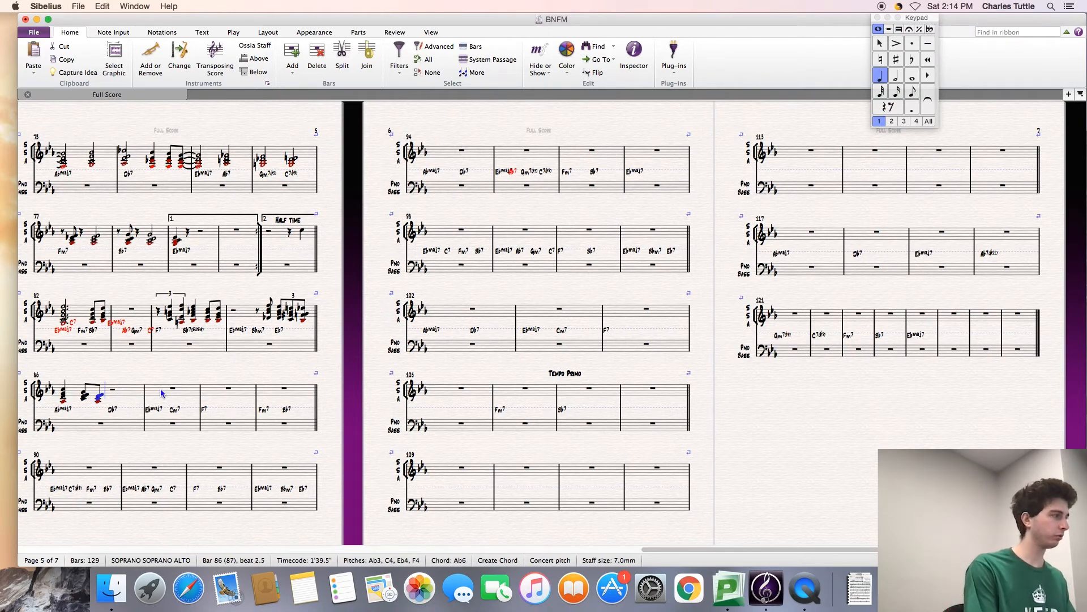
key(3)
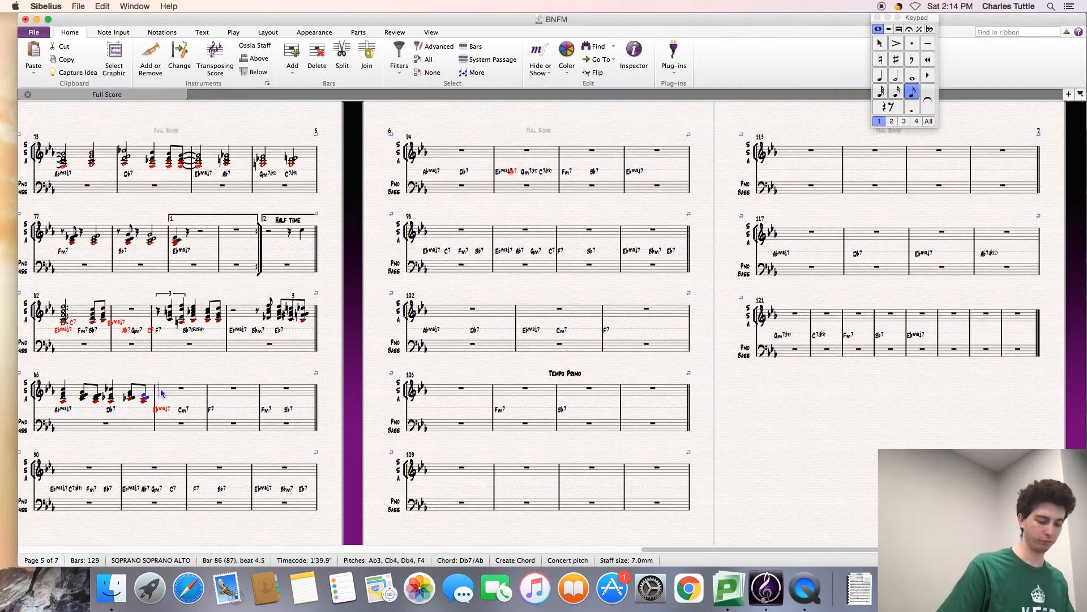
key(4)
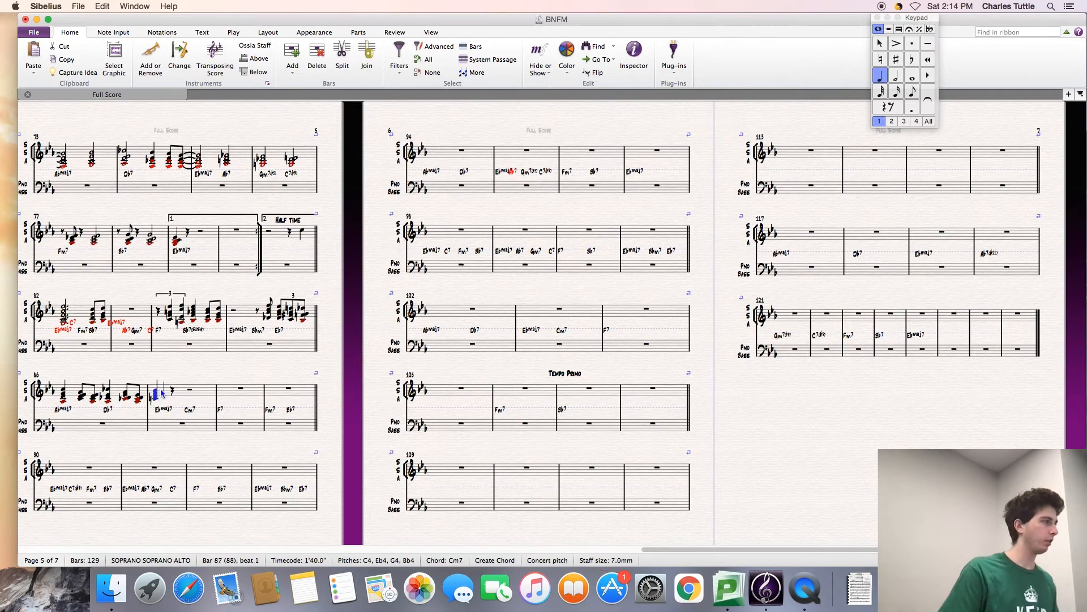
key(Escape)
Step: Replace the beat 2 rest in vocal bar 87 with two eighth notes, Ab4 and G4
scroll(185, 368, left, 3)
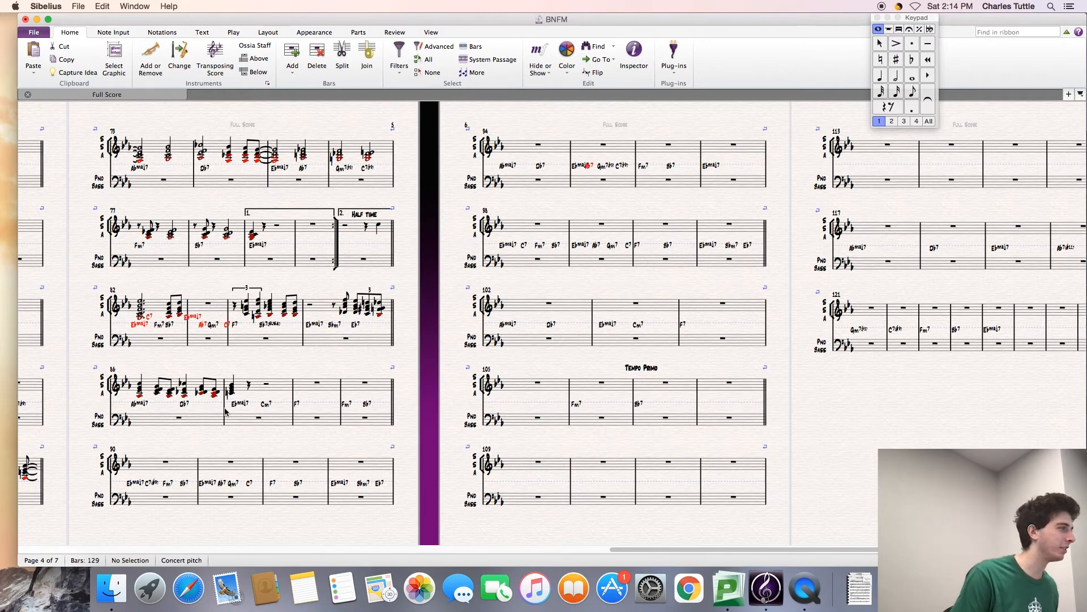
click(250, 388)
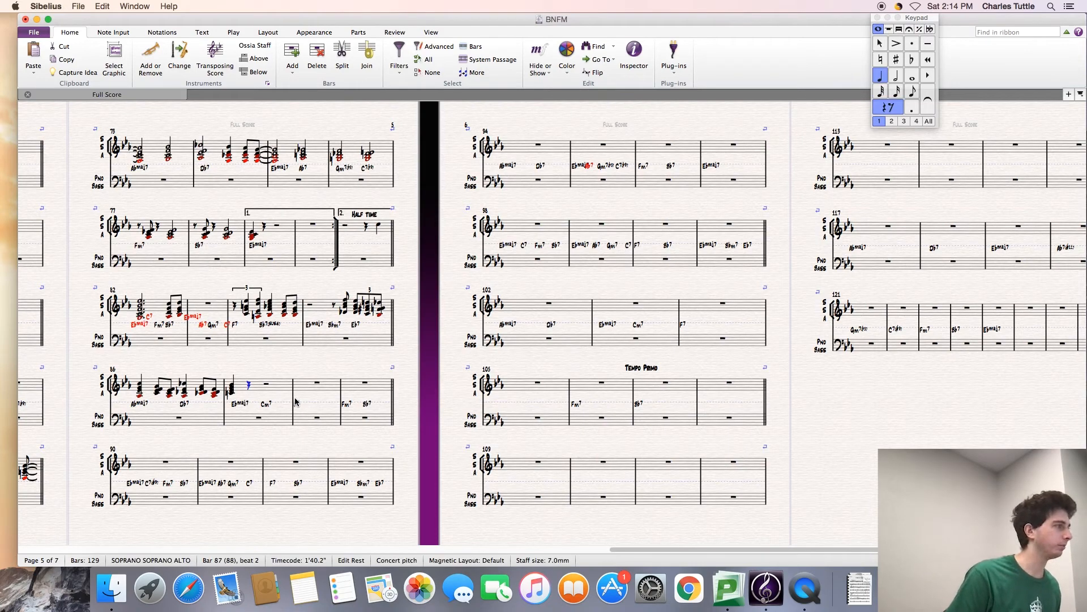
key(3)
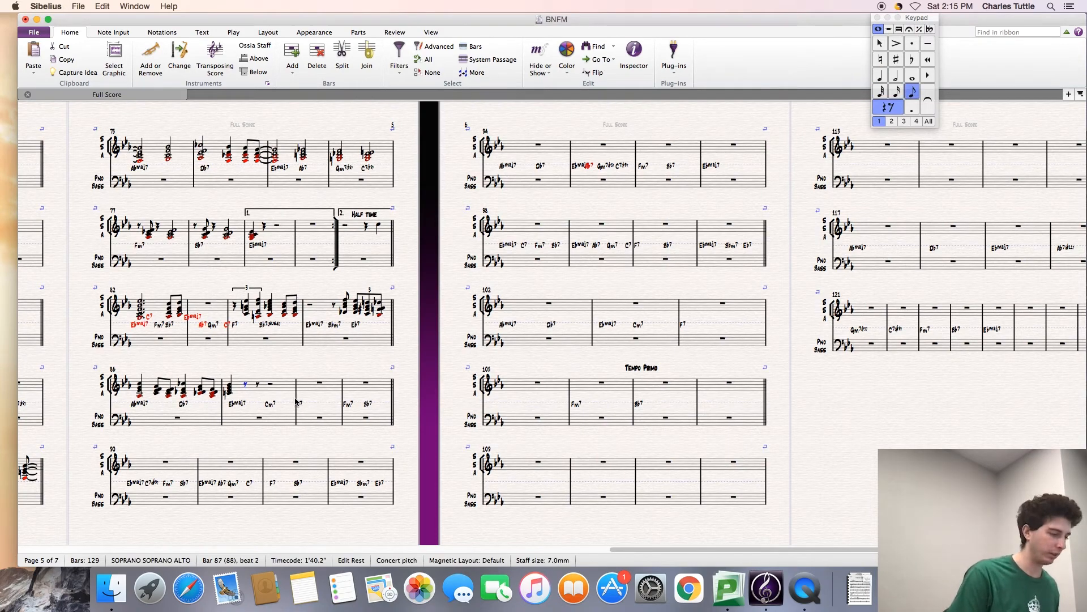
key(n)
key(a)
key(g)
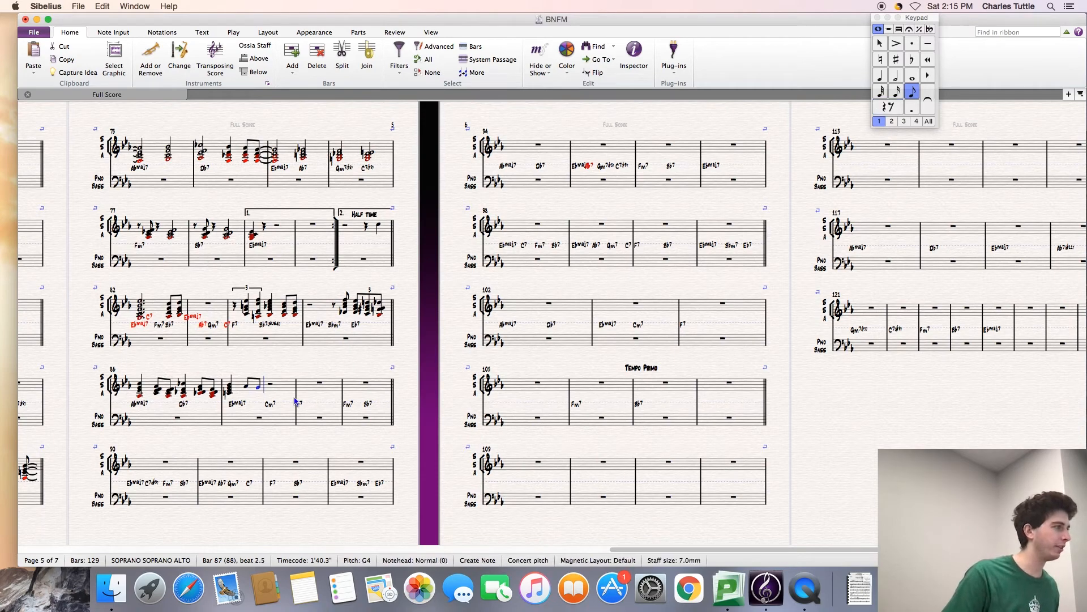
Step: Harmonize the two beat 2 eighth notes in vocal bar 87 as chords, the second Bb3, C4, Eb4, G4
key(Escape)
key(Left)
drag(278, 370, 320, 341)
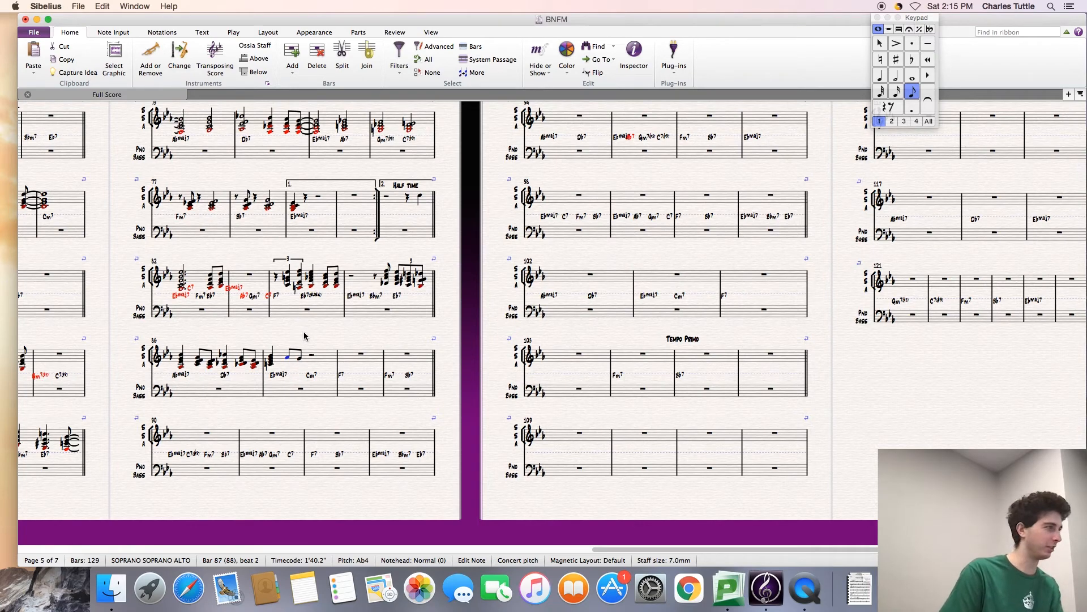
key(g)
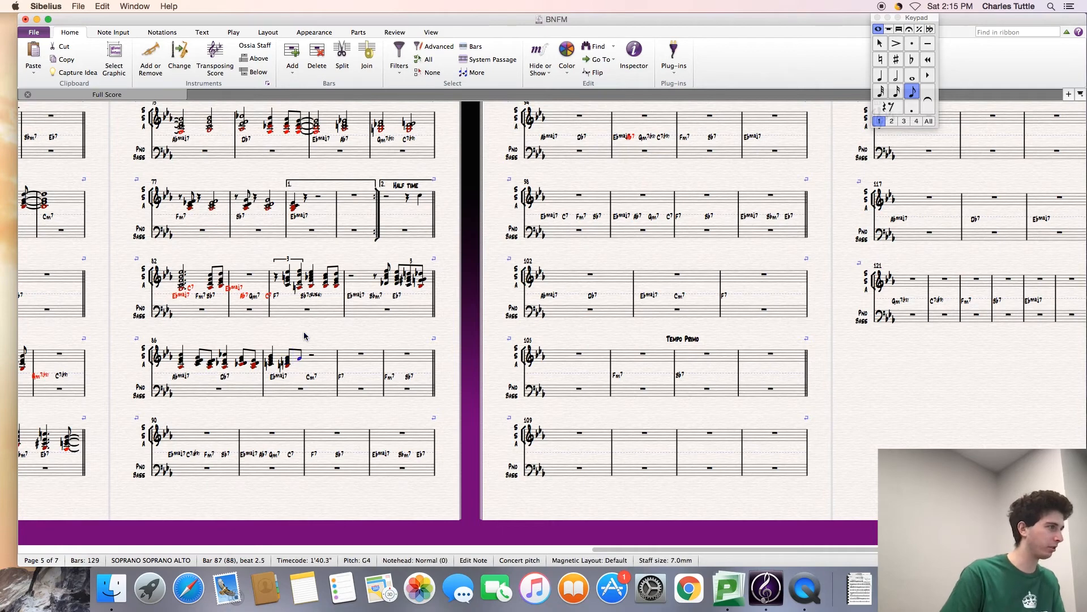
key(n)
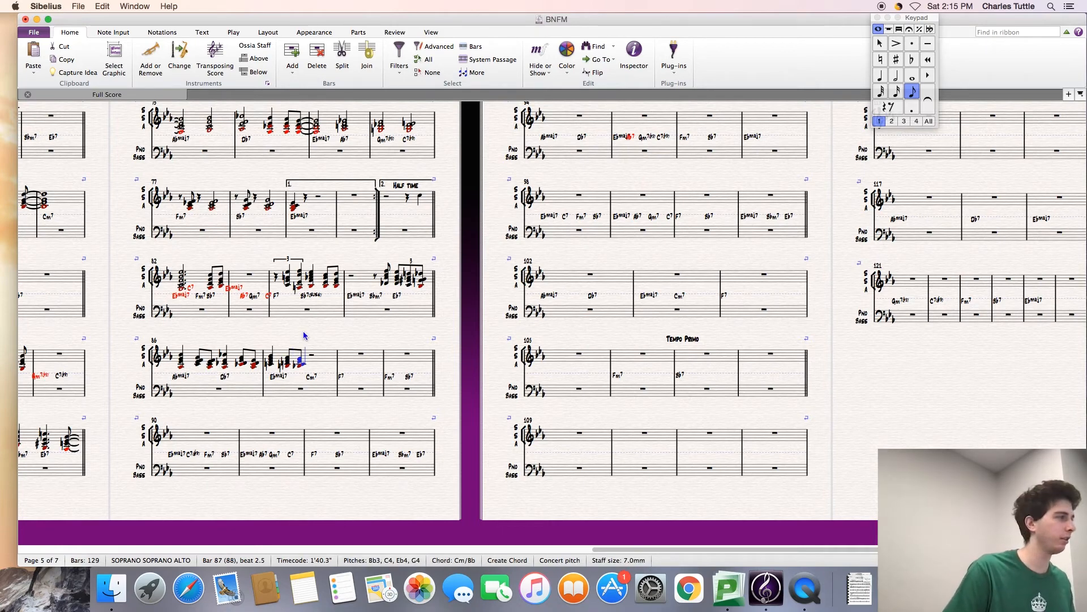
Step: In vocal bar 87, tie the last chord into beat 3 and enter two eighth-note chords ending on C3 and C4, leading to a quarter-note F3 and F4 in bar 88
key(Return)
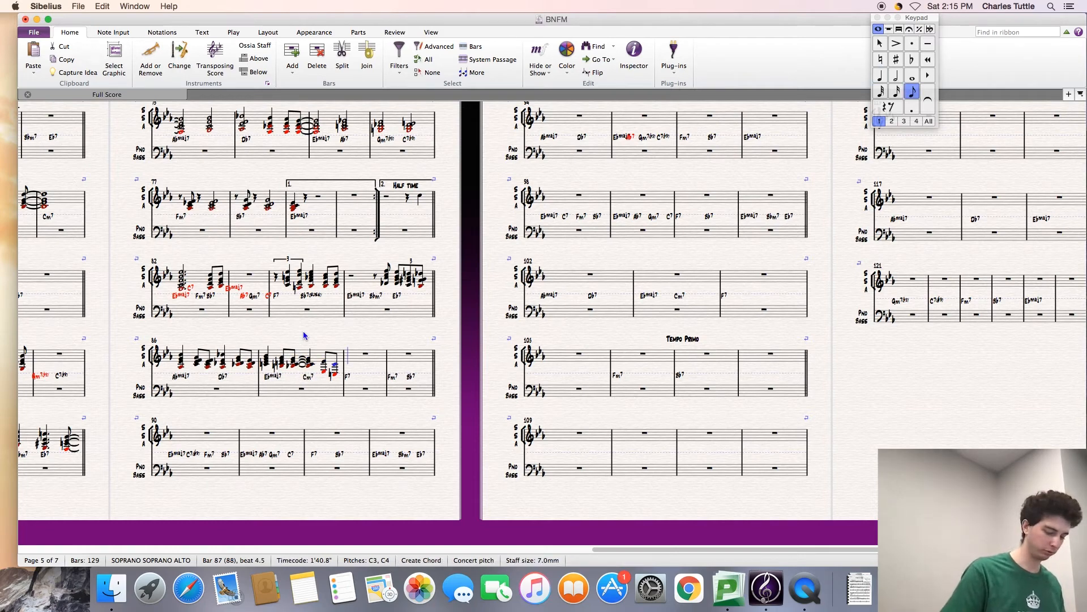
key(4)
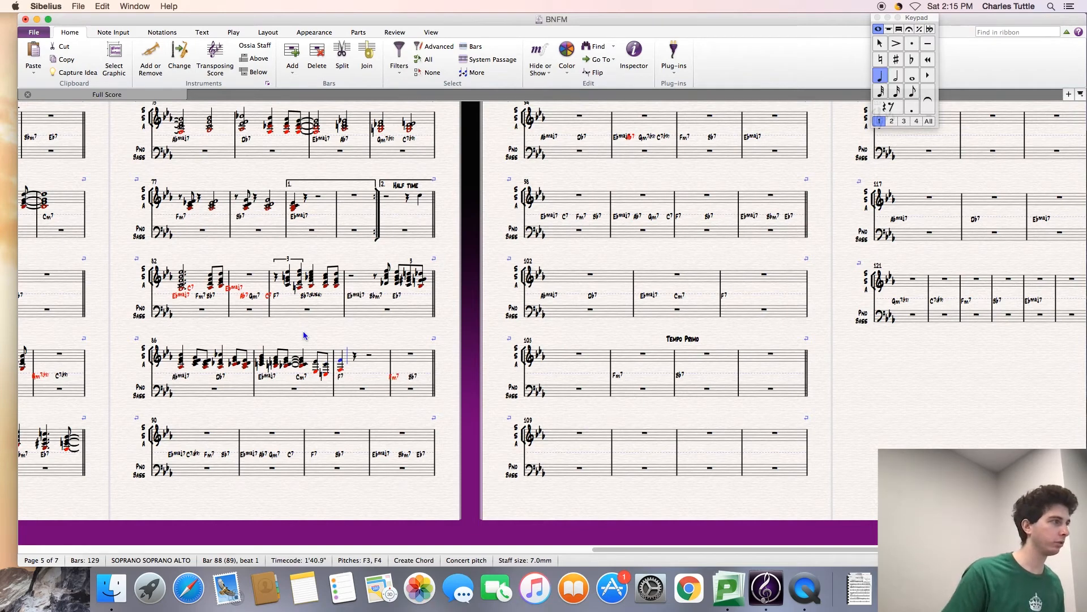
key(Escape)
Step: Fill vocal bar 90 with an eighth rest and quarter, eighth, quarter and two eighth chords, ending on C4, F4, Bb4, D5, G5
click(213, 434)
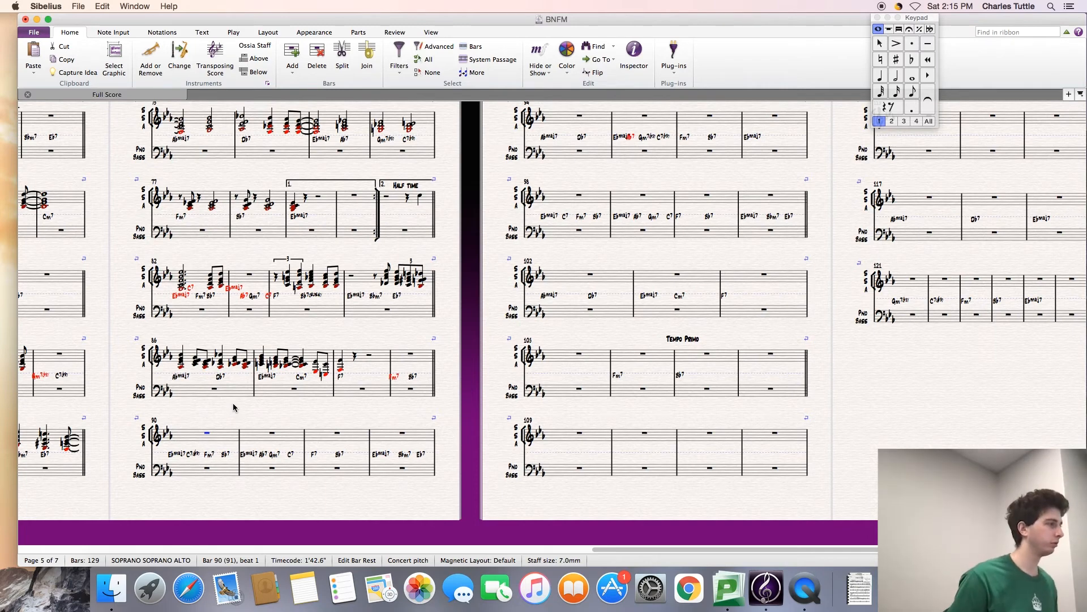
key(3)
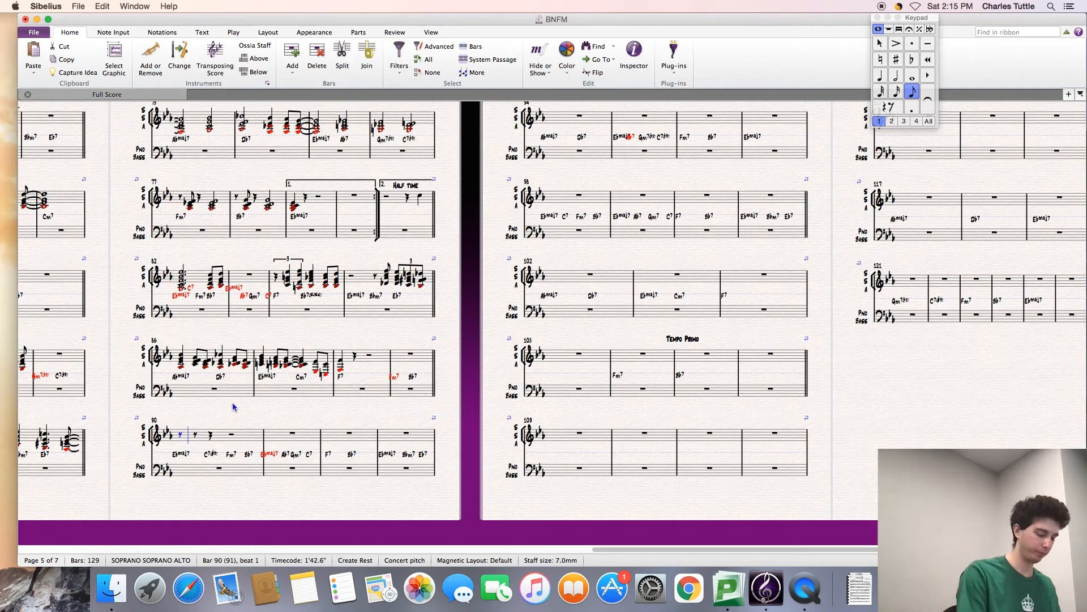
key(4)
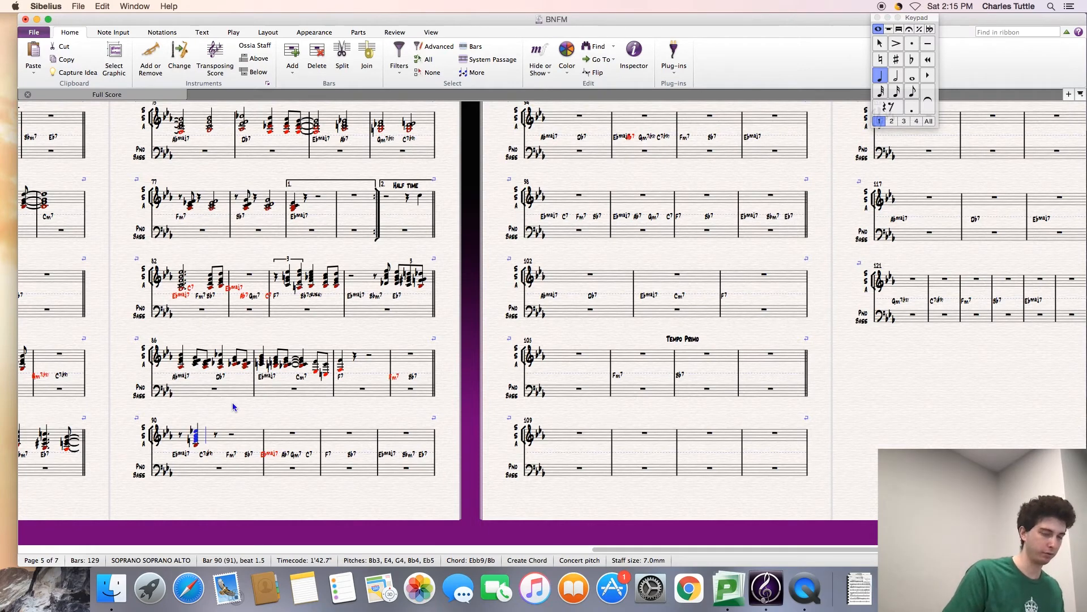
key(3)
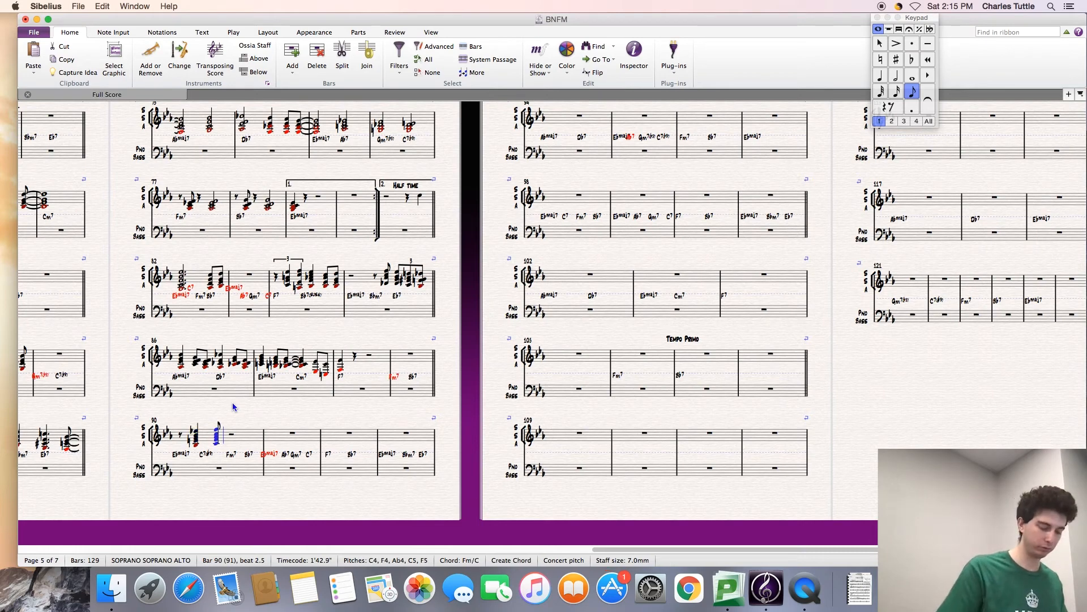
key(4)
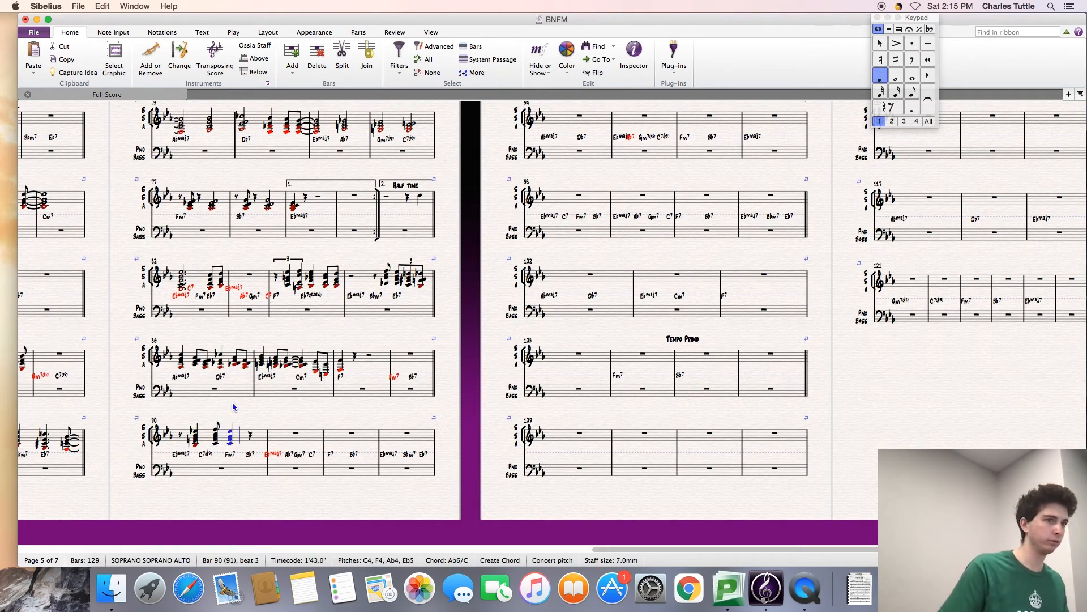
key(3)
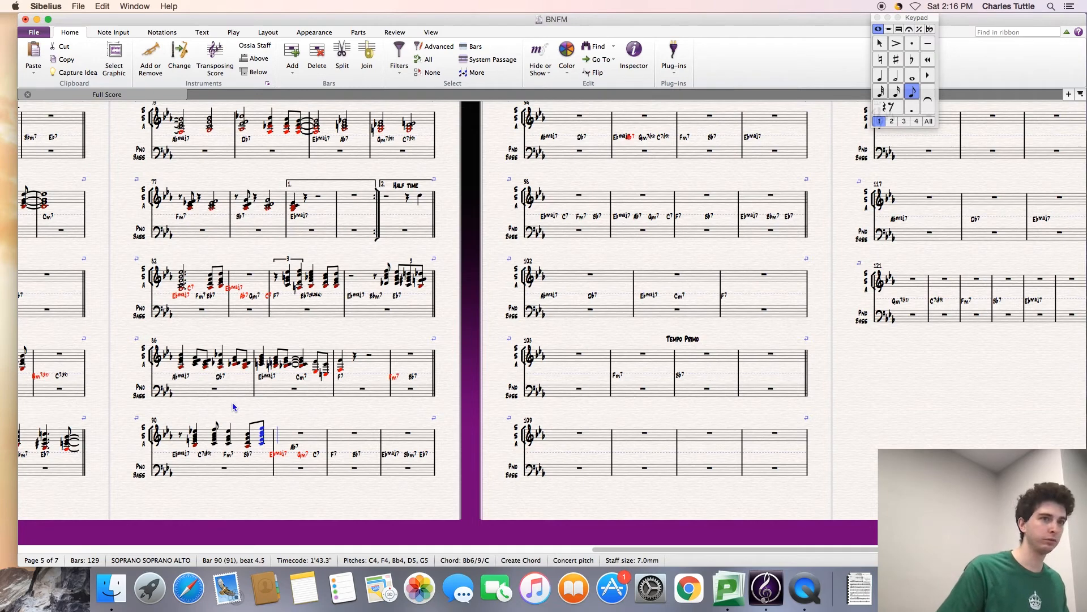
Step: Start vocal bar 92 with a quarter-note triplet of a rest and two chords, the second A3, Eb4, Ab4, D5, F5, plus a beat 3 chord
key(Escape)
key(Right)
key(Right)
key(4)
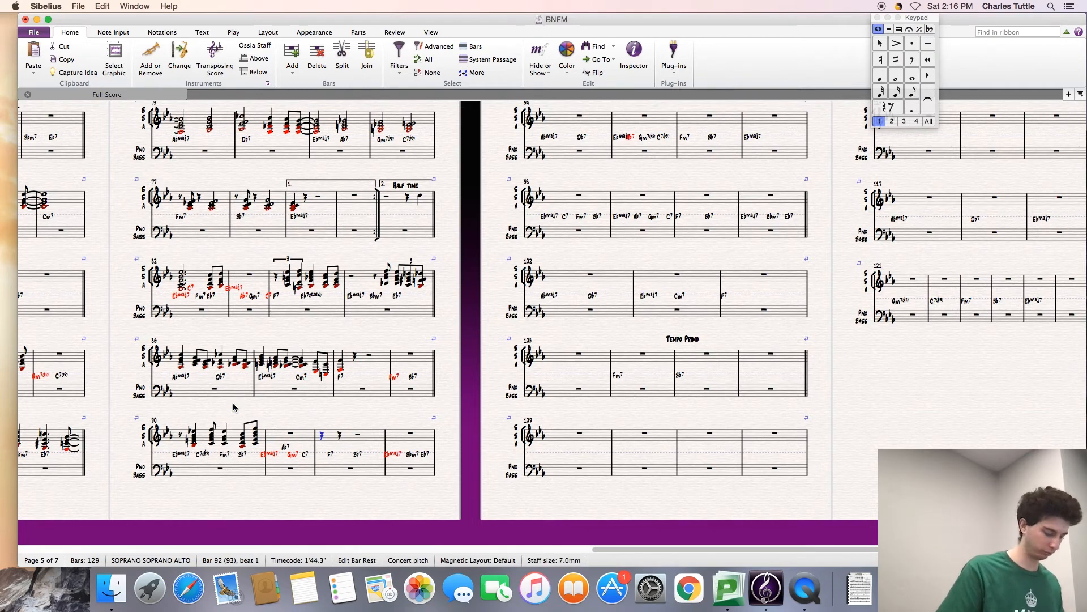
key(n)
key(super+3)
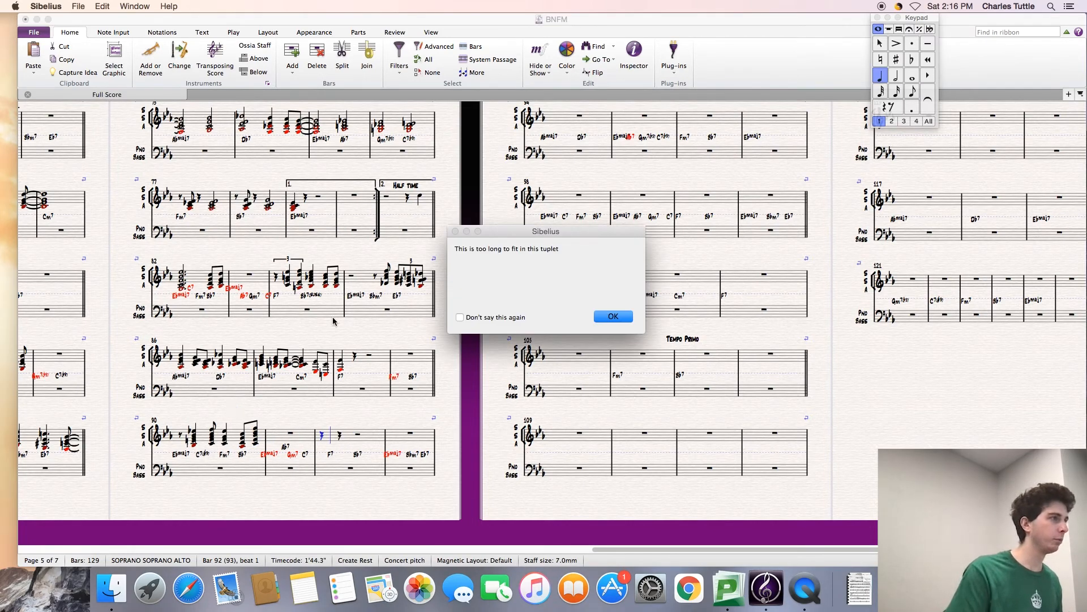
click(612, 317)
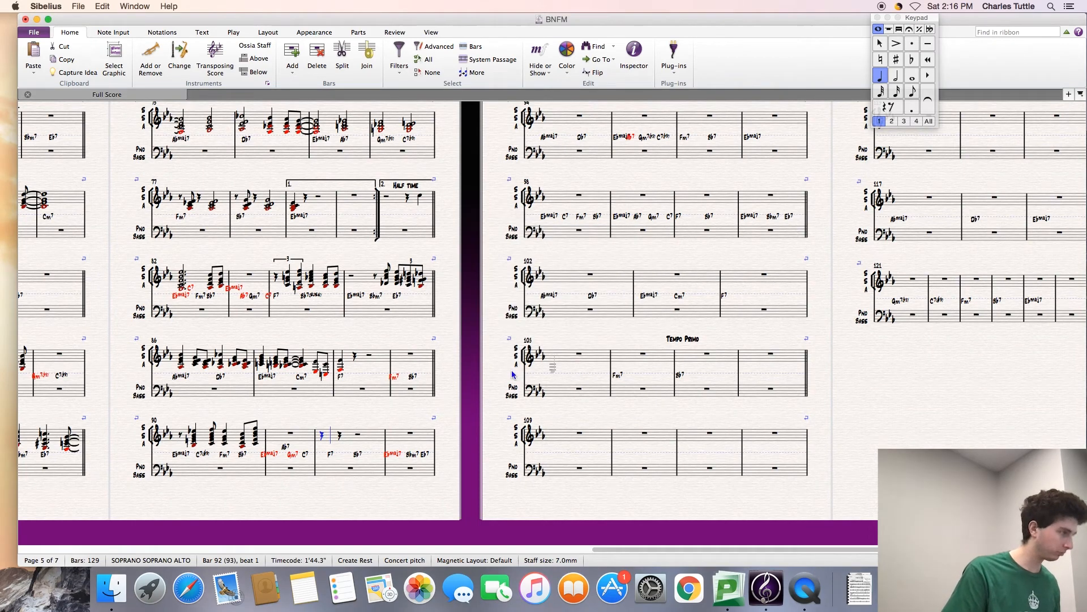
key(super+3)
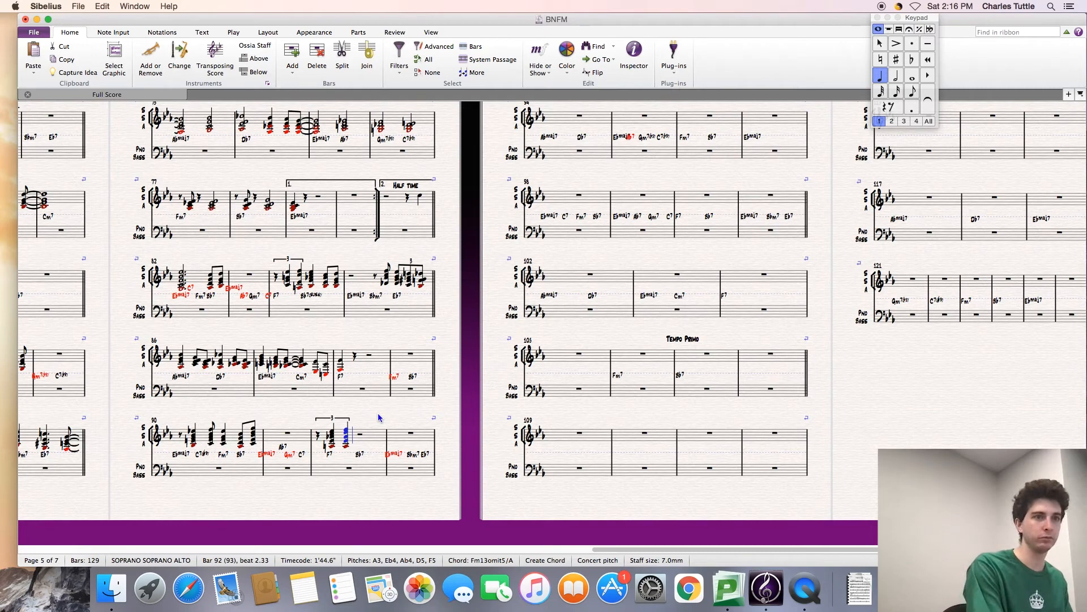
key(Escape)
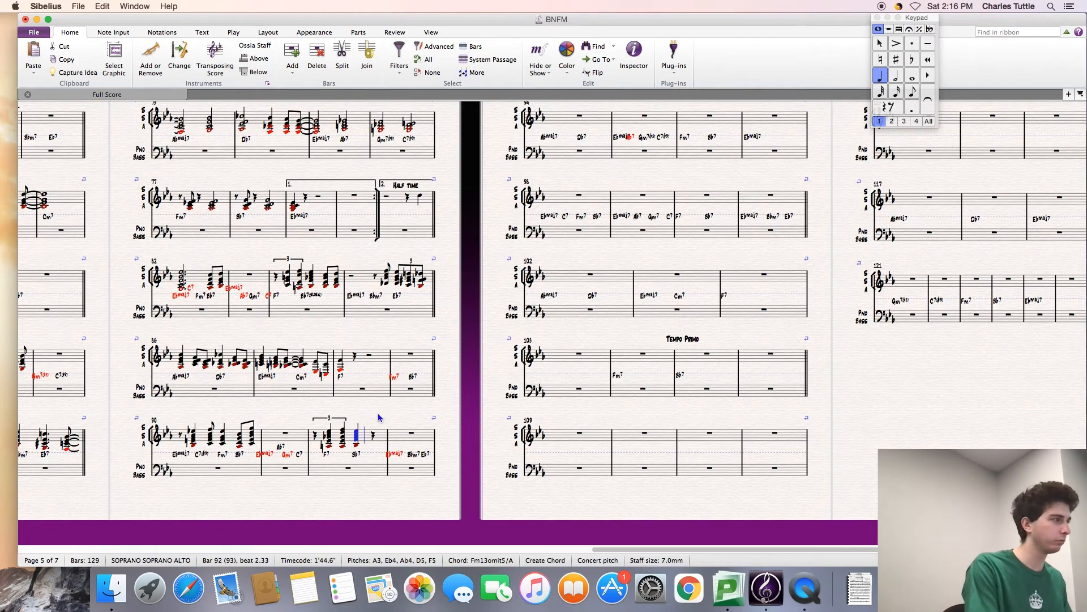
Step: Change the Bb7 chord symbol in bar 92 to Bb7(sus4)
key(Escape)
double_click(357, 455)
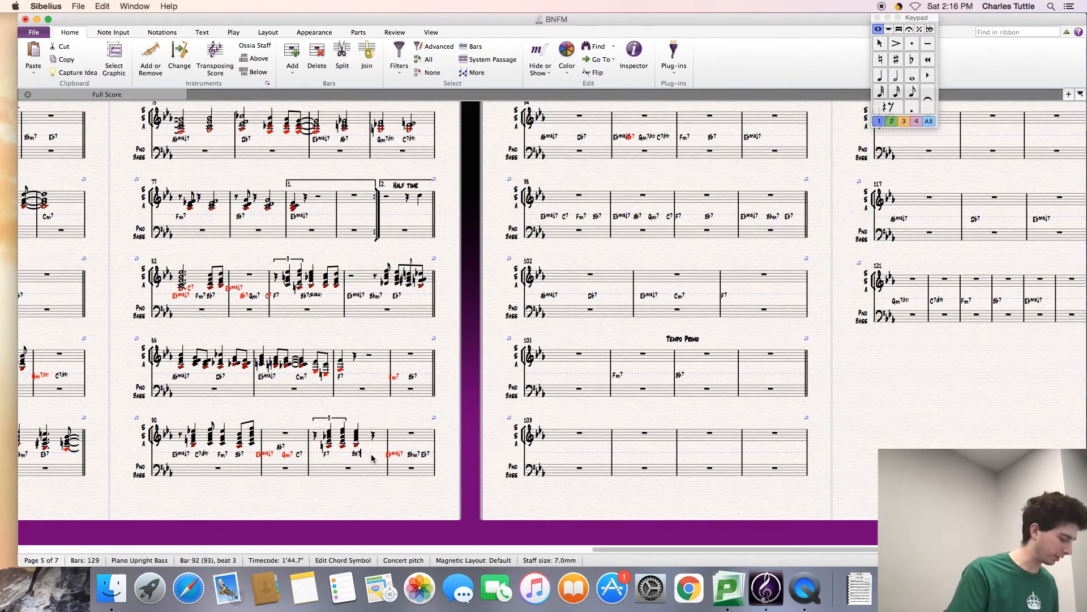
text(sus4)
key(Escape)
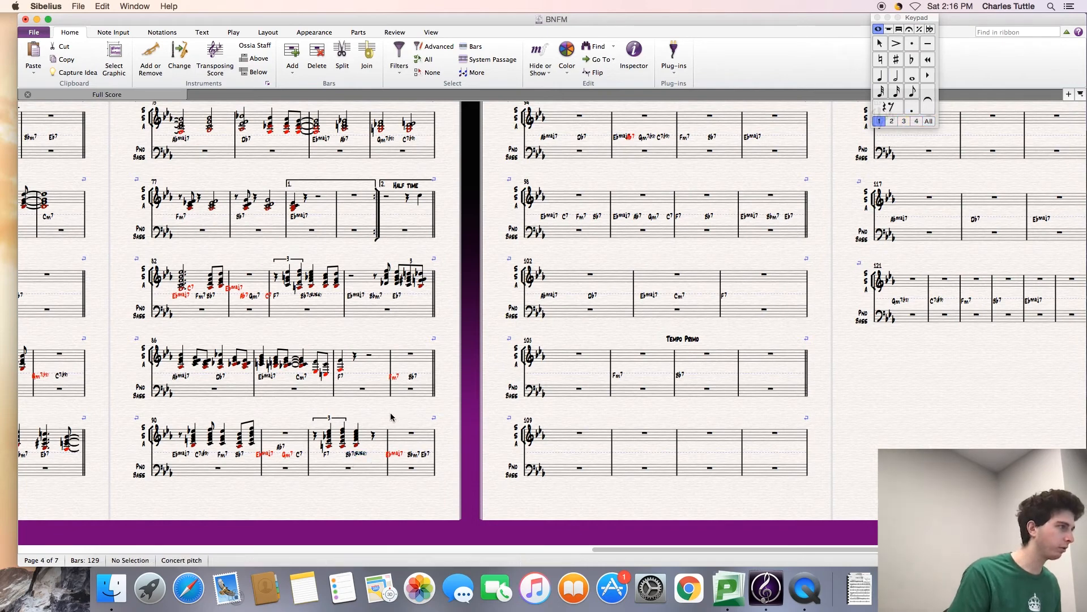
Step: Enter two eighth-note chords on beat 4 of vocal bar 92, tying the second, C4, F4, Bb4, D5, G5, to an eighth in bar 93
click(373, 437)
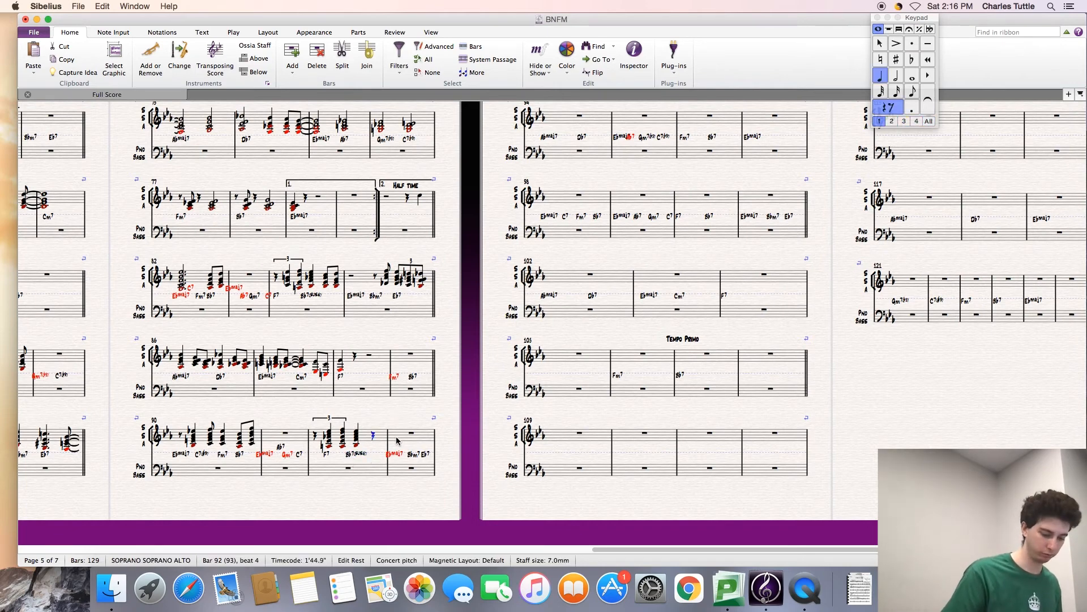
key(3)
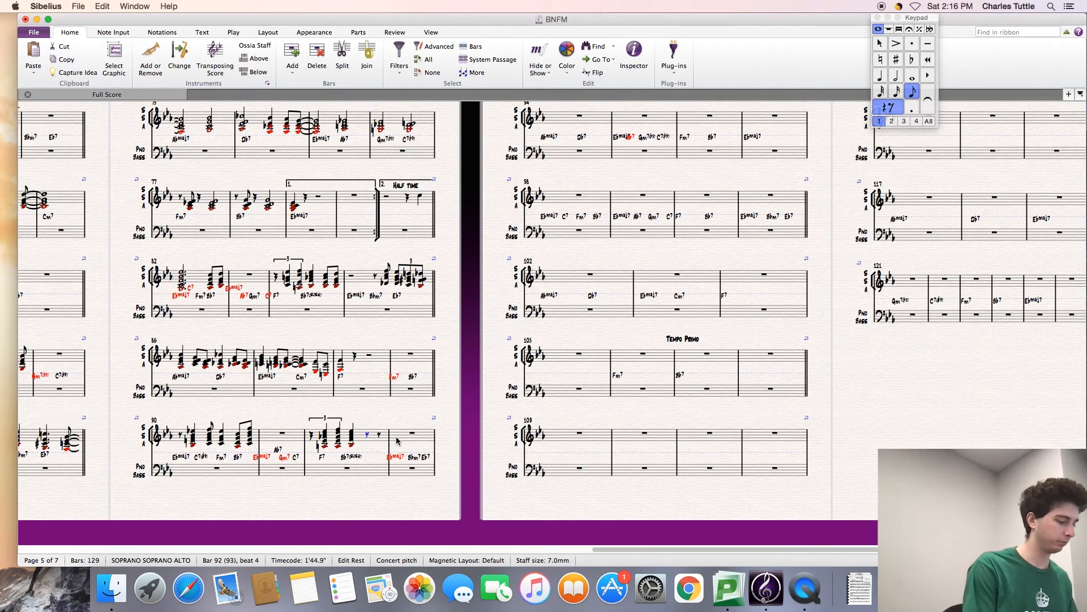
key(n)
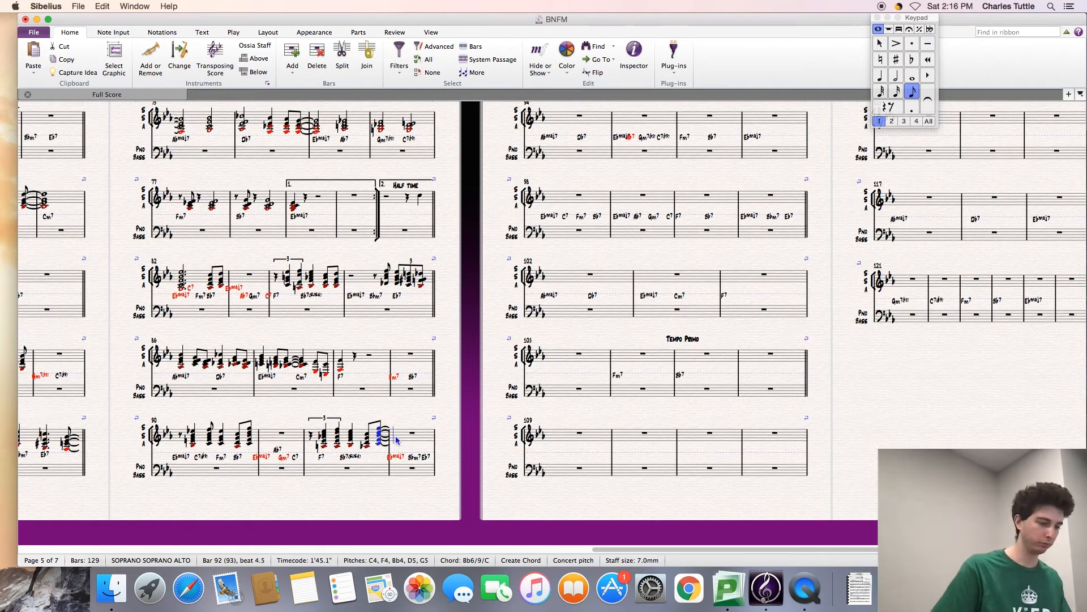
key(KP_Enter)
key(r)
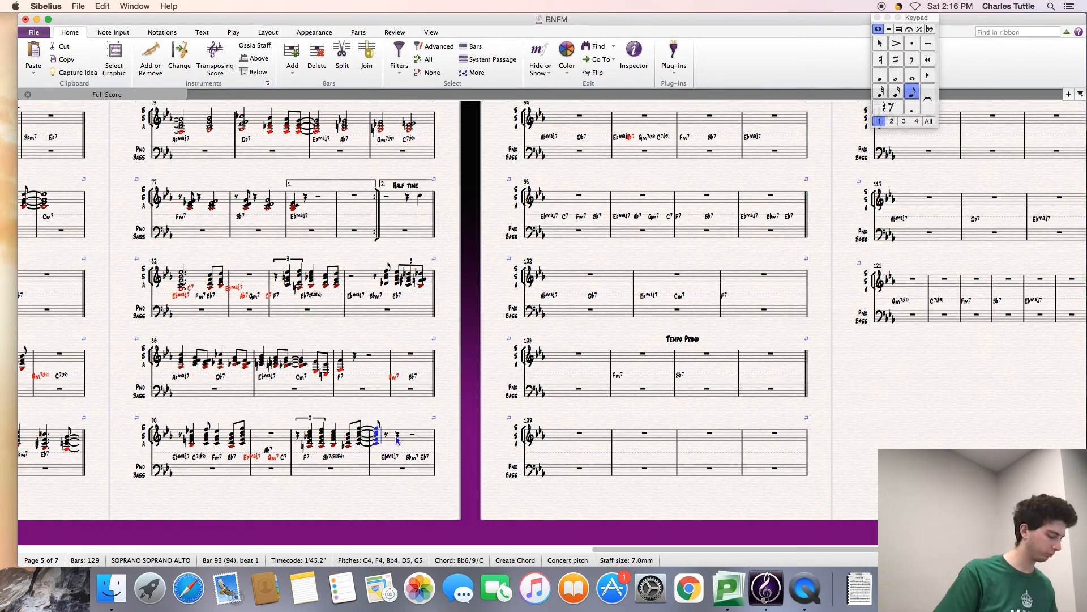
key(super+6)
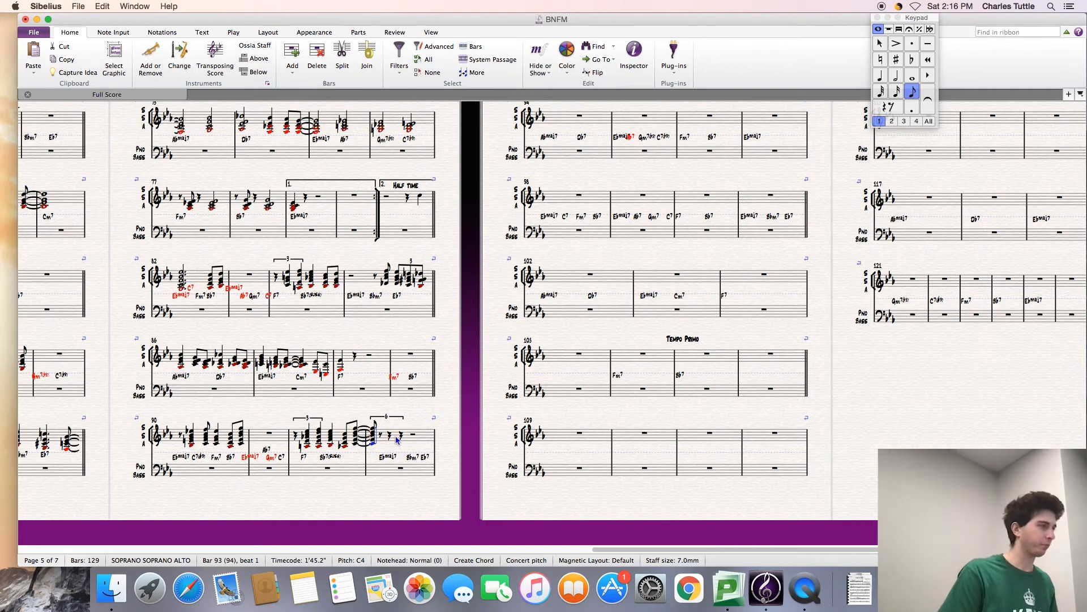
key(super+z)
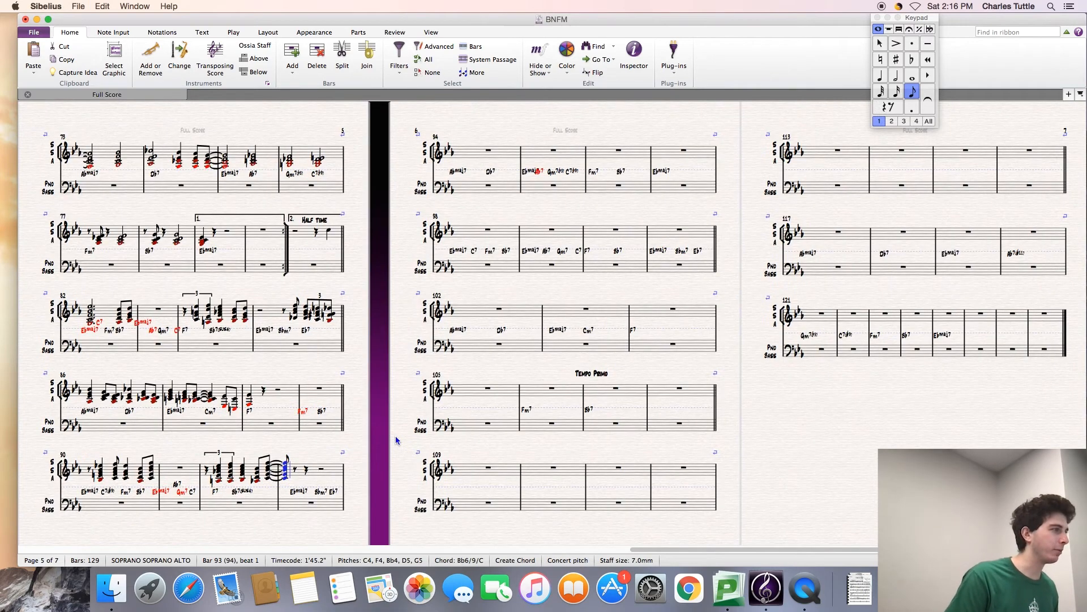
key(Escape)
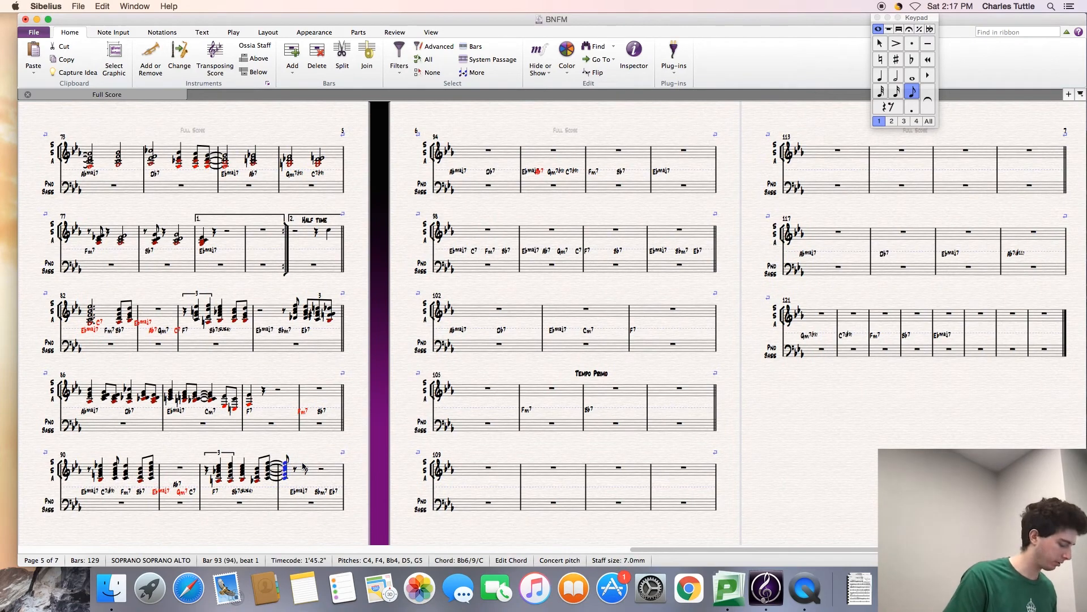
Step: Make beat 1 of vocal bar 93 an eighth-note triplet, adding the chord Cb4, F4, Bb4, D5, Ab5 after the tied chord, plus a beat 2 chord
key(super+3)
key(Right)
key(4)
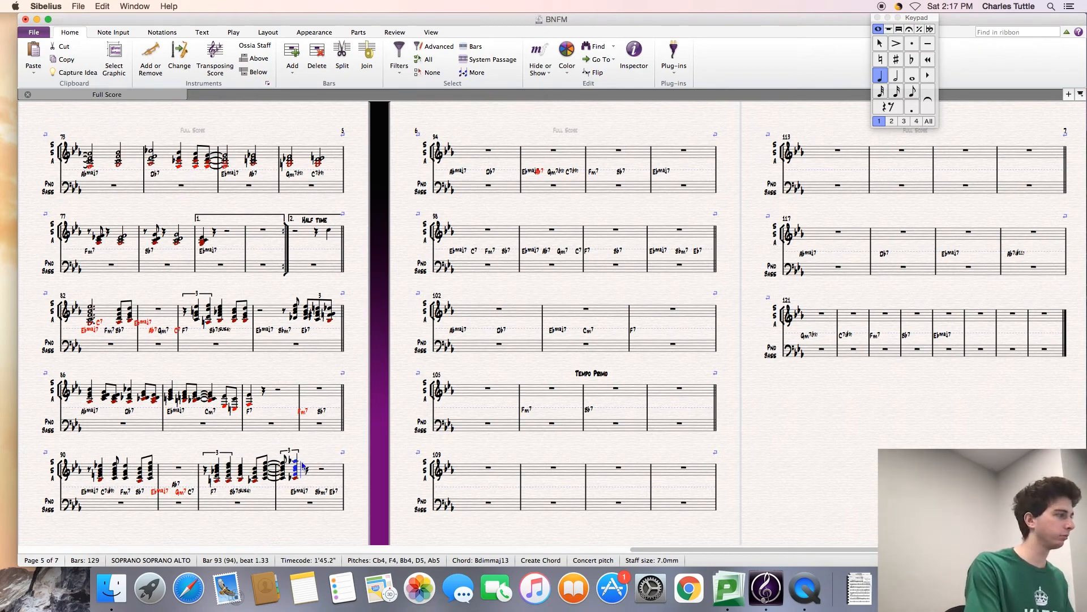
key(Escape)
Step: Complete vocal bar 93 with an eighth rest and octave eighth notes, tying the last C4 and C5 into a dotted quarter in bar 94
scroll(335, 454, down, 2)
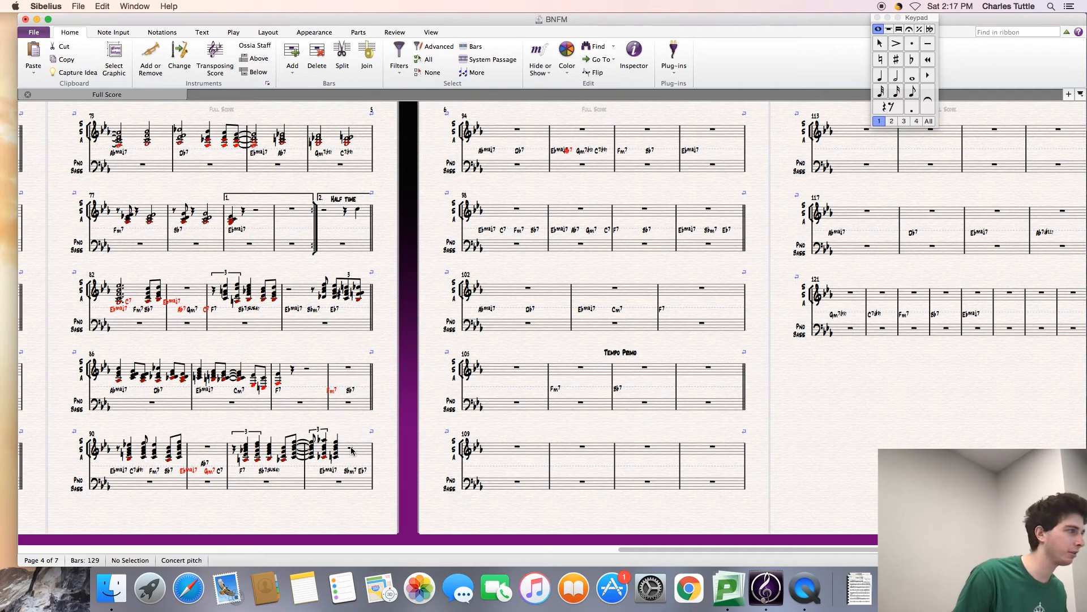
click(351, 448)
key(3)
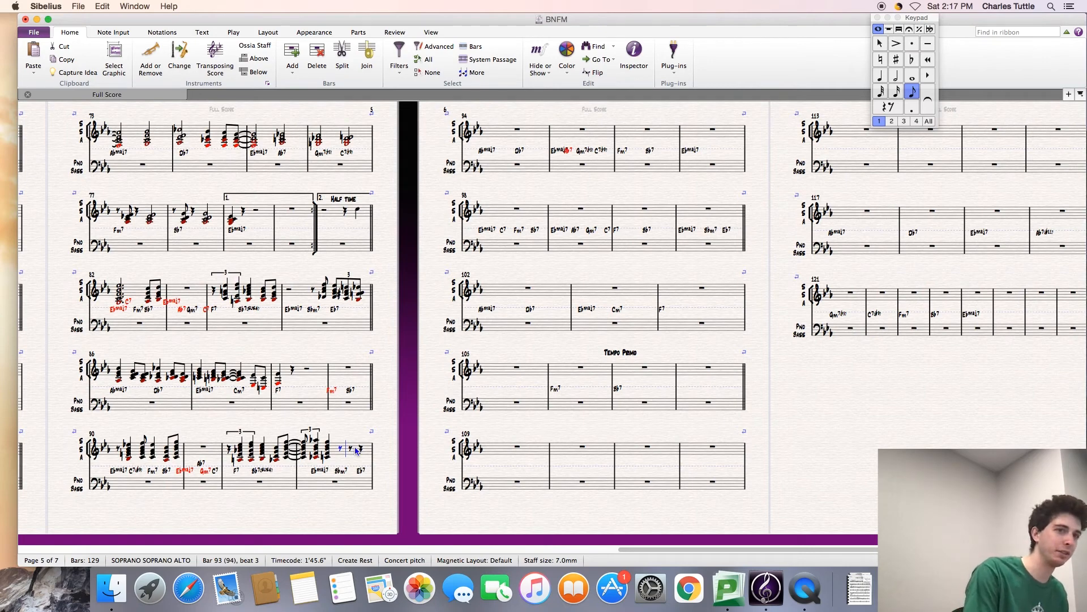
key(c)
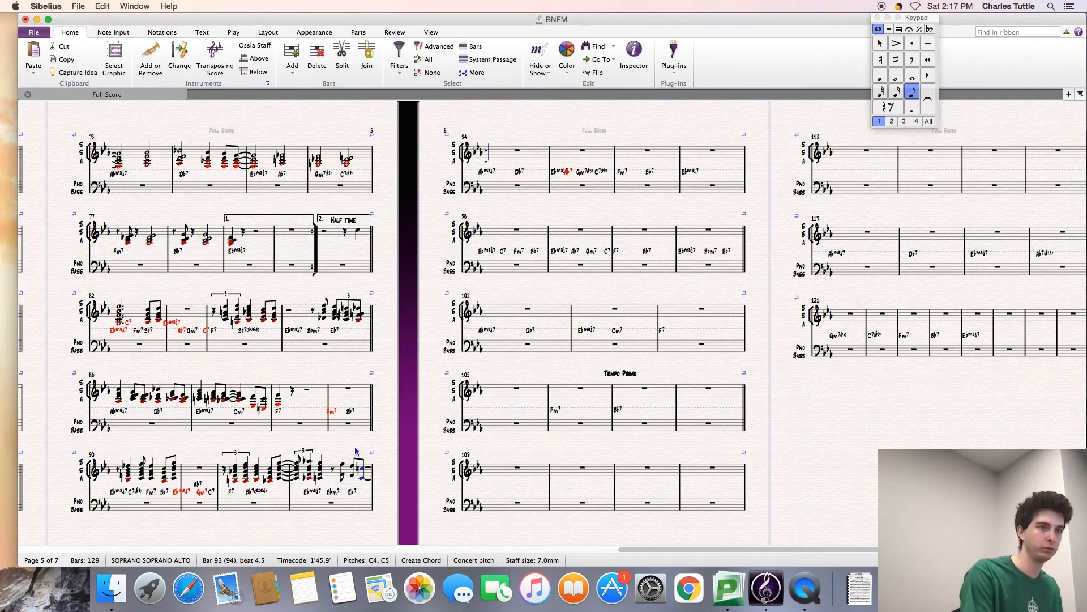
key(4)
key(period)
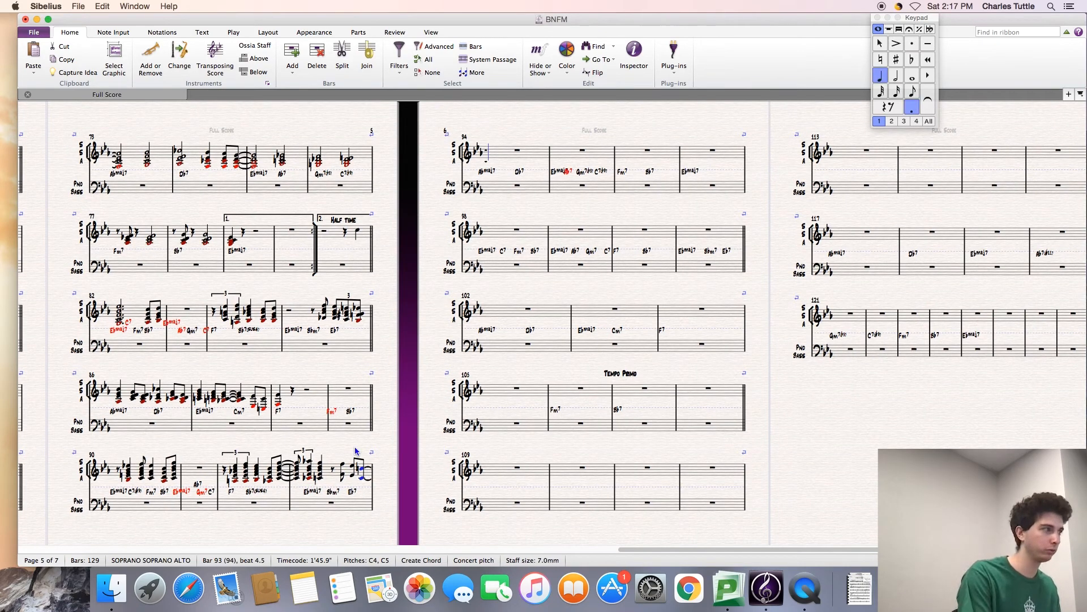
key(c)
Step: Complete vocal bar 94 with the octave-doubled eighth notes C, D, C, B and C
key(3)
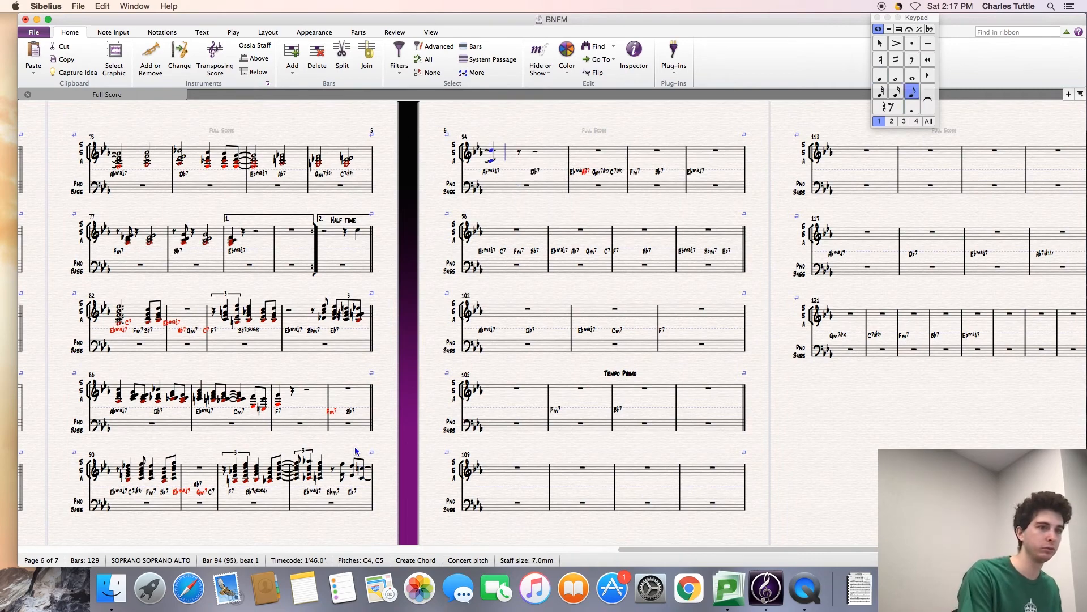
key(c)
key(d)
key(c)
key(b)
key(c)
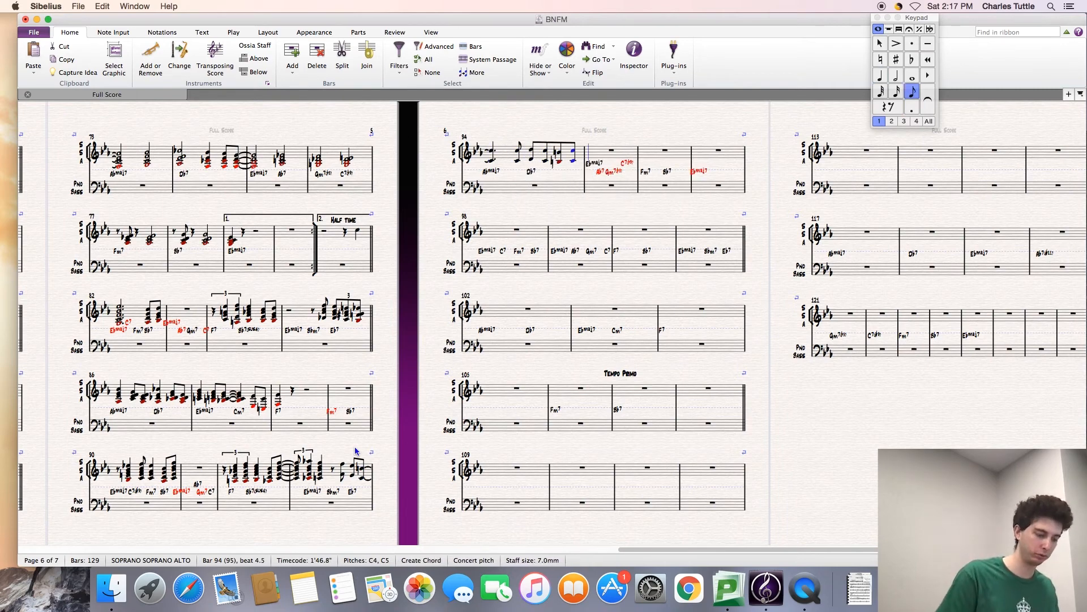
Step: Fill vocal bar 95 in octaves with a quarter Eb, eighths Eb and G, an eighth rest, and eighths Eb, C and B
key(4)
key(e)
key(3)
key(e)
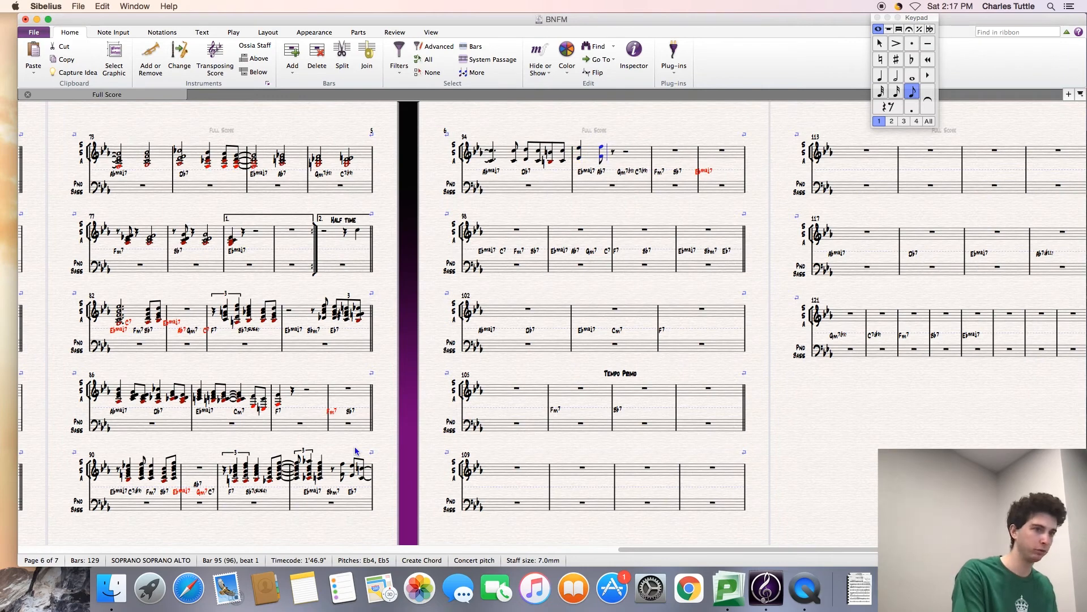
key(g)
key(0)
key(e)
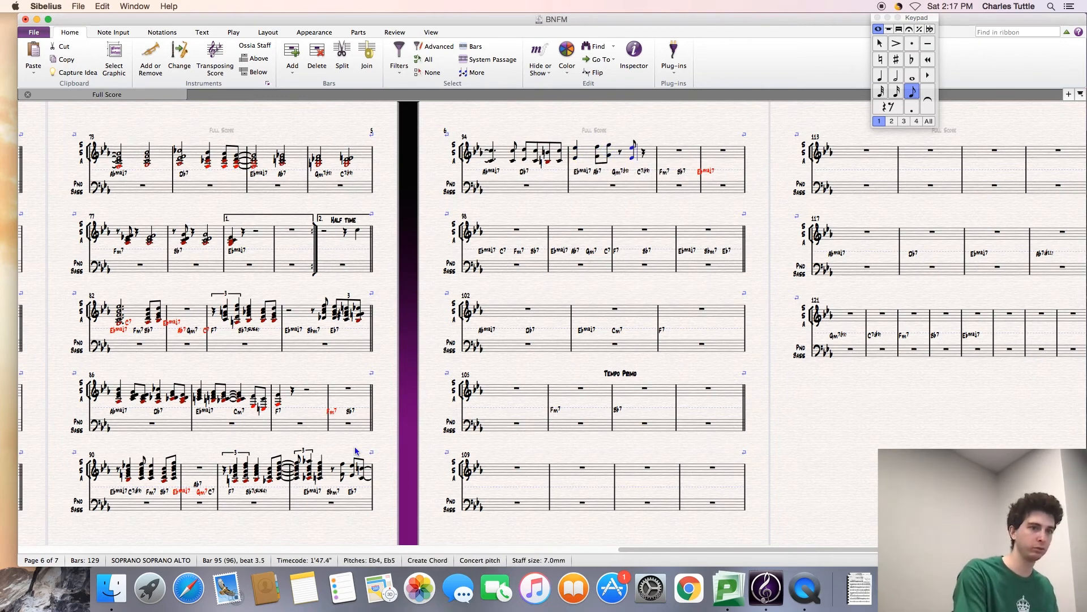
key(c)
key(b)
Step: Fill vocal bar 96 with an eighth rest followed by the octave-doubled eighth notes G, F, Eb, C, Bb, D and Eb
key(0)
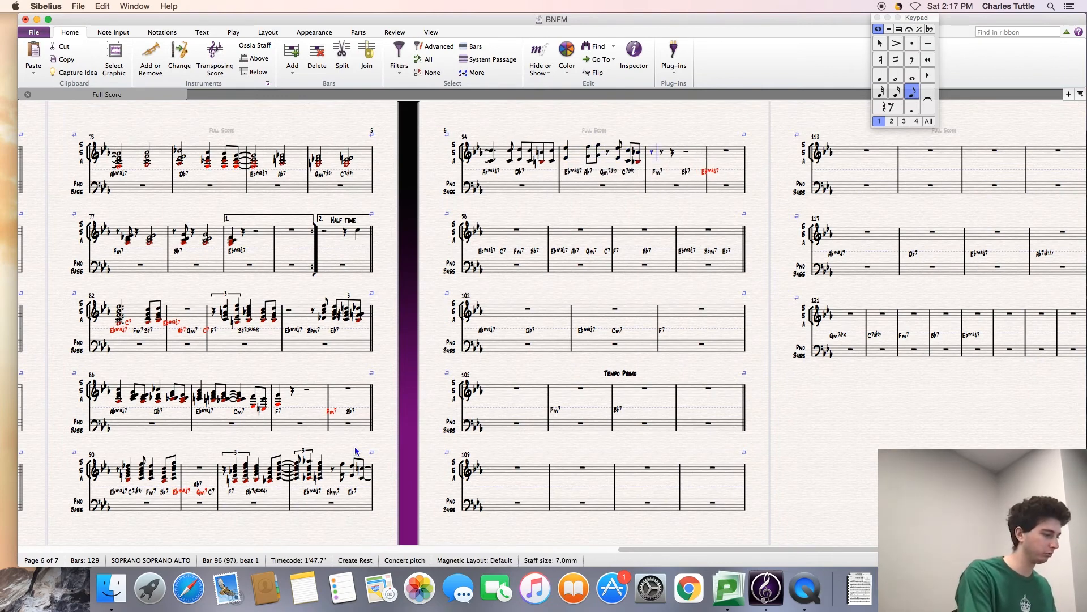
key(g)
key(f)
key(e)
key(c)
key(b)
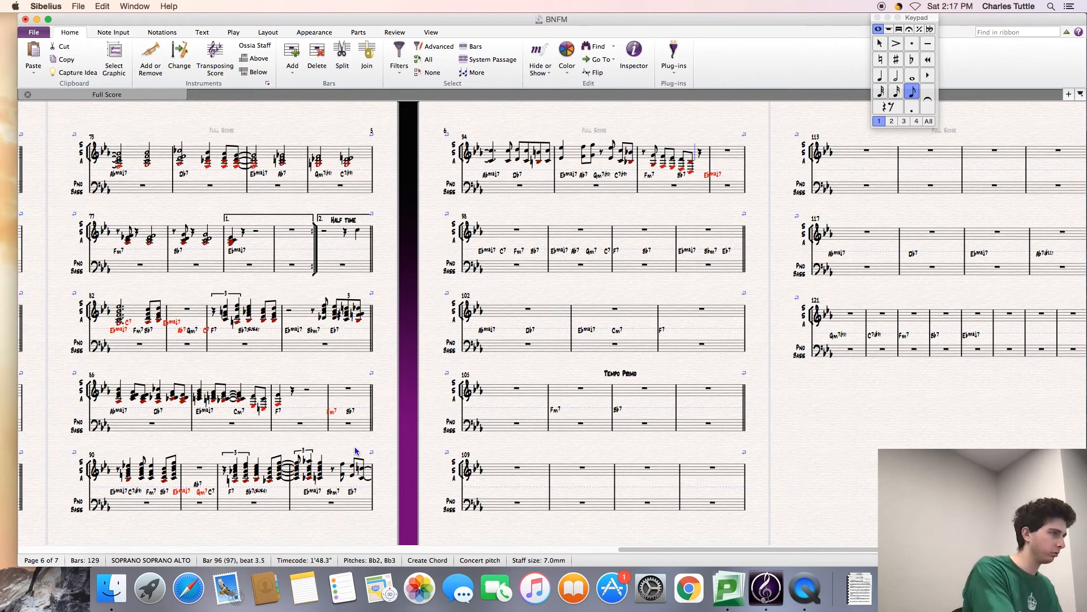
key(c)
key(BackSpace)
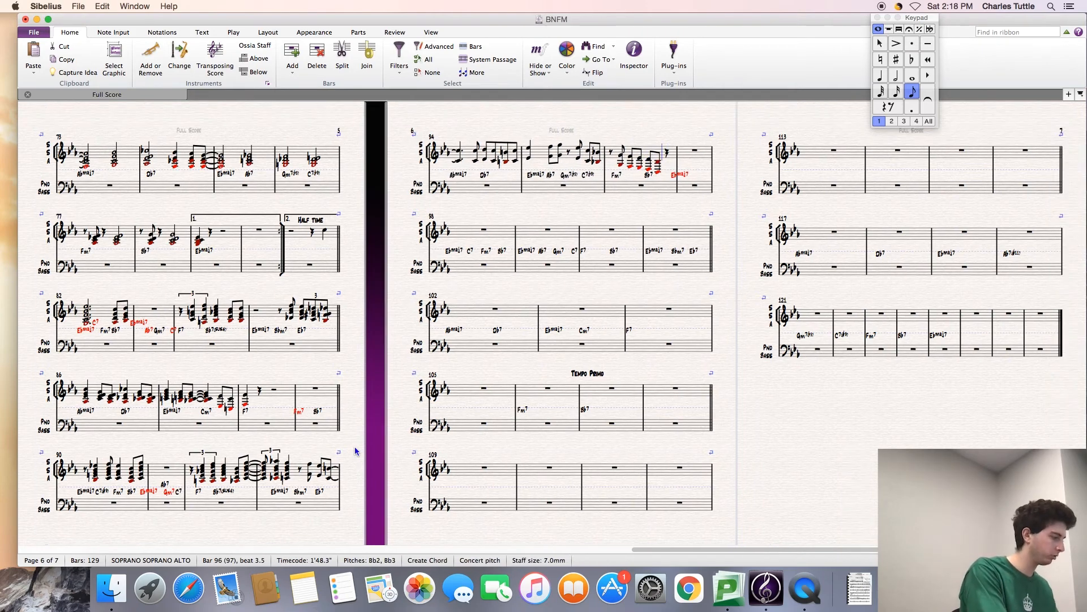
key(d)
key(e)
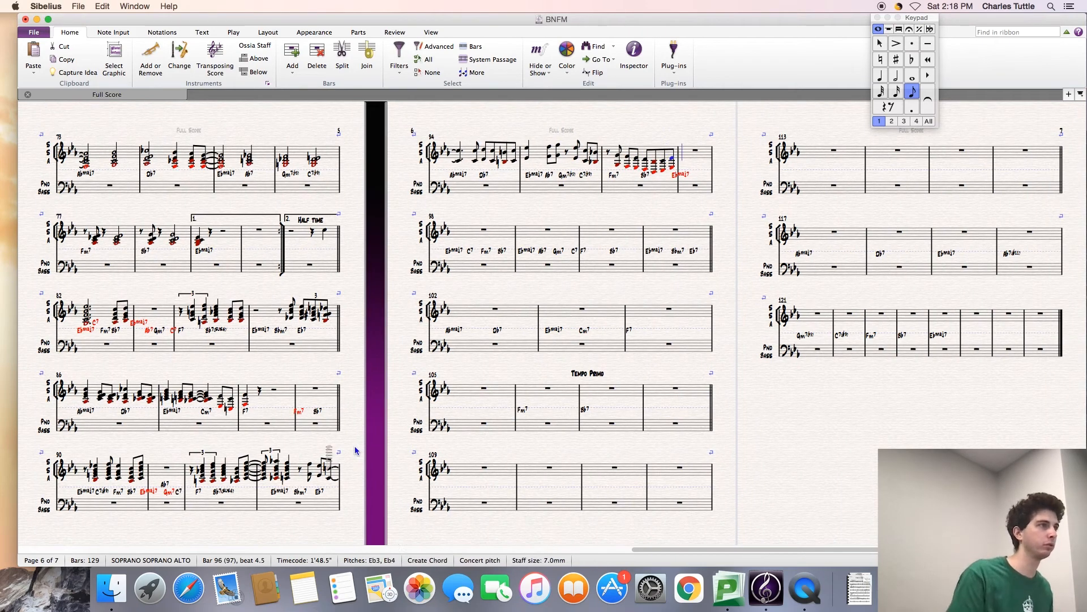
key(Escape)
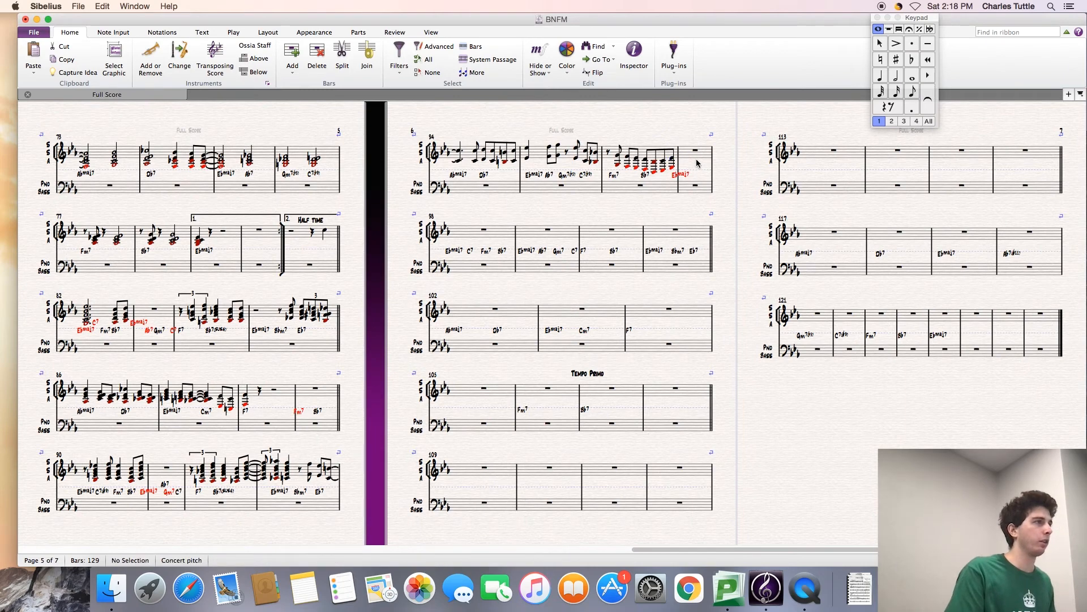
click(713, 168)
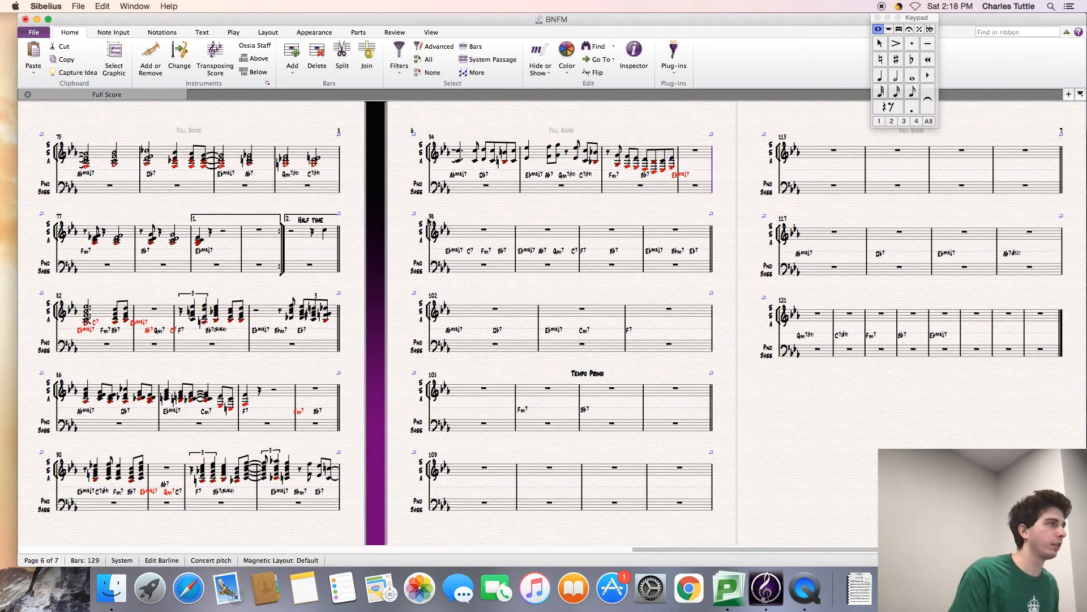
Step: Change the barline style at the end of bar 97
click(150, 33)
click(139, 63)
click(282, 99)
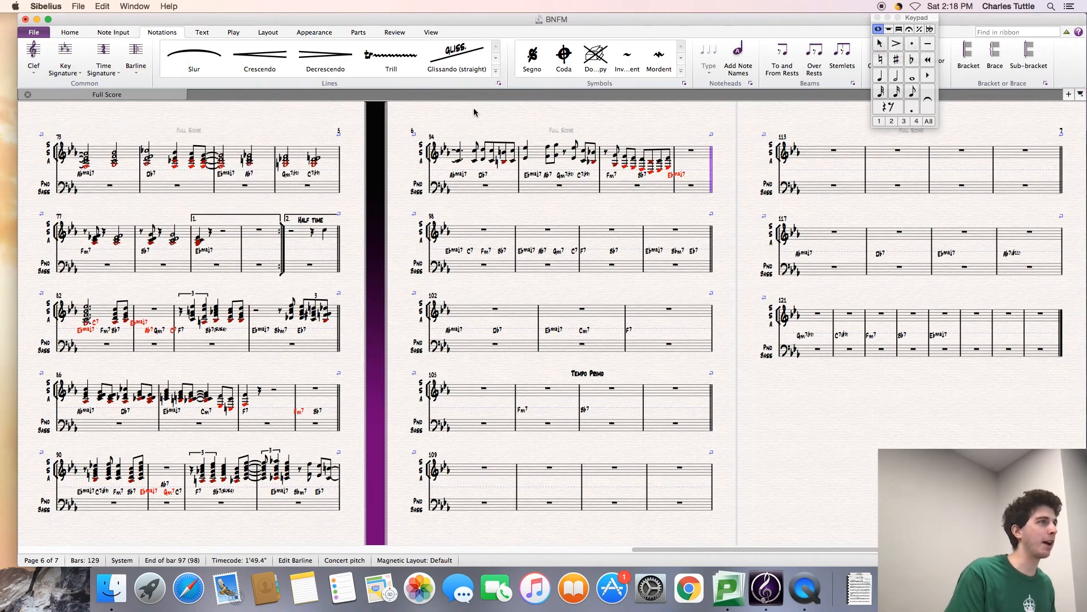
Step: Fill vocal bar 97 with a quarter rest, an eighth rest, an eighth D and quarter notes Eb and F
click(692, 150)
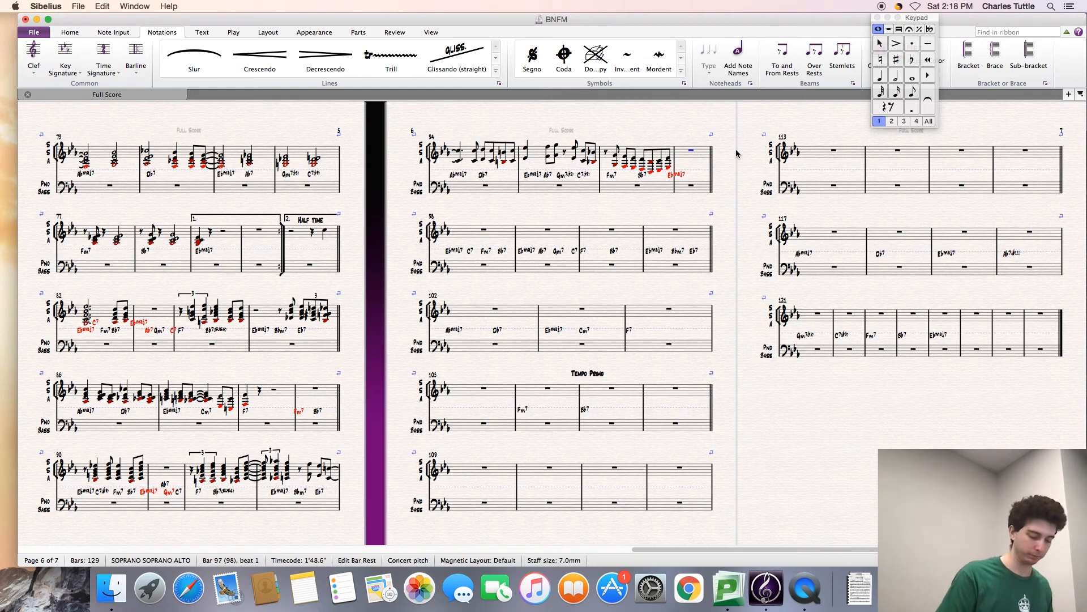
key(3)
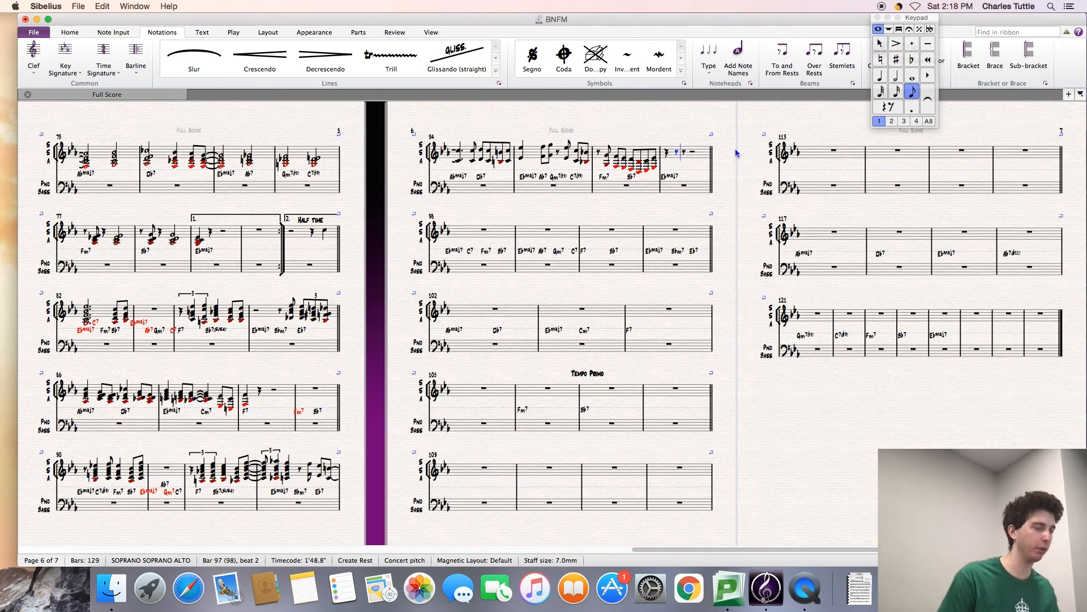
key(d)
key(4)
key(e)
key(f)
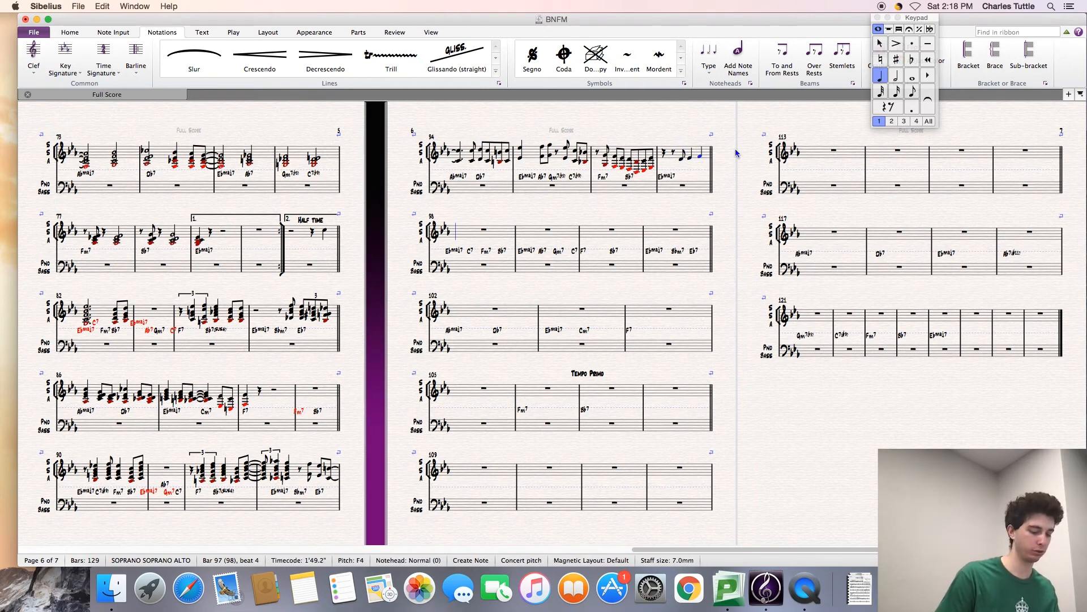
Step: Fill vocal bar 98 with a quarter G, eighths F, Eb tied to Eb, and F, plus an eighth-note triplet ending on a tied G
key(g)
key(3)
key(f)
key(e)
key(KP_Enter)
key(e)
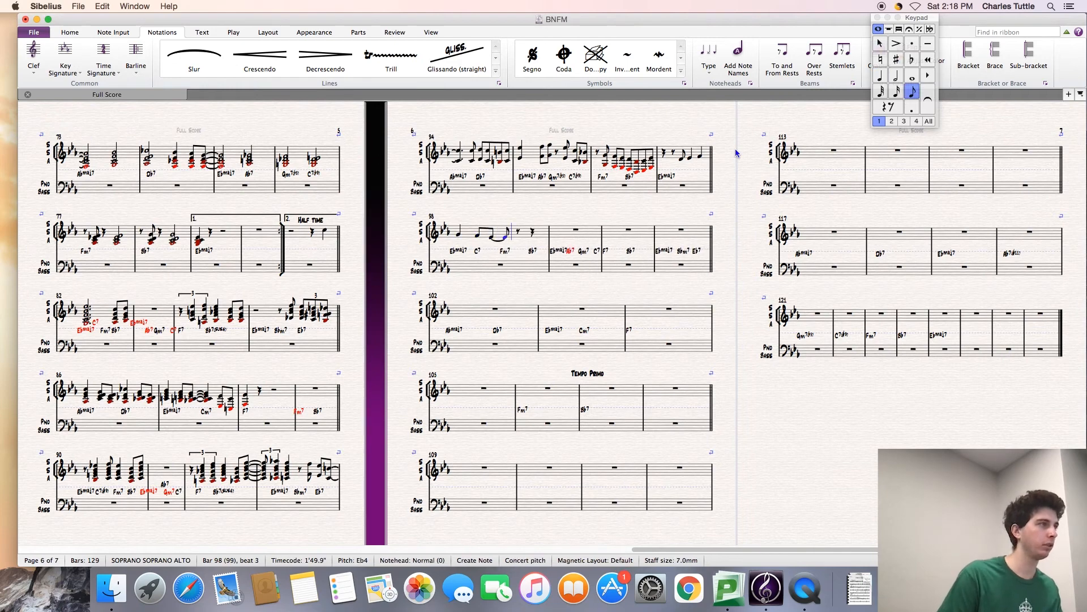
key(f)
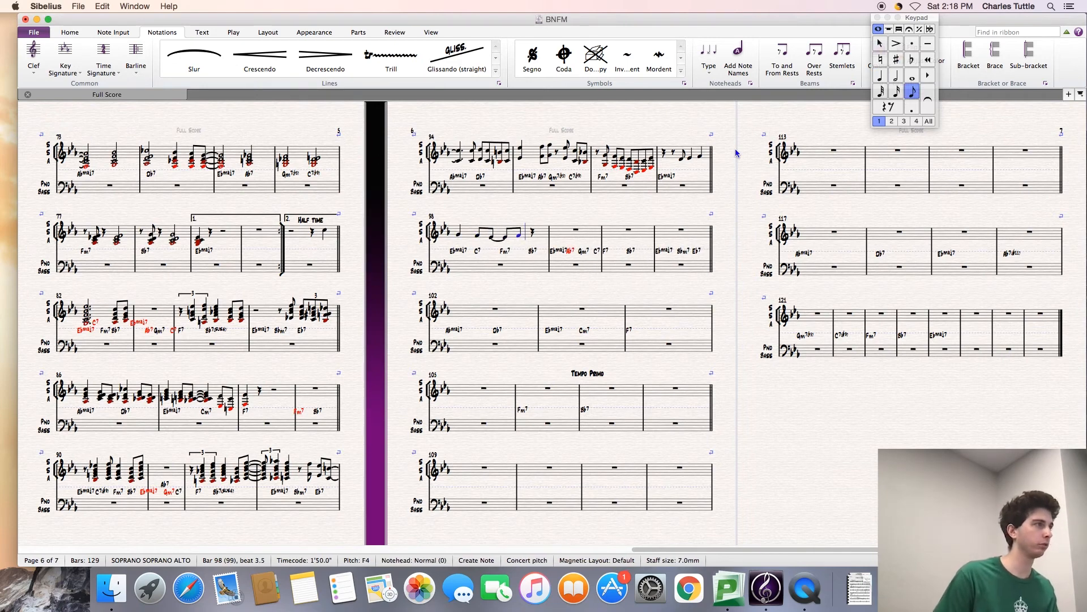
key(g)
key(ctrl+3)
key(g)
key(g)
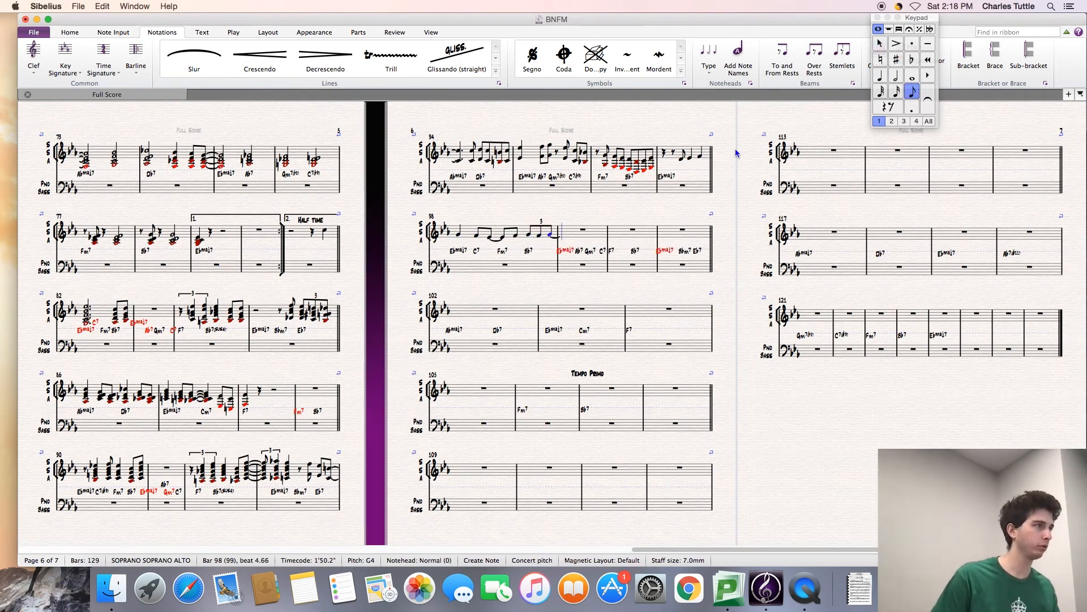
Step: Fill vocal bar 99 with a half-note G, an eighth rest, an eighth note and an eighth-note triplet starting on Eb and ending on G
key(5)
key(g)
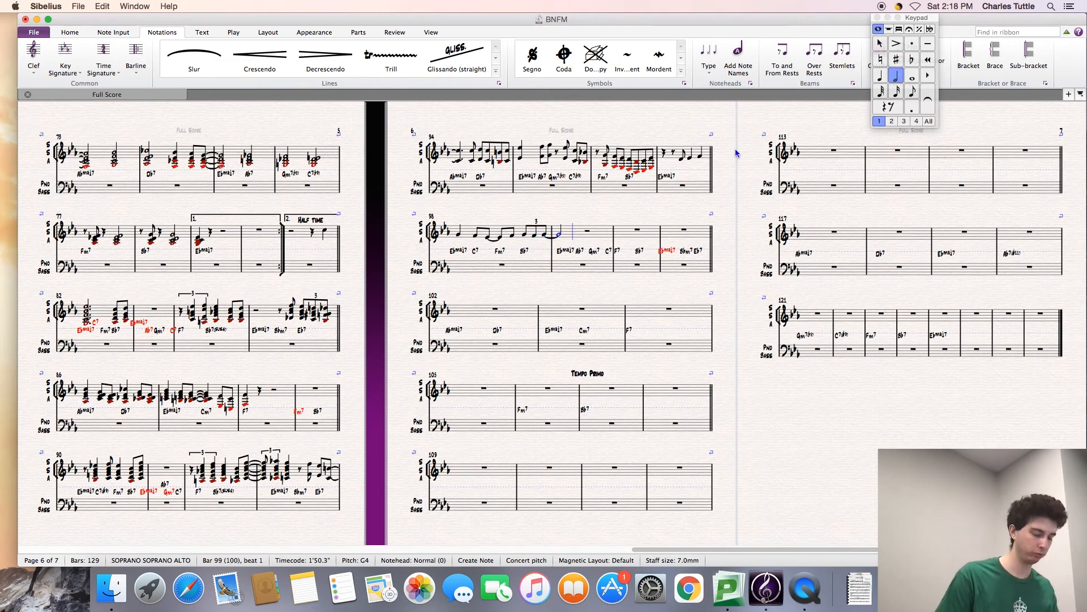
key(3)
key(0)
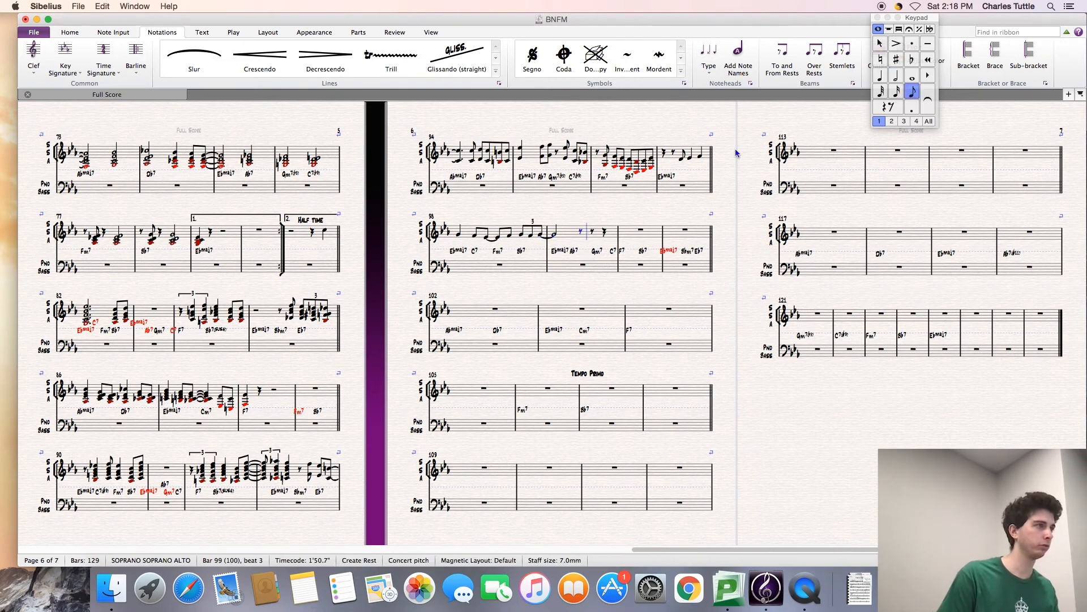
key(e)
key(ctrl+3)
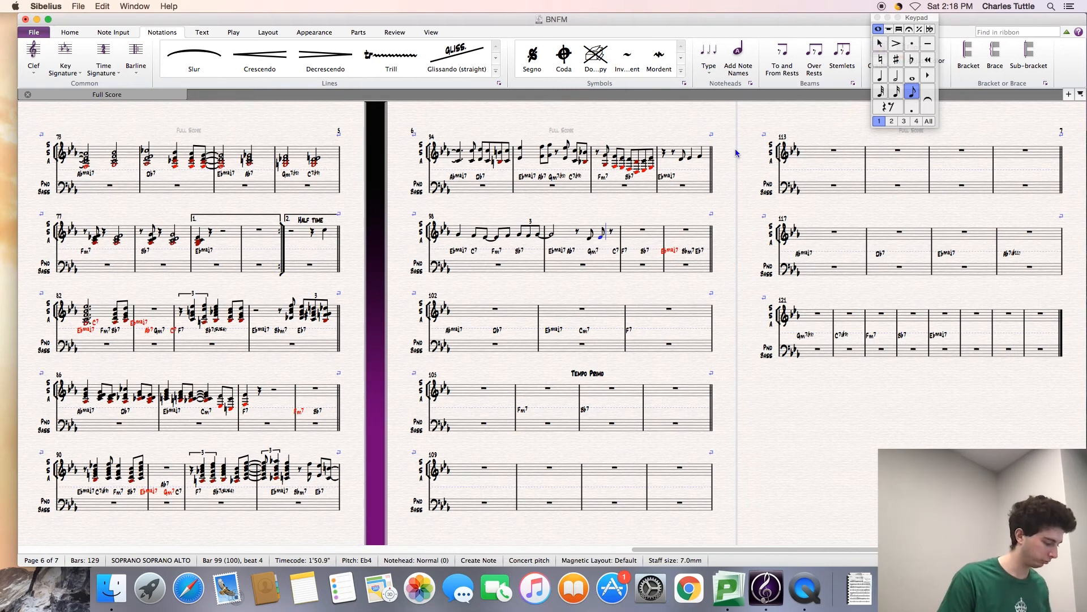
key(f)
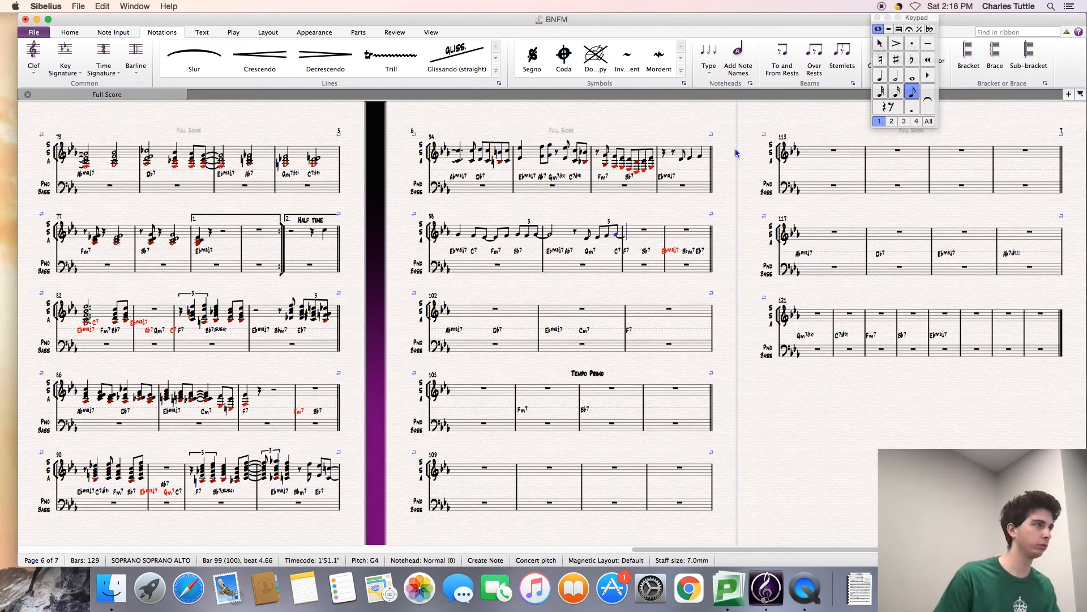
Step: Enter the first half of vocal bar 100 in eighth notes moving from G through F to Eb, tying the Eb into beat 3
key(g)
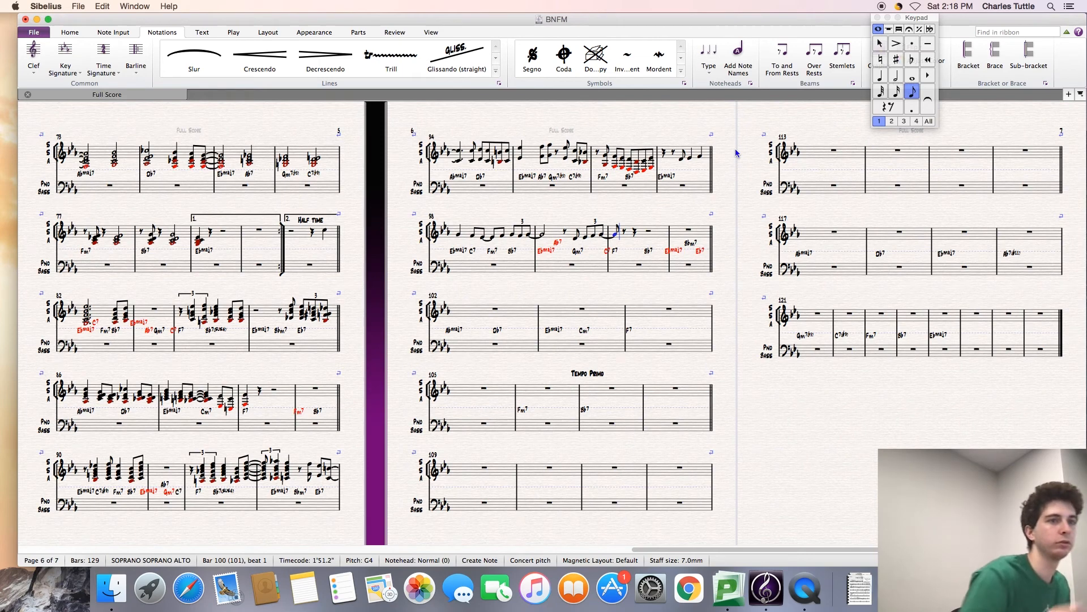
key(f)
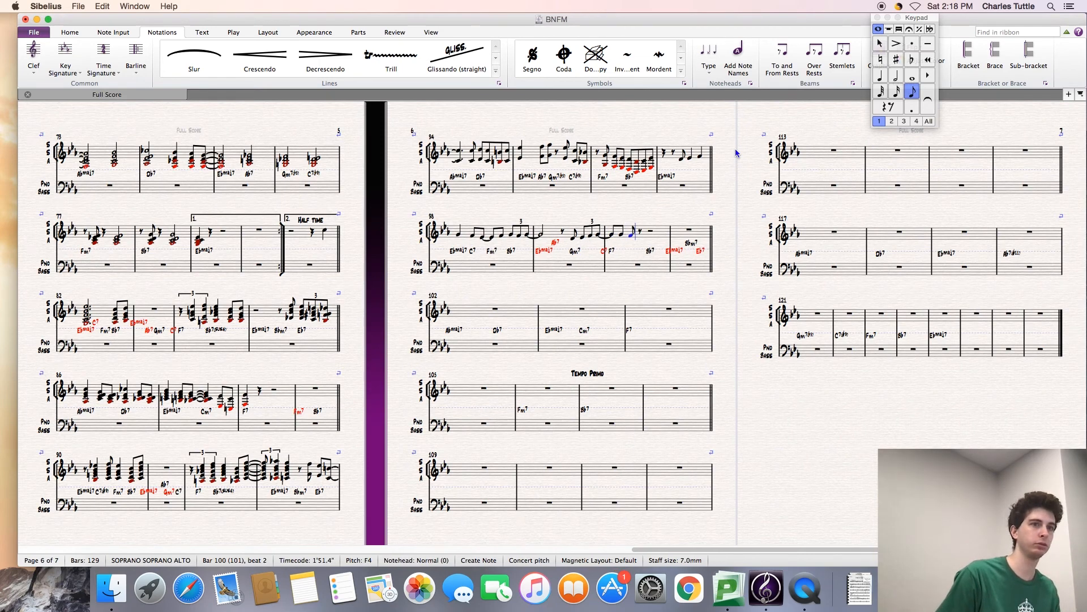
key(e)
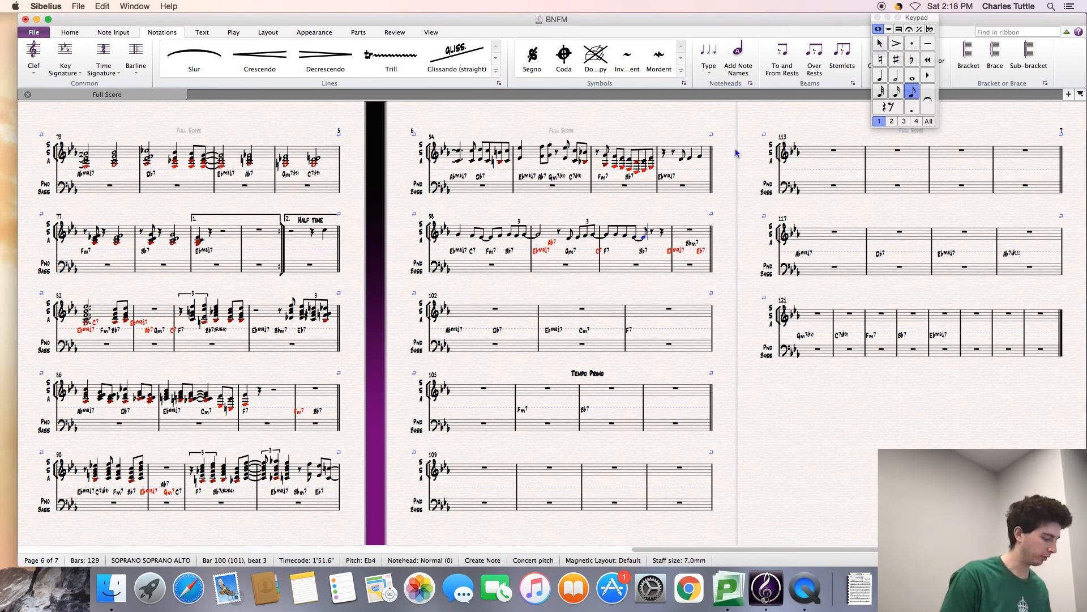
Step: Build a sextuplet from bar 100 beat 3 with G on beat 4 and a final Bb tied into bar 101, followed by a quarter G
key(super+6)
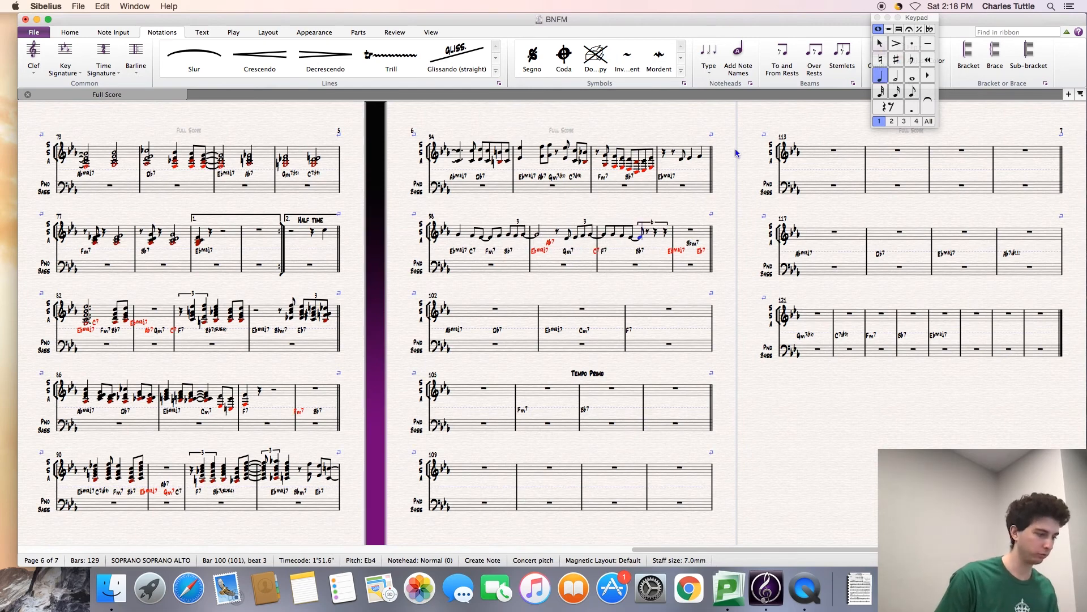
key(g)
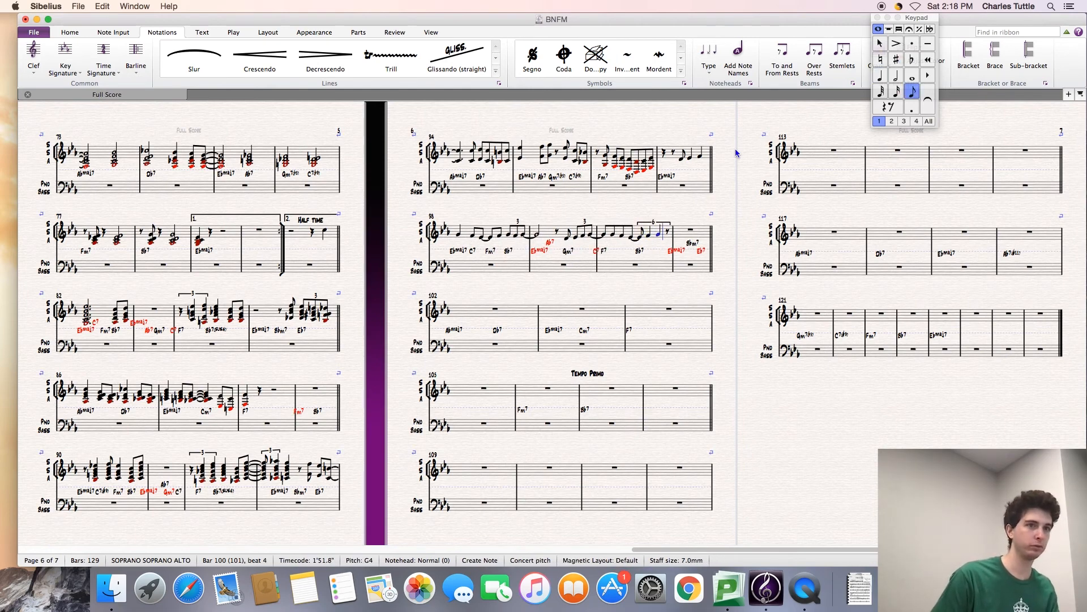
key(b)
key(4)
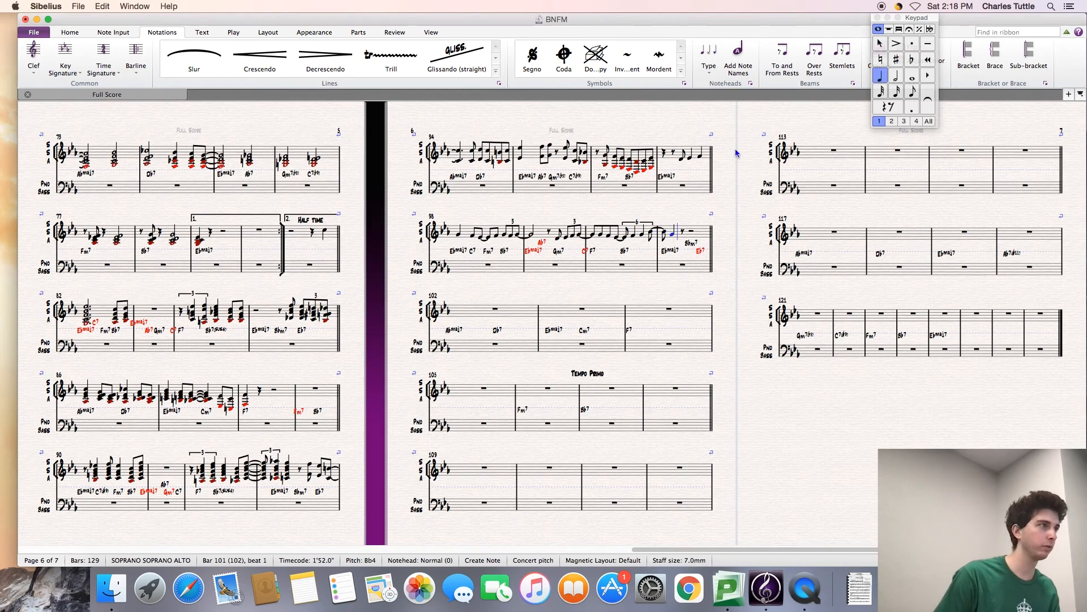
key(Escape)
key(Escape)
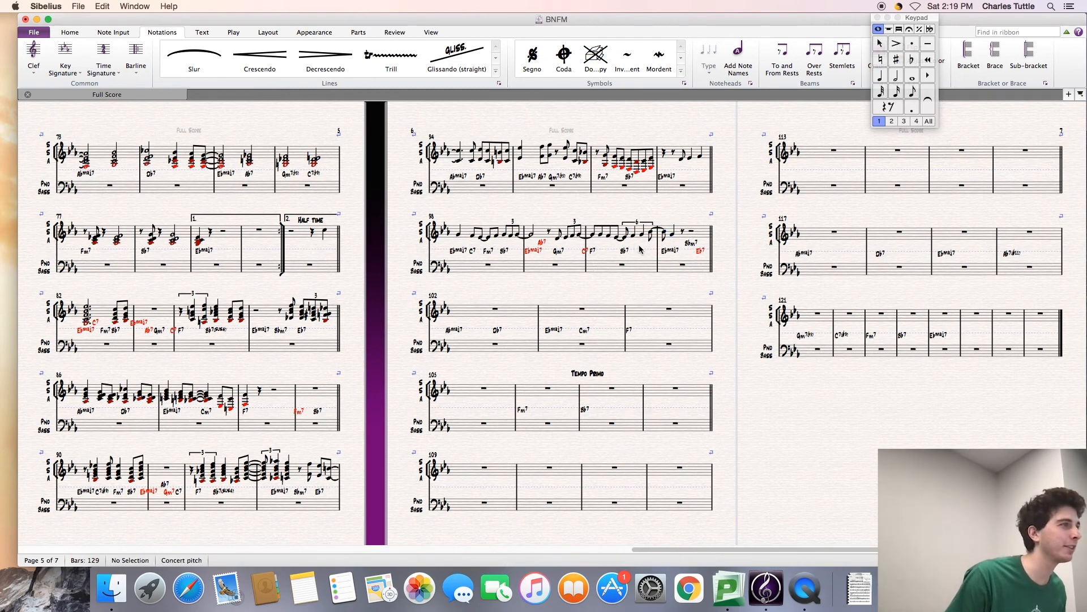
drag(639, 250, 615, 279)
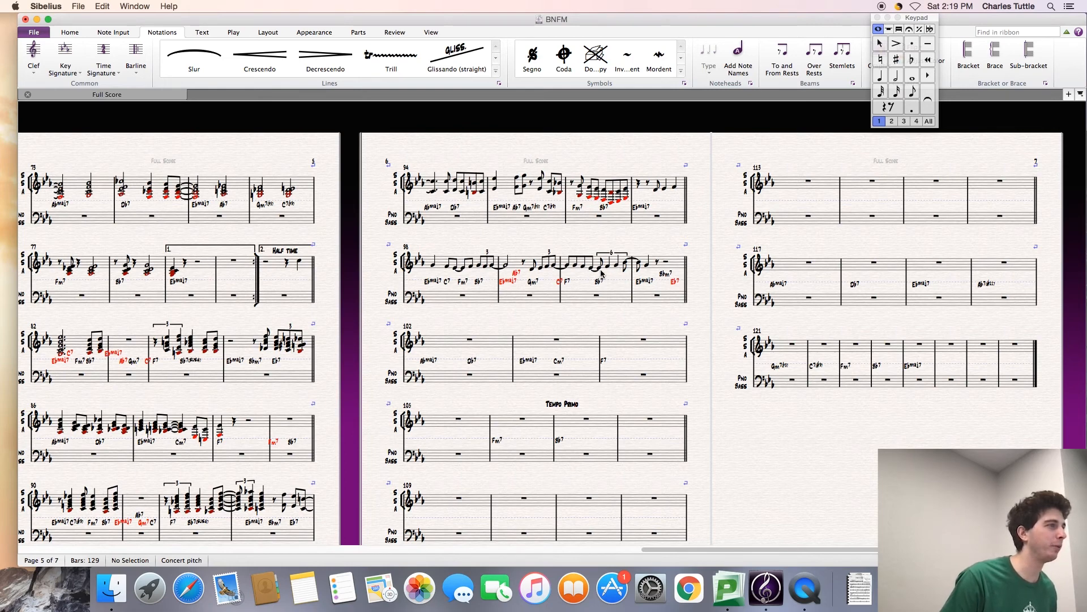
click(616, 265)
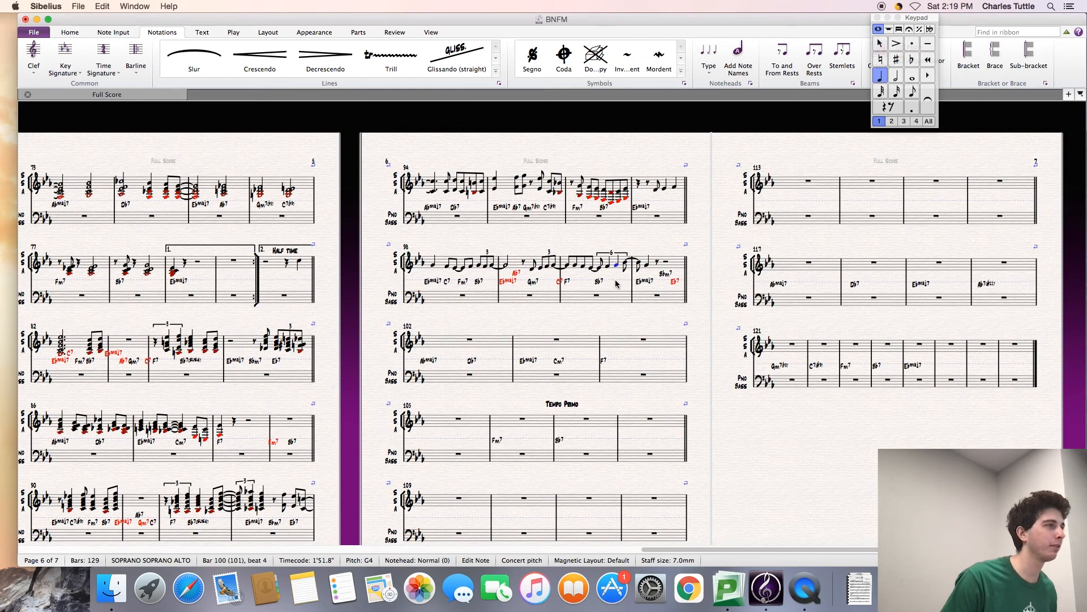
key(Escape)
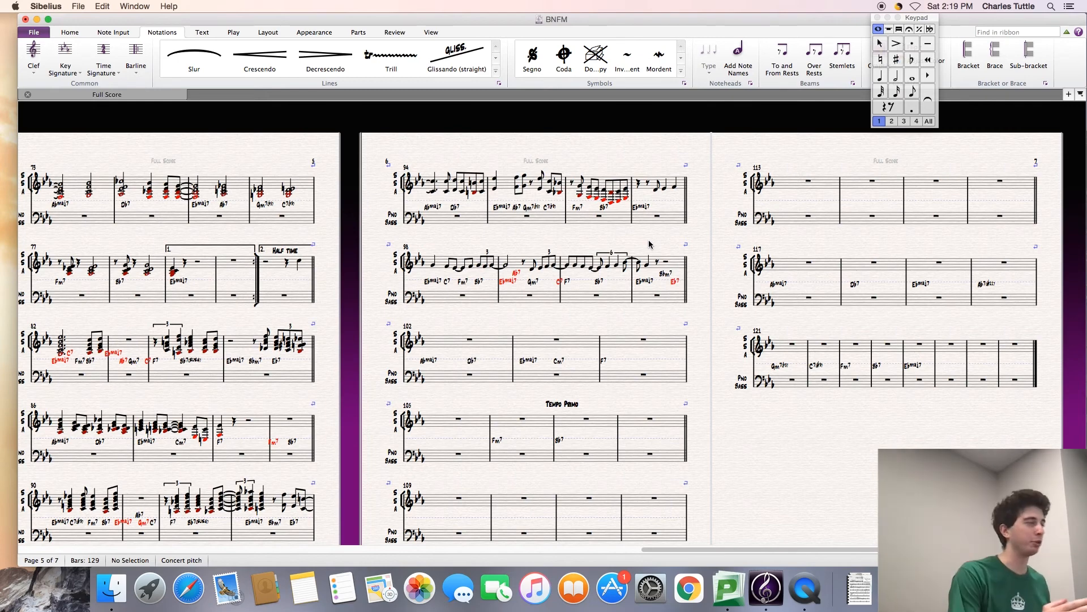
click(647, 265)
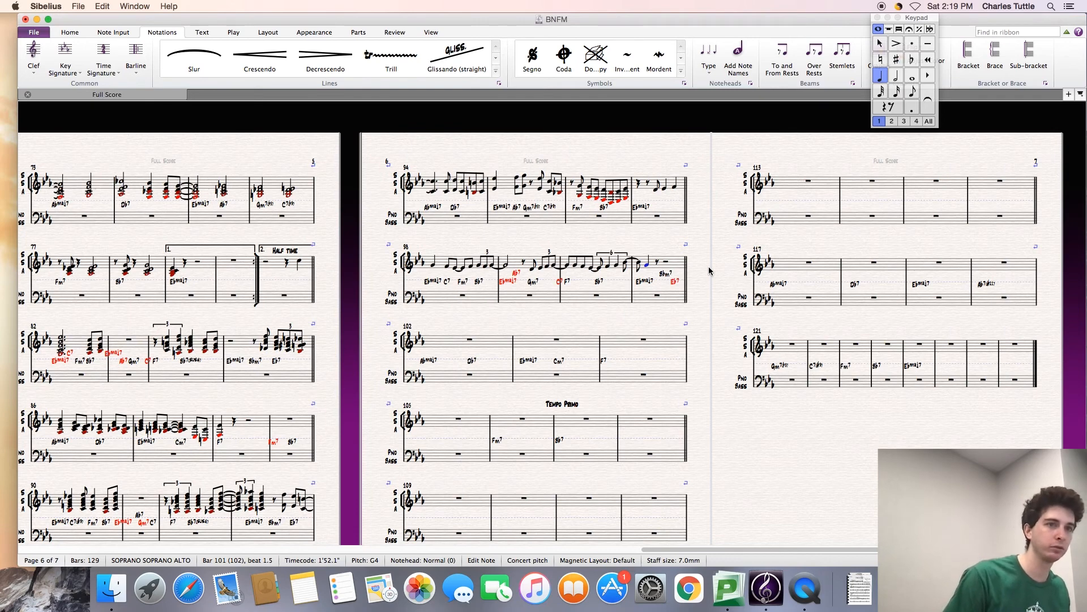
key(n)
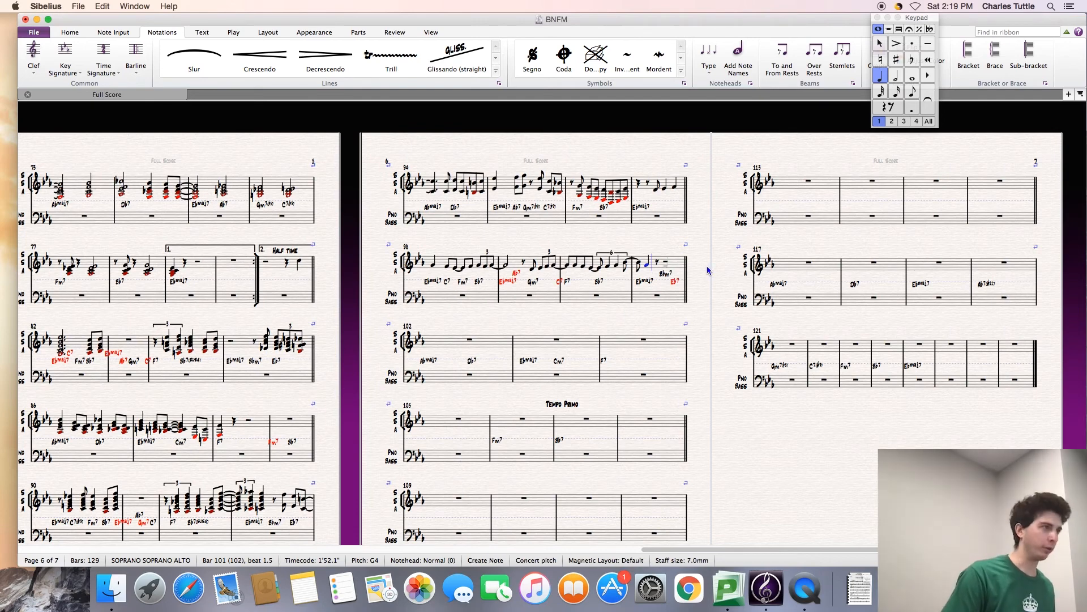
key(Escape)
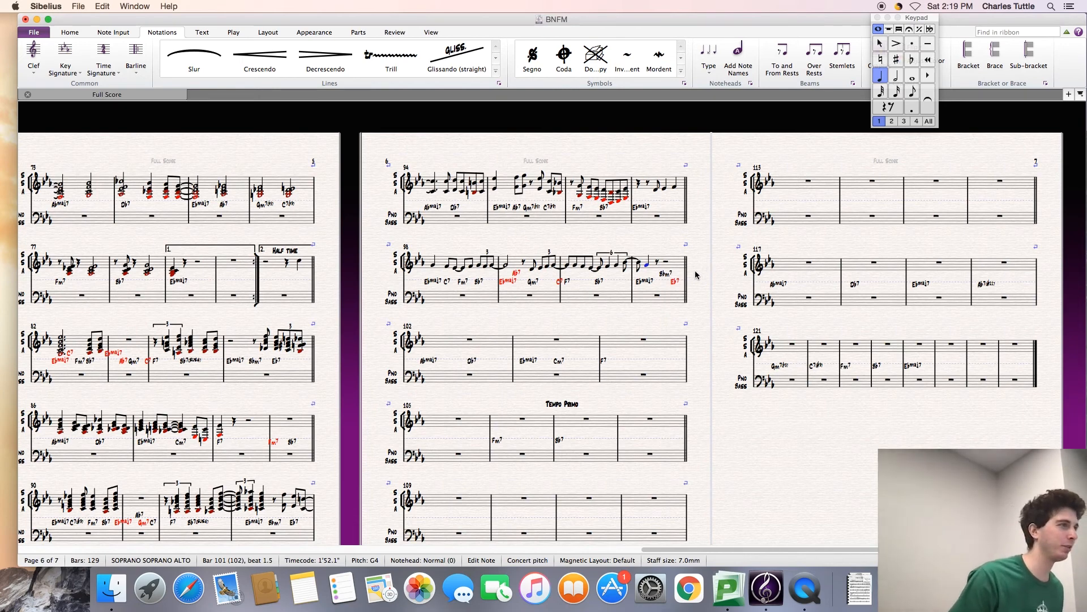
Step: Complete bar 101 with an eighth G, a quarter and the quarter chord Eb-G-Bb, and open bar 102 with chords ending on tied G-C-F-Bb-Eb eighths
click(658, 262)
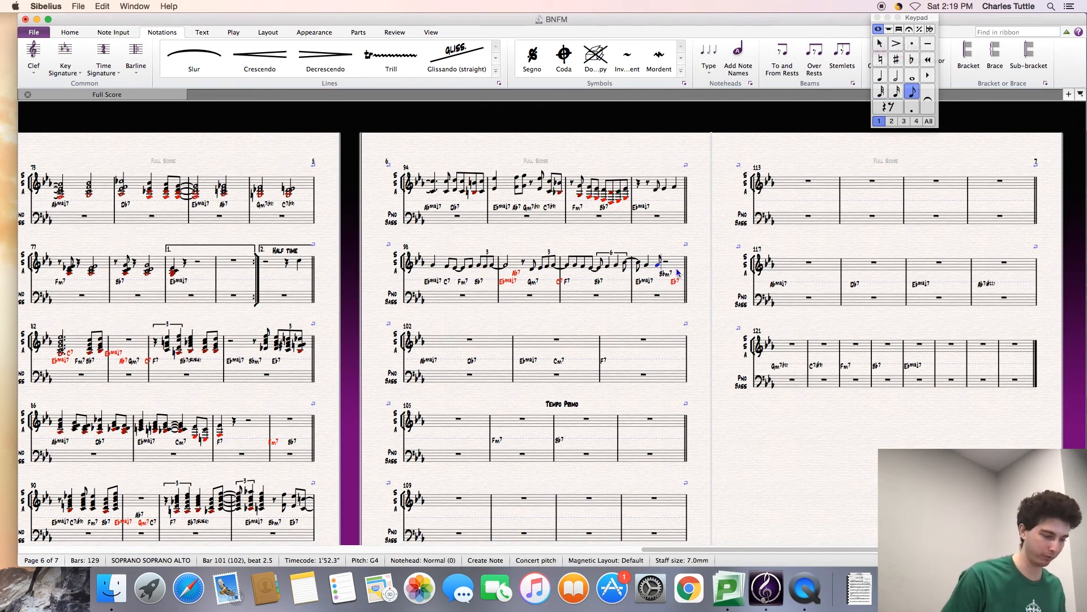
key(4)
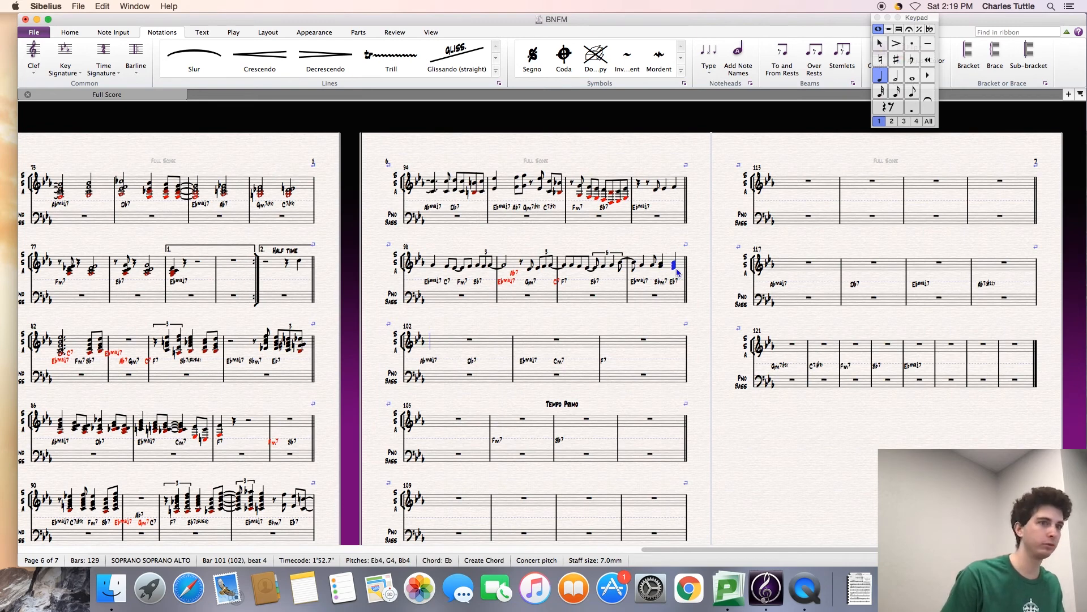
key(3)
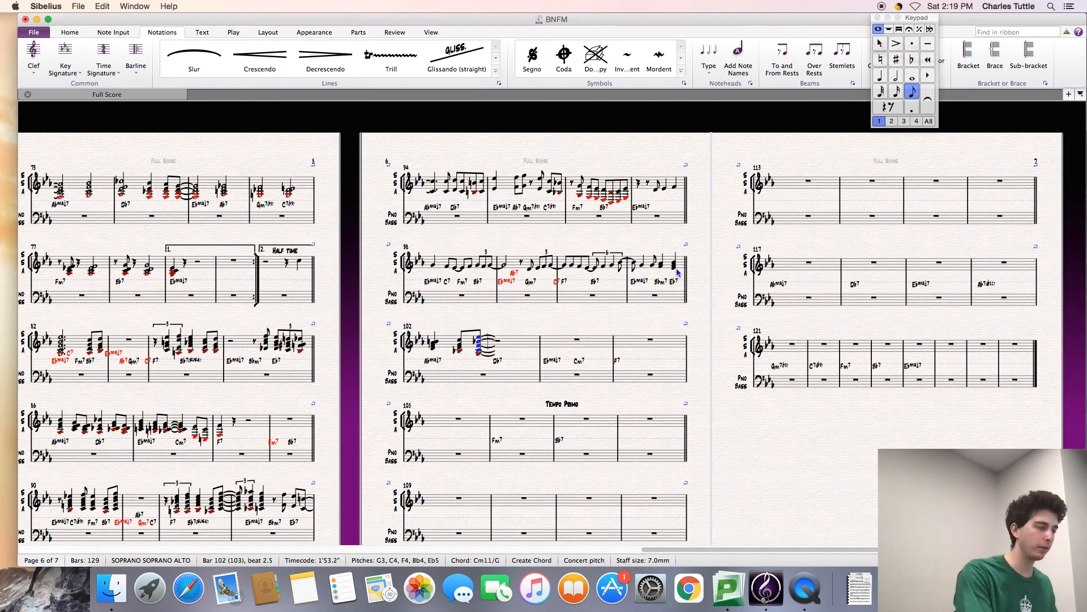
key(Return)
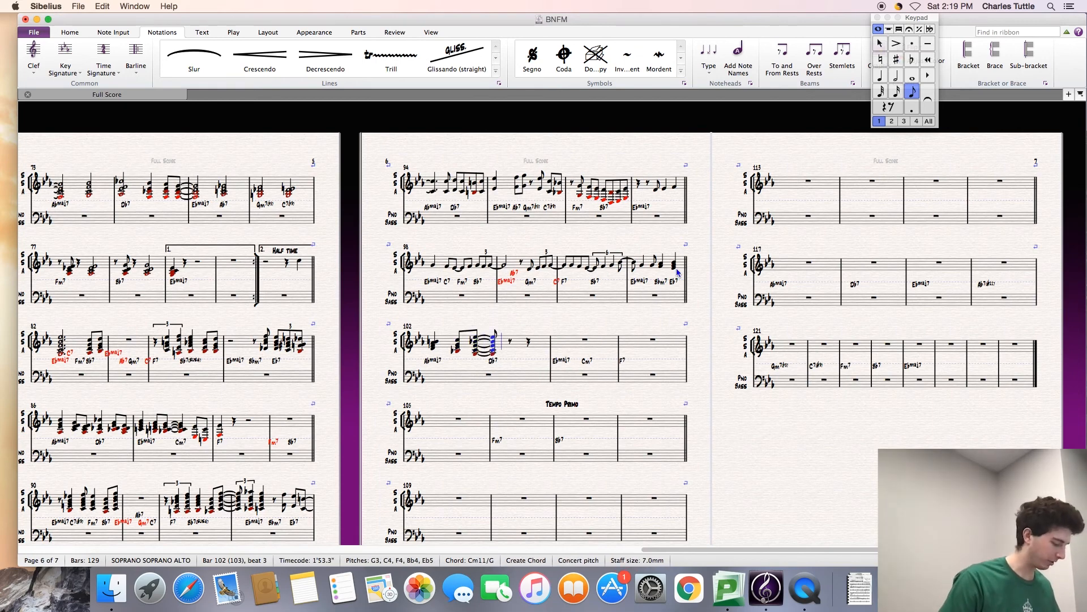
Step: Add a sextuplet on beat 3 of bar 102 with quarter F, quarter Eb-G and a Db-F-Ab chord tied into bar 103
key(super+6)
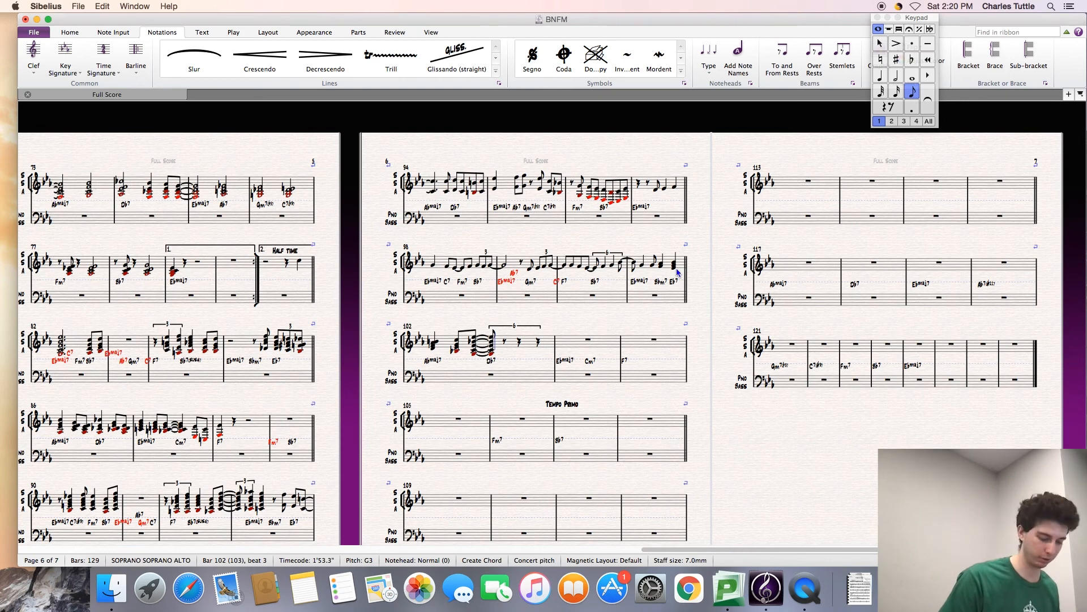
key(4)
key(f)
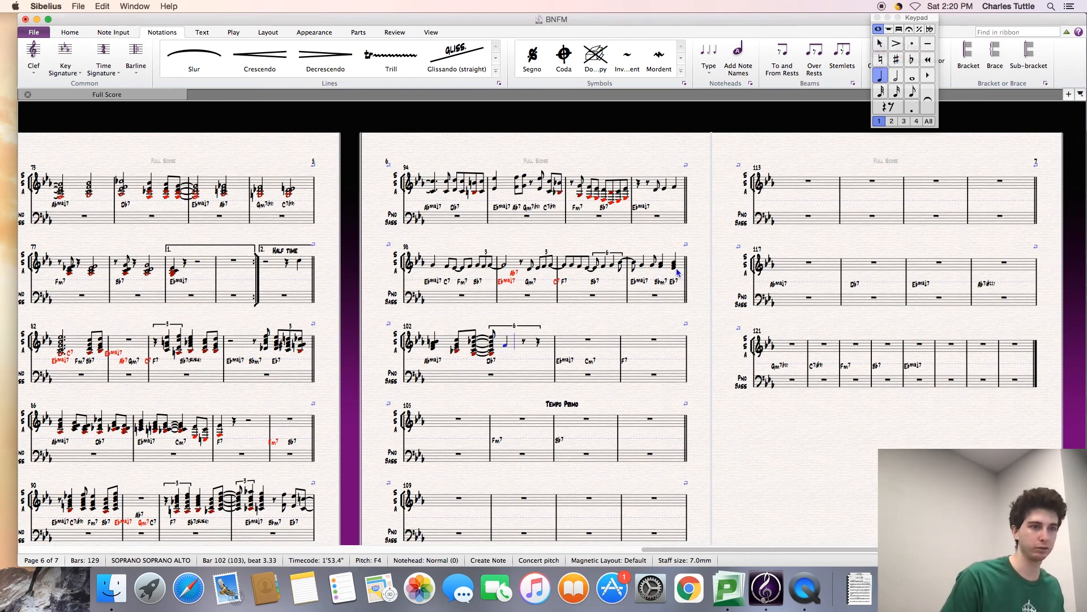
key(e)
key(3)
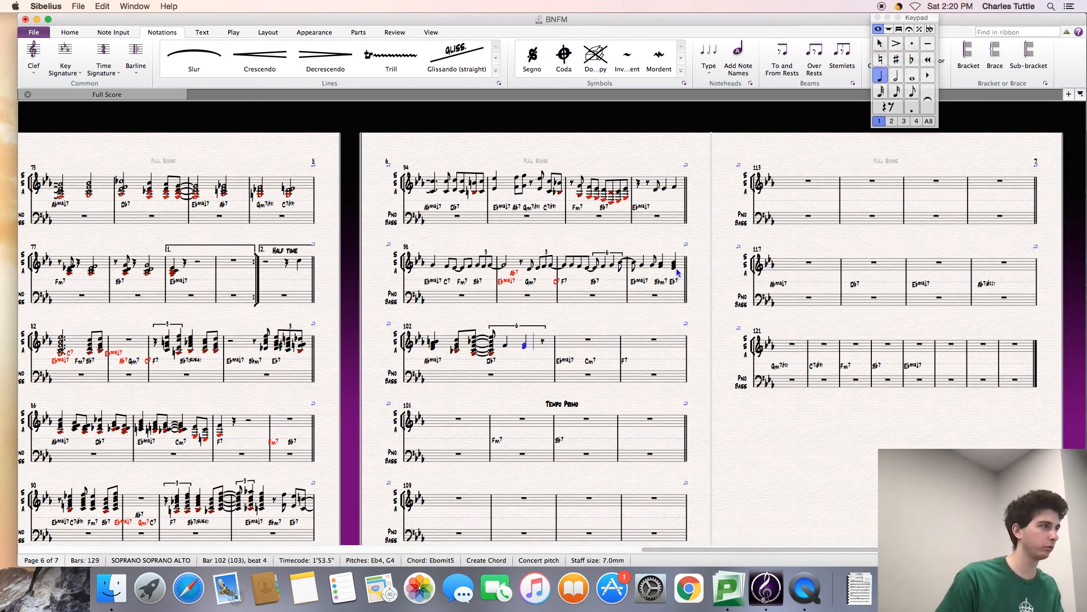
key(9)
key(d)
key(3)
key(3)
key(r)
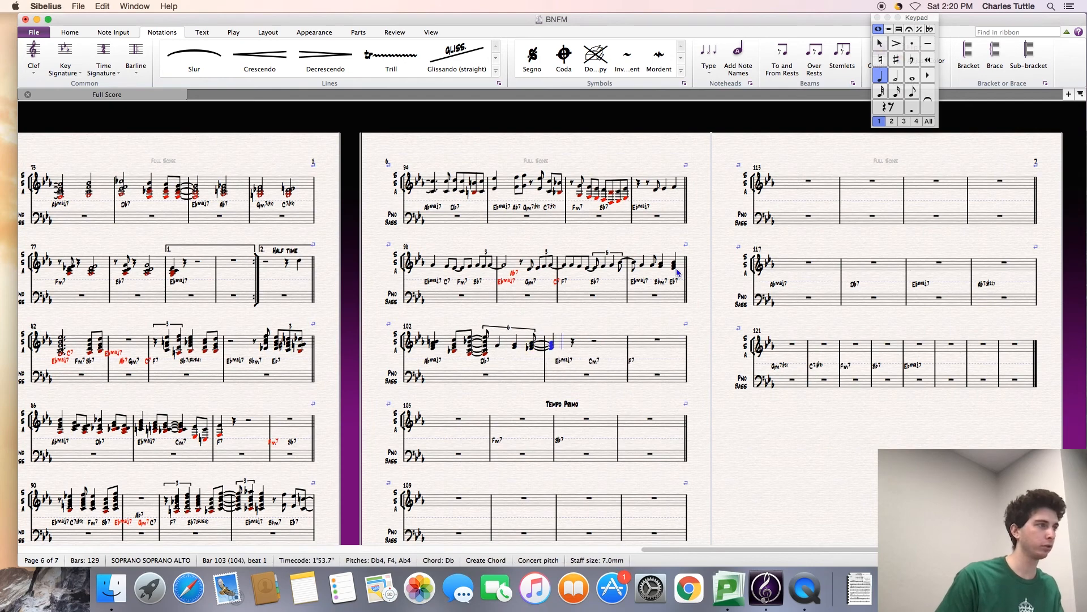
Step: Build a sextuplet at the start of bar 103 from the tied eighth chord, with quarter chord G-D-F-Bb on beat 2 and closing eighth chord G-C-F-Bb-Eb
key(Escape)
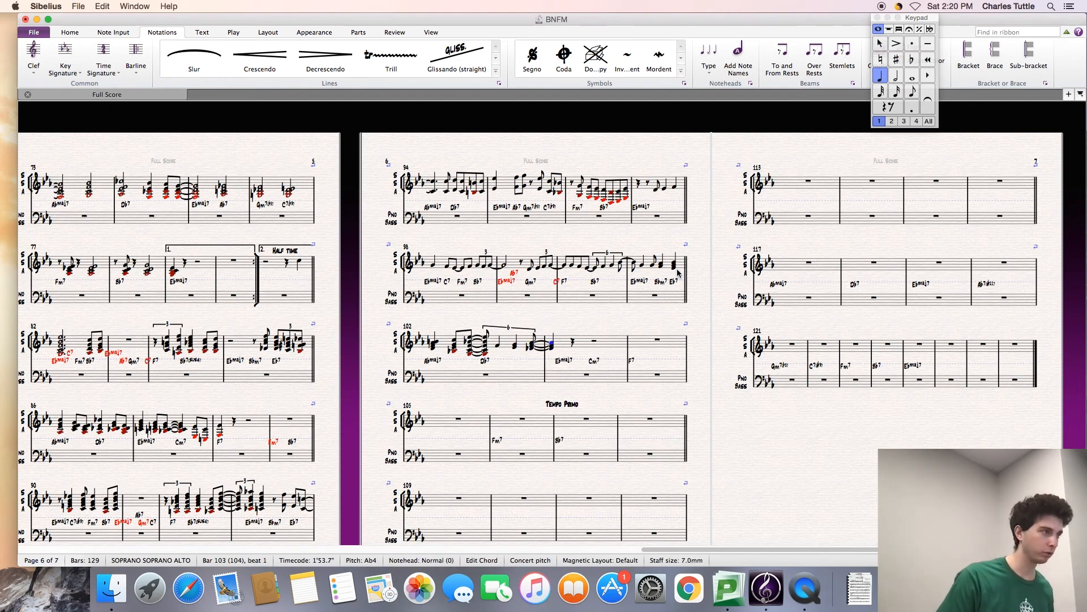
key(3)
key(super+6)
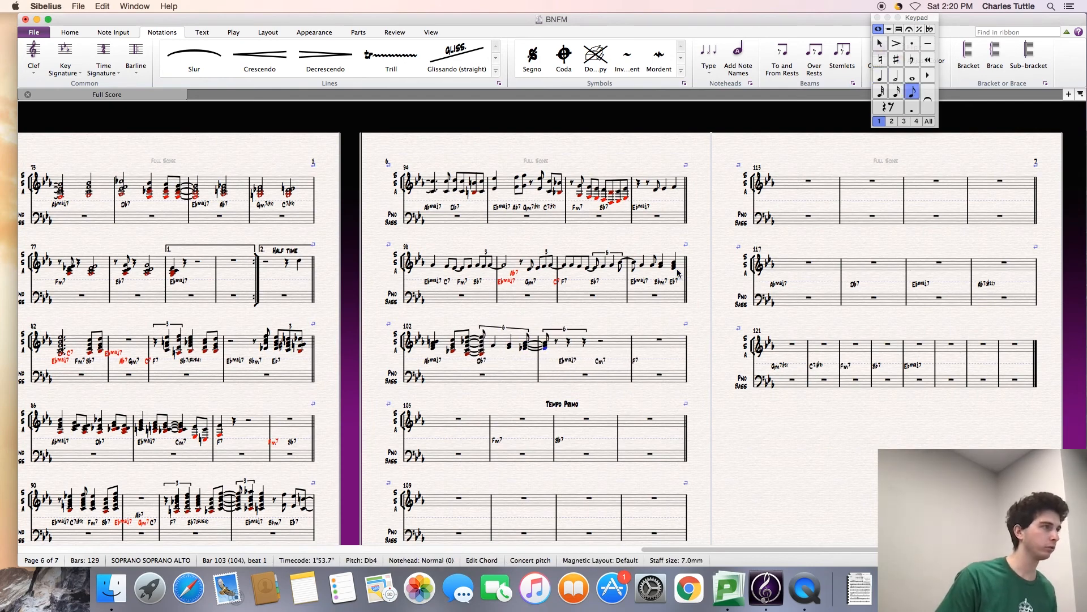
key(Right)
key(4)
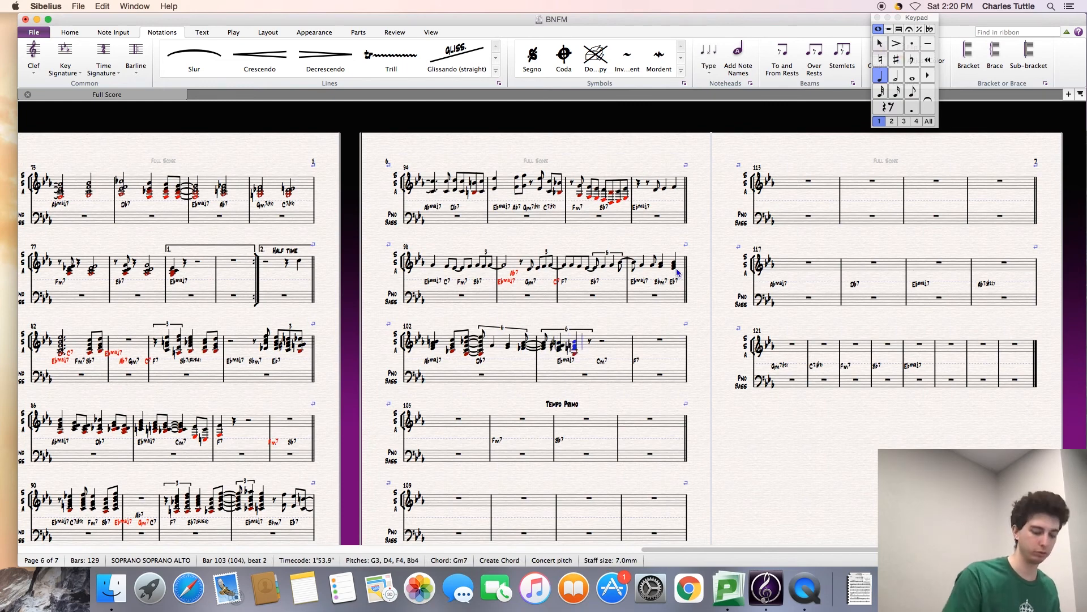
key(3)
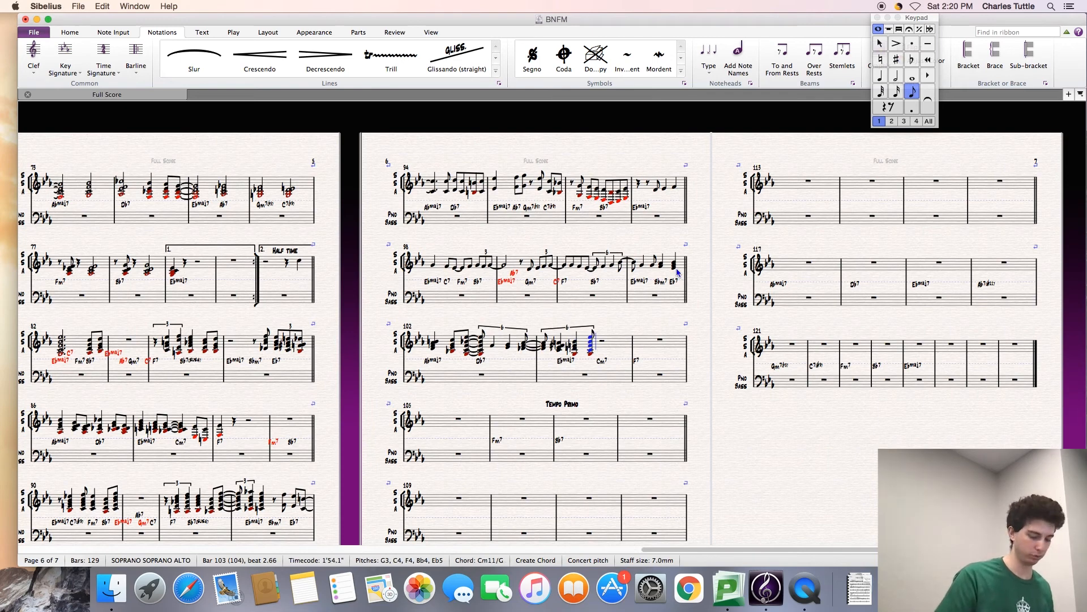
Step: Put an eighth rest on beat 3 of vocal bar 103 and continue the line in single eighth notes ending with F and G
key(0)
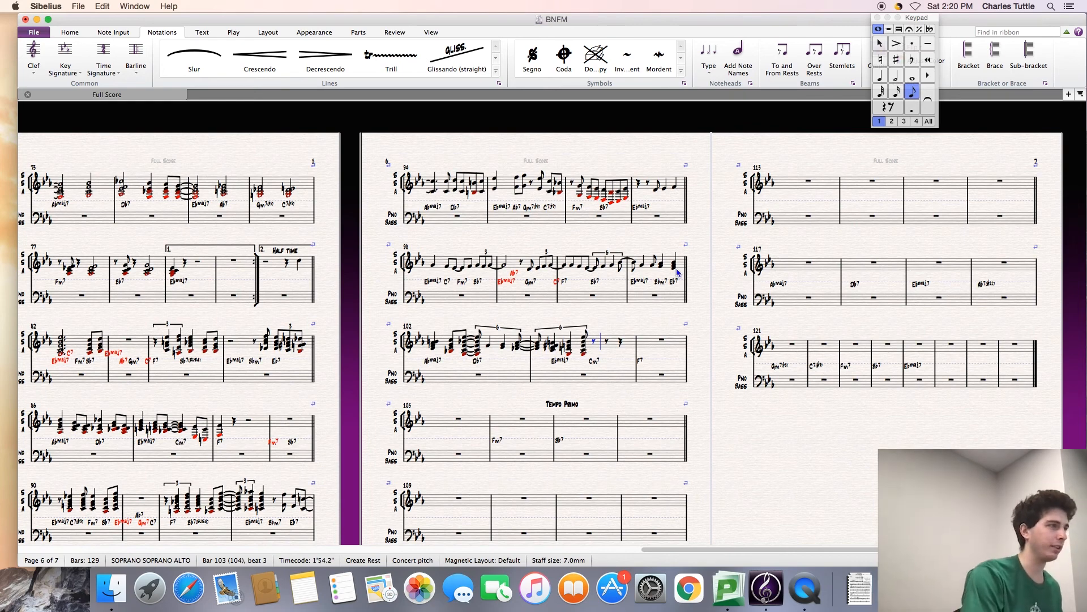
key(g)
key(g)
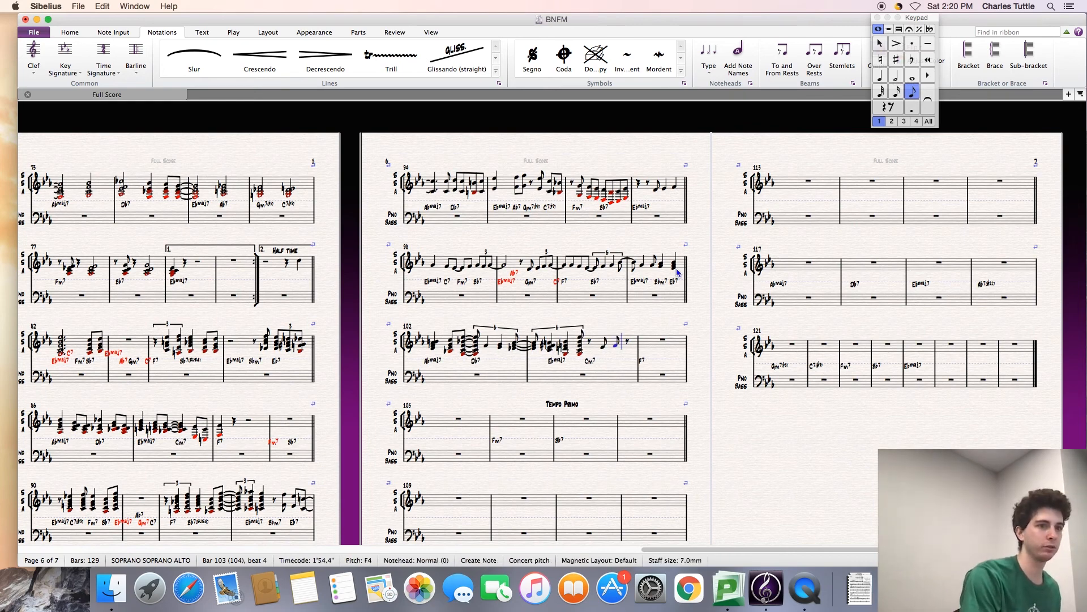
Step: Fill vocal bar 104 with a single-note line that has Ab on beat 3, and open bar 105 with an eighth Ab
key(4)
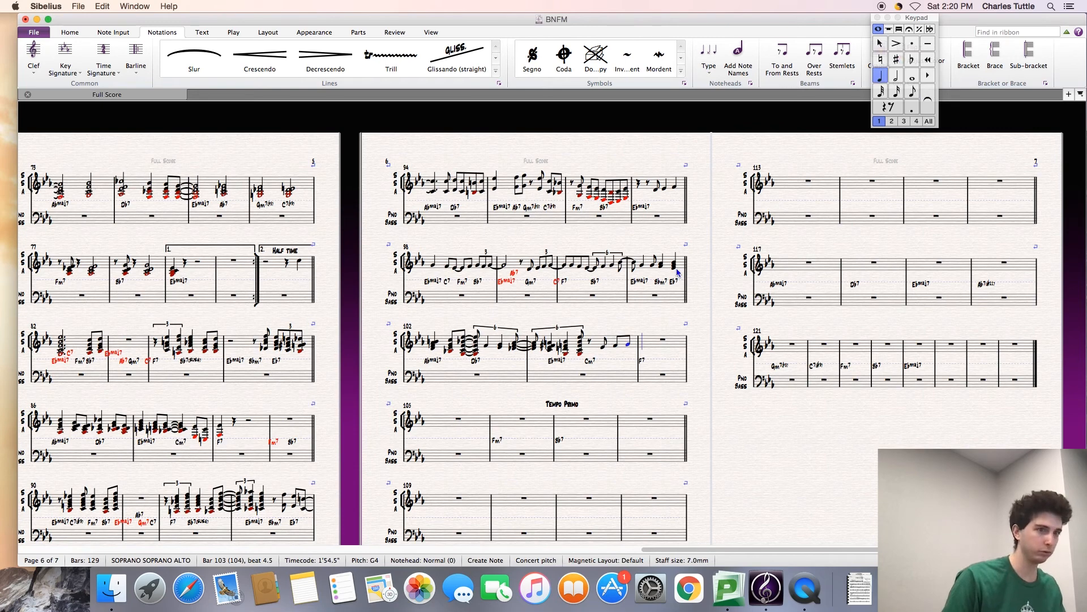
key(a)
key(a)
key(5)
key(a)
key(4)
key(g)
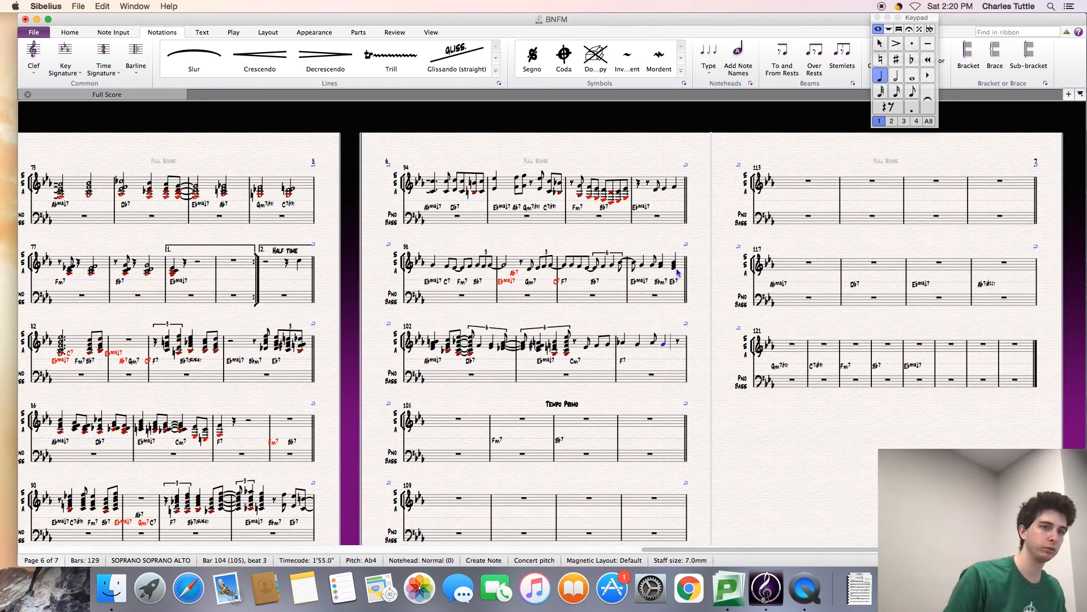
key(a)
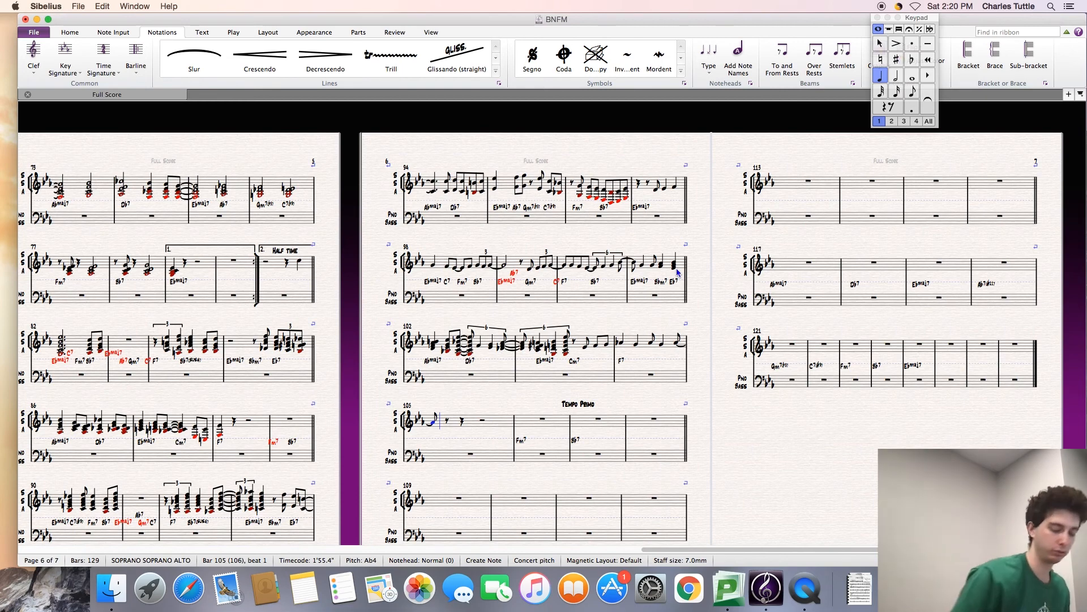
Step: Complete bar 105 with a dotted-quarter C tied to a half-note C, tying it over to an eighth C in bar 106
key(period)
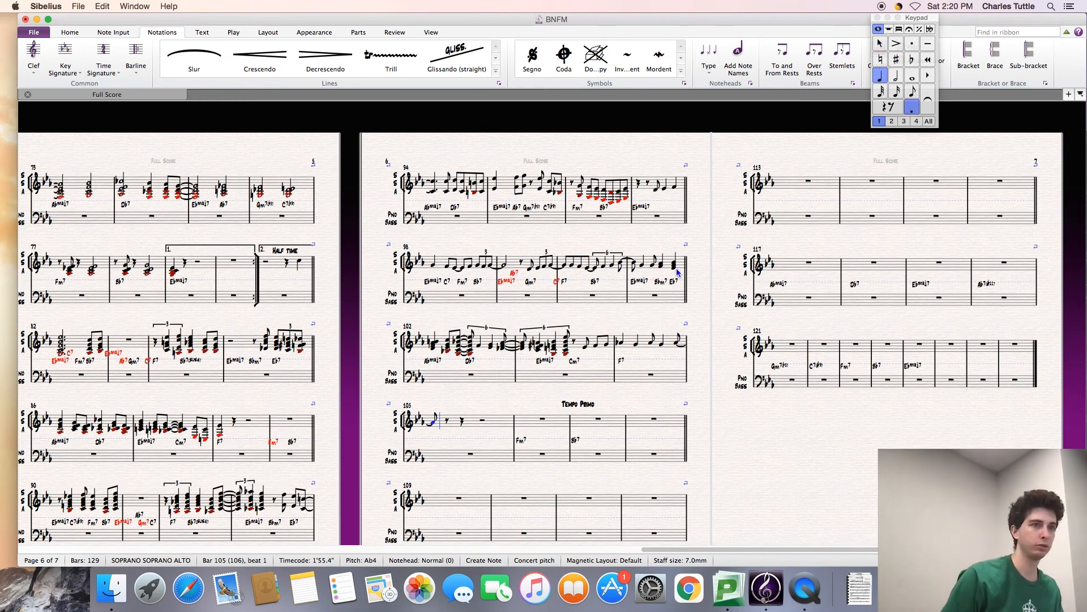
key(c)
key(KP_Enter)
key(5)
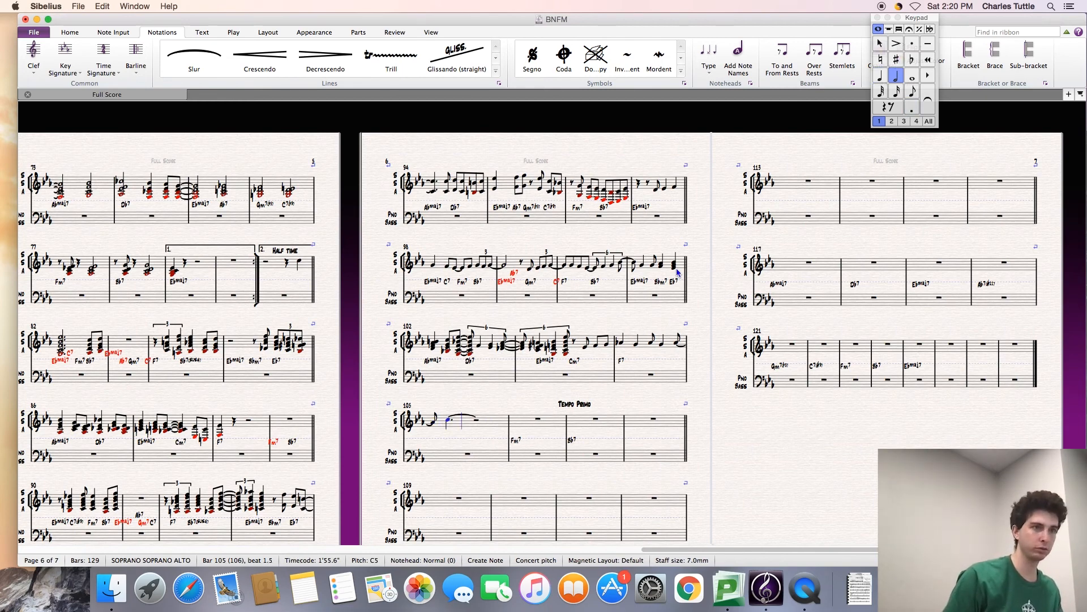
key(c)
key(3)
key(KP_Enter)
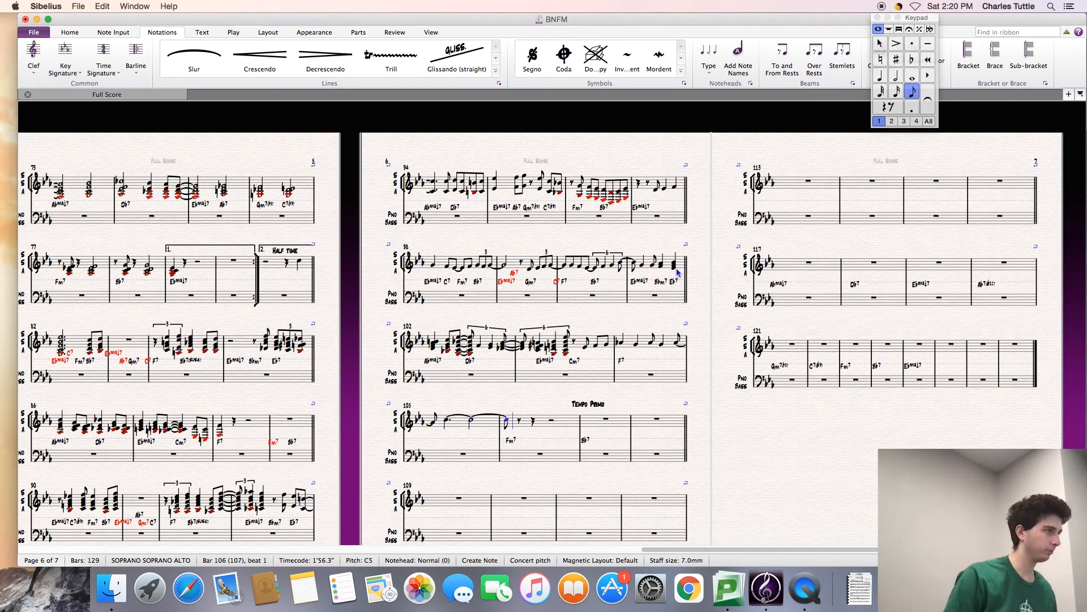
Step: Turn the start of bar 106 into a sextuplet with quarters Bb and G and an eighth F tied to a half-note F
key(super+6)
key(4)
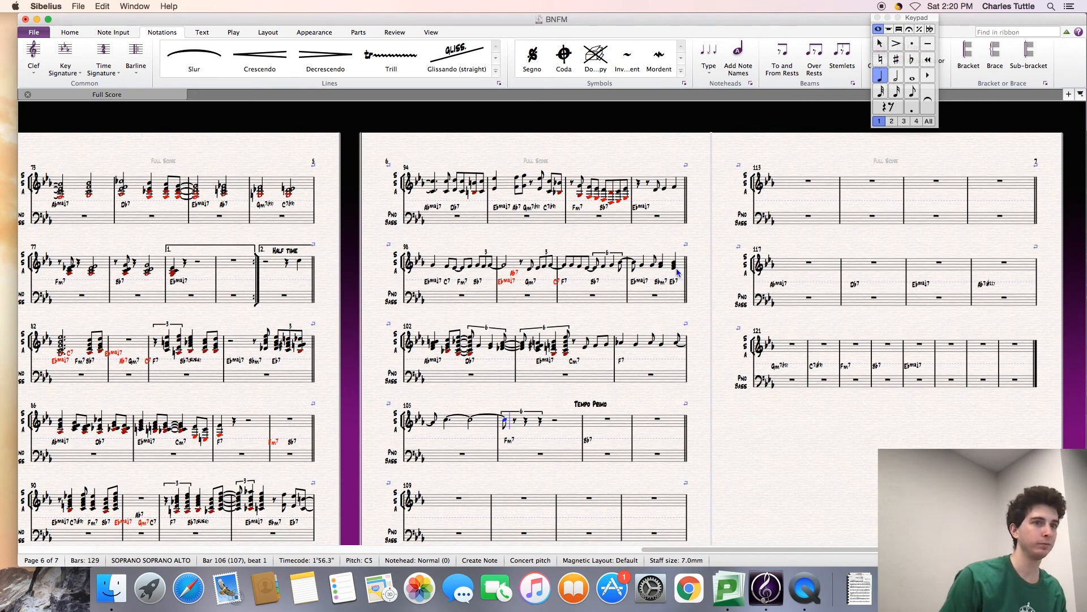
key(b)
key(g)
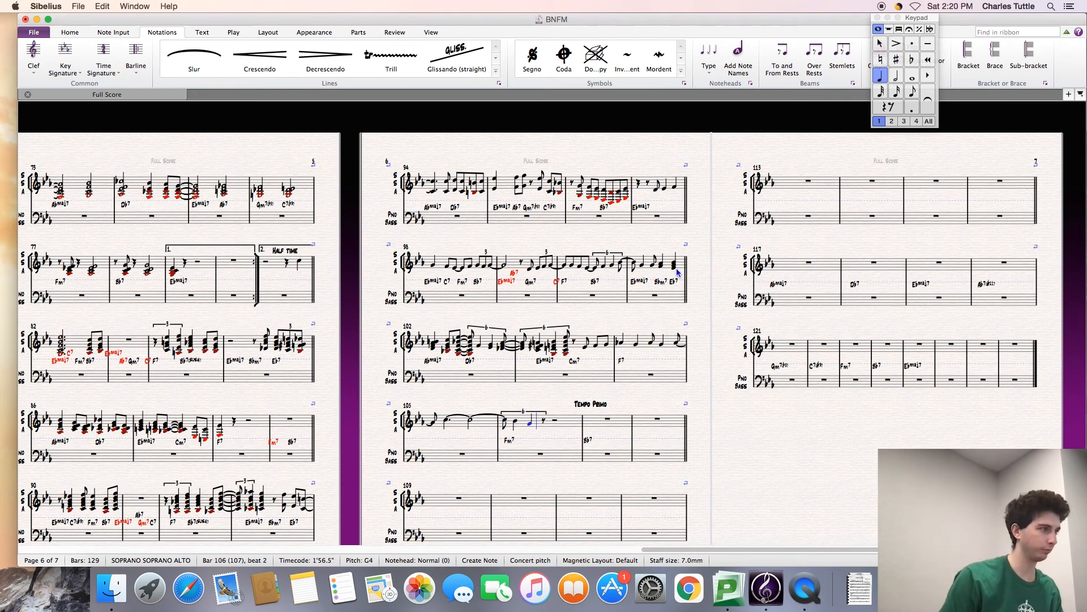
key(3)
key(f)
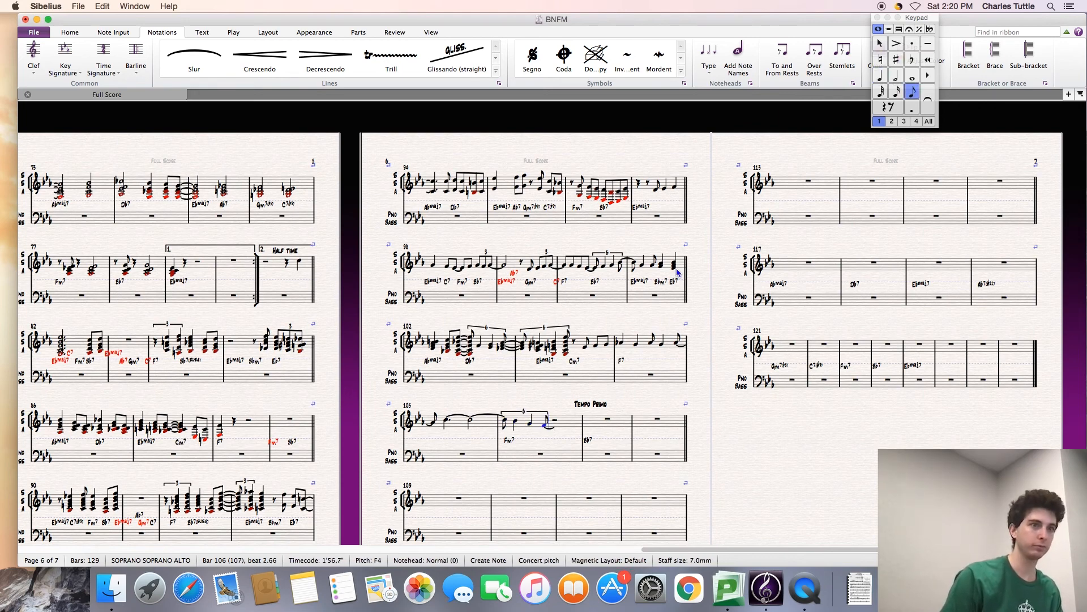
key(5)
key(Escape)
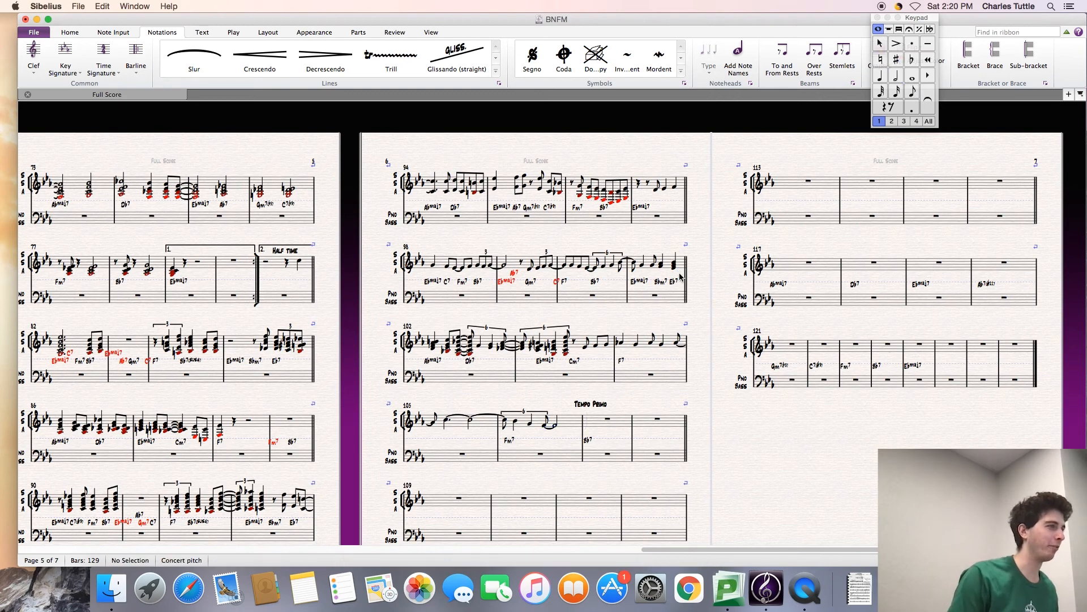
Step: Copy the vocal passage from bars 32–43 and paste it starting at bar 108
drag(712, 424, 692, 389)
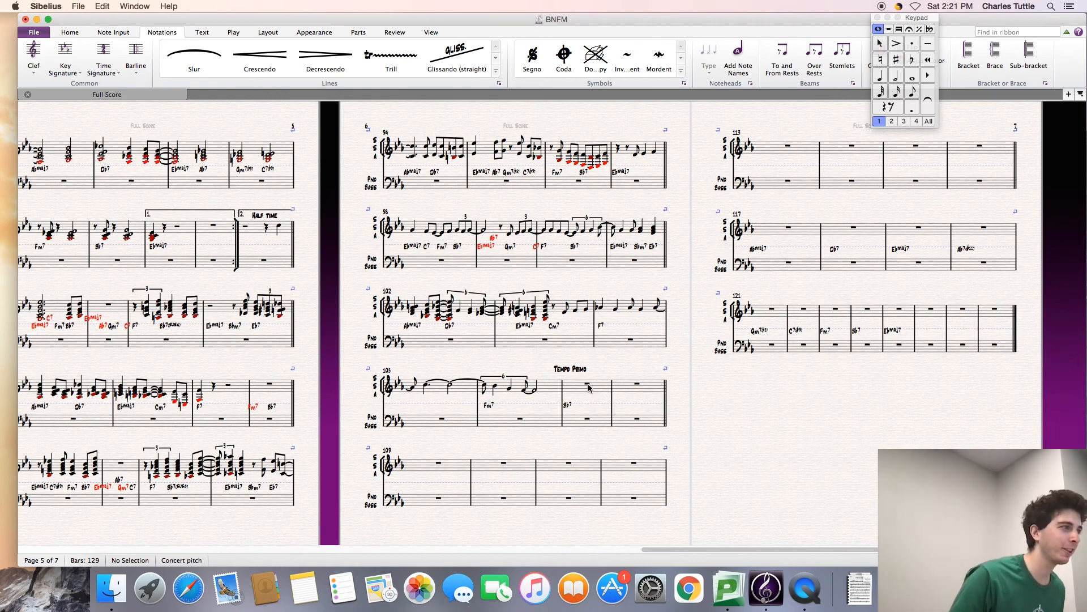
click(637, 384)
scroll(712, 393, left, 1)
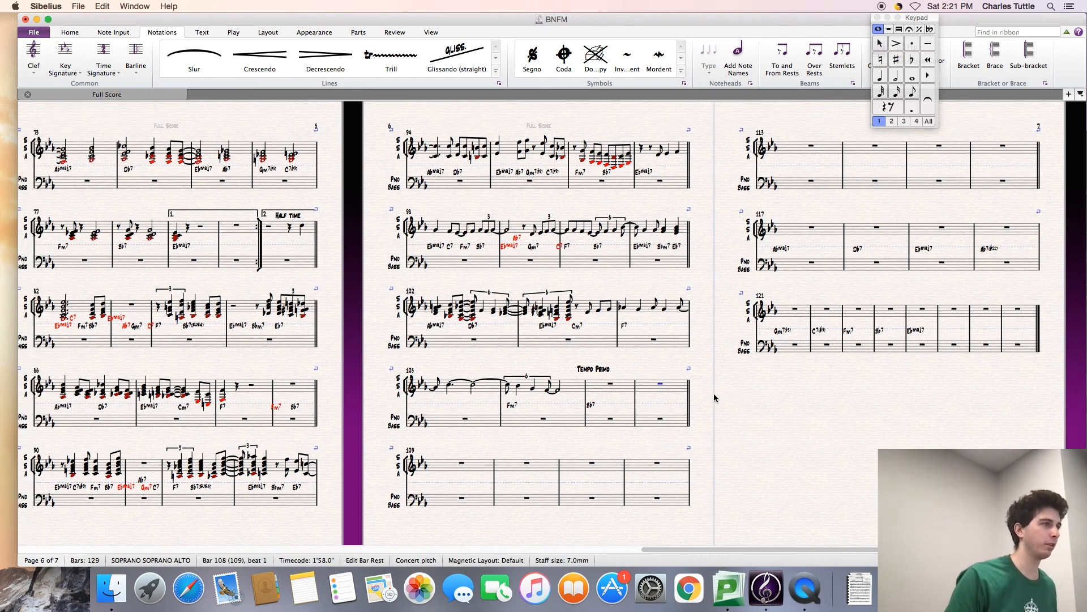
scroll(357, 397, up, 1)
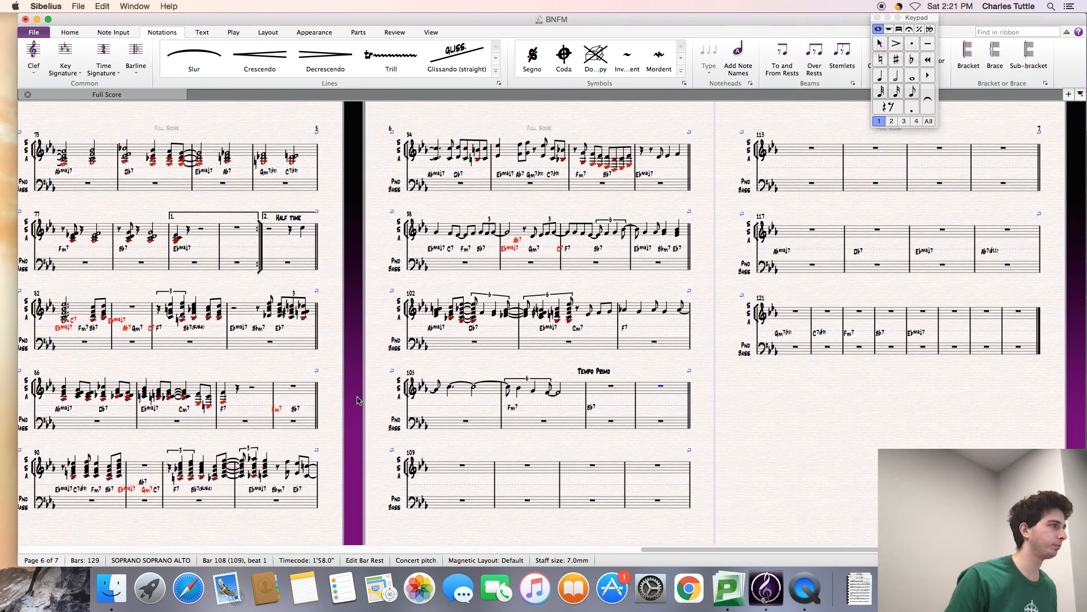
scroll(357, 400, left, 20)
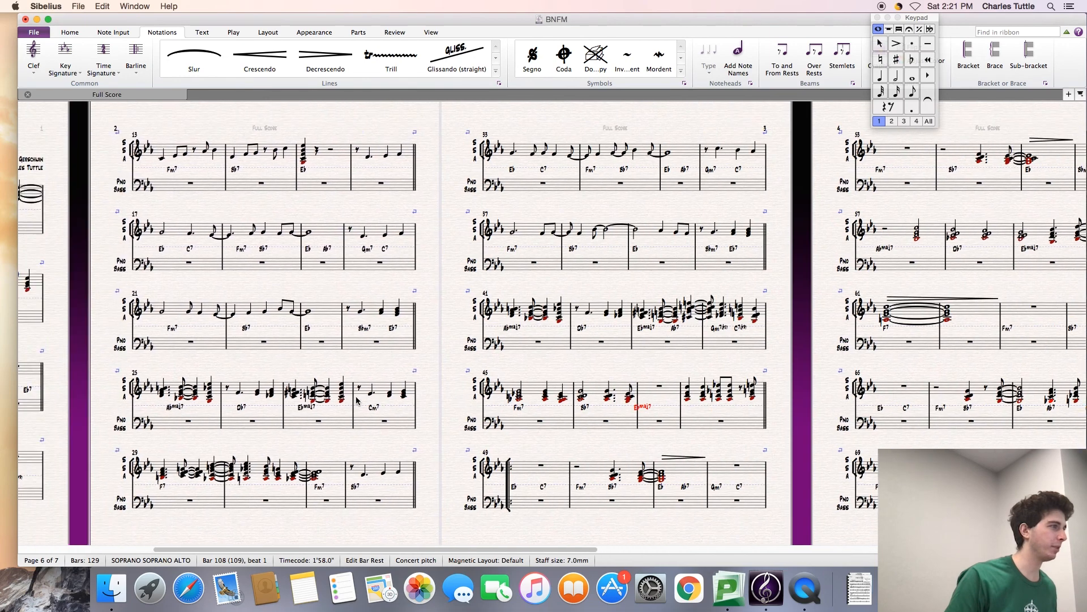
scroll(357, 401, left, 5)
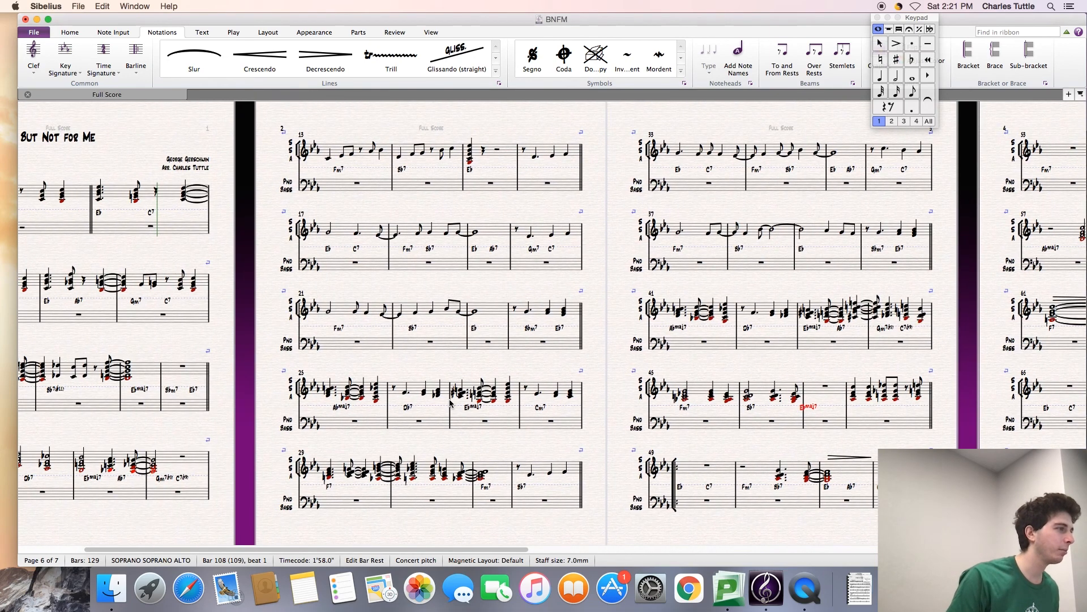
right_click(548, 475)
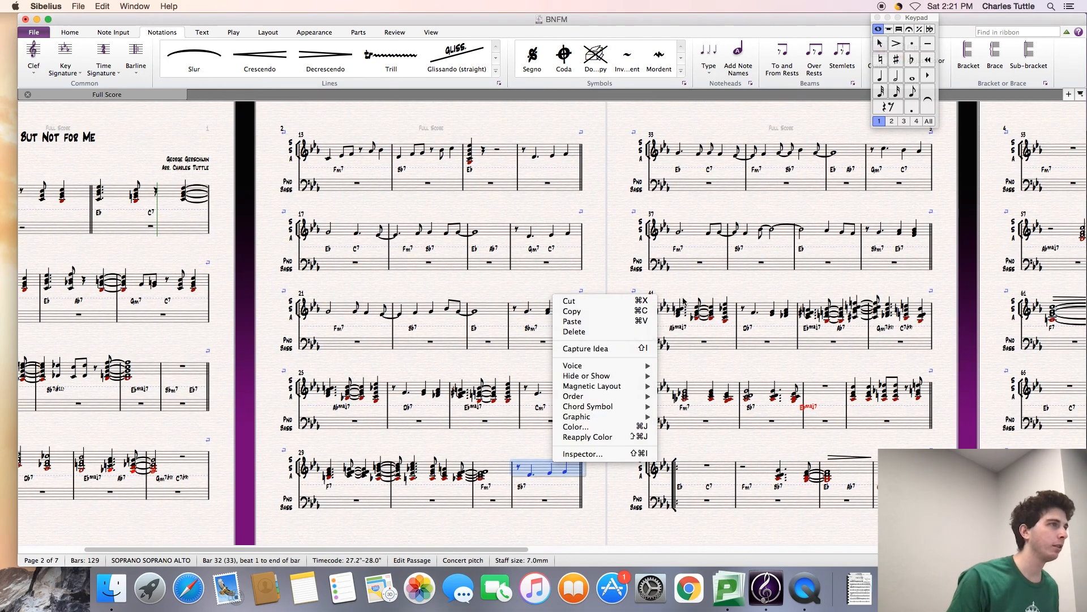
click(747, 238)
scroll(750, 209, right, 5)
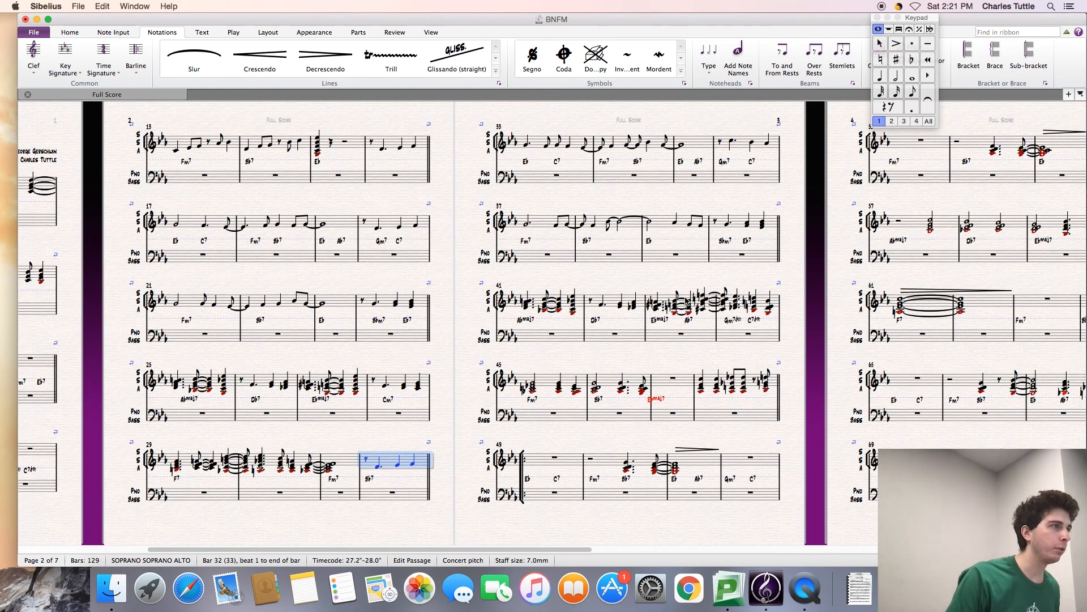
shift+click(688, 300)
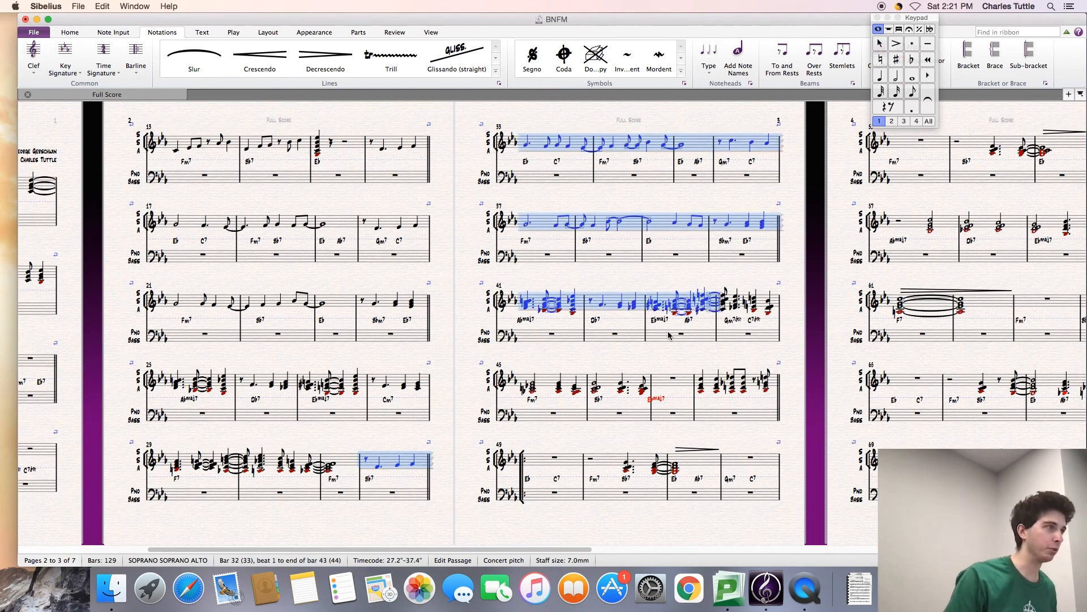
scroll(669, 336, right, 15)
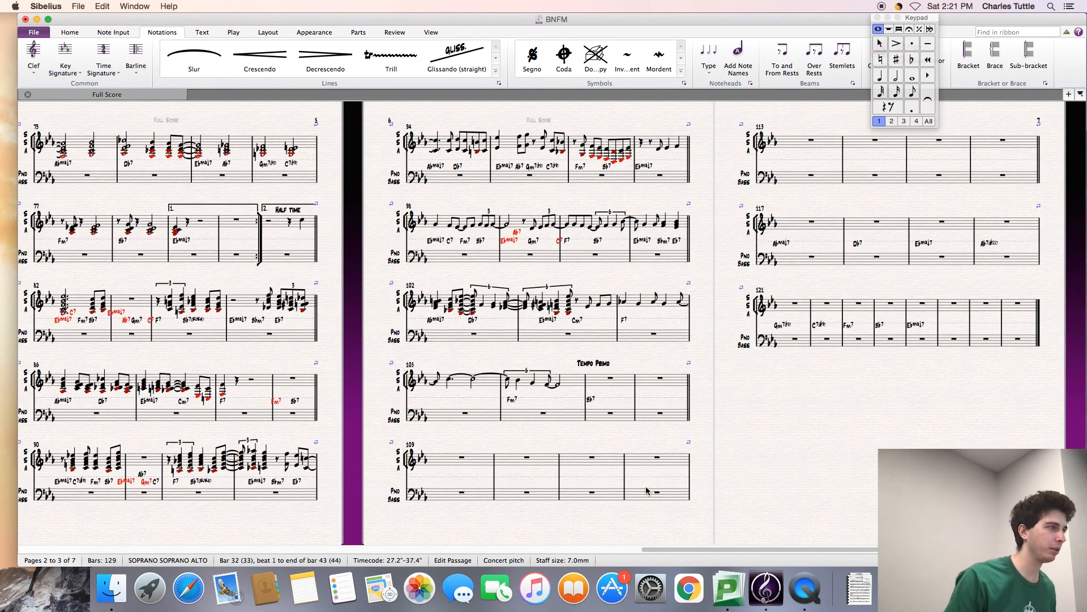
click(647, 380)
key(ctrl+v)
scroll(651, 415, right, 5)
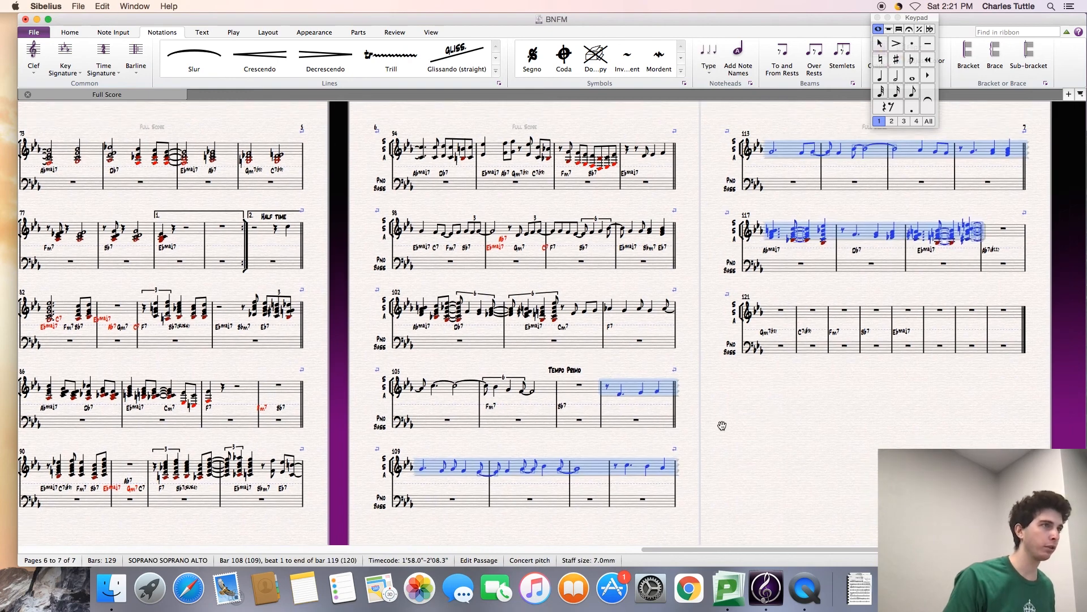
click(725, 418)
Step: Continue from the beat 4 chord of bar 119 through bar 120, with a dotted-quarter C-F#-Bb-D chord and a final quarter C-F#-Bb-D-F chord
click(862, 241)
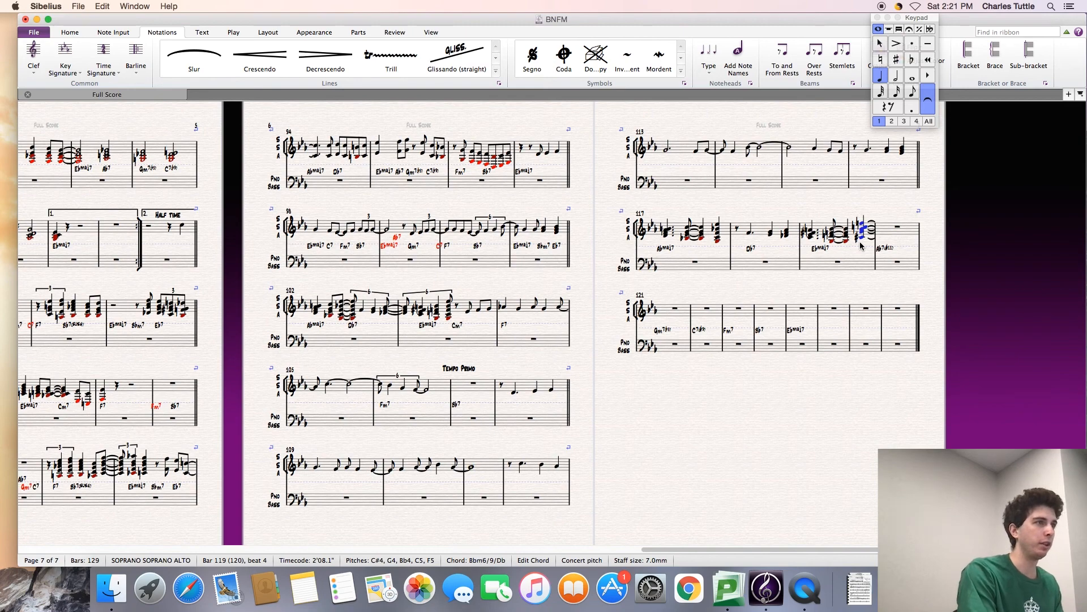
key(n)
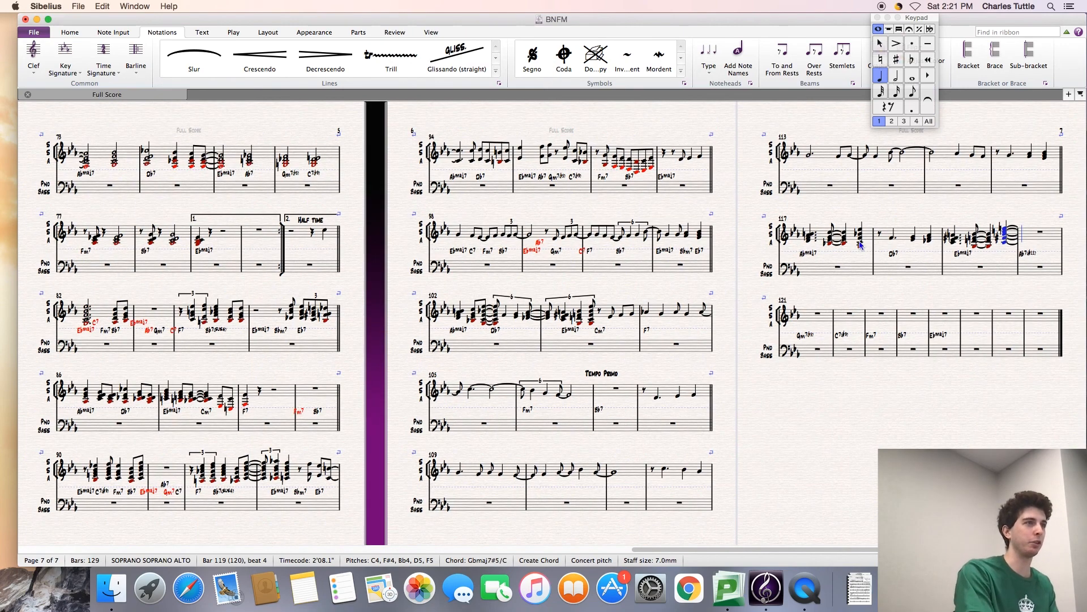
key(3)
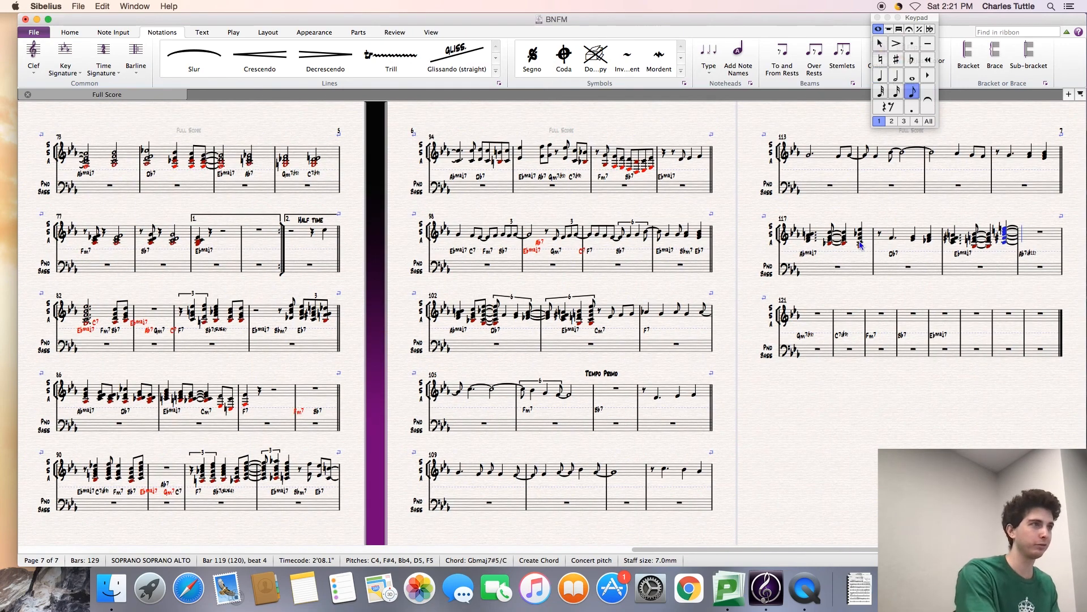
key(r)
key(4)
key(period)
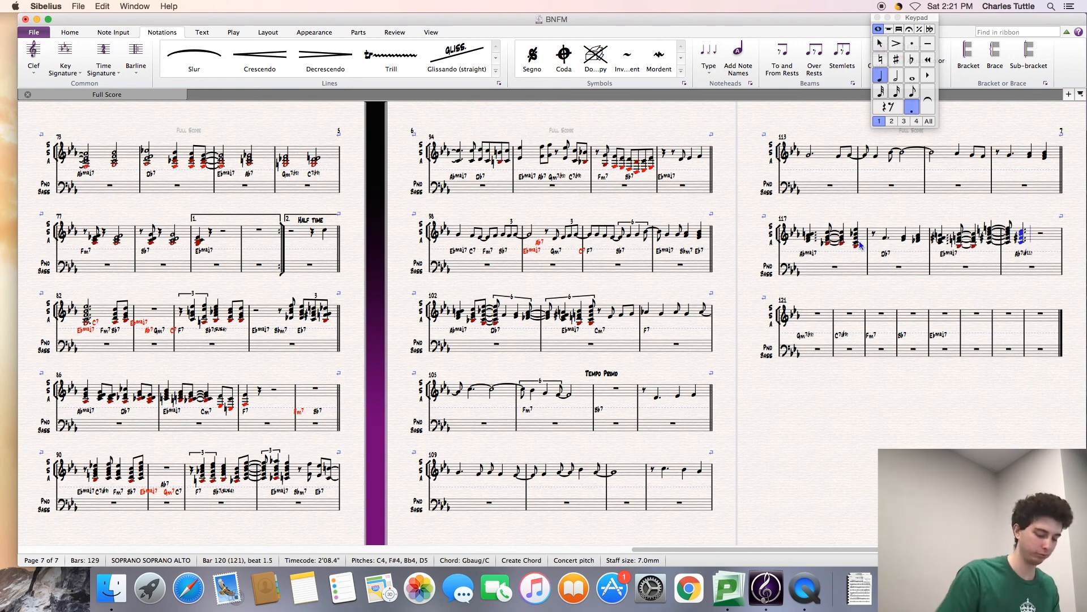
key(.)
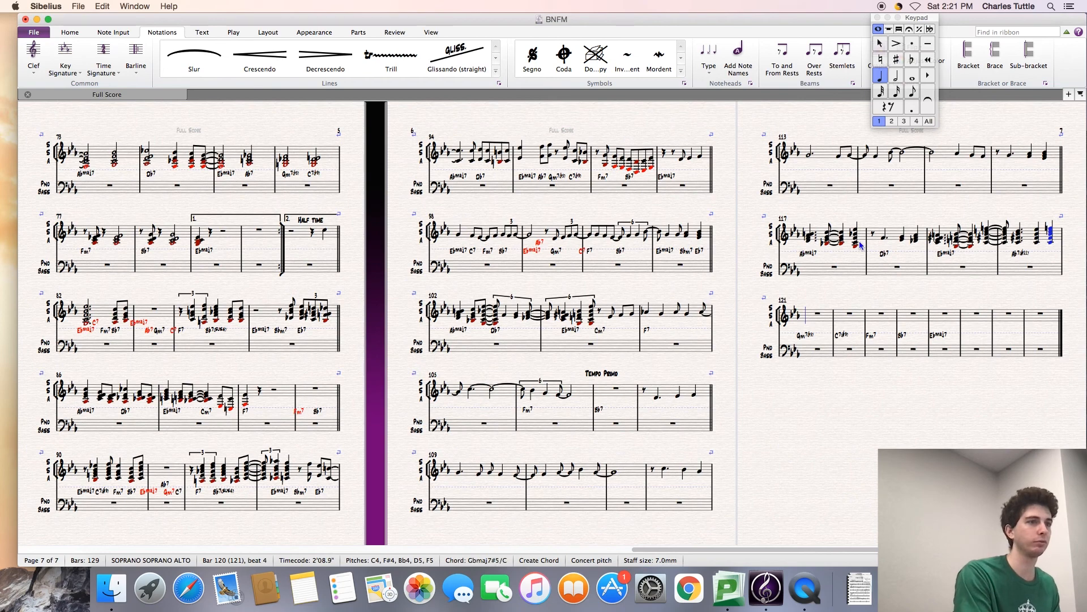
Step: Enter a whole-note vocal chord in bar 121
key(6)
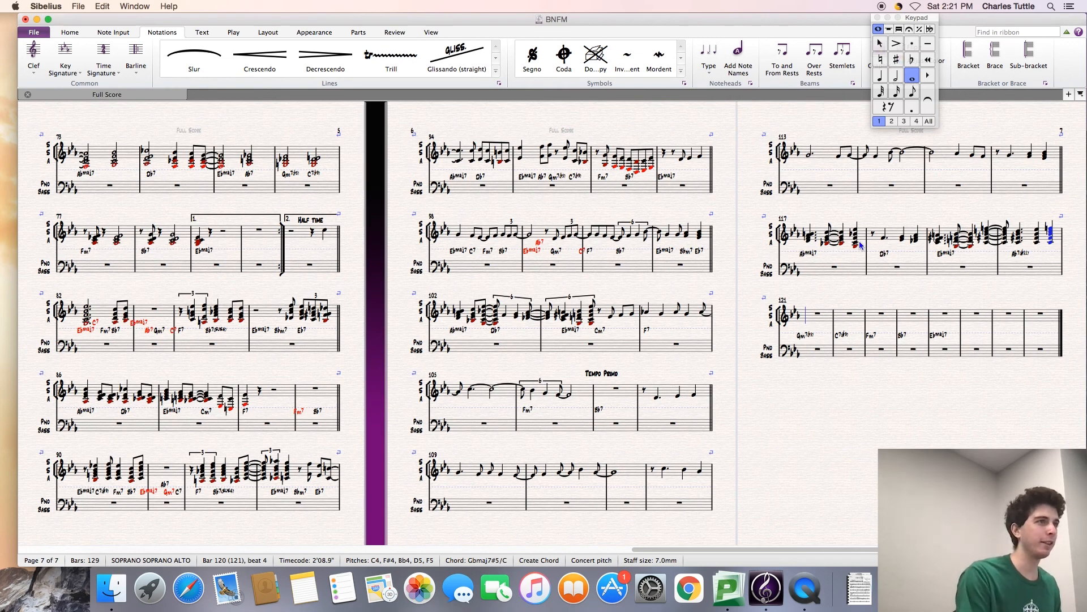
key(Escape)
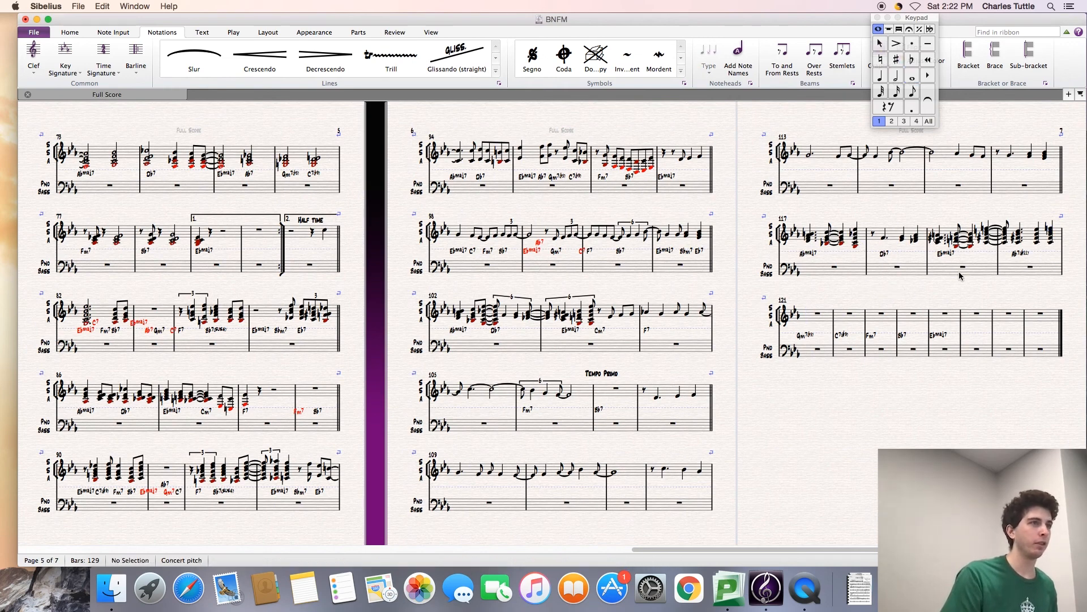
click(818, 313)
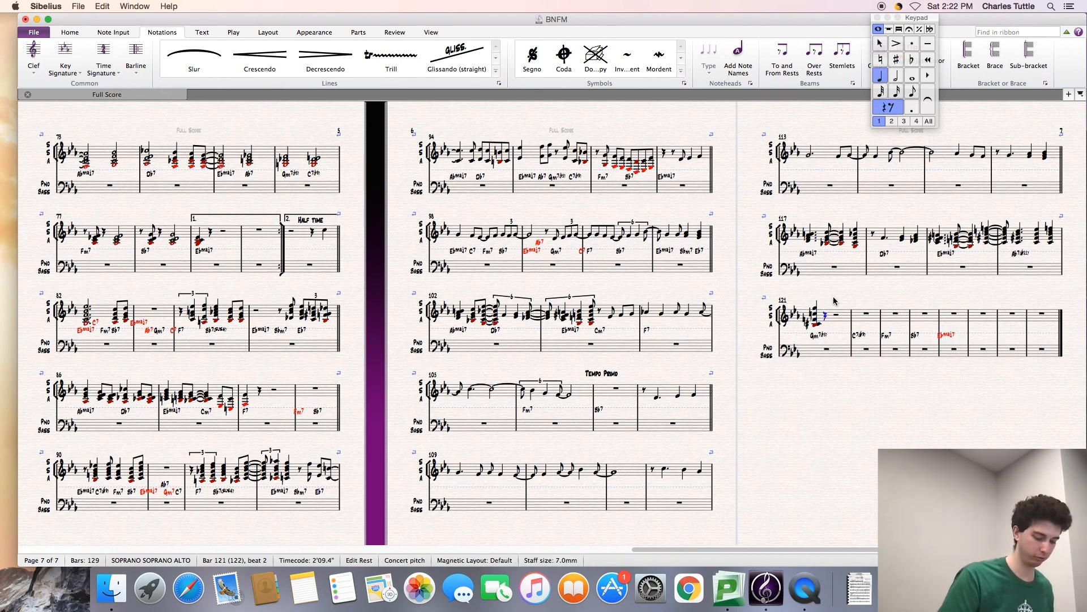
key(6)
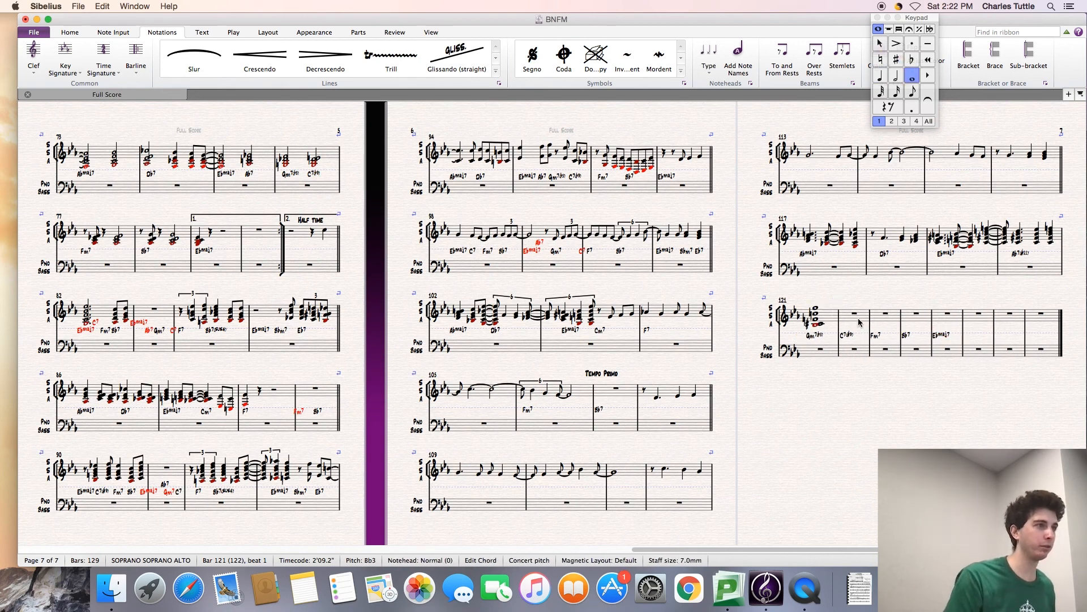
Step: Fill bar 122 of the vocal staff with two half-note chords, the one on beat 3 being Bb-E-G-Bb-Eb
click(855, 315)
key(5)
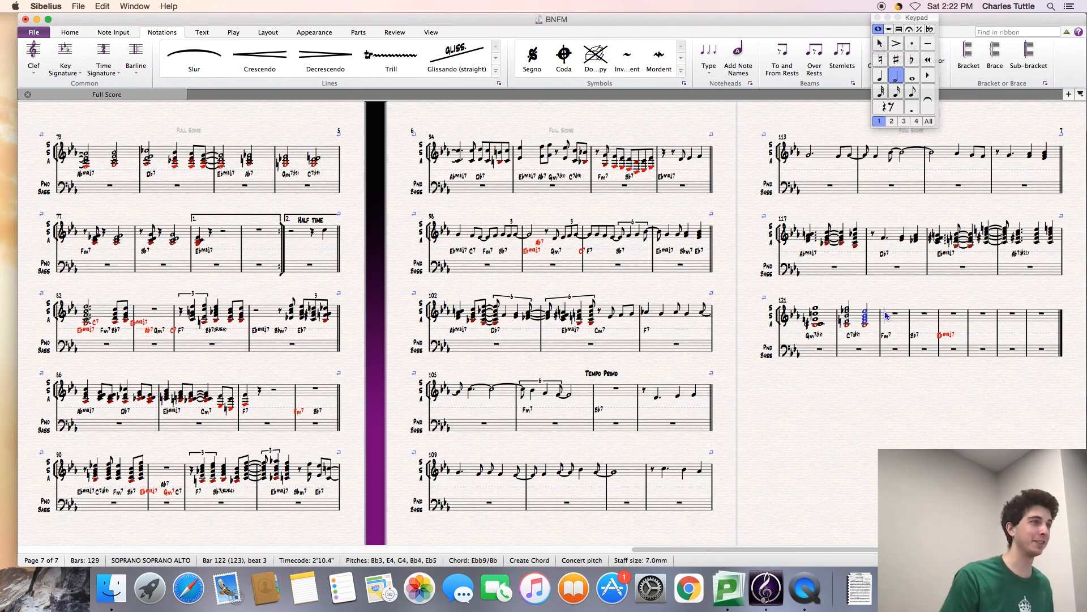
key(Escape)
key(Escape)
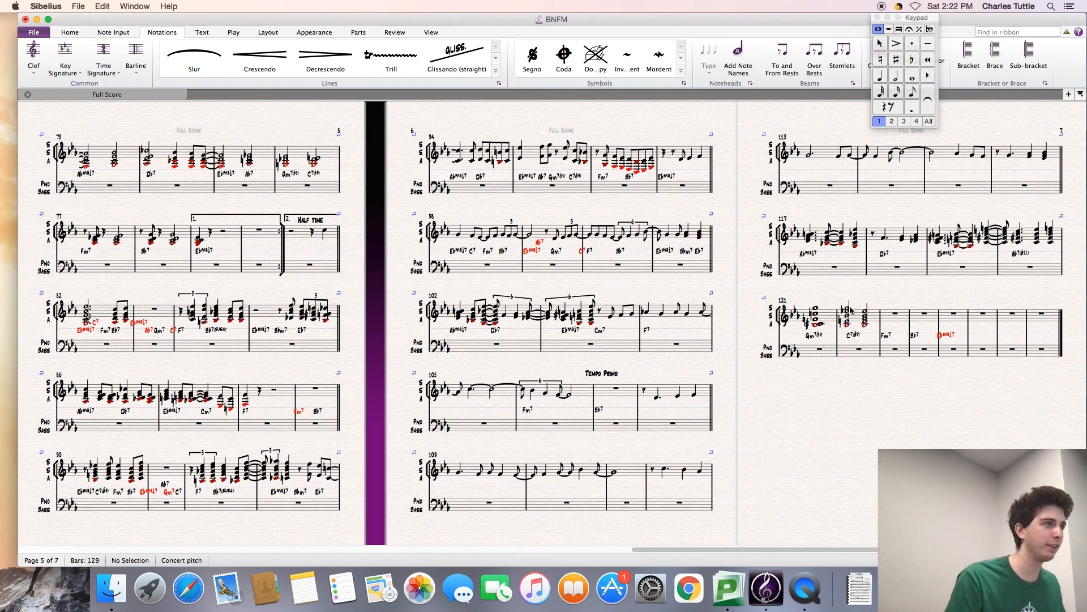
Step: Enter whole-note vocal chords in bars 123–124, and a G-C-F-Bb-Eb chord in bar 125 tied through whole notes to a quarter in bar 128
click(895, 313)
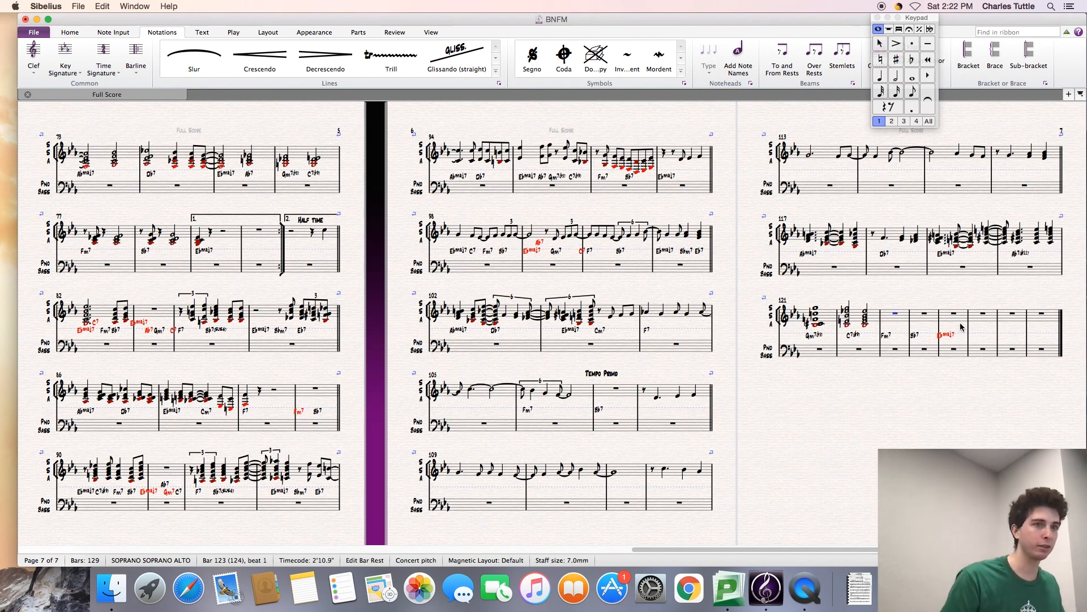
key(7)
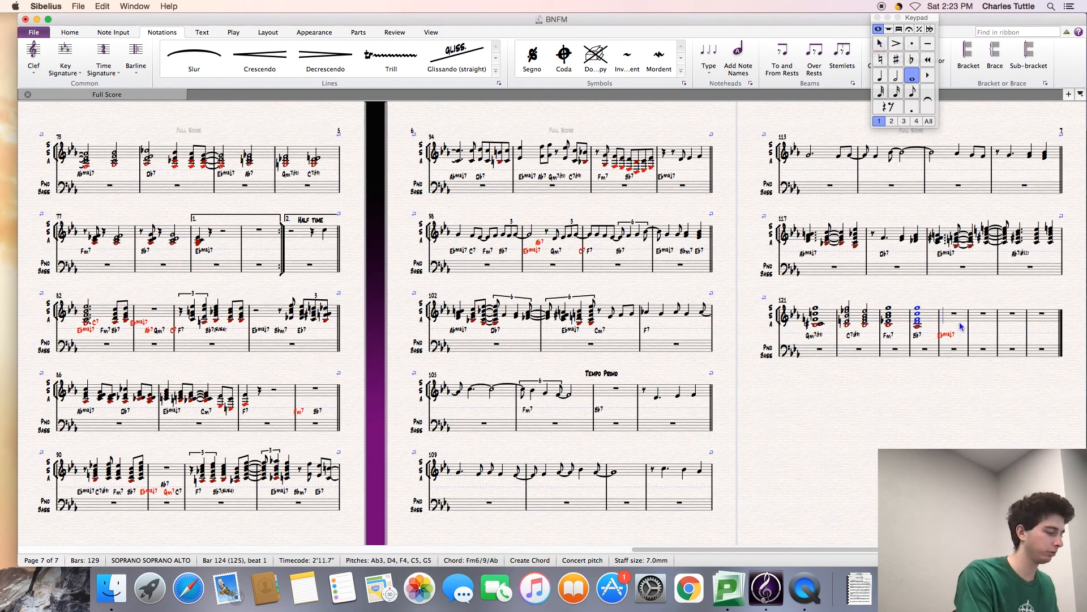
key(KP_Enter)
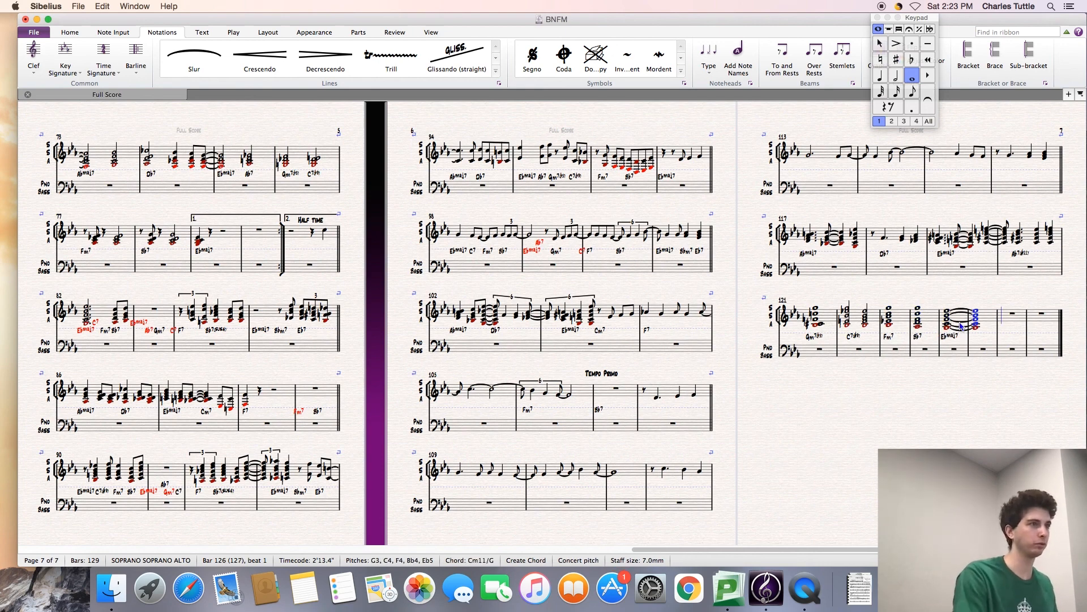
key(KP_Enter)
key(r)
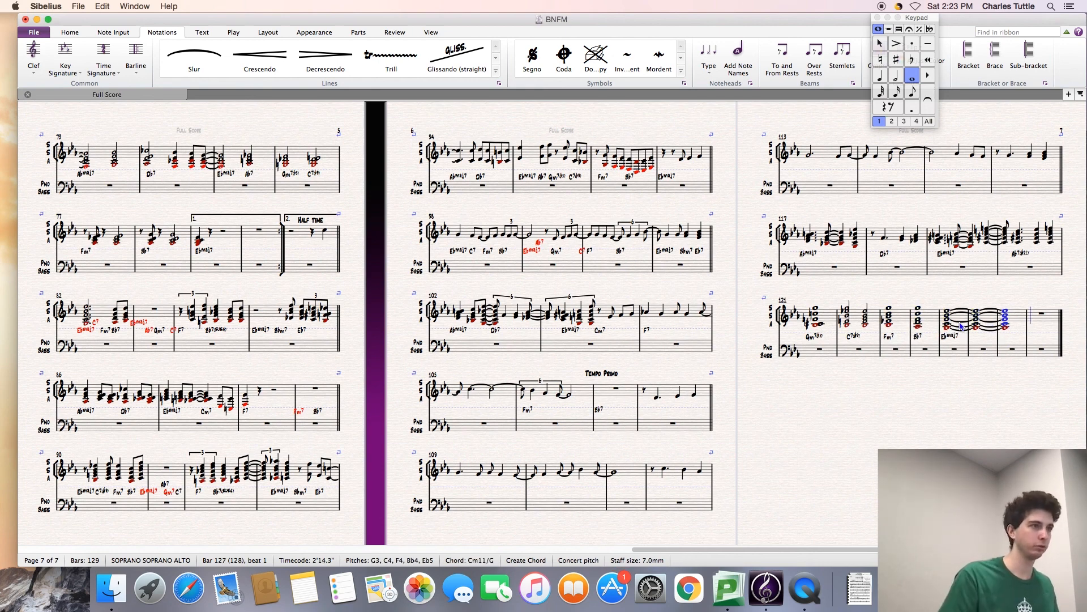
key(KP_Enter)
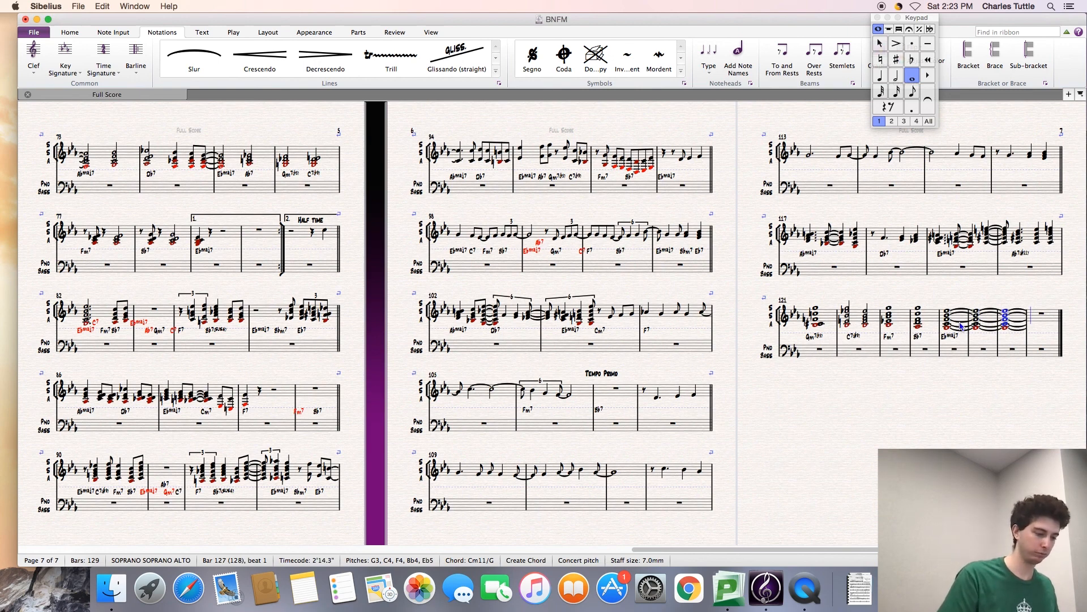
key(KP_4)
key(r)
key(Escape)
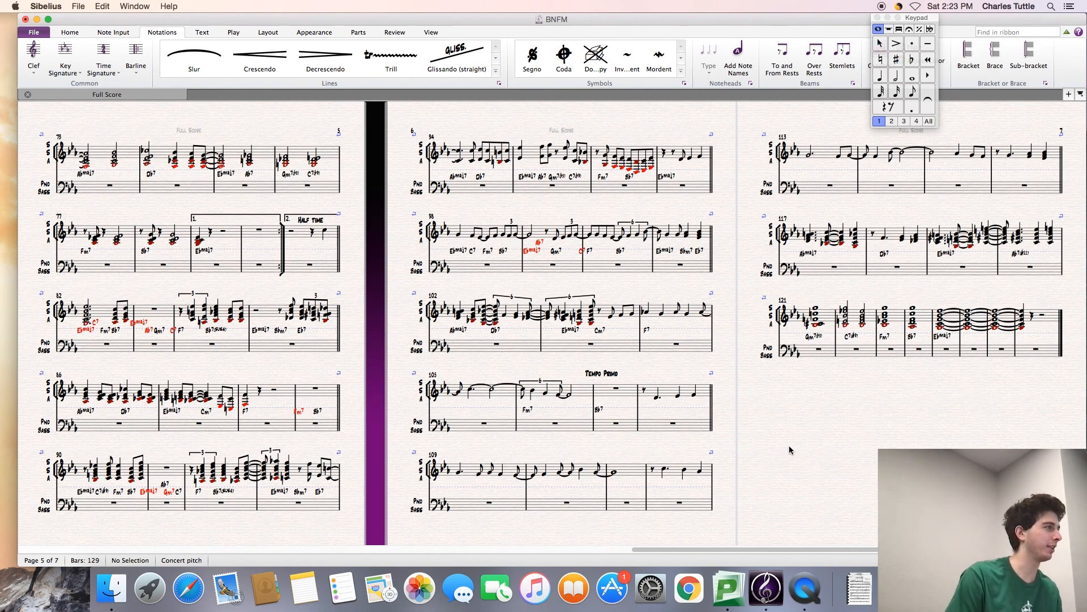
scroll(817, 437, right, 1)
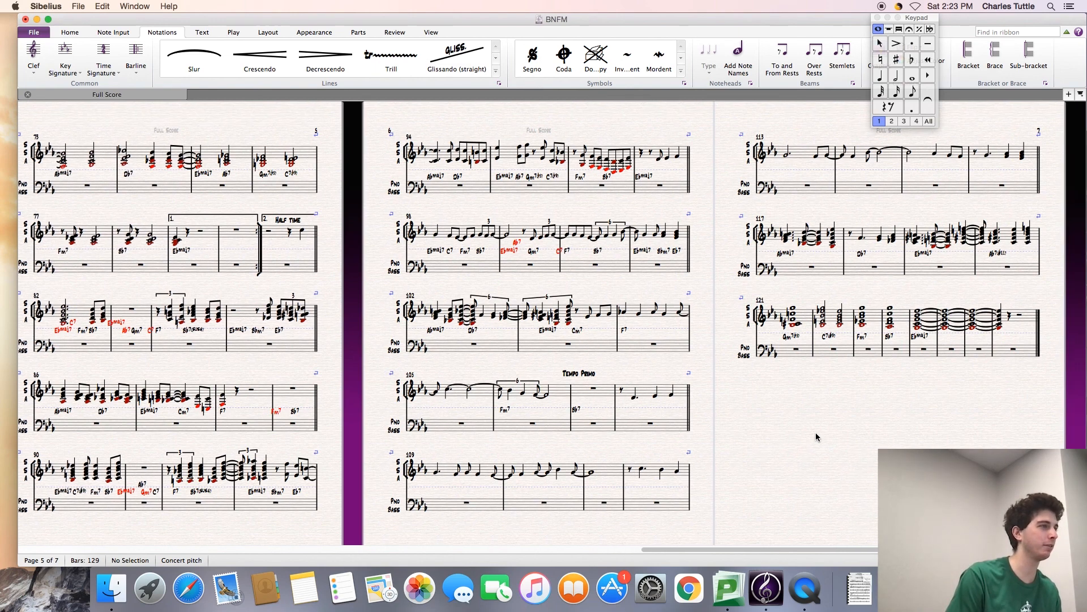
scroll(816, 436, left, 7)
scroll(816, 436, right, 7)
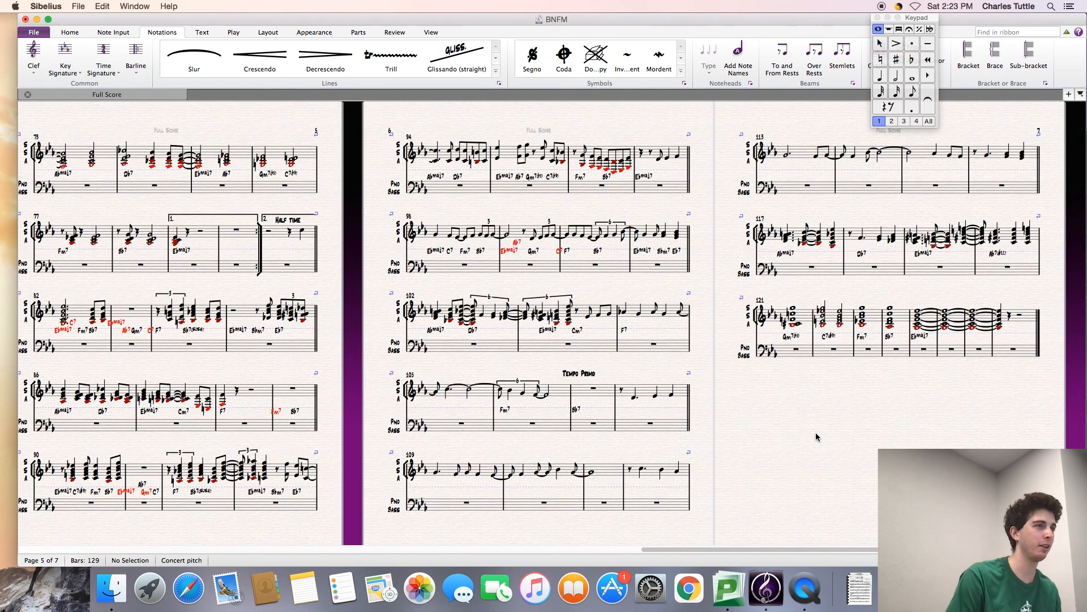
scroll(804, 426, left, 5)
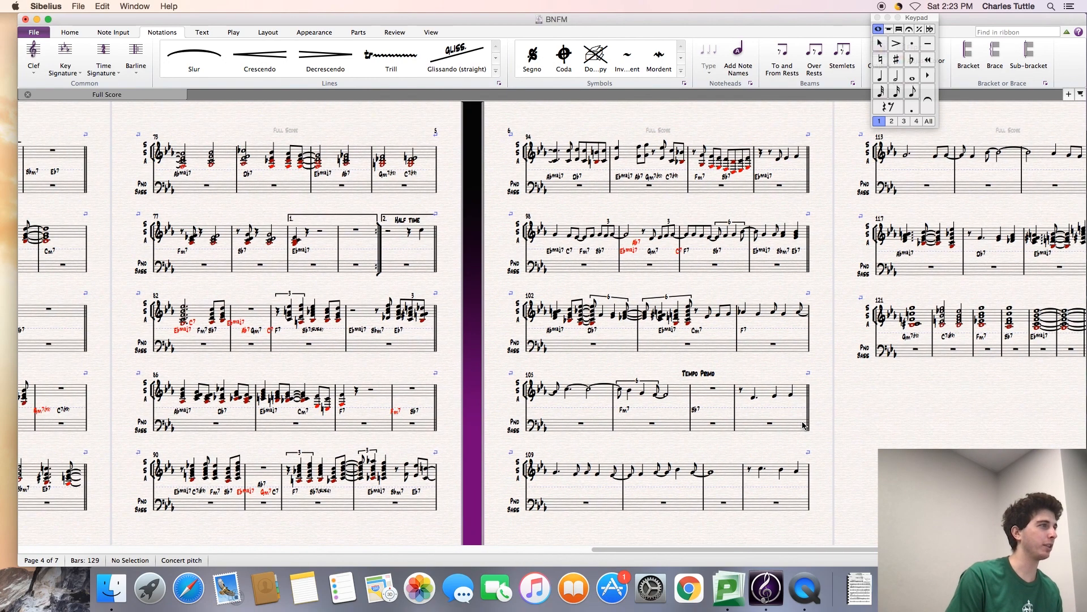
scroll(804, 426, left, 8)
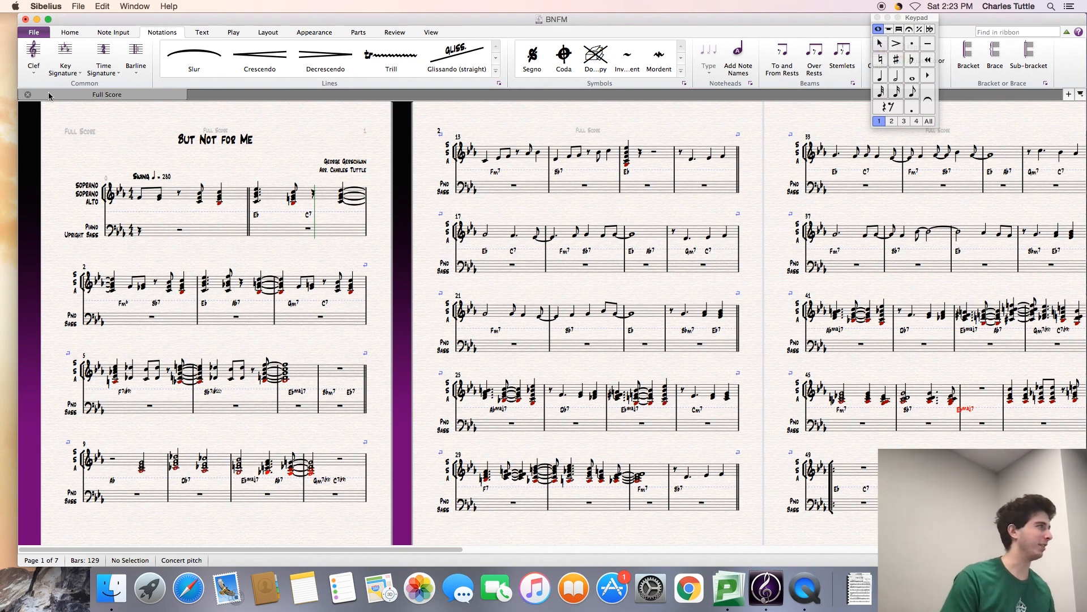
Step: Save the BNFM score
click(34, 32)
click(55, 50)
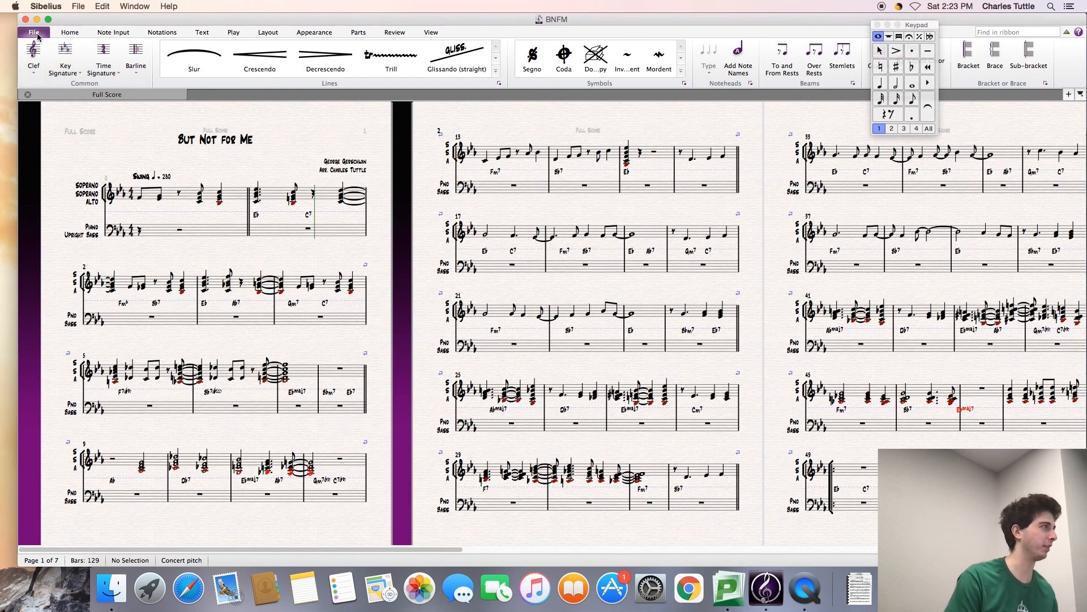
click(36, 34)
click(49, 50)
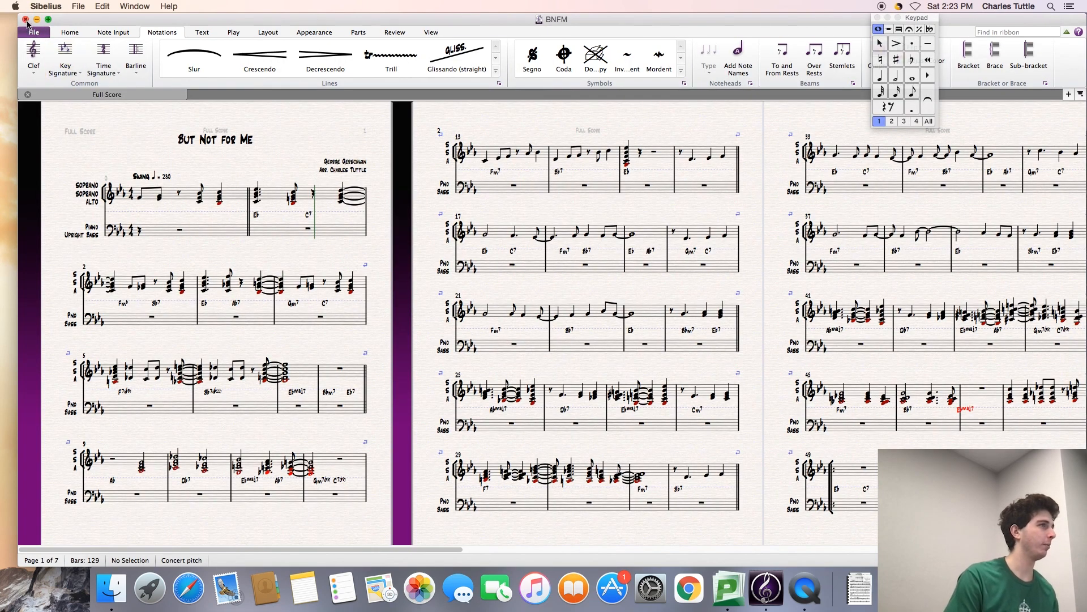